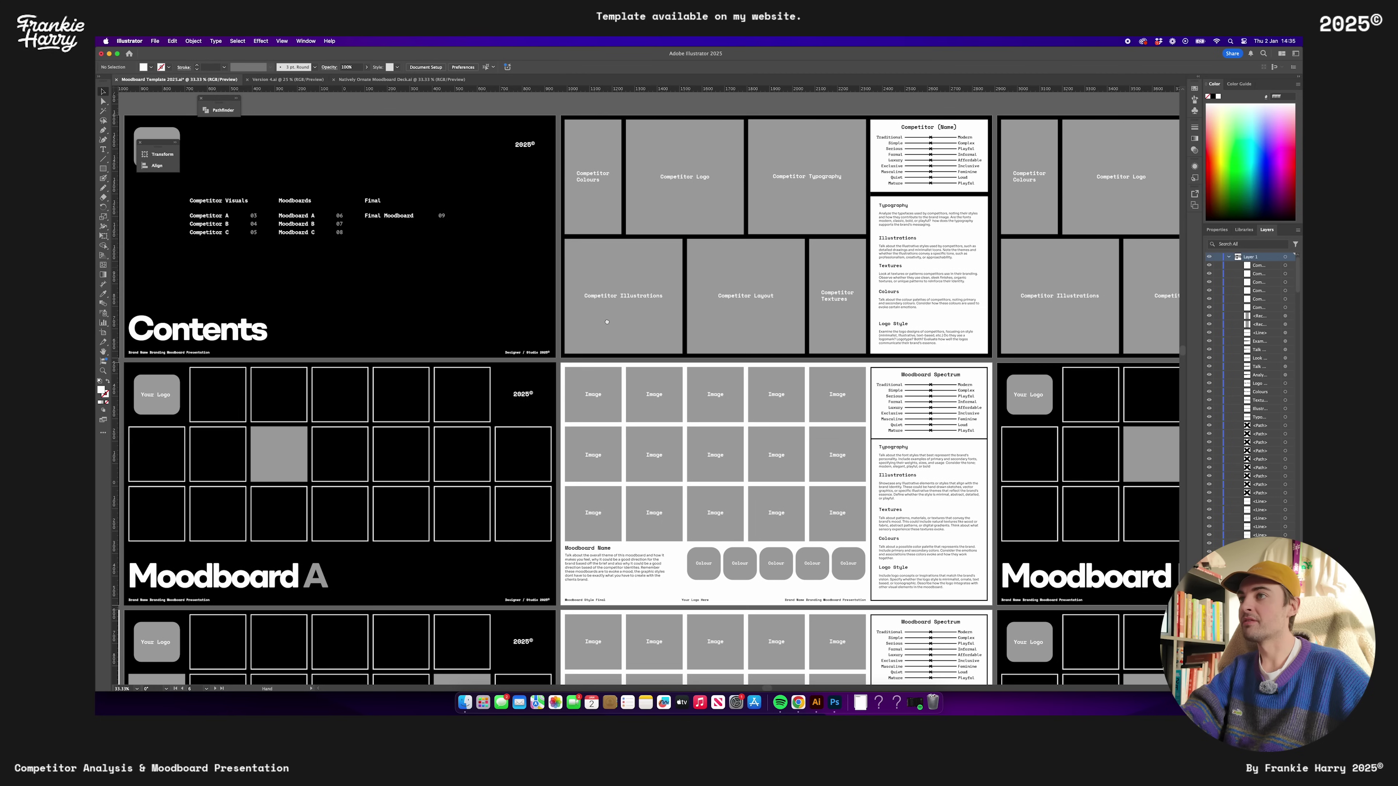
Replace the cover artboard's "Your Logo" placeholder with the white stacked script logo copied from the black artboard of the logo document
{"action": "key", "text": "super+minus"}
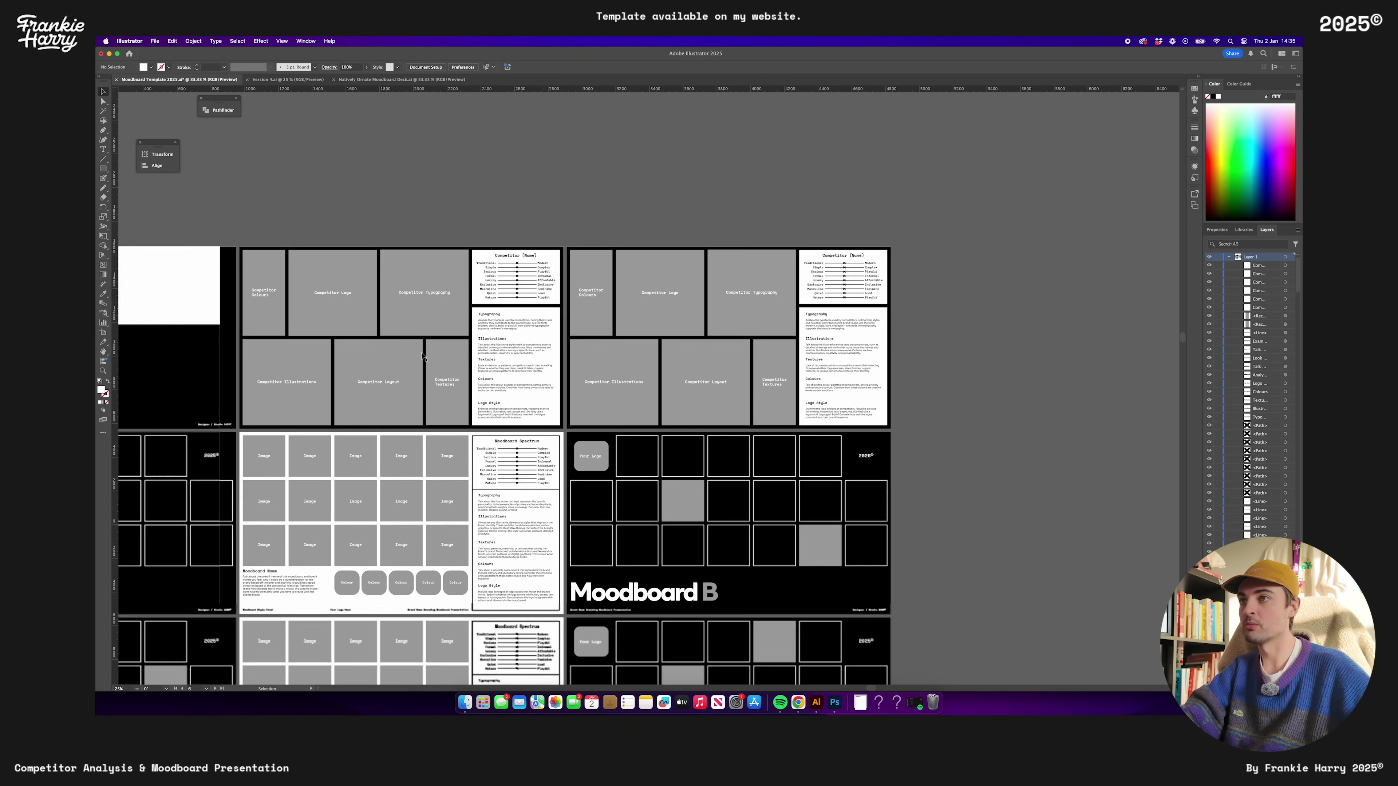
{"action": "scroll", "coordinate": [628, 363], "scroll_direction": "left", "scroll_amount": 20}
{"action": "scroll", "coordinate": [601, 402], "scroll_direction": "down", "scroll_amount": 3}
{"action": "key", "text": "super+equal"}
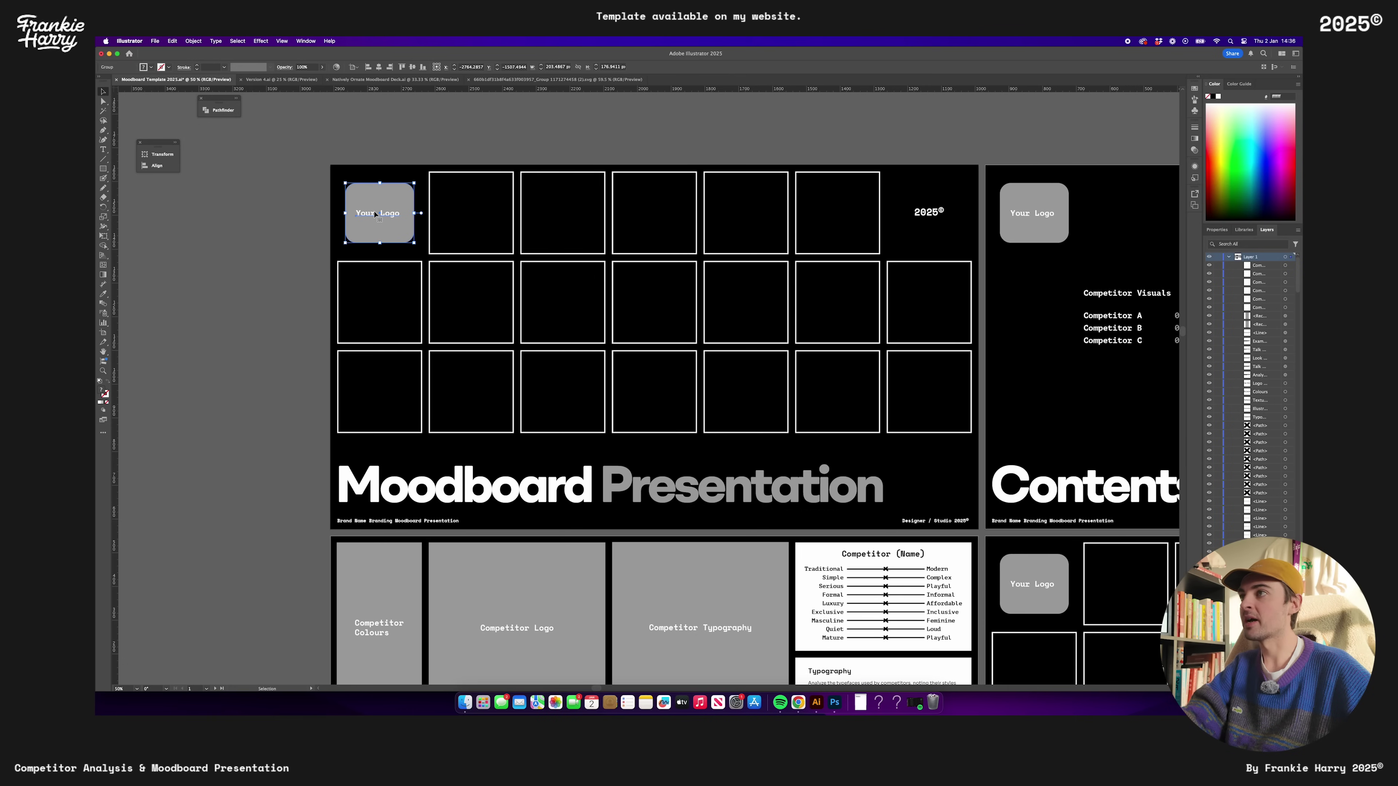
{"action": "key", "text": "BackSpace"}
{"action": "left_click", "coordinate": [278, 78]}
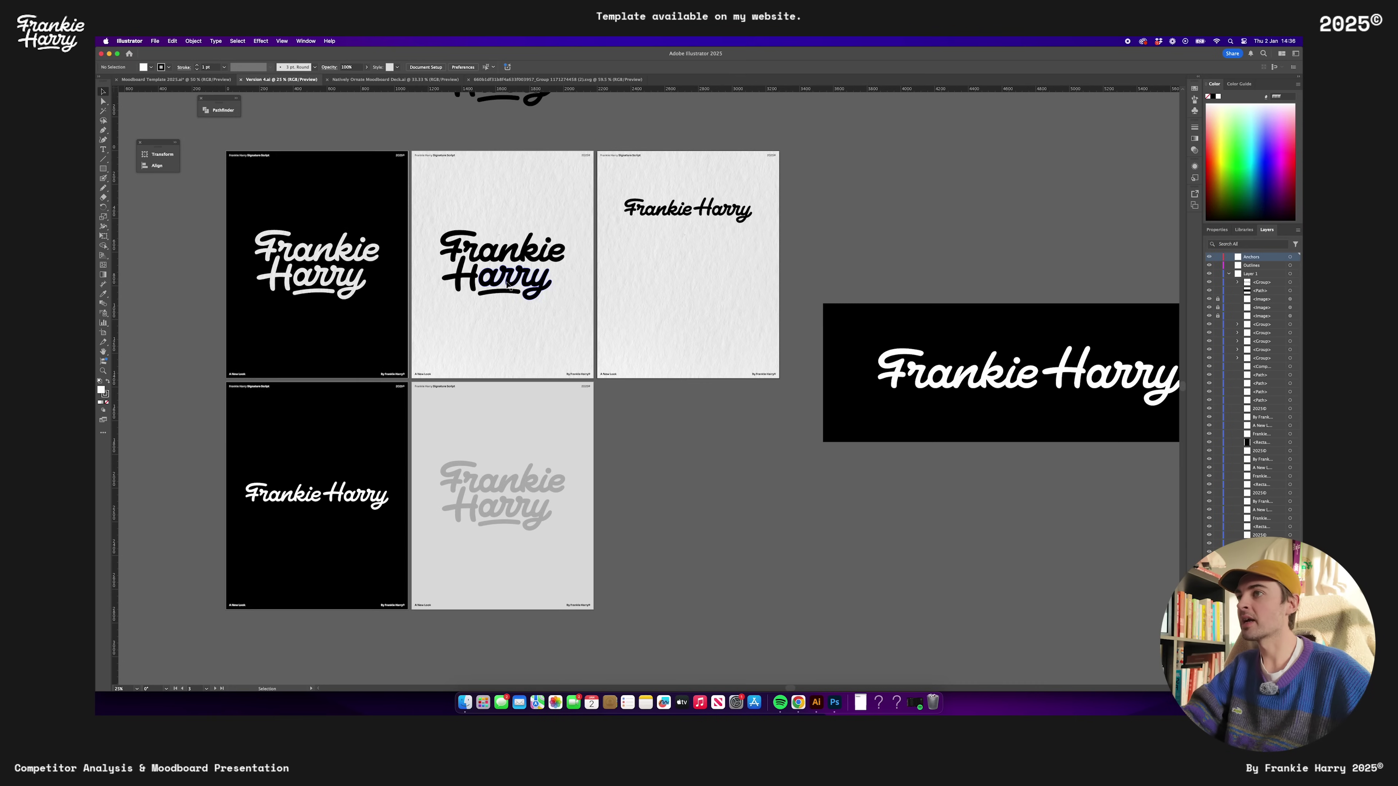
{"action": "left_click", "coordinate": [359, 281]}
{"action": "key", "text": "ctrl+c"}
{"action": "left_click", "coordinate": [176, 78]}
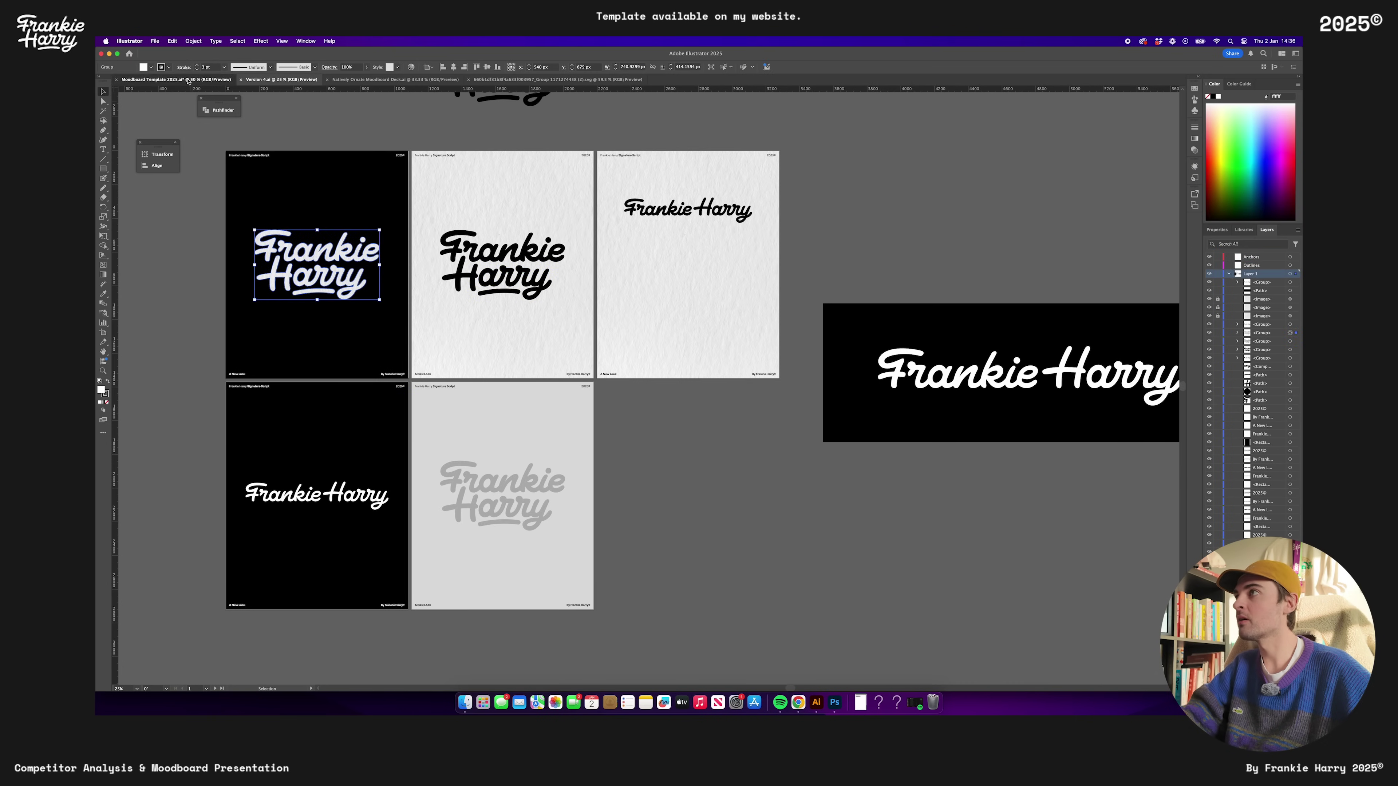
{"action": "key", "text": "ctrl+v"}
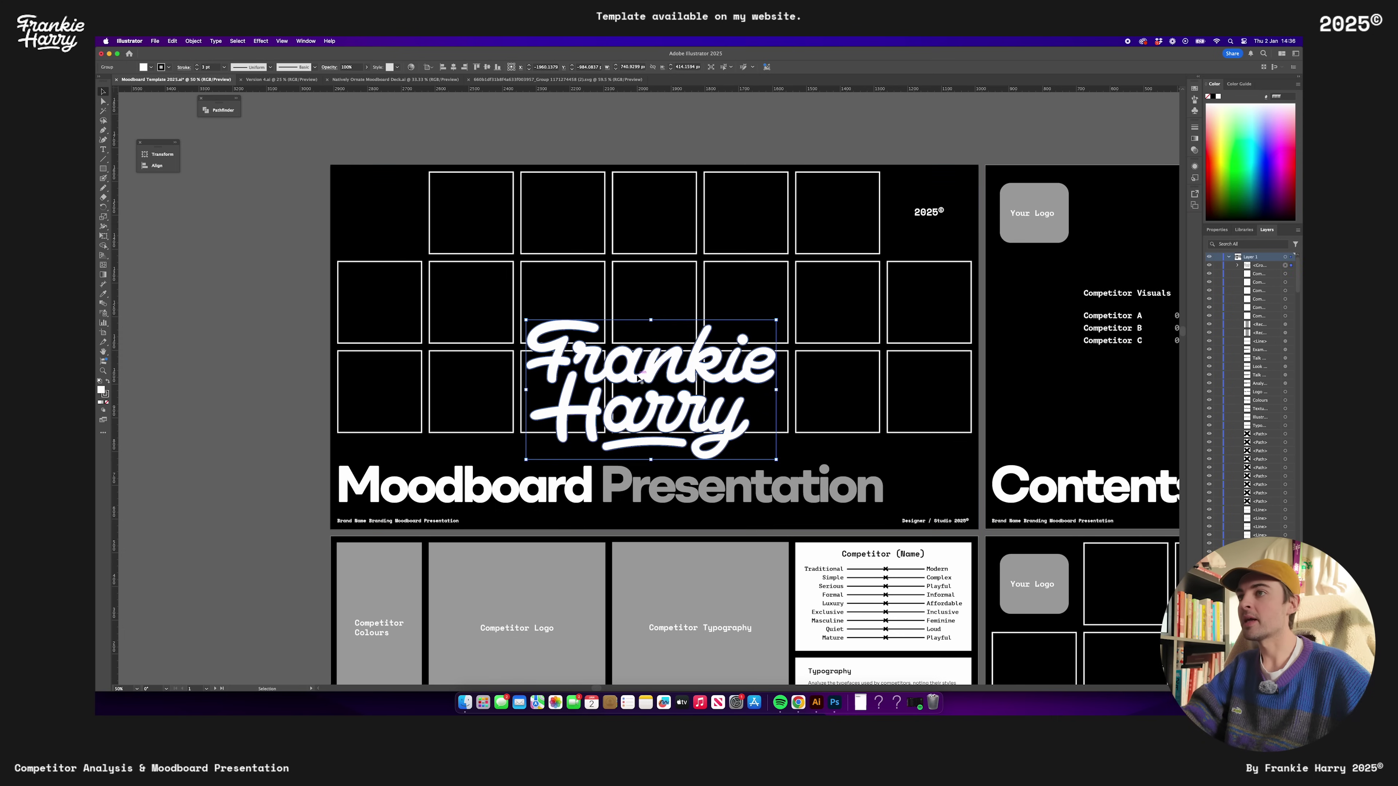
Shrink the logo into the cover's empty first grid cell, centred vertically with the adjacent square and horizontally with the square below
{"action": "left_click_drag", "start_coordinate": [605, 385], "coordinate": [419, 259]}
{"action": "left_click_drag", "start_coordinate": [515, 294], "coordinate": [418, 214]}
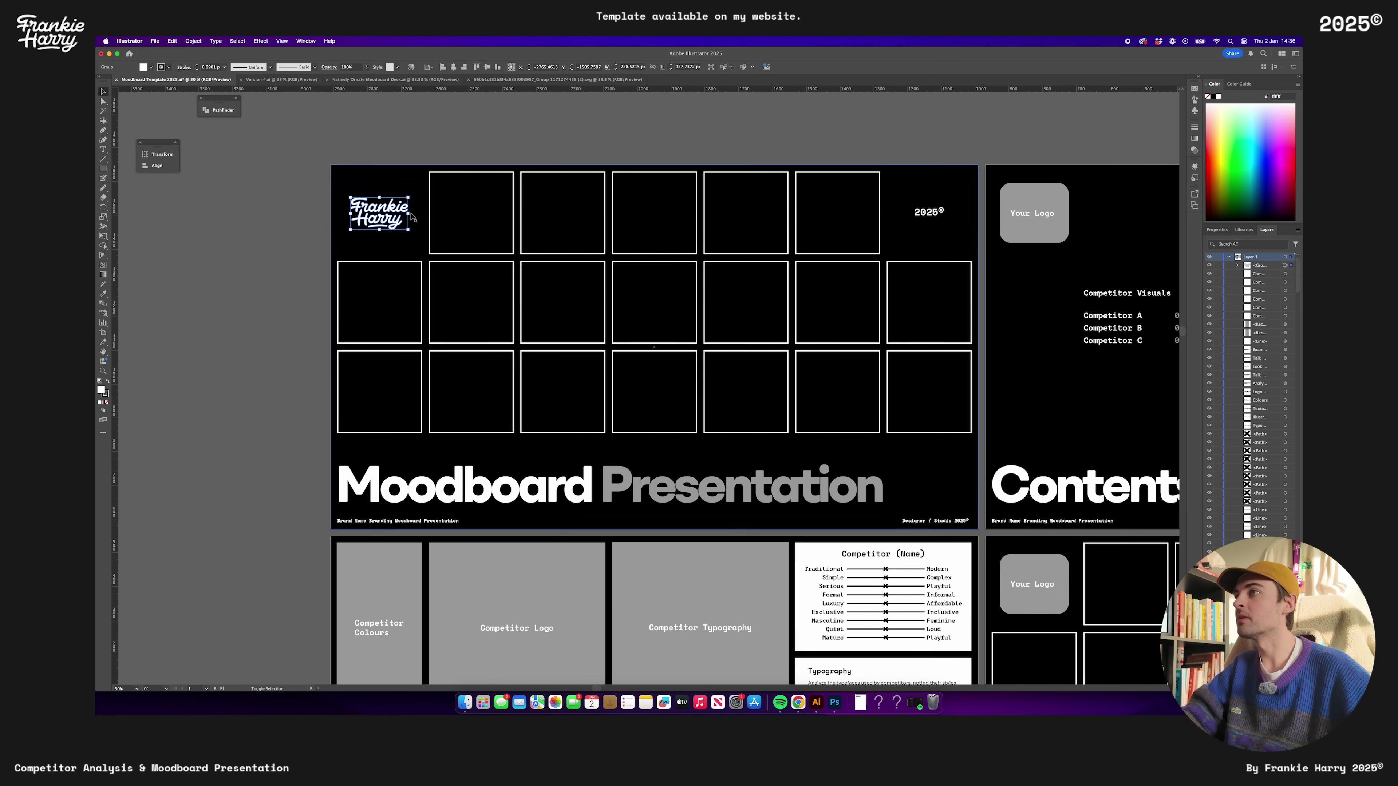
{"action": "left_click", "coordinate": [430, 215], "text": "shift"}
{"action": "left_click", "coordinate": [487, 68]}
{"action": "left_click", "coordinate": [396, 214]}
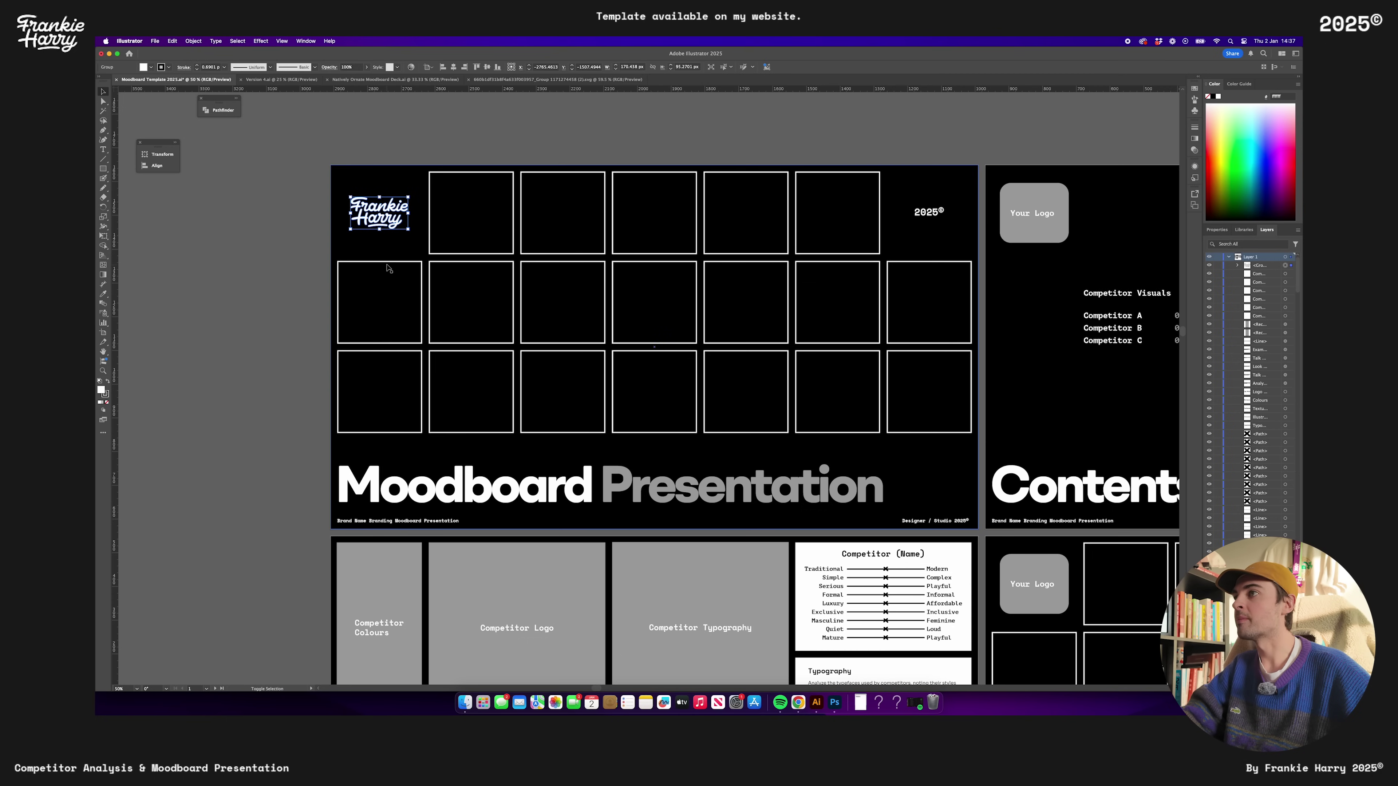
{"action": "left_click", "coordinate": [391, 264], "text": "shift"}
{"action": "left_click", "coordinate": [455, 67]}
{"action": "left_click", "coordinate": [405, 216]}
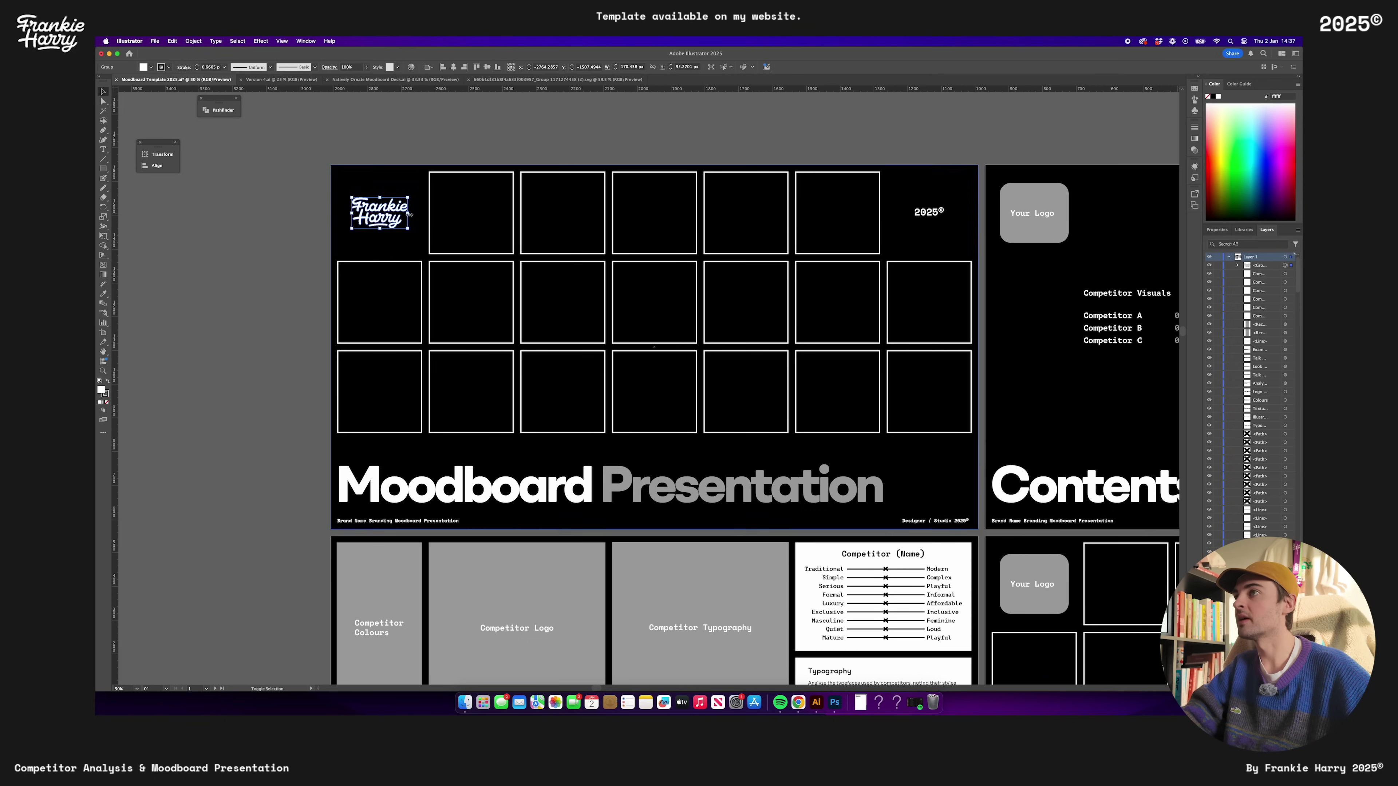
{"action": "left_click", "coordinate": [498, 195]}
{"action": "left_click_drag", "start_coordinate": [473, 365], "coordinate": [472, 363]}
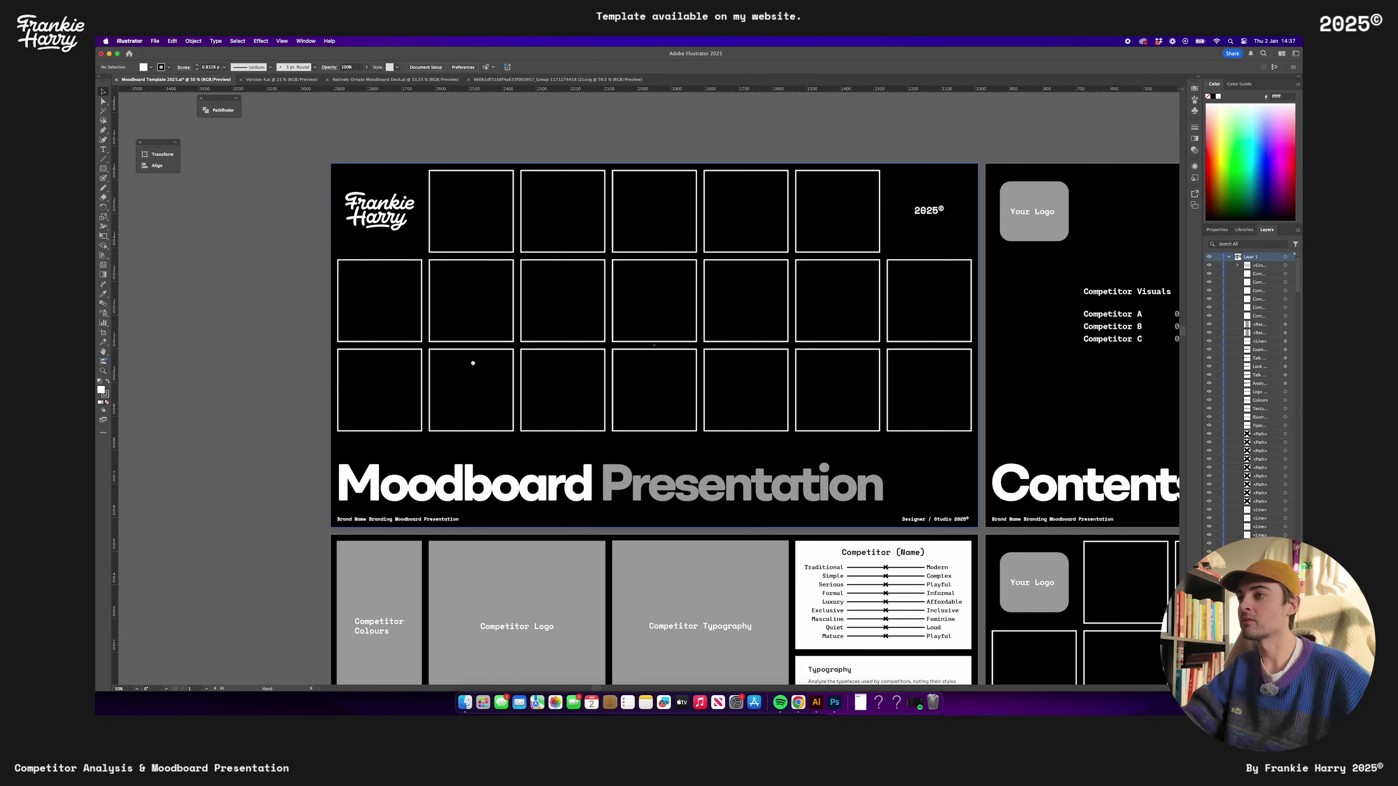
Replace "Brand Name" in the cover's footer text with "Natively Ornate"
{"action": "scroll", "coordinate": [473, 363], "scroll_direction": "up", "scroll_amount": 5}
{"action": "left_click", "coordinate": [369, 436]}
{"action": "left_click", "coordinate": [358, 431]}
{"action": "type", "text": "Natively Ornat"}
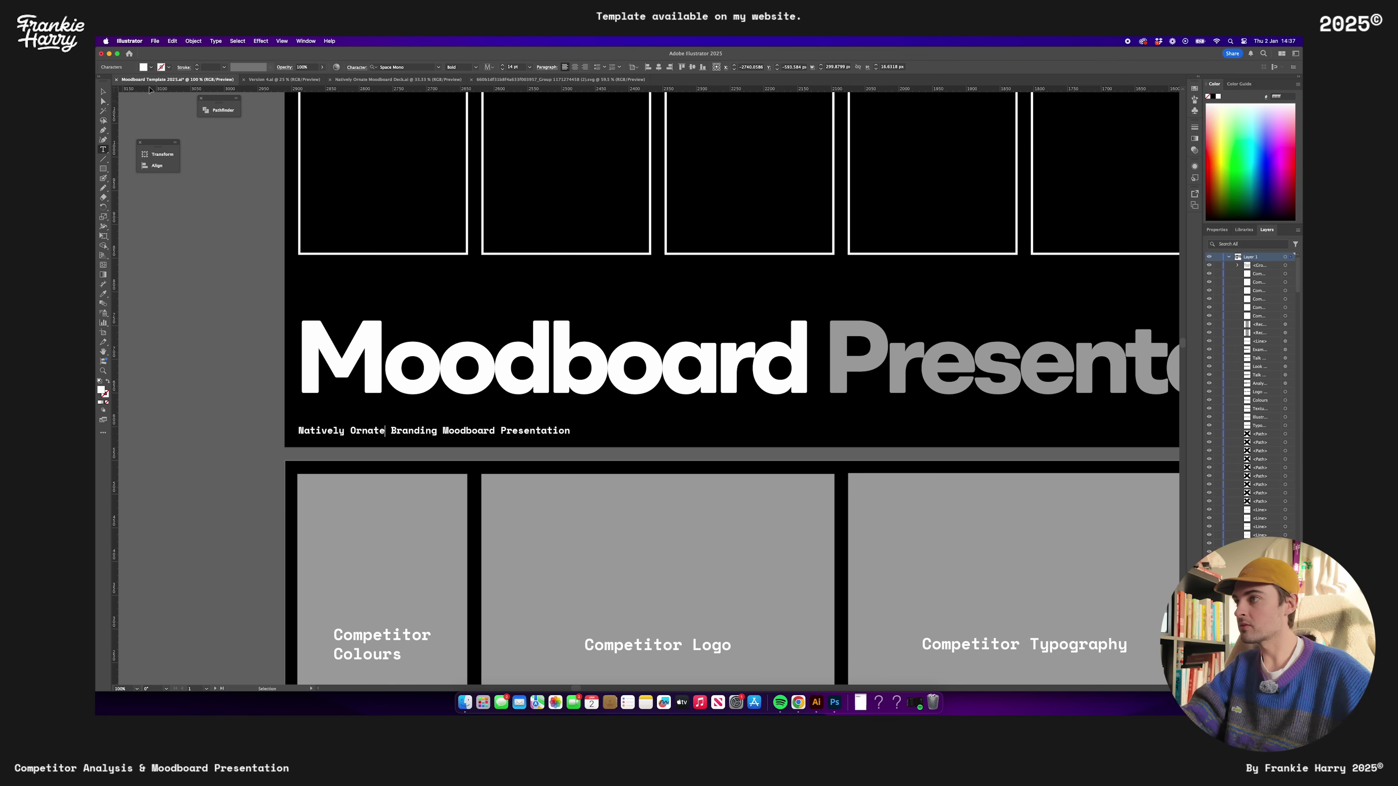
{"action": "left_click", "coordinate": [104, 92]}
{"action": "left_click", "coordinate": [261, 353]}
Recolour the word "Presentation" in the cover title yellow
{"action": "scroll", "coordinate": [261, 353], "scroll_direction": "down", "scroll_amount": 2}
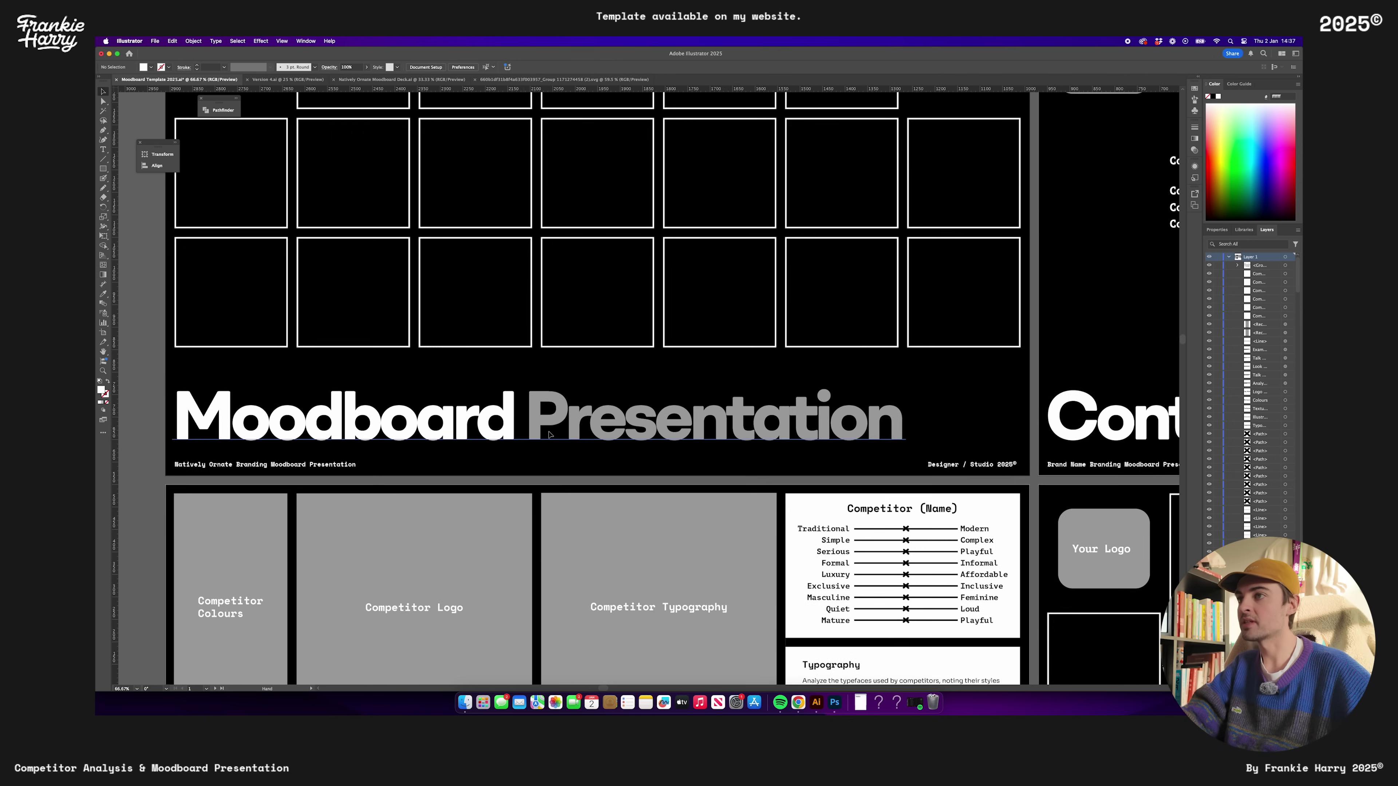
{"action": "scroll", "coordinate": [550, 428], "scroll_direction": "down", "scroll_amount": 2}
{"action": "scroll", "coordinate": [550, 427], "scroll_direction": "right", "scroll_amount": 2}
{"action": "double_click", "coordinate": [483, 432]}
{"action": "left_click_drag", "start_coordinate": [482, 432], "coordinate": [772, 452]}
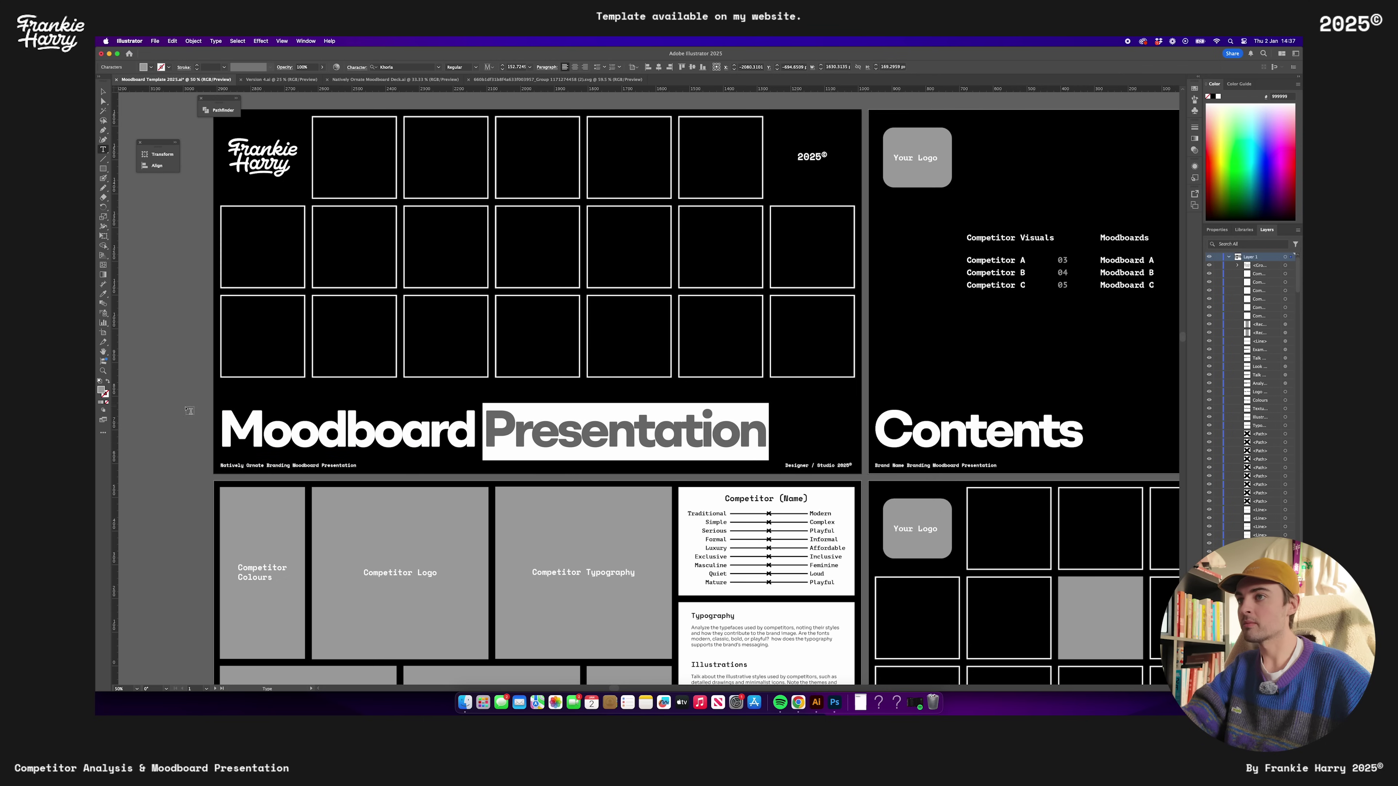
{"action": "double_click", "coordinate": [102, 389]}
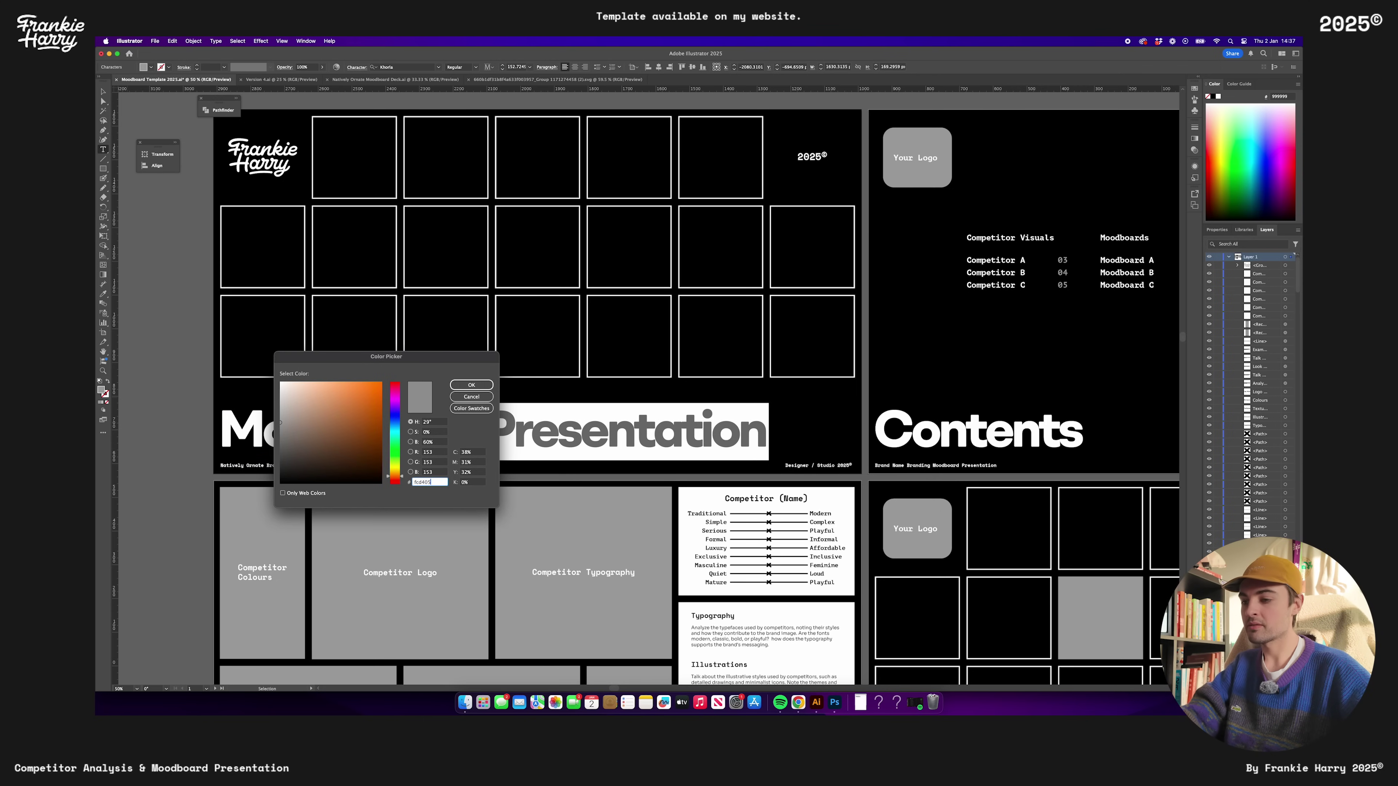
{"action": "key", "text": "Return"}
{"action": "key", "text": "super+shift+a"}
Replace "Designer / Studio" in the cover footer with "By" plus the designer's name, right-aligned to the last grid square above
{"action": "scroll", "coordinate": [703, 390], "scroll_direction": "up", "scroll_amount": 5}
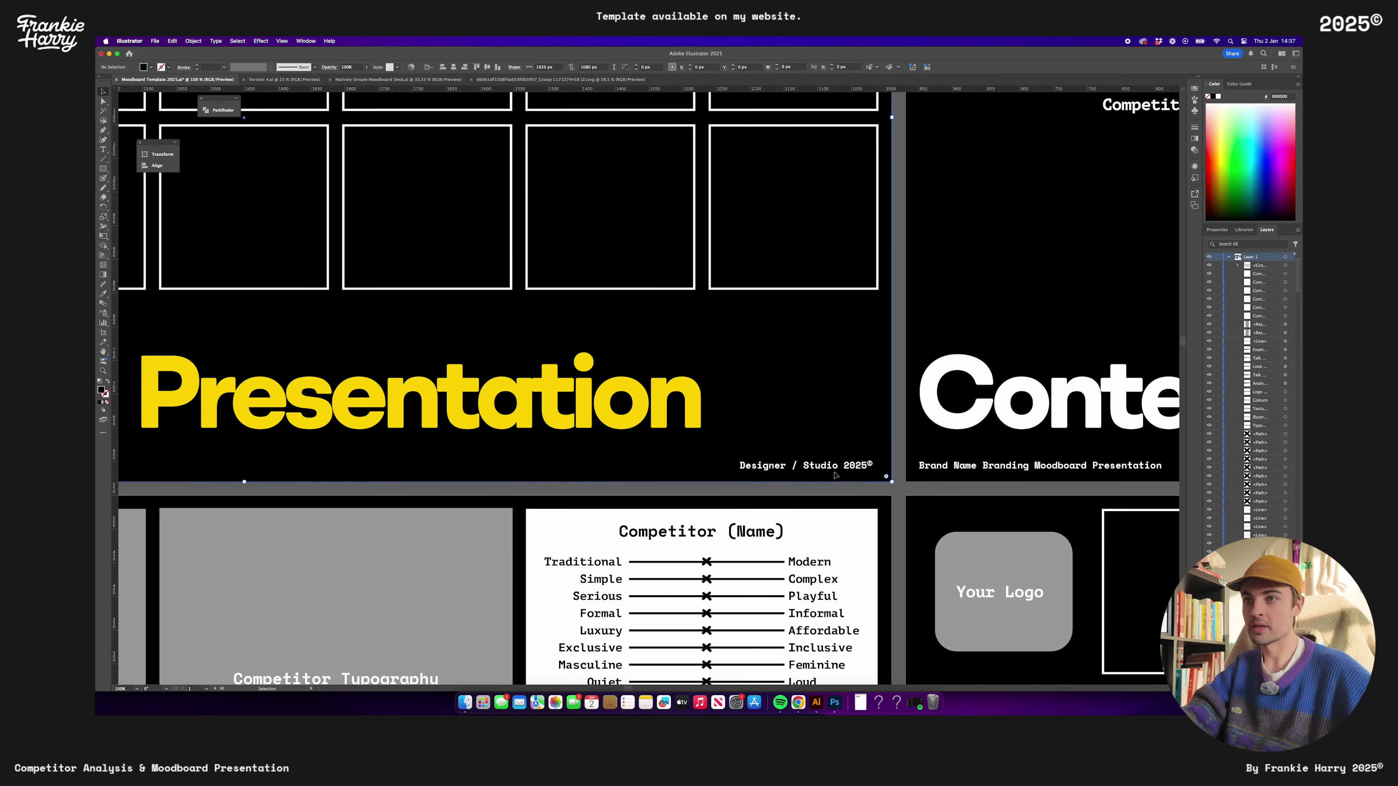
{"action": "triple_click", "coordinate": [834, 467]}
{"action": "left_click_drag", "start_coordinate": [839, 468], "coordinate": [710, 467]}
{"action": "type", "text": "By Frankie Harry"}
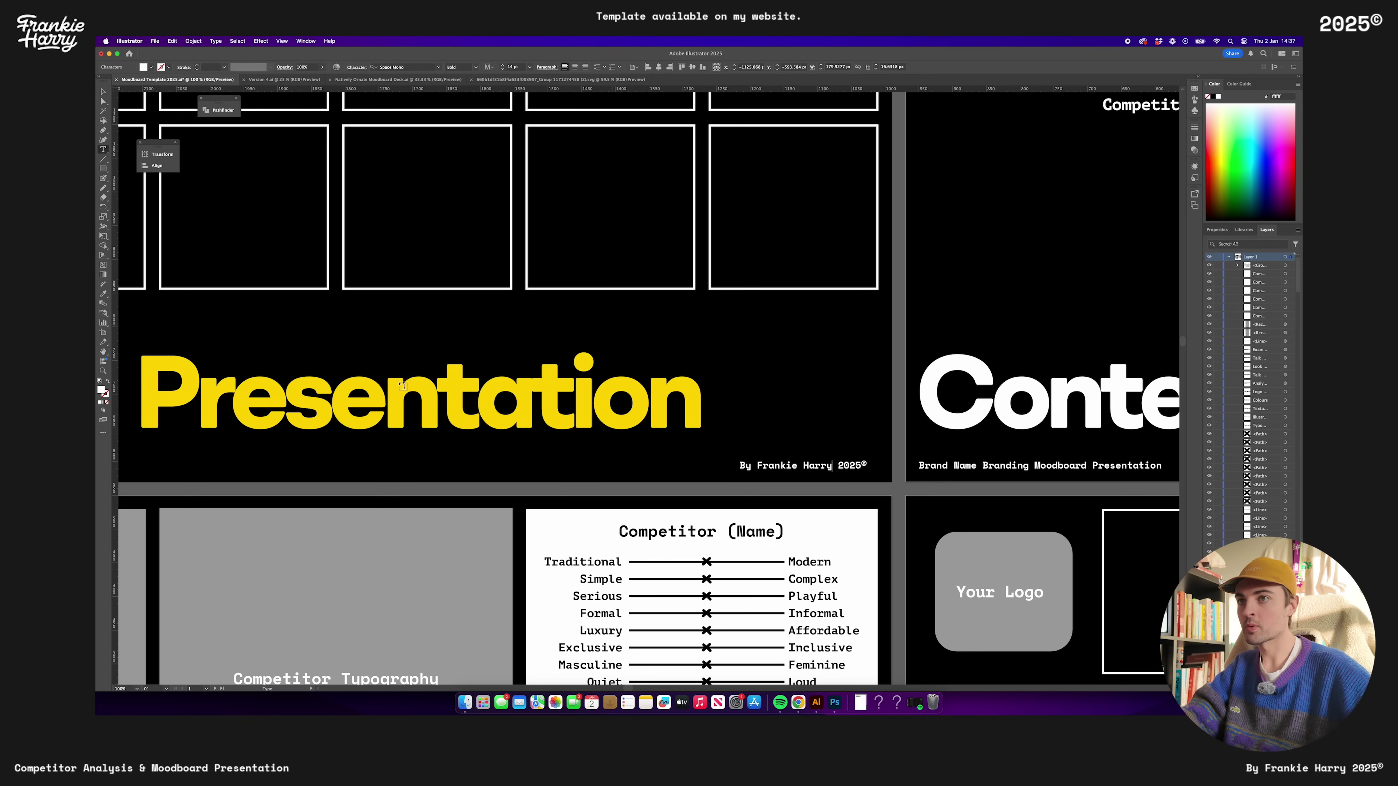
{"action": "left_click", "coordinate": [104, 93]}
{"action": "left_click", "coordinate": [829, 287], "text": "shift"}
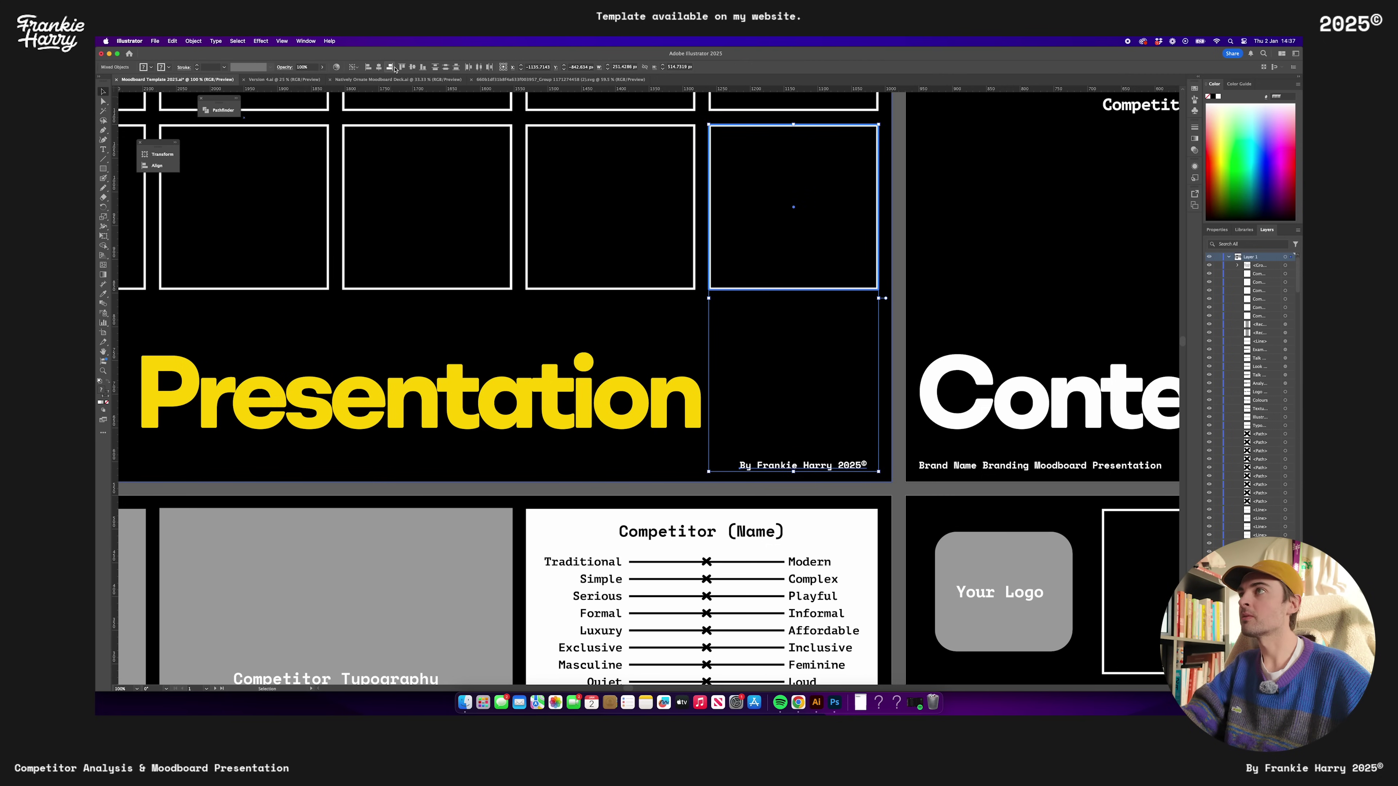
Replace the Contents artboard's placeholder logo and footer texts with copies of the cover's logo and footers in the same position
{"action": "key", "text": "super+minus"}
{"action": "key", "text": "super+minus"}
{"action": "key", "text": "super+minus"}
{"action": "left_click", "coordinate": [357, 417]}
{"action": "left_click", "coordinate": [316, 220], "text": "shift"}
{"action": "scroll", "coordinate": [633, 286], "scroll_direction": "right", "scroll_amount": 5}
{"action": "left_click", "coordinate": [655, 350]}
{"action": "key", "text": "super+shift+v"}
{"action": "left_click", "coordinate": [638, 160]}
{"action": "scroll", "coordinate": [654, 253], "scroll_direction": "down", "scroll_amount": 5}
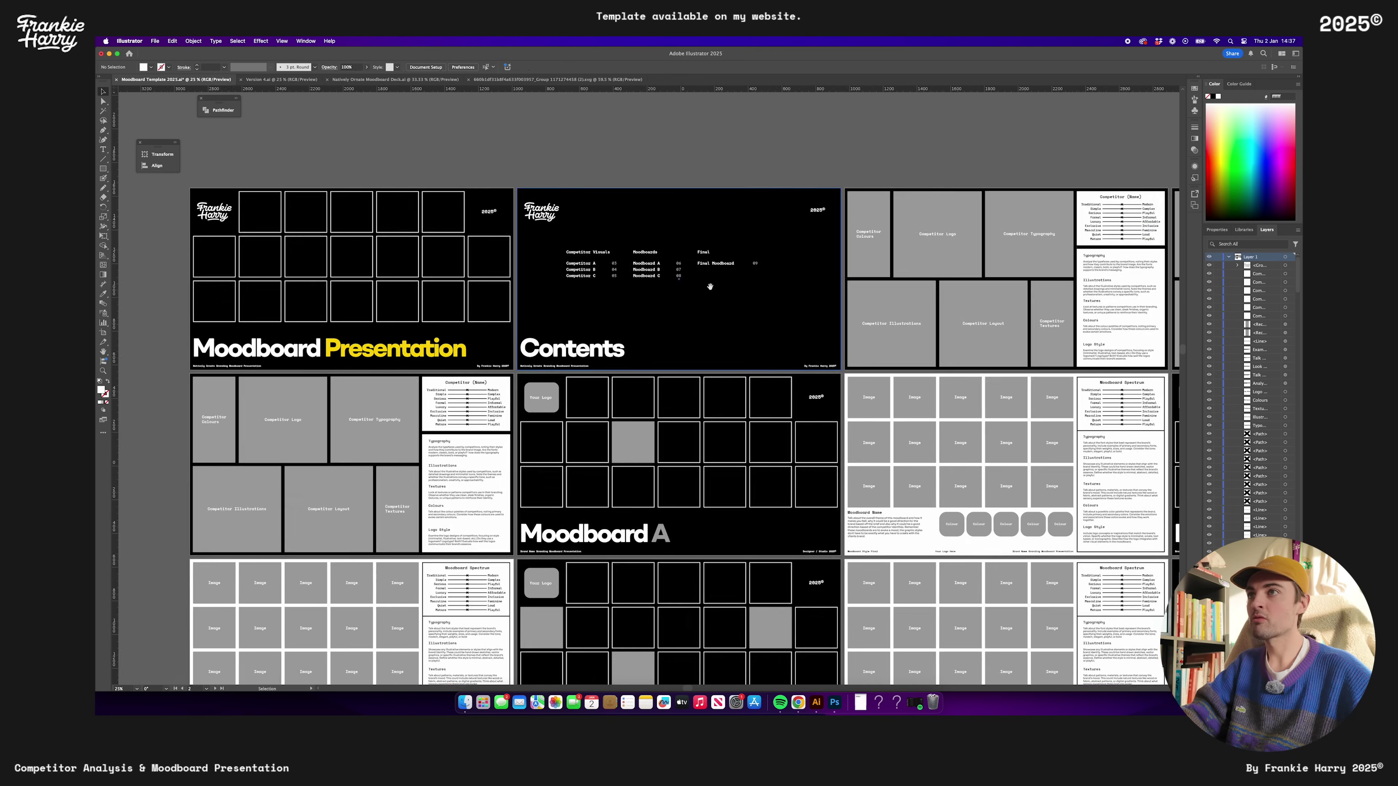
Paste the cover's logo and footer texts in place on the Moodboard A artboard instead of its placeholders
{"action": "left_click", "coordinate": [656, 469]}
{"action": "key", "text": "super+shift+v"}
{"action": "scroll", "coordinate": [647, 452], "scroll_direction": "down", "scroll_amount": 1}
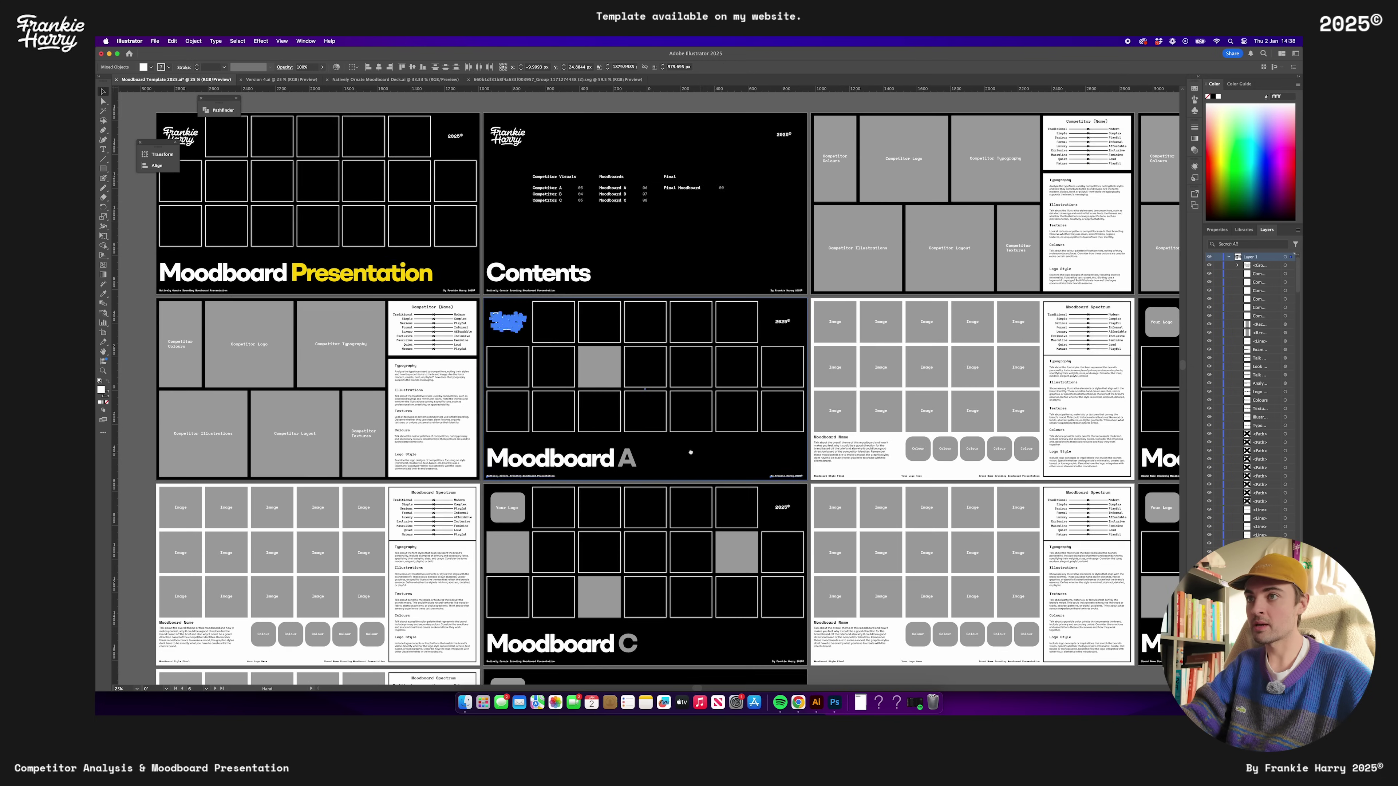
Delete the Moodboard B artboard's placeholder logo and both footer texts, and paste the cover's logo and footers in their place
{"action": "scroll", "coordinate": [660, 435], "scroll_direction": "right", "scroll_amount": 10}
{"action": "scroll", "coordinate": [698, 421], "scroll_direction": "up", "scroll_amount": 1}
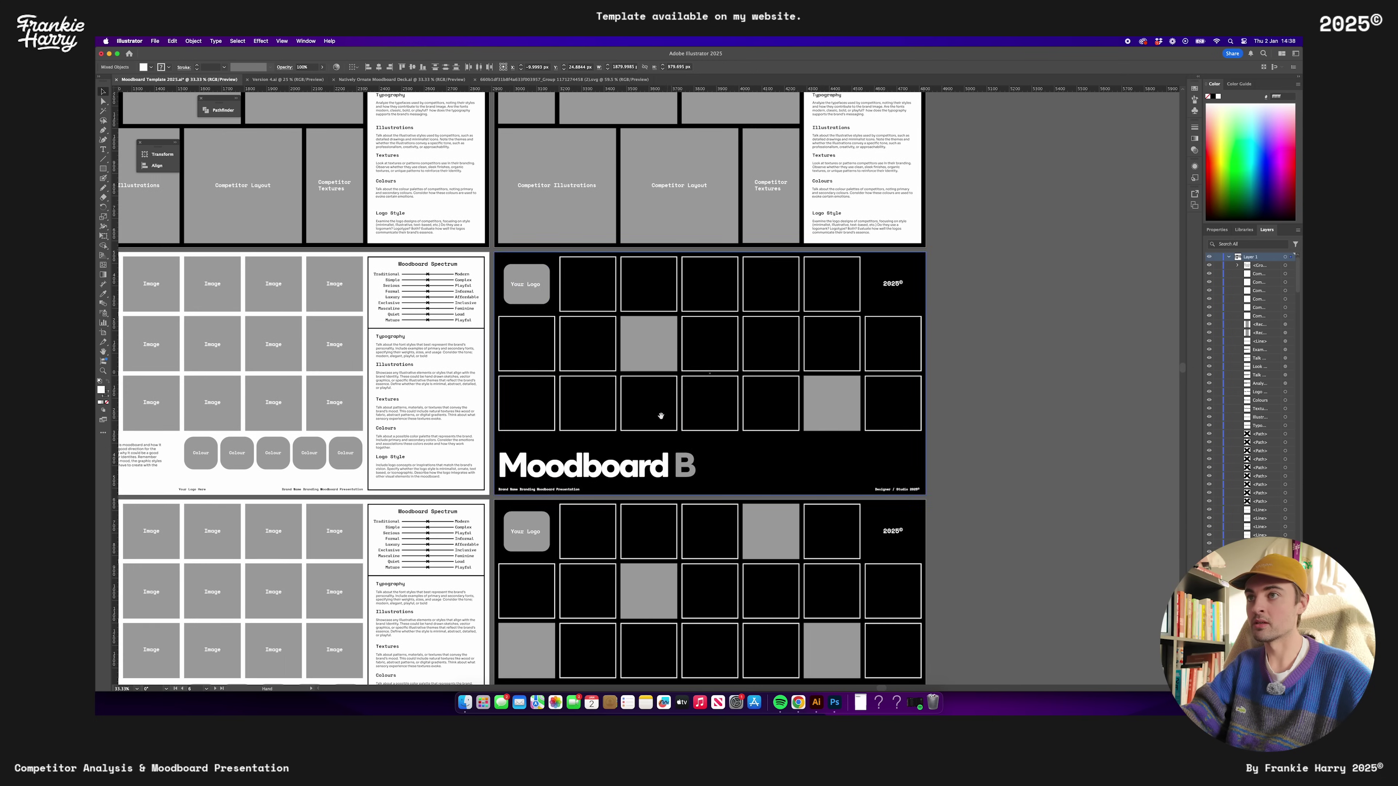
{"action": "key", "text": "Delete"}
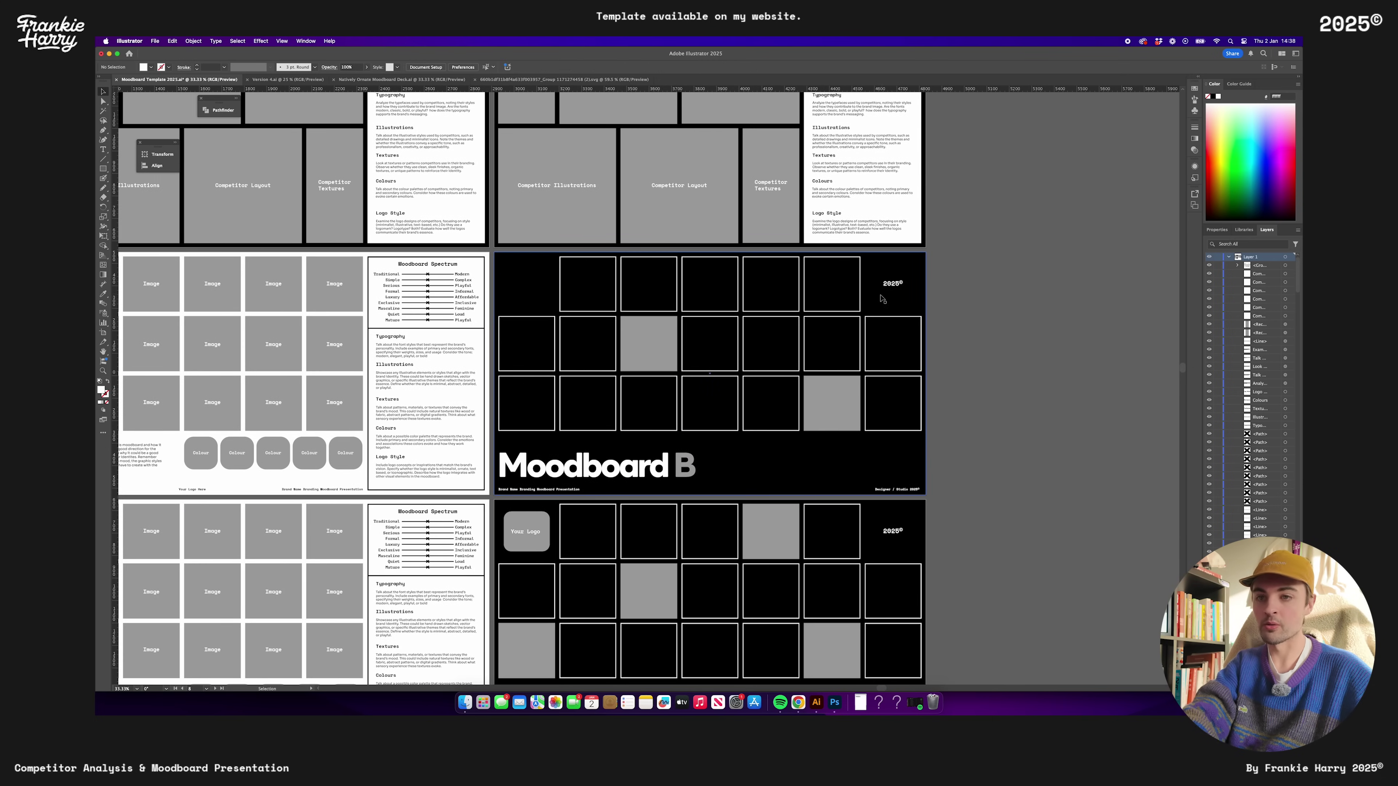
{"action": "left_click", "coordinate": [884, 486]}
{"action": "key", "text": "Delete"}
{"action": "left_click", "coordinate": [564, 489]}
{"action": "key", "text": "Delete"}
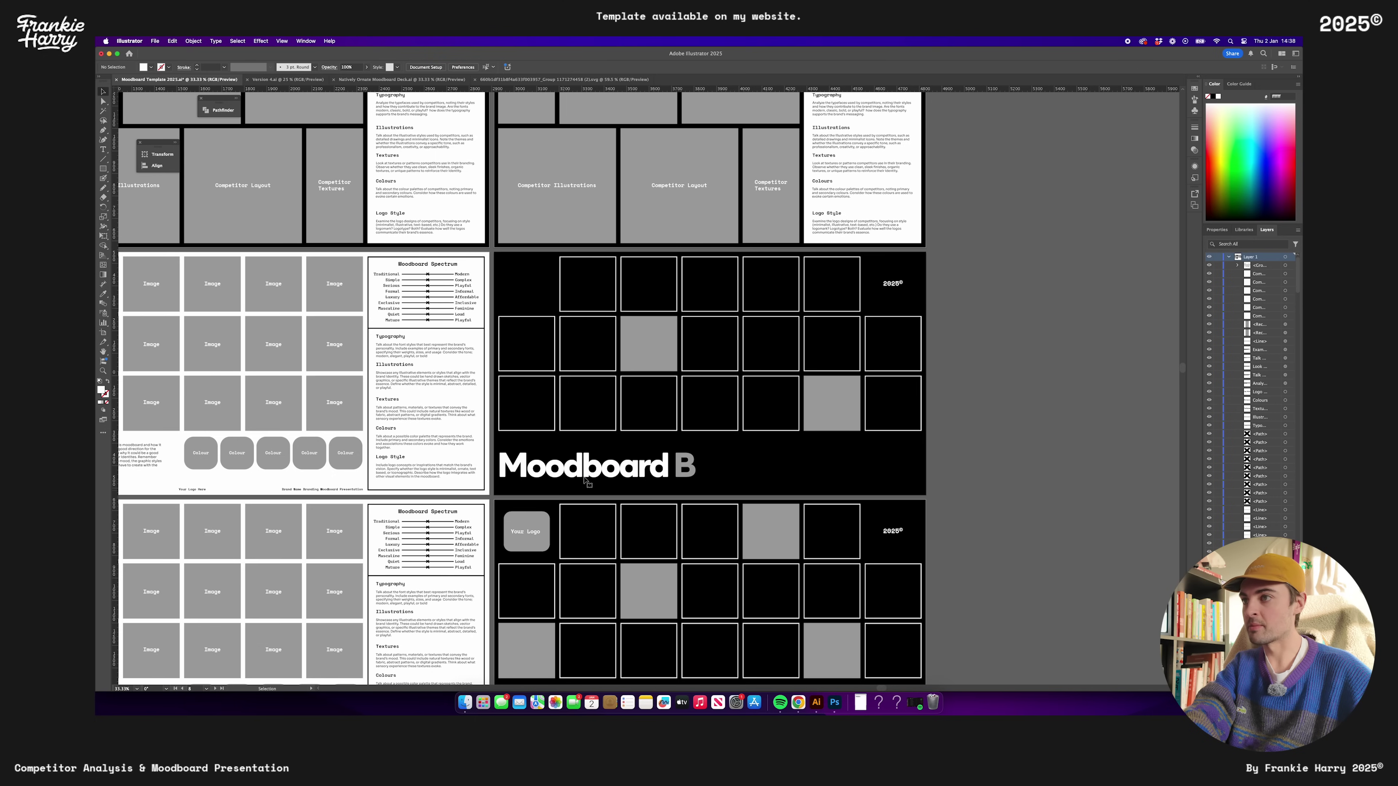
{"action": "key", "text": "super+shift+v"}
{"action": "key", "text": "super+shift+a"}
{"action": "key", "text": "super+minus"}
{"action": "key", "text": "super+minus"}
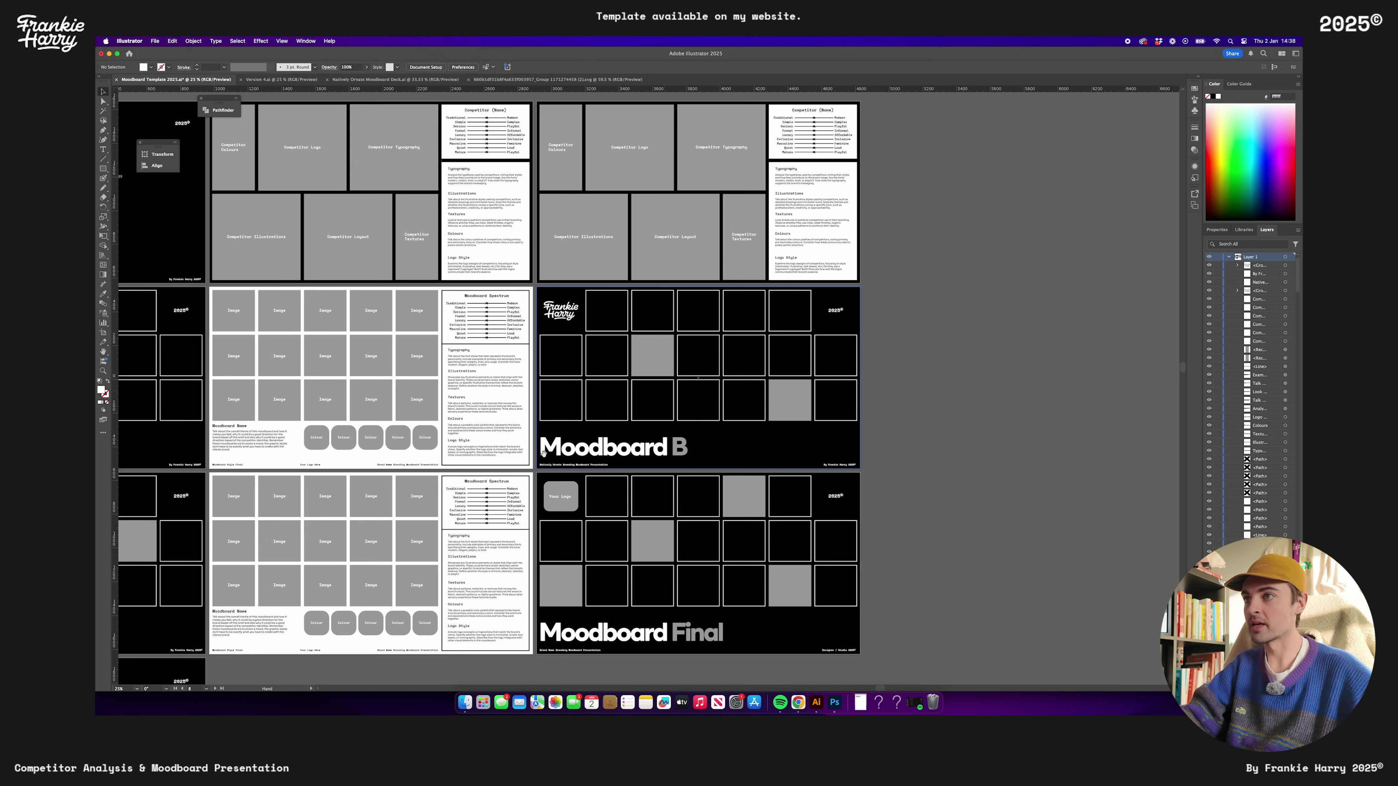
Delete the Moodboard C artboard's placeholder logo and existing footer texts, and paste the cover's logo and footers in place
{"action": "scroll", "coordinate": [508, 420], "scroll_direction": "left", "scroll_amount": 6}
{"action": "scroll", "coordinate": [508, 420], "scroll_direction": "up", "scroll_amount": 4}
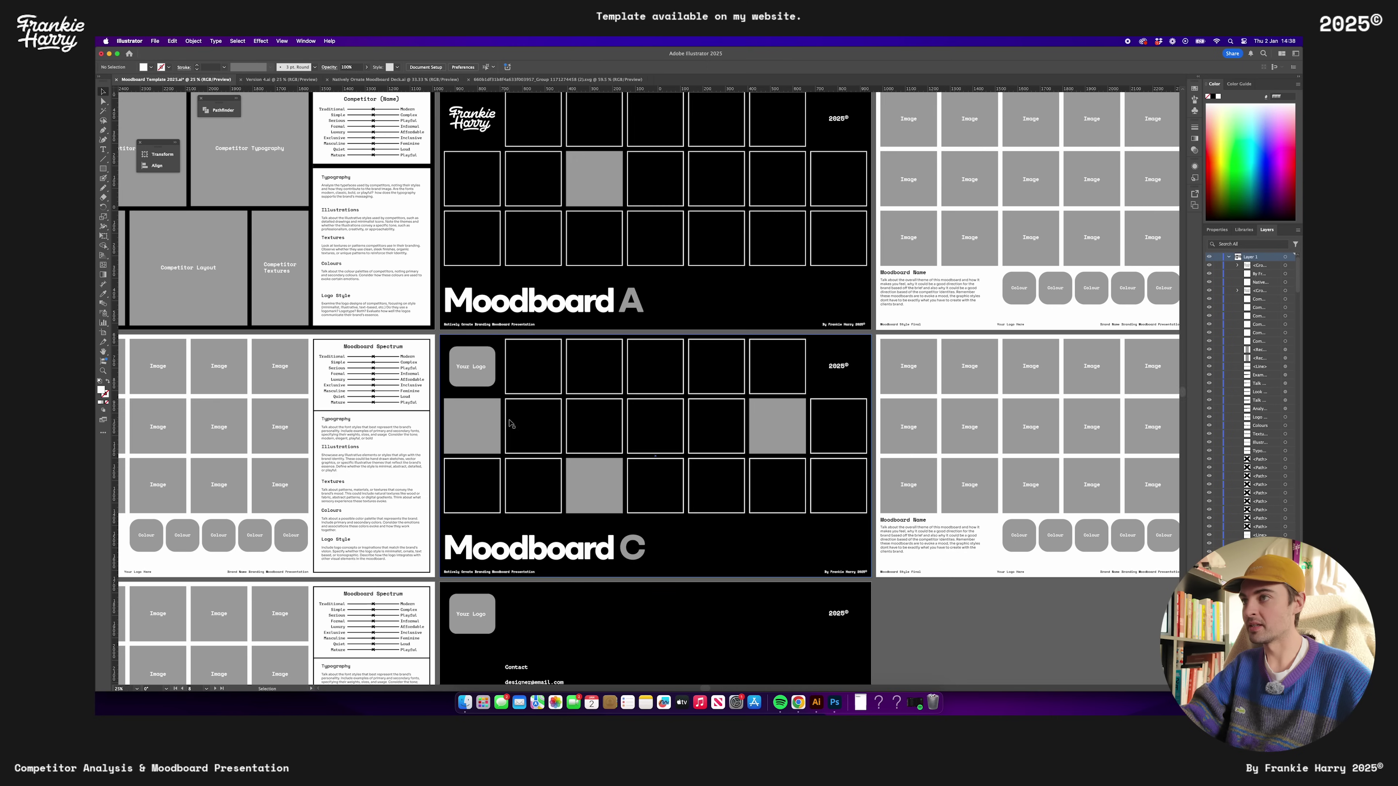
{"action": "scroll", "coordinate": [477, 355], "scroll_direction": "down", "scroll_amount": 1}
{"action": "left_click", "coordinate": [475, 352]}
{"action": "key", "text": "Delete"}
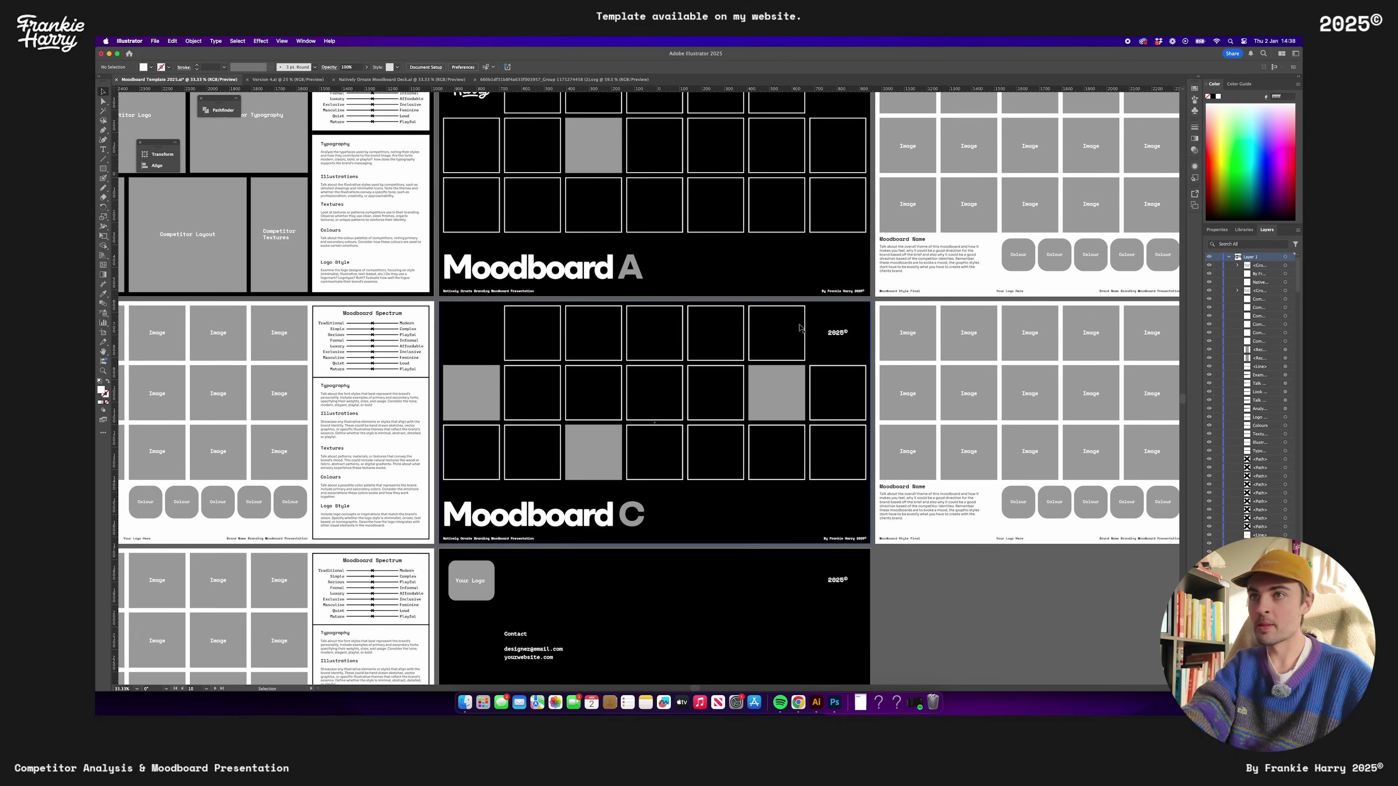
{"action": "left_click", "coordinate": [503, 539]}
{"action": "key", "text": "Delete"}
{"action": "key", "text": "super+shift+v"}
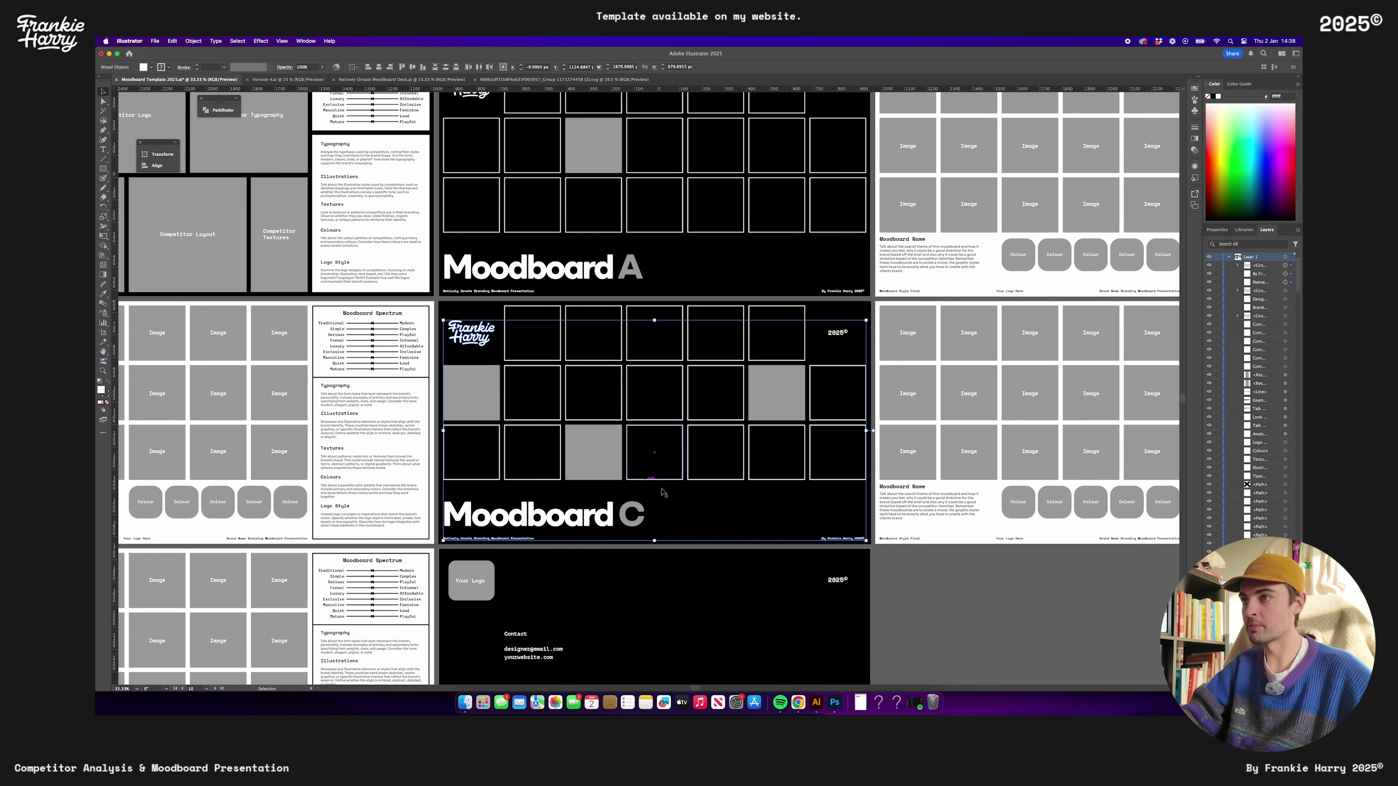
{"action": "left_click", "coordinate": [877, 564]}
Recolour all the page numbers on the Contents artboard yellow
{"action": "scroll", "coordinate": [876, 564], "scroll_direction": "down", "scroll_amount": 5}
{"action": "scroll", "coordinate": [613, 374], "scroll_direction": "up", "scroll_amount": 8}
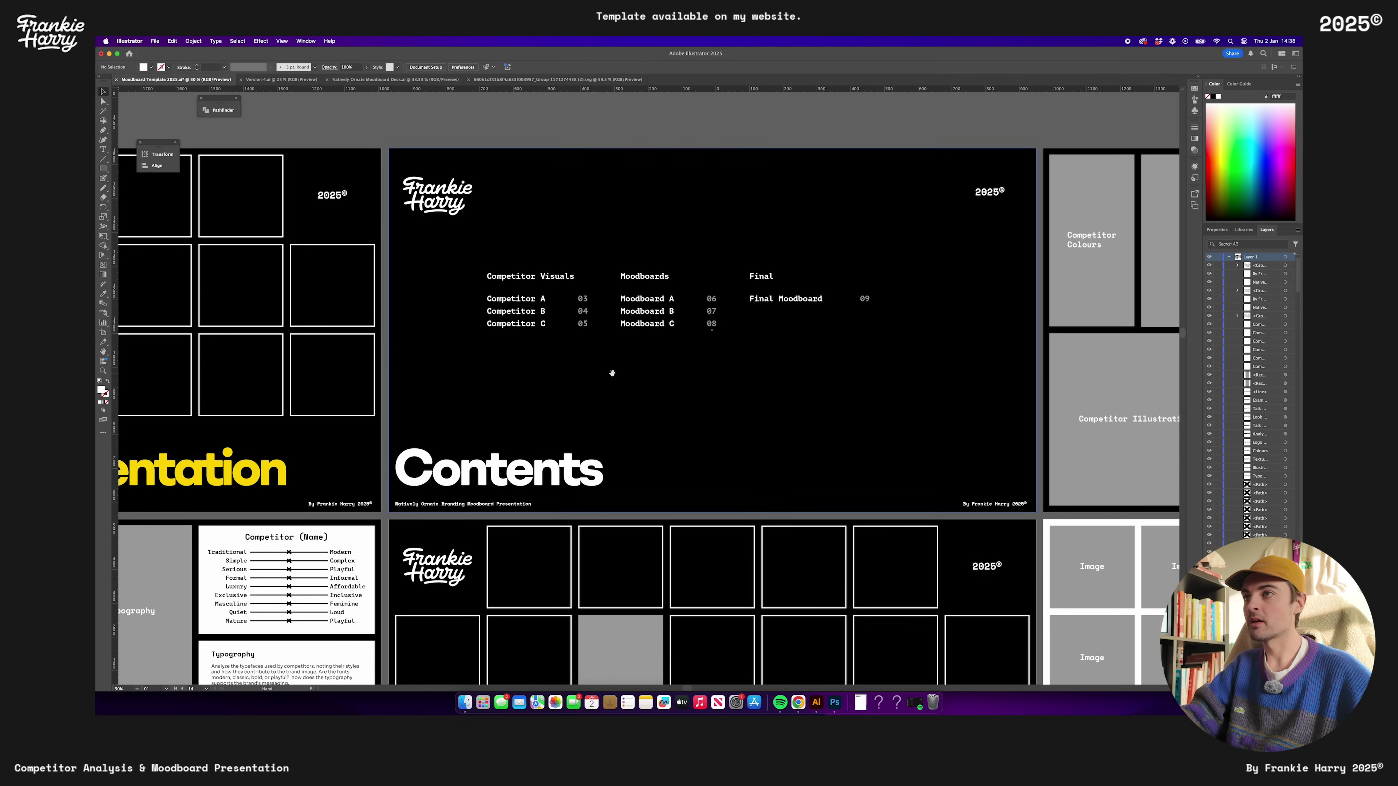
{"action": "left_click", "coordinate": [583, 312]}
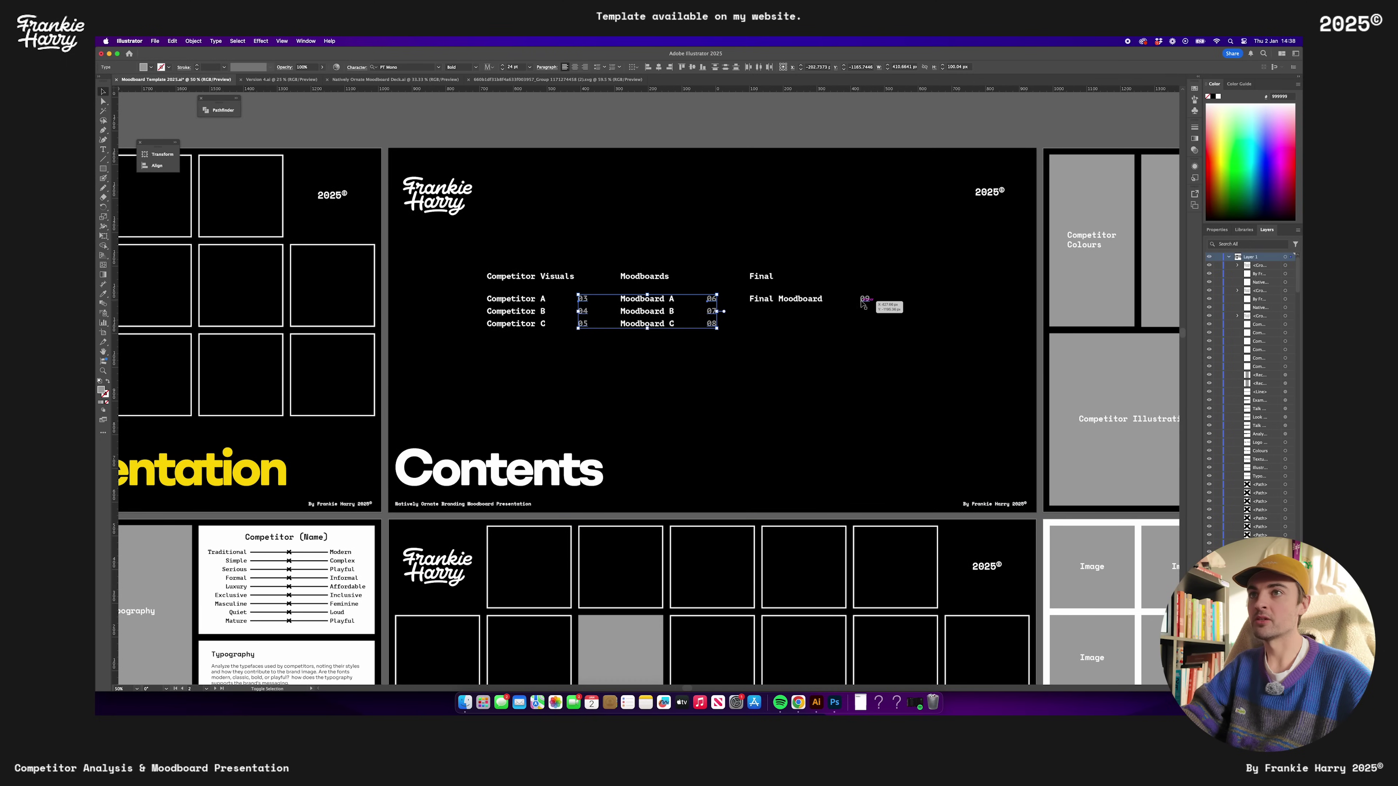
{"action": "double_click", "coordinate": [102, 391]}
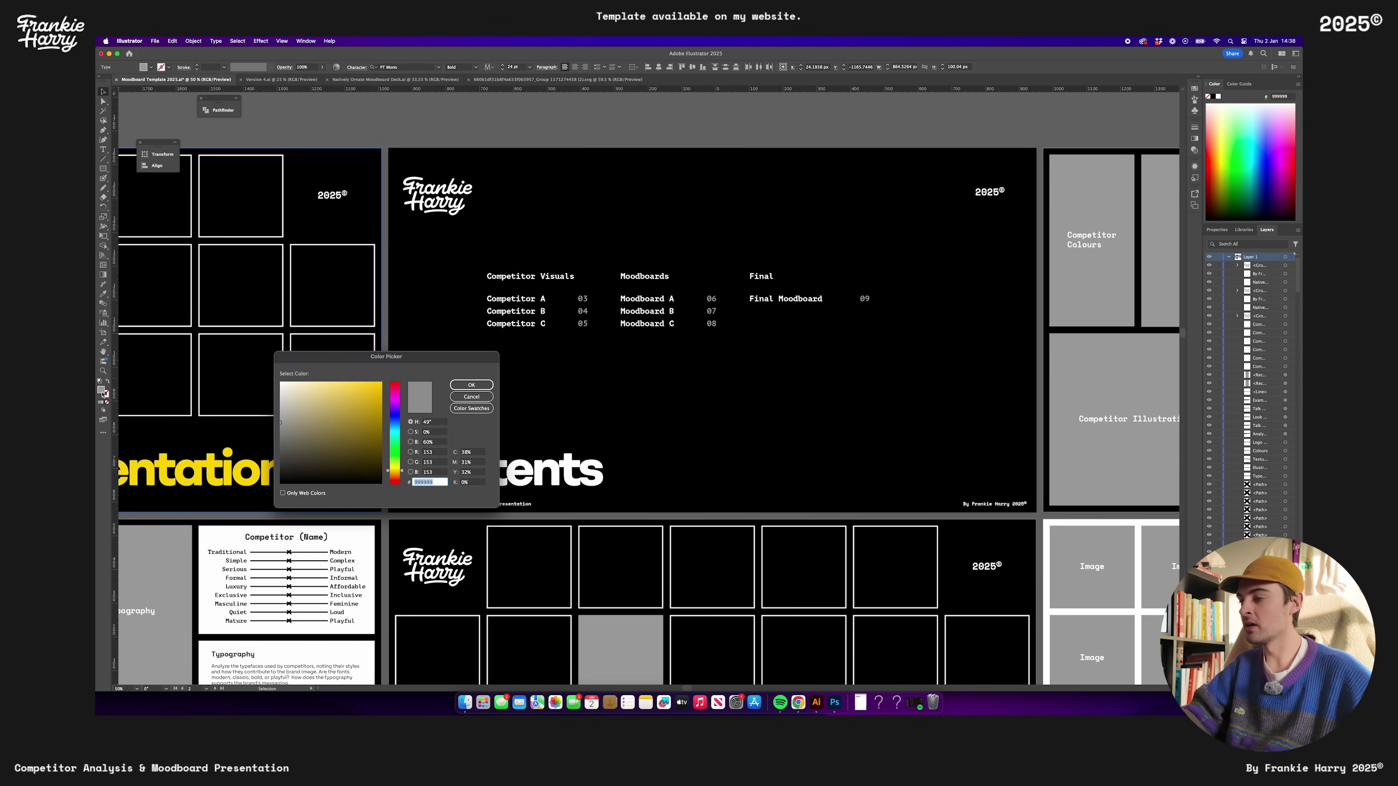
{"action": "key", "text": "Return"}
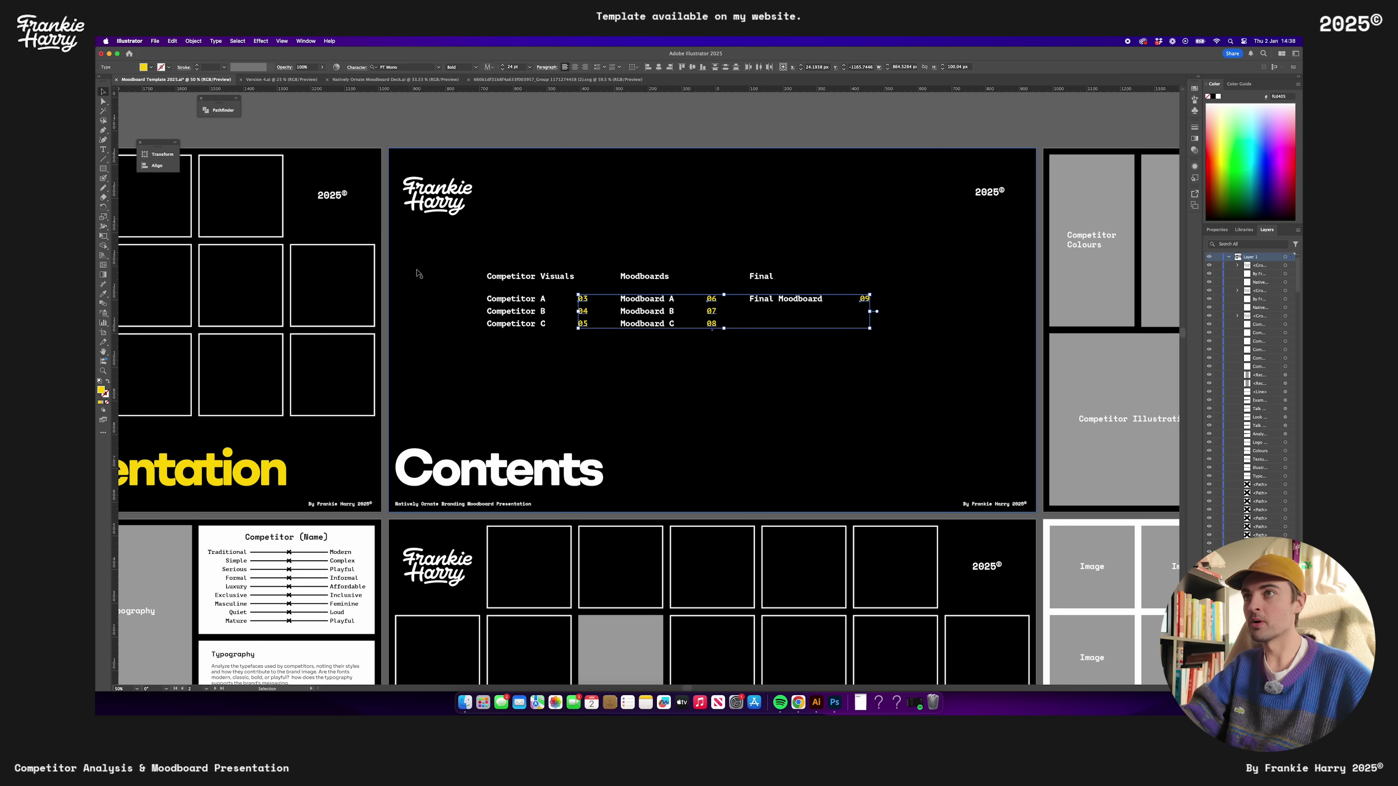
{"action": "left_click", "coordinate": [732, 314]}
Delete the placeholder labels for colours, logo, typography, illustrations, layout and textures from the grey boxes of the first competitor artboard
{"action": "left_click_drag", "start_coordinate": [908, 363], "coordinate": [374, 385]}
{"action": "left_click_drag", "start_coordinate": [725, 365], "coordinate": [553, 356]}
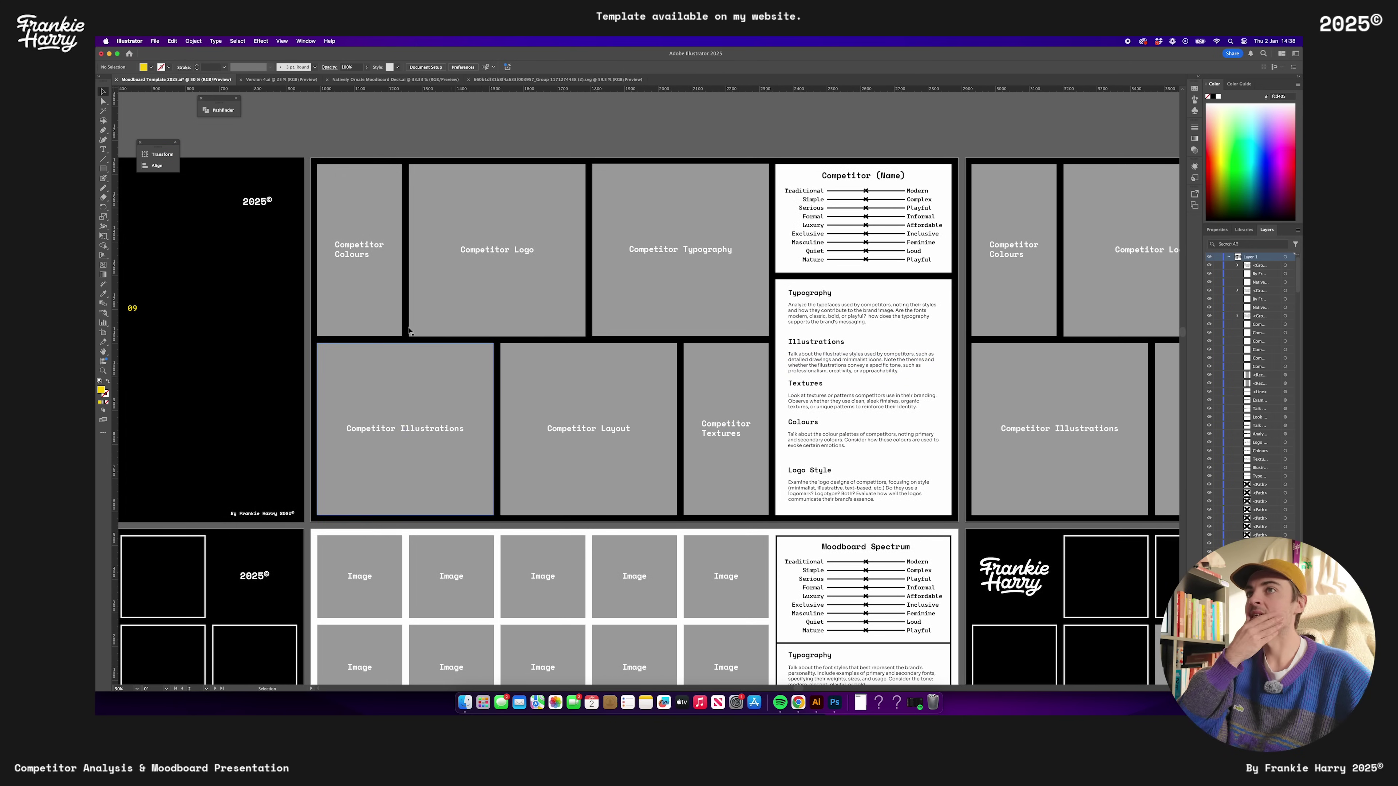
{"action": "left_click", "coordinate": [370, 251]}
{"action": "key", "text": "Delete"}
{"action": "left_click", "coordinate": [496, 250]}
{"action": "key", "text": "Delete"}
{"action": "left_click", "coordinate": [661, 250]}
{"action": "key", "text": "Delete"}
{"action": "key", "text": "Delete"}
{"action": "left_click", "coordinate": [716, 434]}
{"action": "key", "text": "Delete"}
{"action": "left_click", "coordinate": [424, 429]}
{"action": "key", "text": "Delete"}
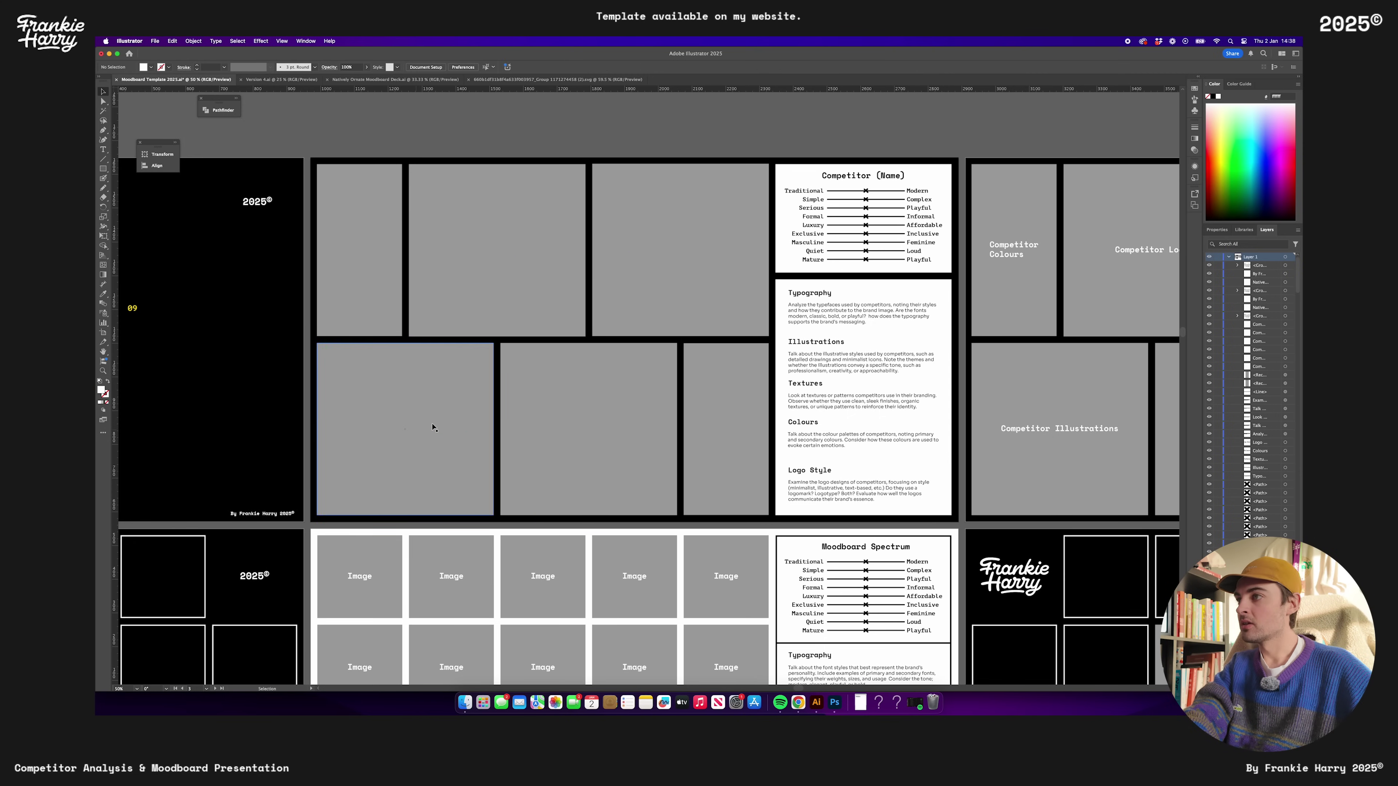
Copy the Designjoy logo from its separate document and paste it onto the first competitor artboard of the moodboard template
{"action": "left_click", "coordinate": [860, 703]}
{"action": "left_click", "coordinate": [847, 662]}
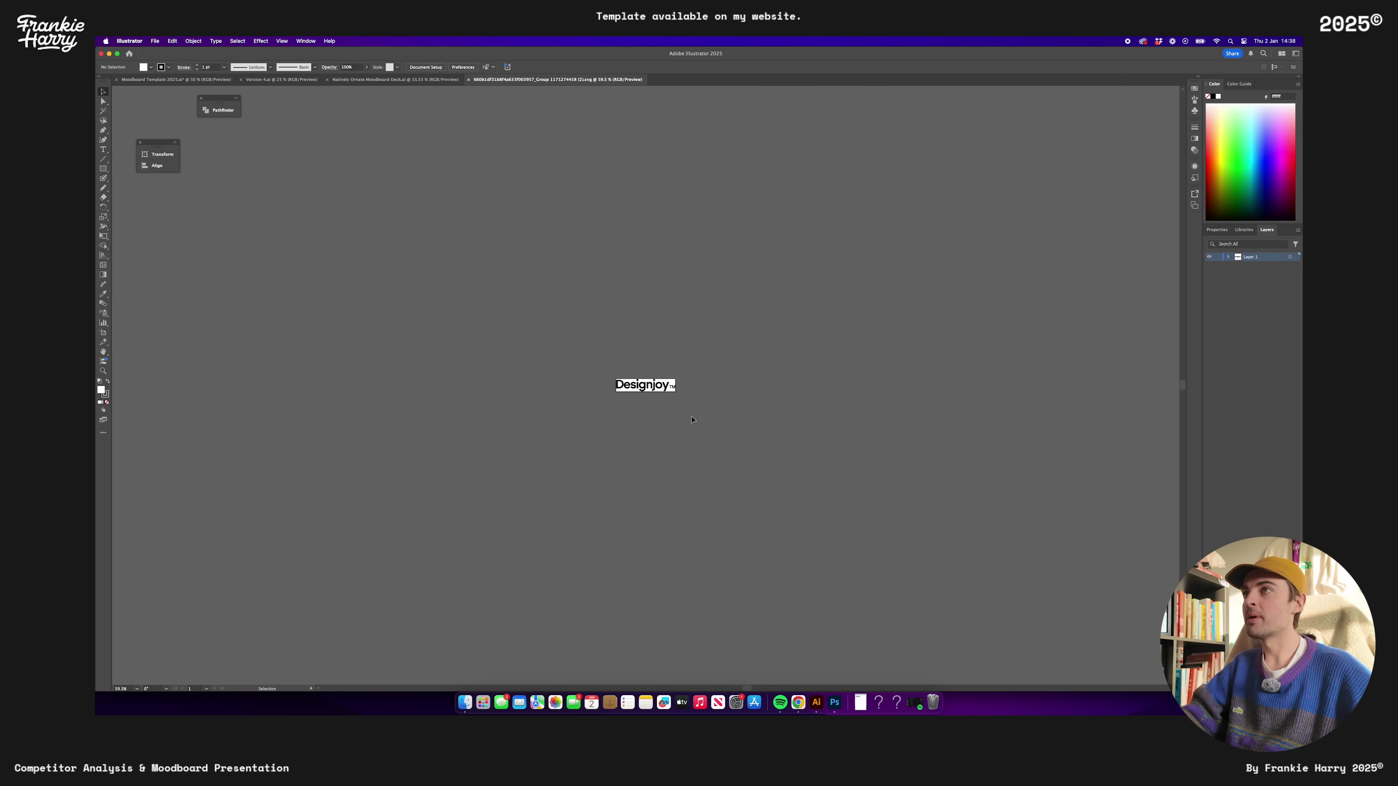
{"action": "key", "text": "super+1"}
{"action": "left_click", "coordinate": [589, 369]}
{"action": "key", "text": "super+c"}
{"action": "key", "text": "ctrl+Tab"}
{"action": "left_click", "coordinate": [515, 236]}
{"action": "key", "text": "super+v"}
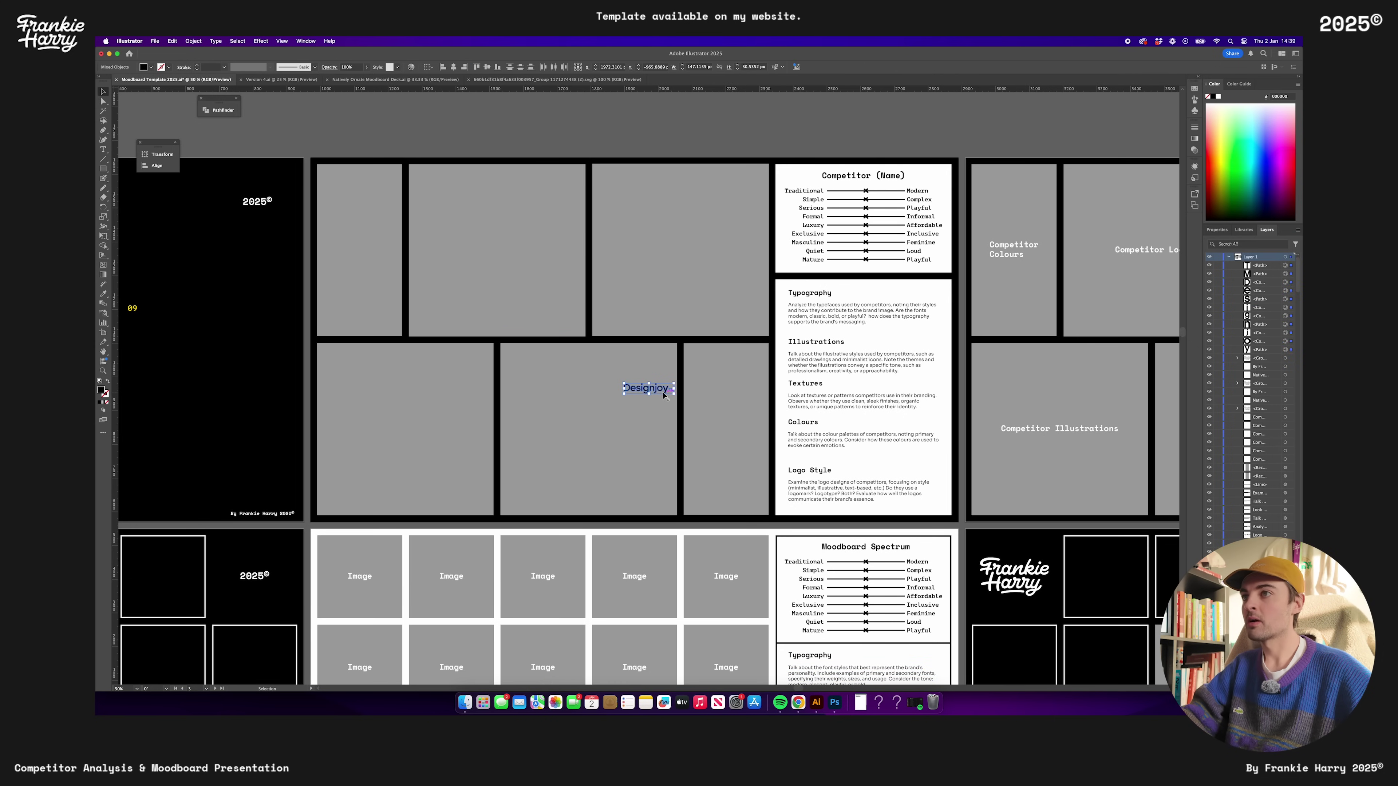
Enlarge the Designjoy logo to about three quarters of the competitor logo box's width and place it in the middle of that box
{"action": "left_click_drag", "start_coordinate": [523, 265], "coordinate": [566, 248]}
{"action": "left_click", "coordinate": [536, 208], "text": "shift"}
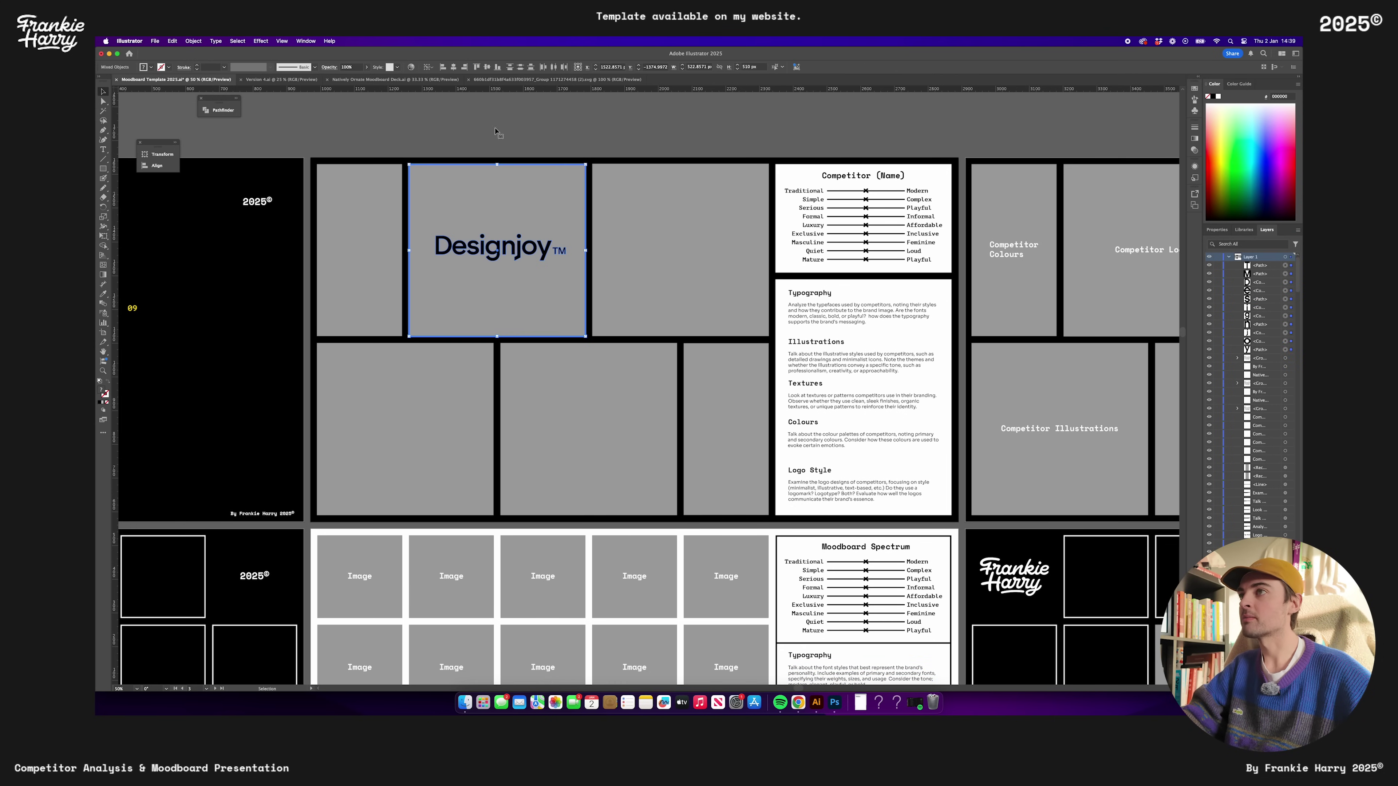
{"action": "left_click", "coordinate": [530, 145]}
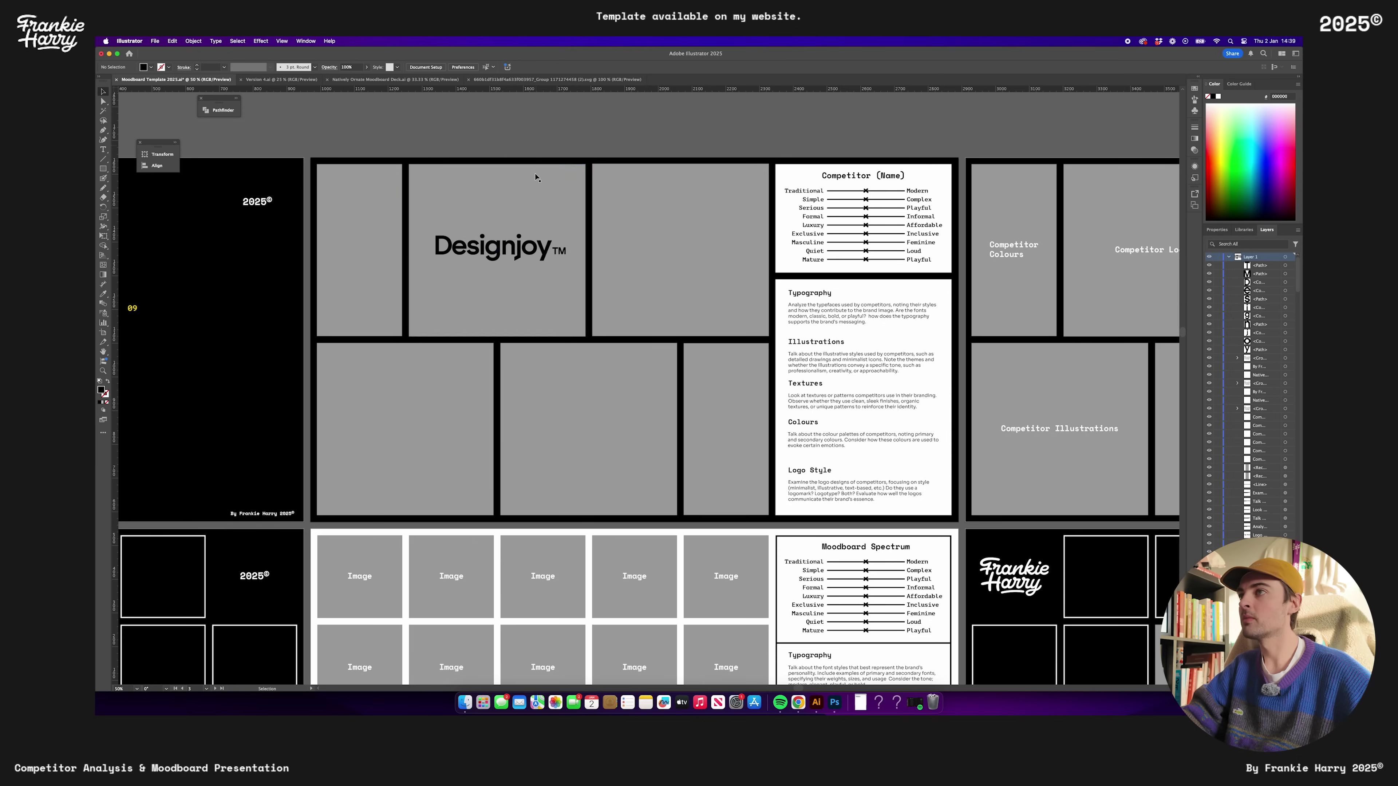
Fill the grey competitor logo box behind the Designjoy logo with white
{"action": "left_click", "coordinate": [507, 204]}
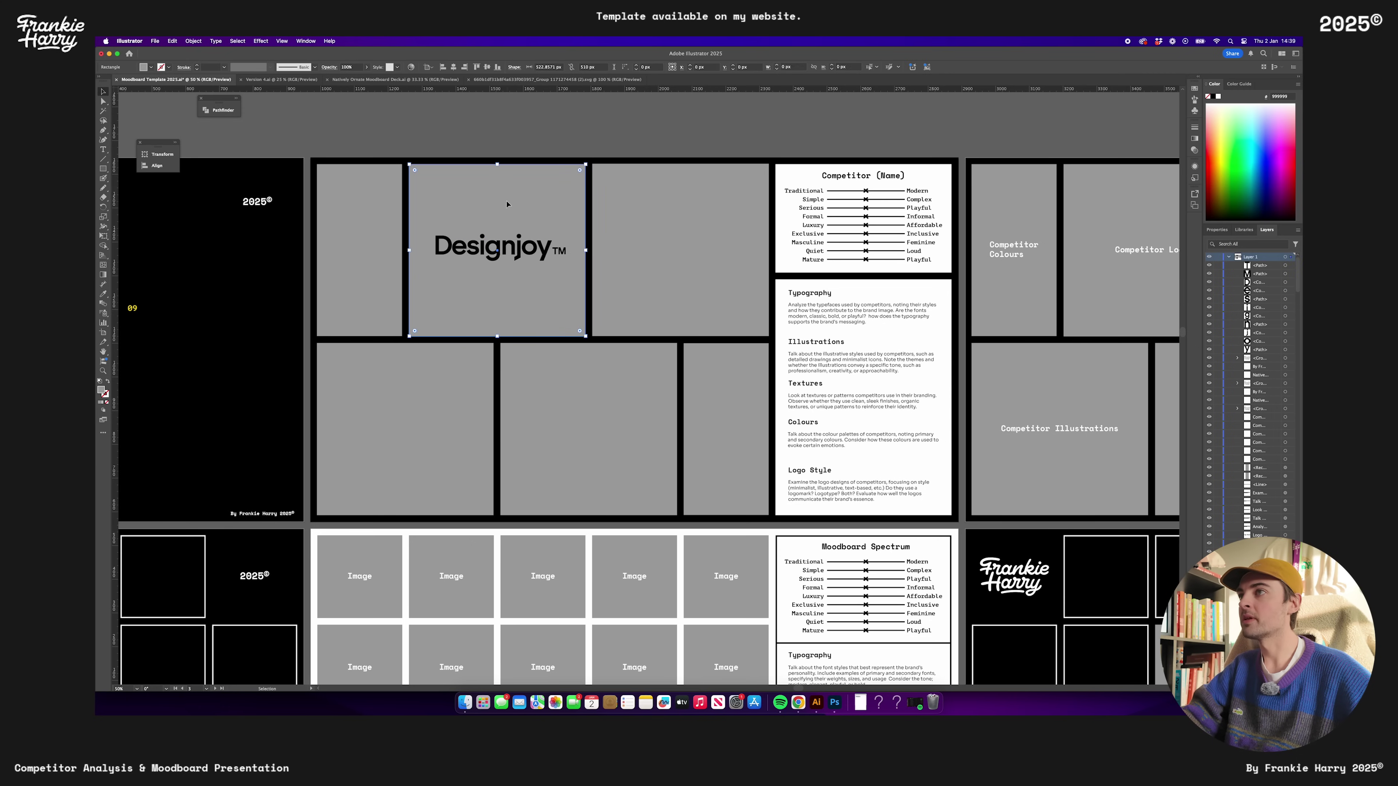
{"action": "double_click", "coordinate": [102, 390]}
{"action": "key", "text": "Return"}
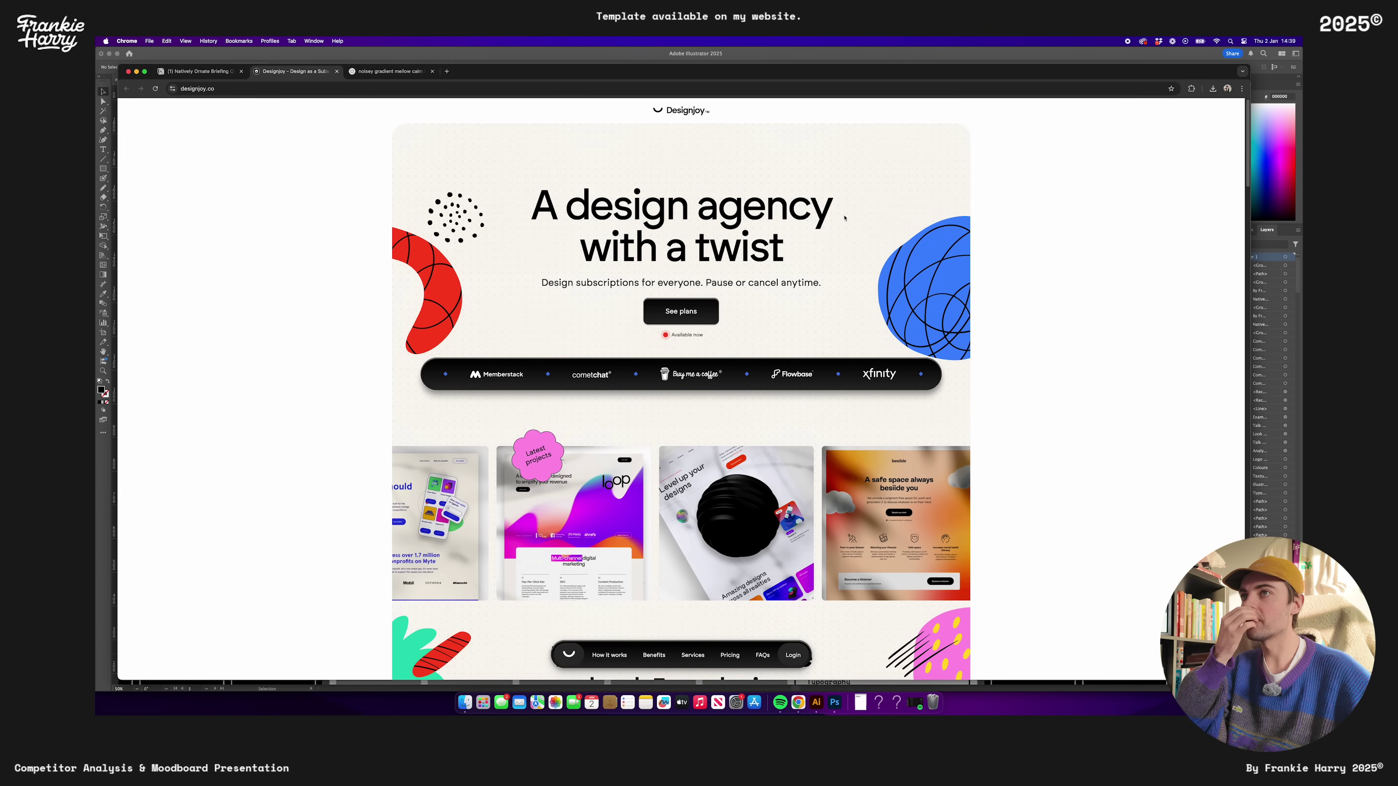
Capture the "A design agency with a twist" section of the Designjoy website, place it on the competitor artboard and enlarge it to cover the grey box beside the logo
{"action": "key", "text": "super+shift+4"}
{"action": "left_click_drag", "start_coordinate": [519, 171], "coordinate": [859, 357]}
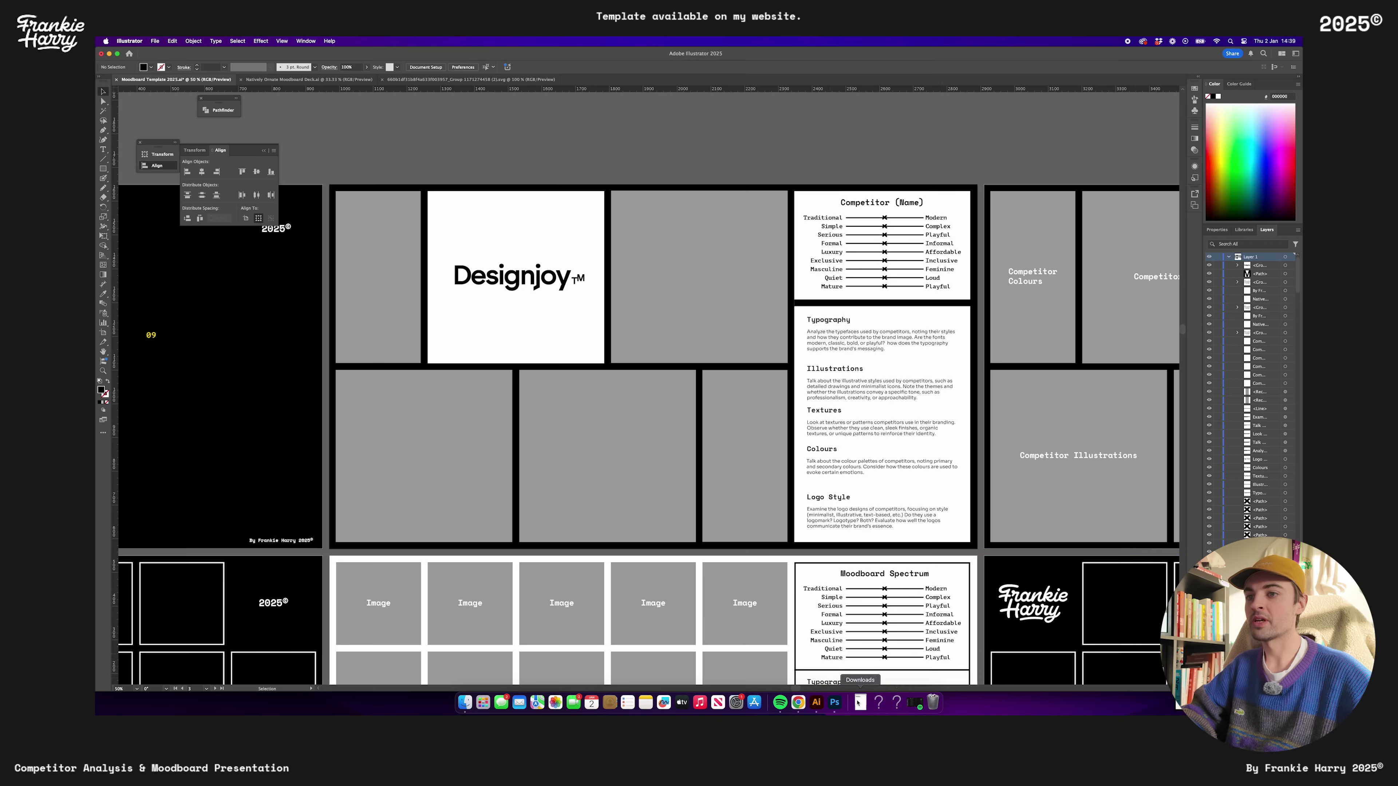
{"action": "left_click", "coordinate": [847, 682]}
{"action": "left_click_drag", "start_coordinate": [1112, 683], "coordinate": [648, 467]}
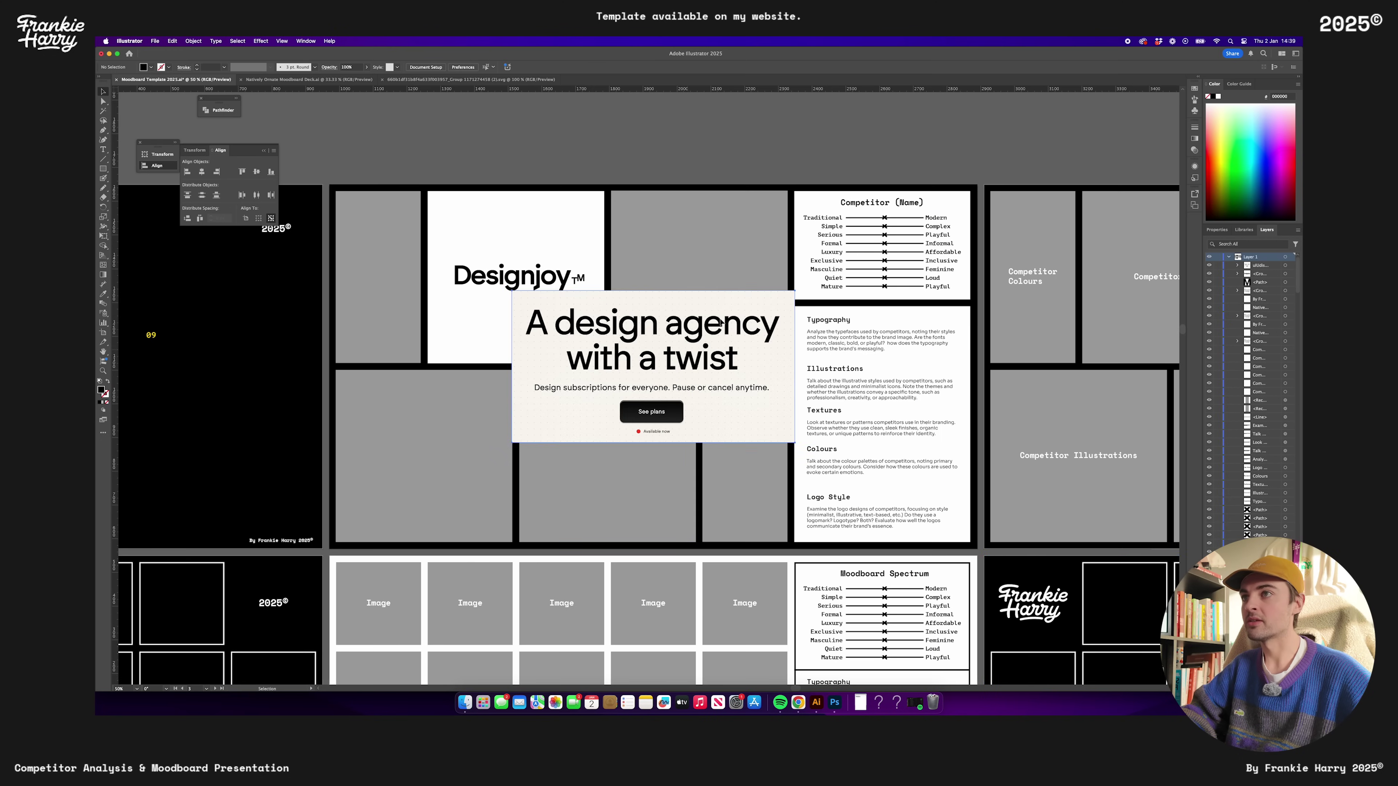
{"action": "left_click_drag", "start_coordinate": [708, 418], "coordinate": [809, 329]}
{"action": "mouse_move", "coordinate": [900, 277]}
{"action": "left_mouse_down"}
{"action": "mouse_move", "coordinate": [935, 278]}
{"action": "mouse_move", "coordinate": [920, 277]}
{"action": "left_mouse_up"}
Send the headline capture to the back and clip it to the grey box beside the logo with a clipping mask
{"action": "left_click", "coordinate": [197, 41]}
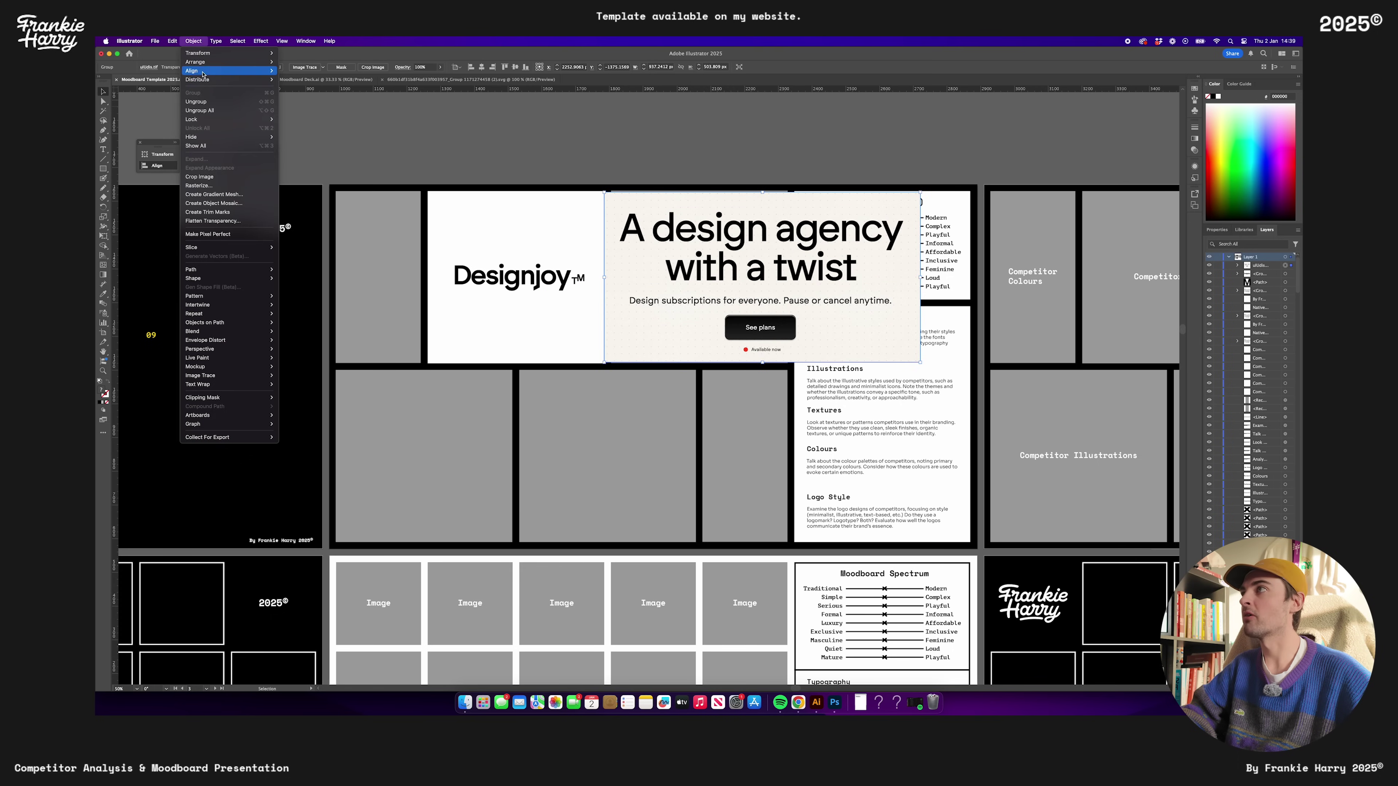
{"action": "mouse_move", "coordinate": [203, 63]}
{"action": "left_click", "coordinate": [309, 92]}
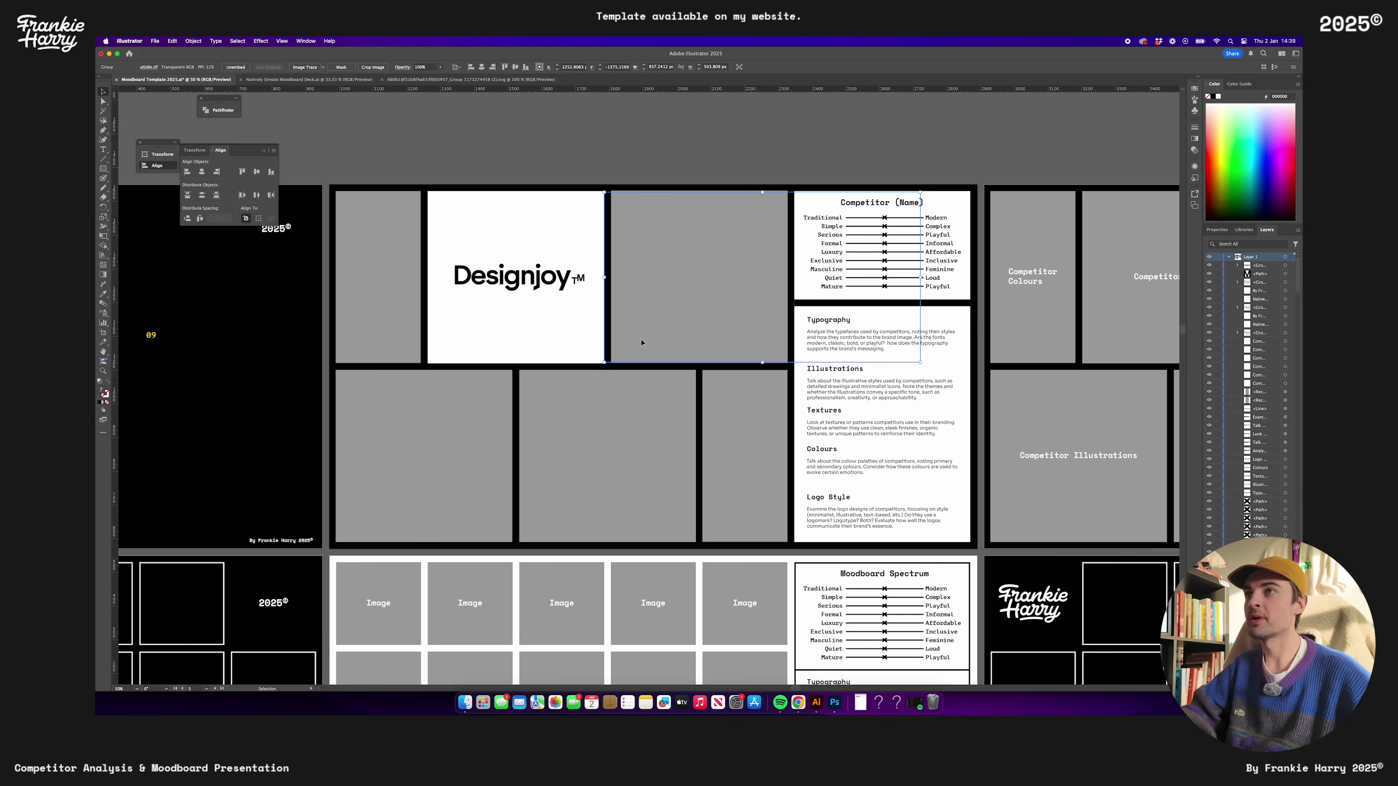
{"action": "left_click", "coordinate": [715, 267], "text": "shift"}
{"action": "right_click", "coordinate": [730, 287]}
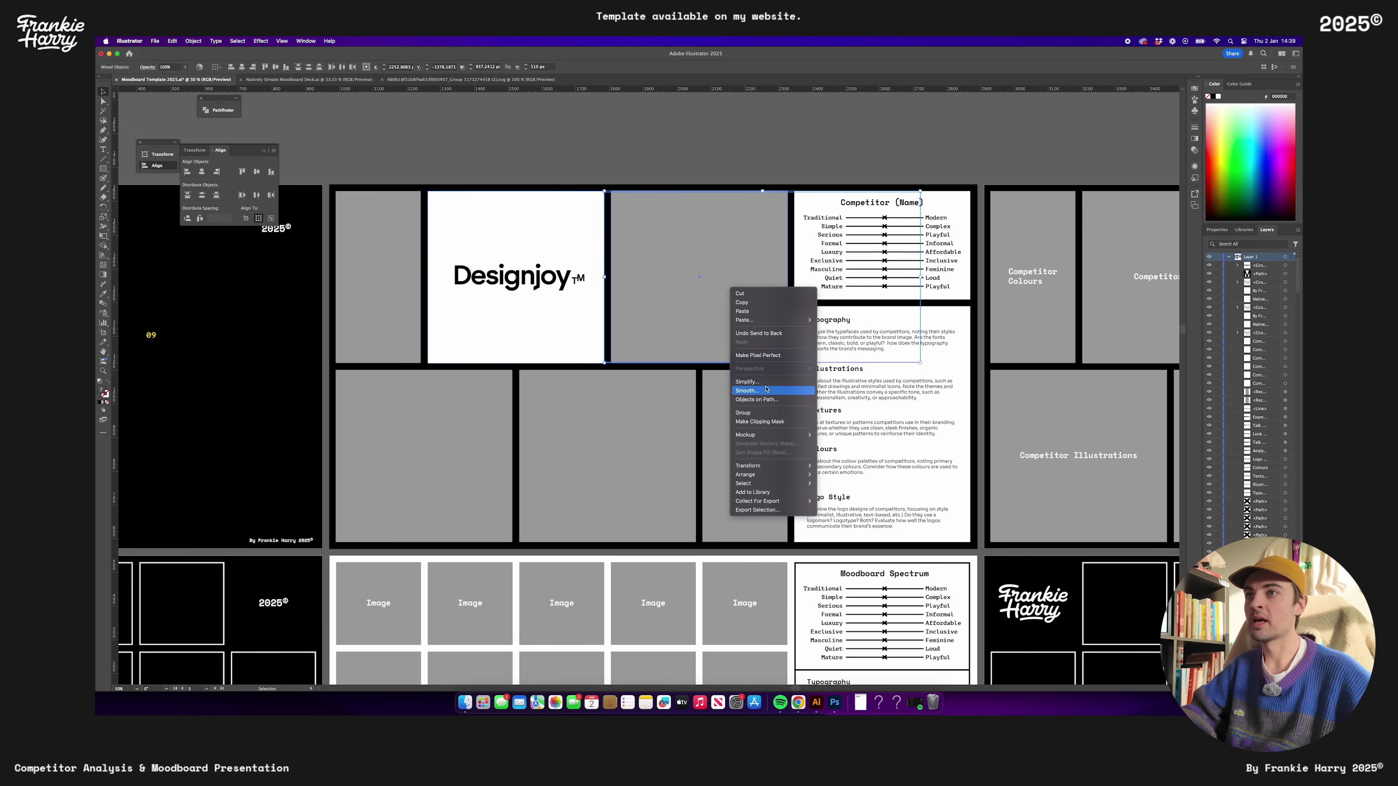
{"action": "left_click", "coordinate": [759, 421]}
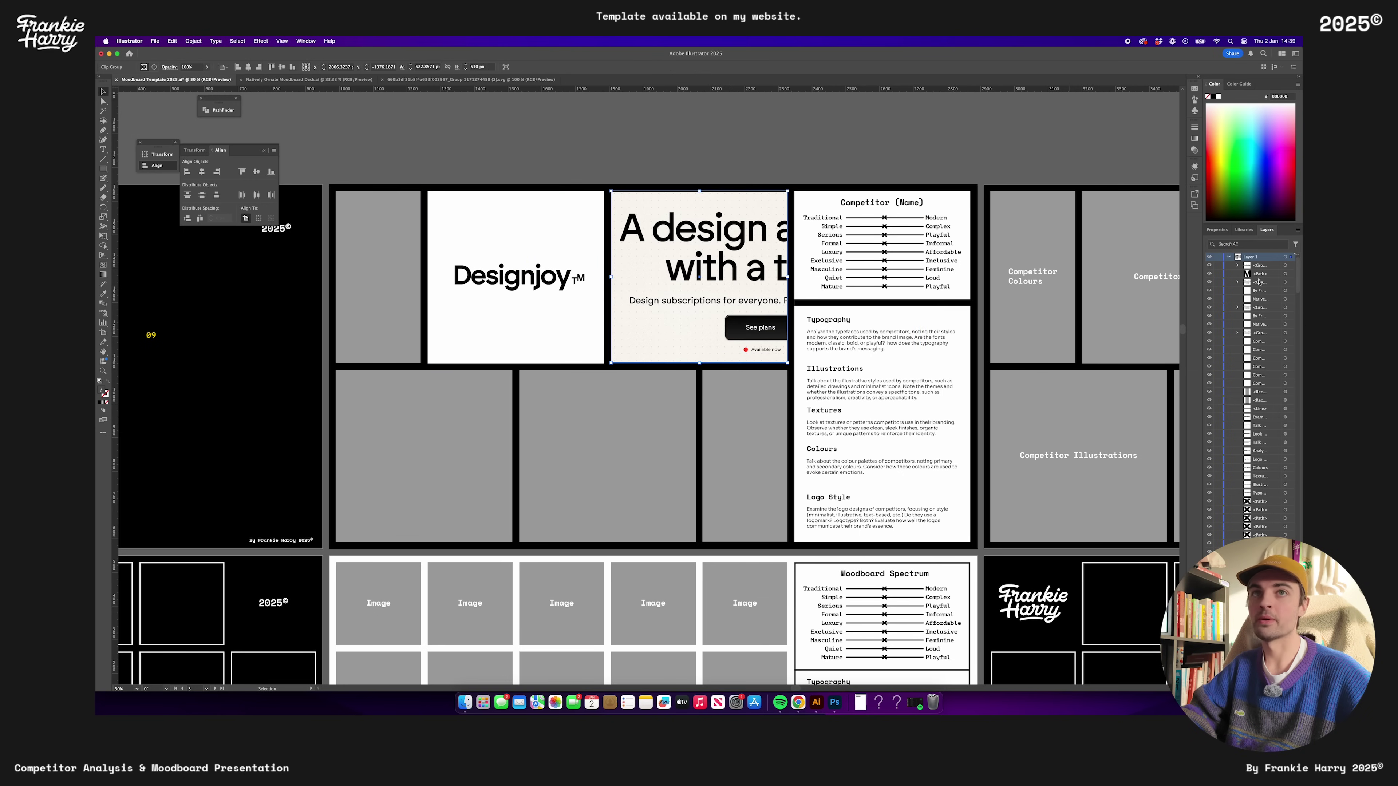
{"action": "scroll", "coordinate": [1261, 337], "scroll_direction": "down", "scroll_amount": 5}
{"action": "key", "text": "super+shift+a"}
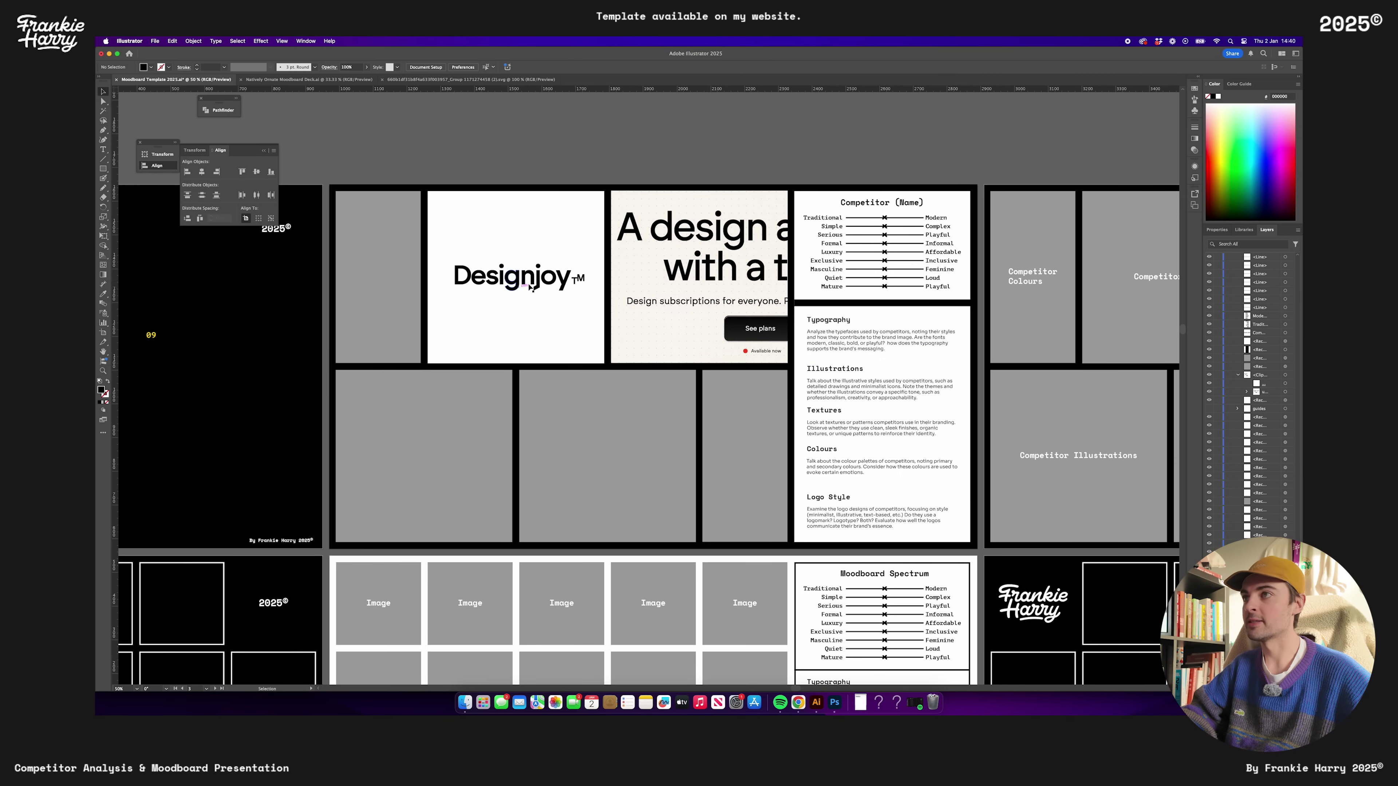
Capture the pink strawberry-like illustration from the Designjoy website in Chrome and place it at the upper right corner of the first lower grey box in Illustrator
{"action": "left_click", "coordinate": [797, 704]}
{"action": "scroll", "coordinate": [736, 556], "scroll_direction": "down", "scroll_amount": 5}
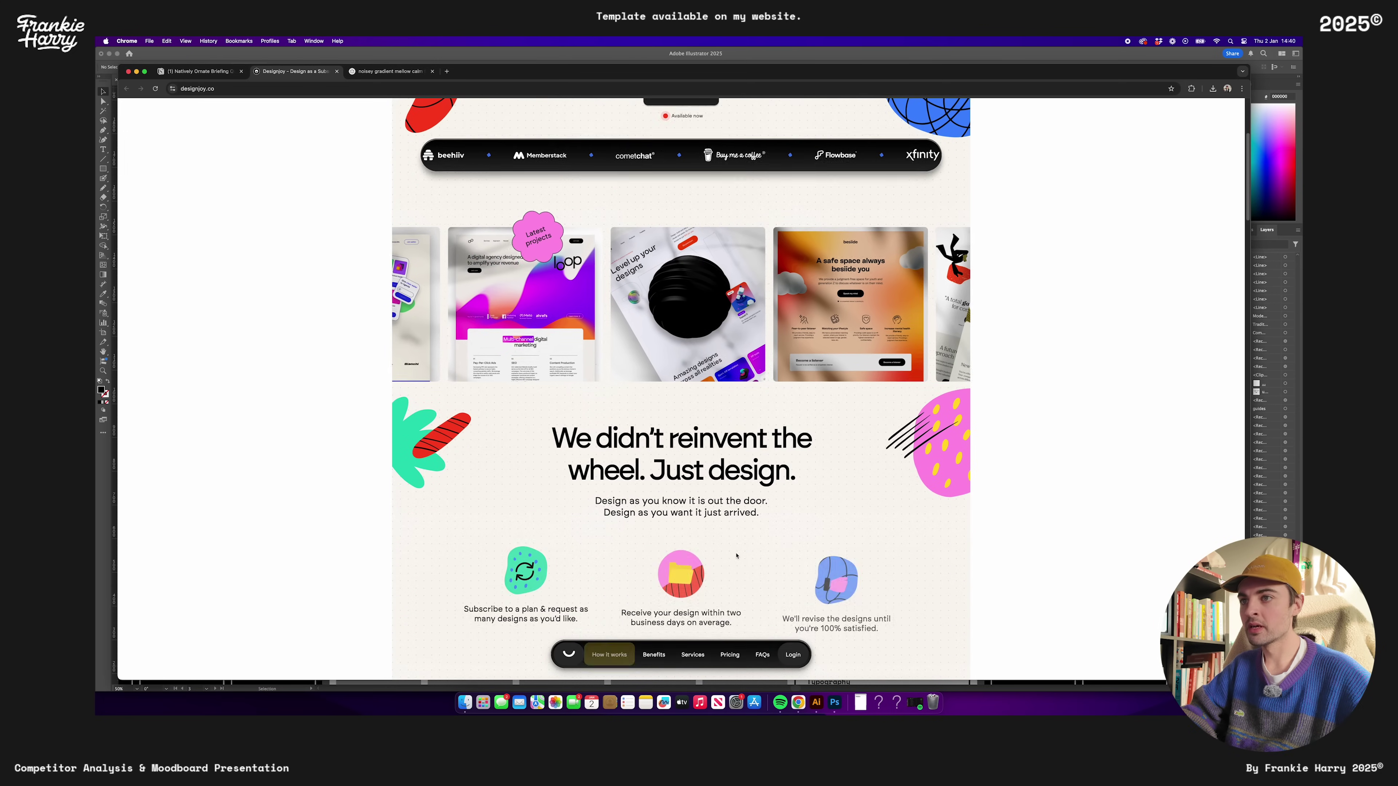
{"action": "scroll", "coordinate": [766, 548], "scroll_direction": "down", "scroll_amount": 3}
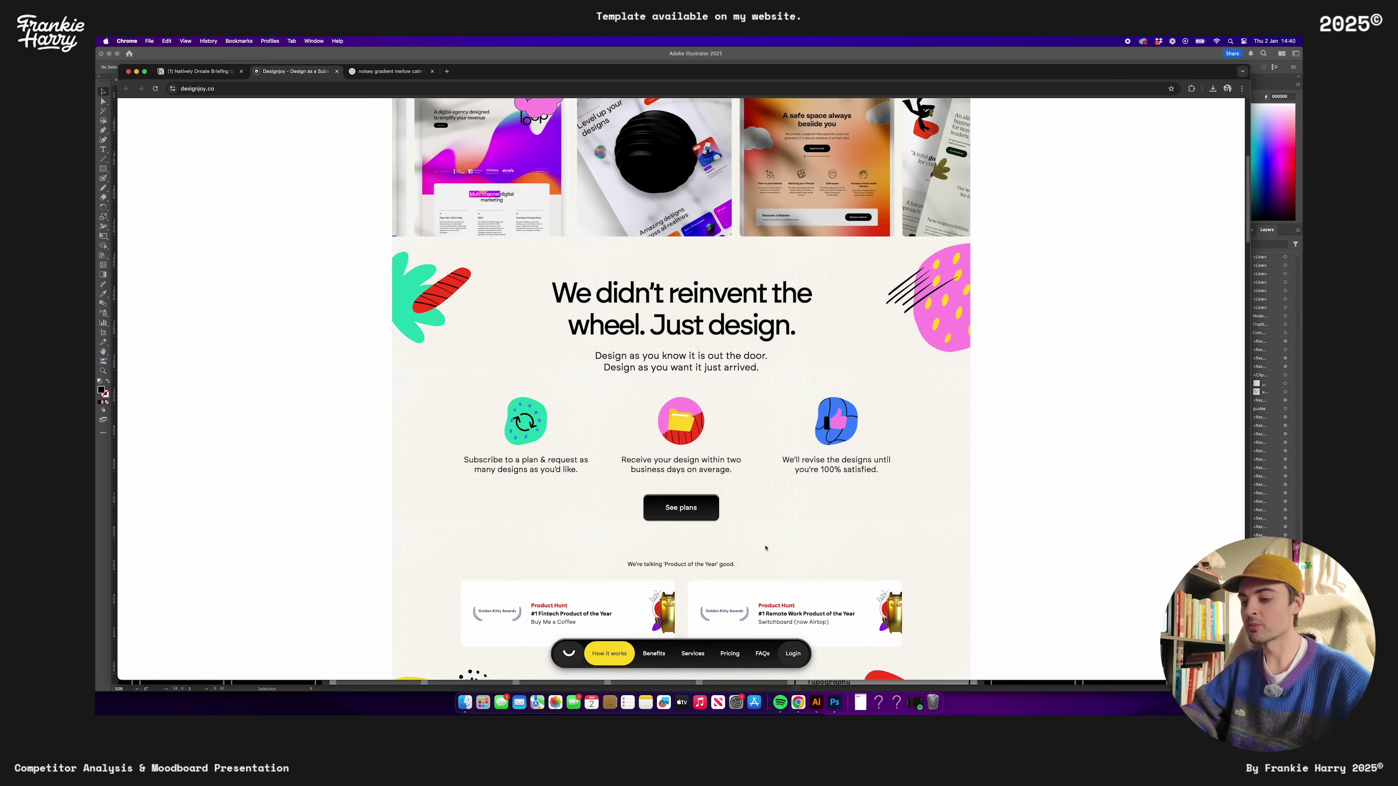
{"action": "key", "text": "super+shift+4"}
{"action": "left_click_drag", "start_coordinate": [904, 253], "coordinate": [972, 361]}
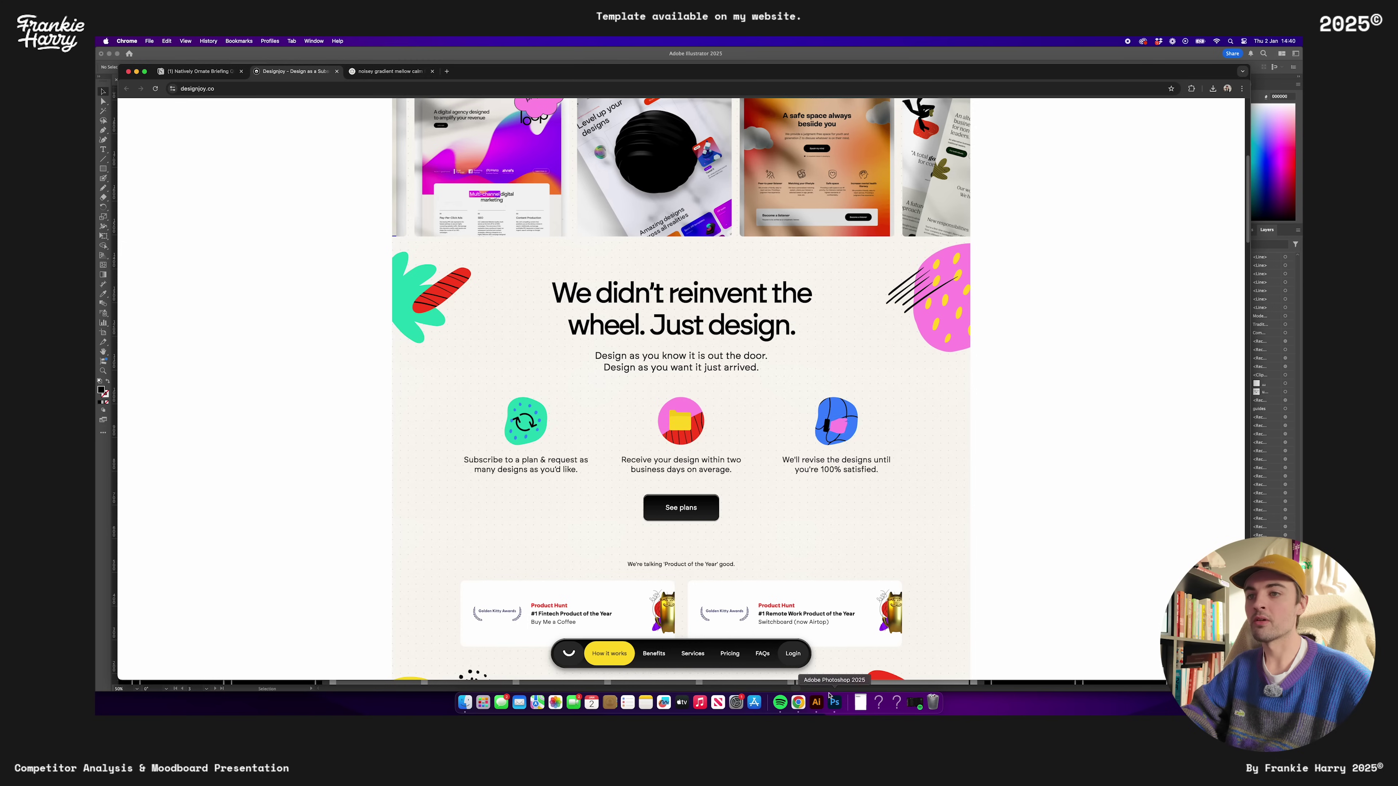
{"action": "left_click", "coordinate": [817, 703]}
{"action": "left_click_drag", "start_coordinate": [1239, 661], "coordinate": [424, 488]}
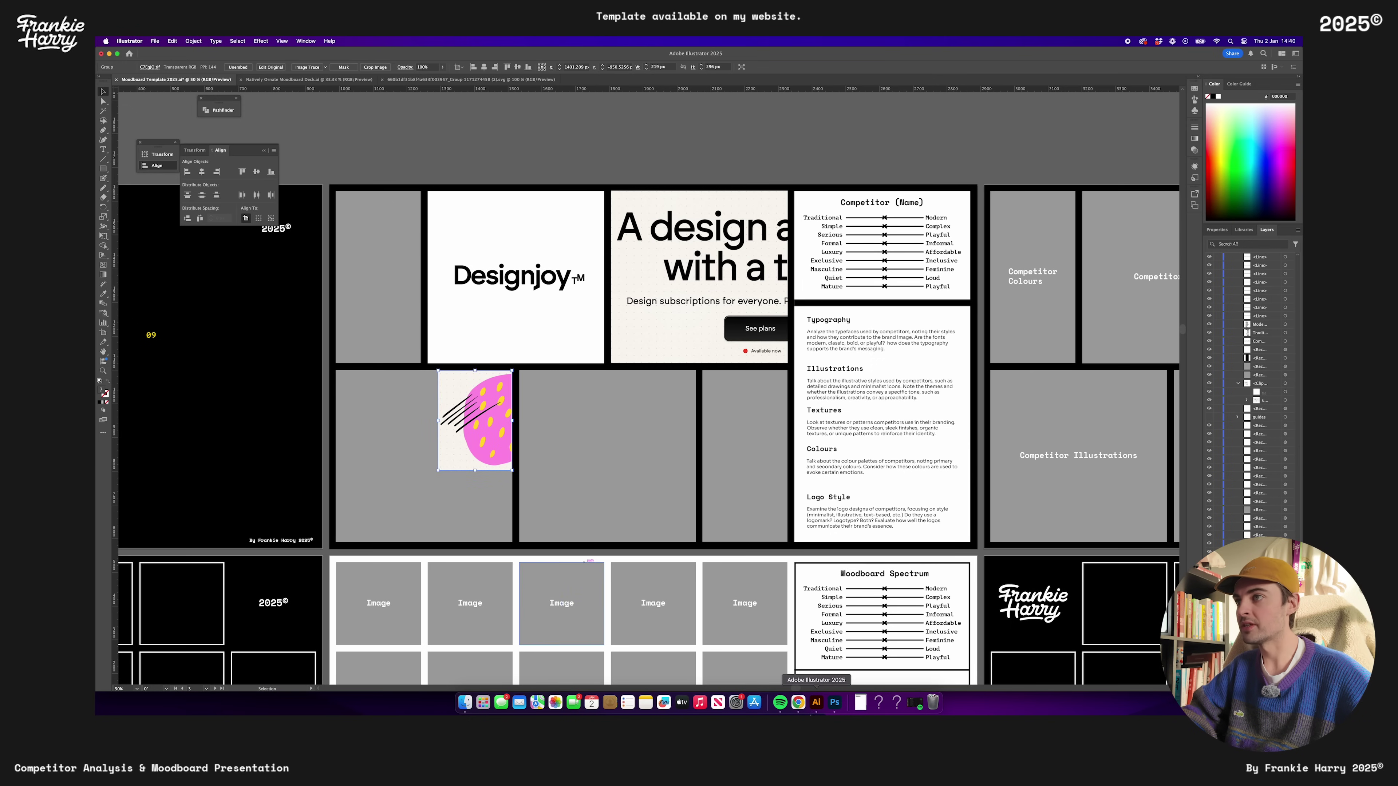
Capture the green leaf and red shape illustration from the Designjoy website, place it at the left edge of the illustrations box and enlarge it slightly
{"action": "left_click", "coordinate": [798, 703]}
{"action": "key", "text": "super+shift+4"}
{"action": "left_click_drag", "start_coordinate": [447, 336], "coordinate": [392, 241]}
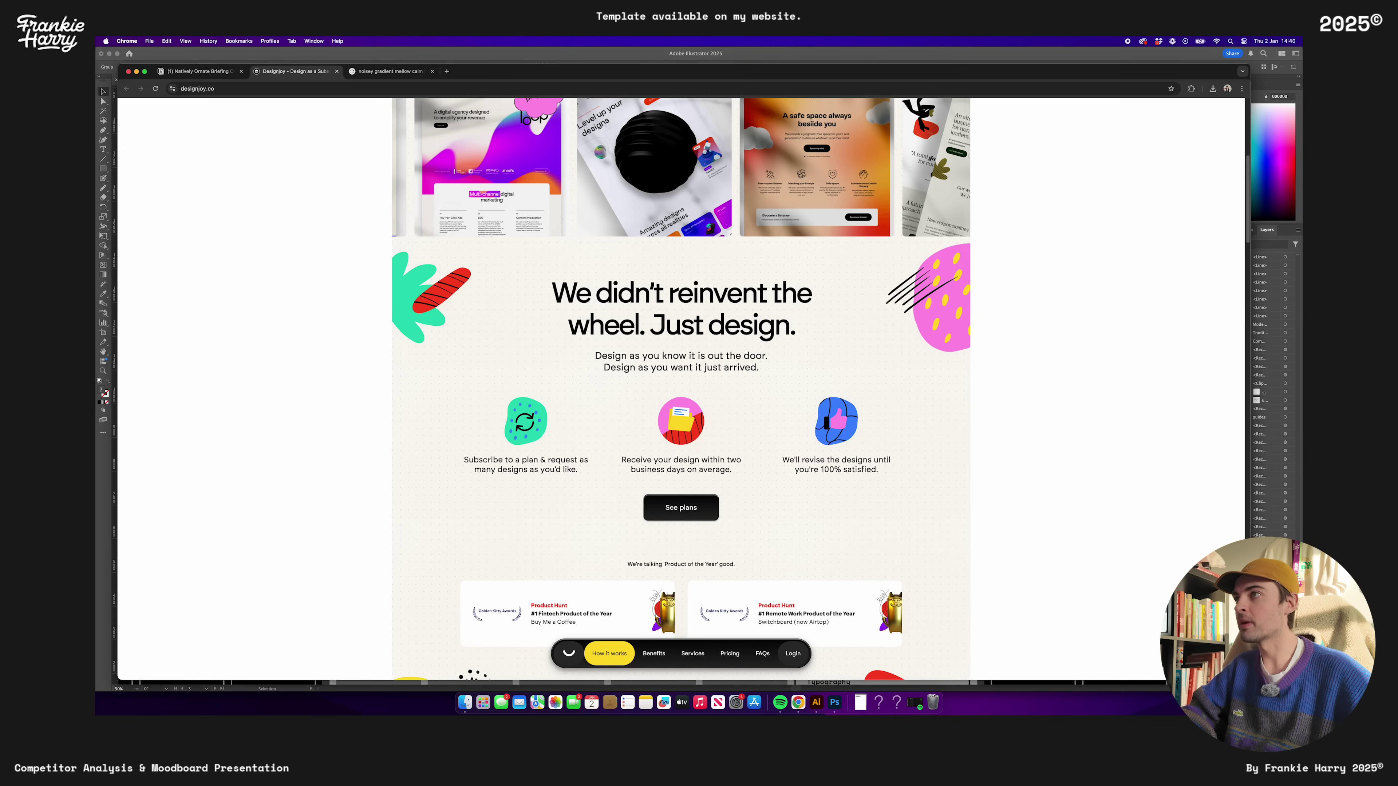
{"action": "left_click", "coordinate": [816, 702]}
{"action": "key", "text": "super+v"}
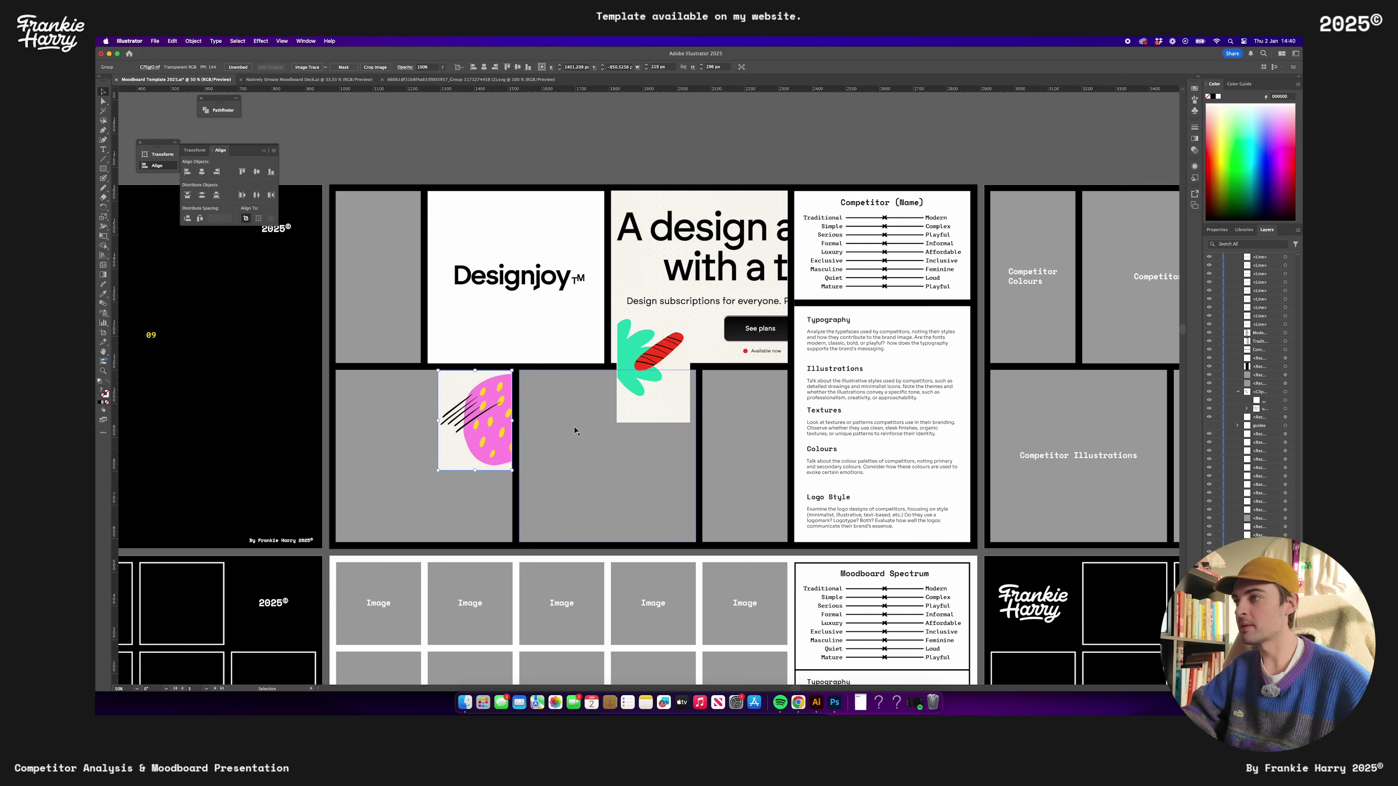
{"action": "left_click_drag", "start_coordinate": [646, 391], "coordinate": [366, 511]}
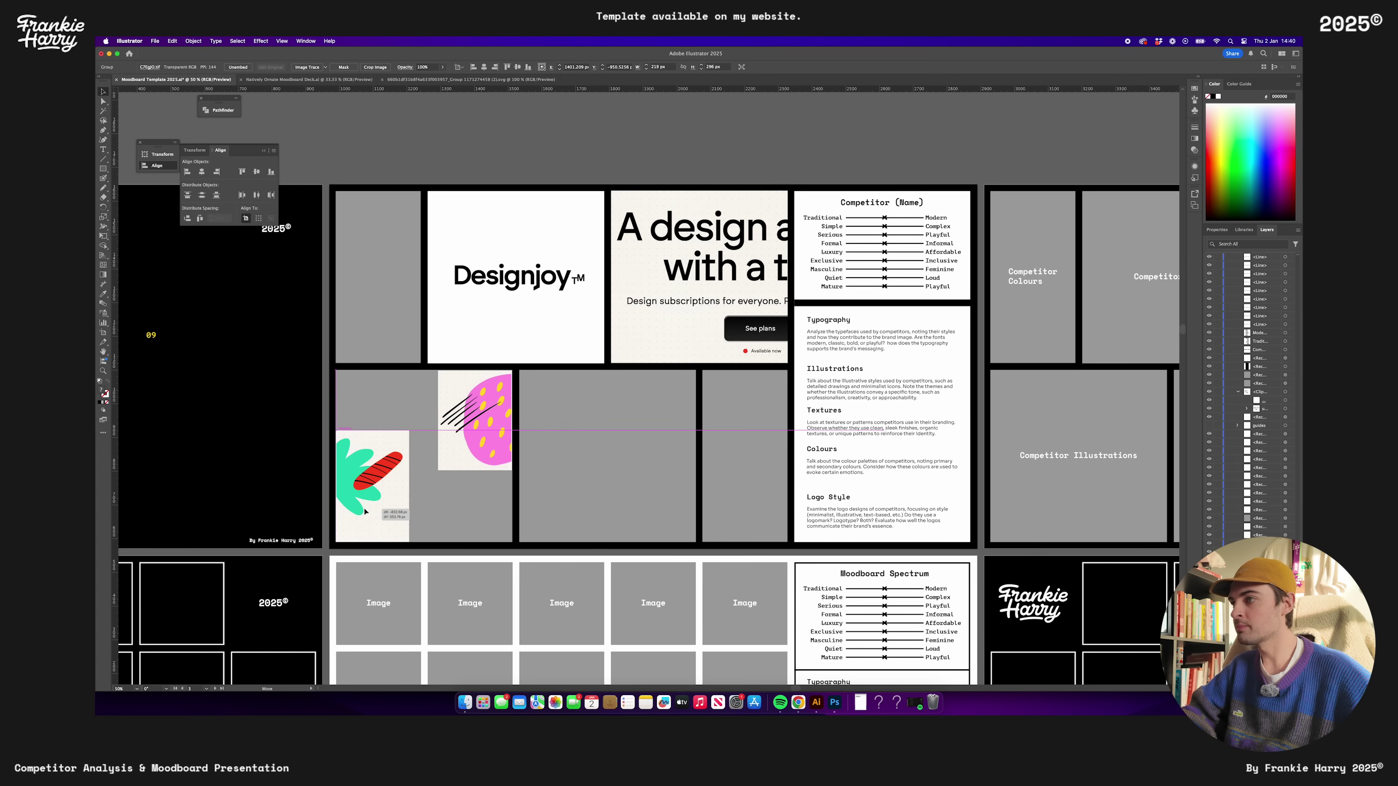
{"action": "left_click_drag", "start_coordinate": [410, 431], "coordinate": [430, 399]}
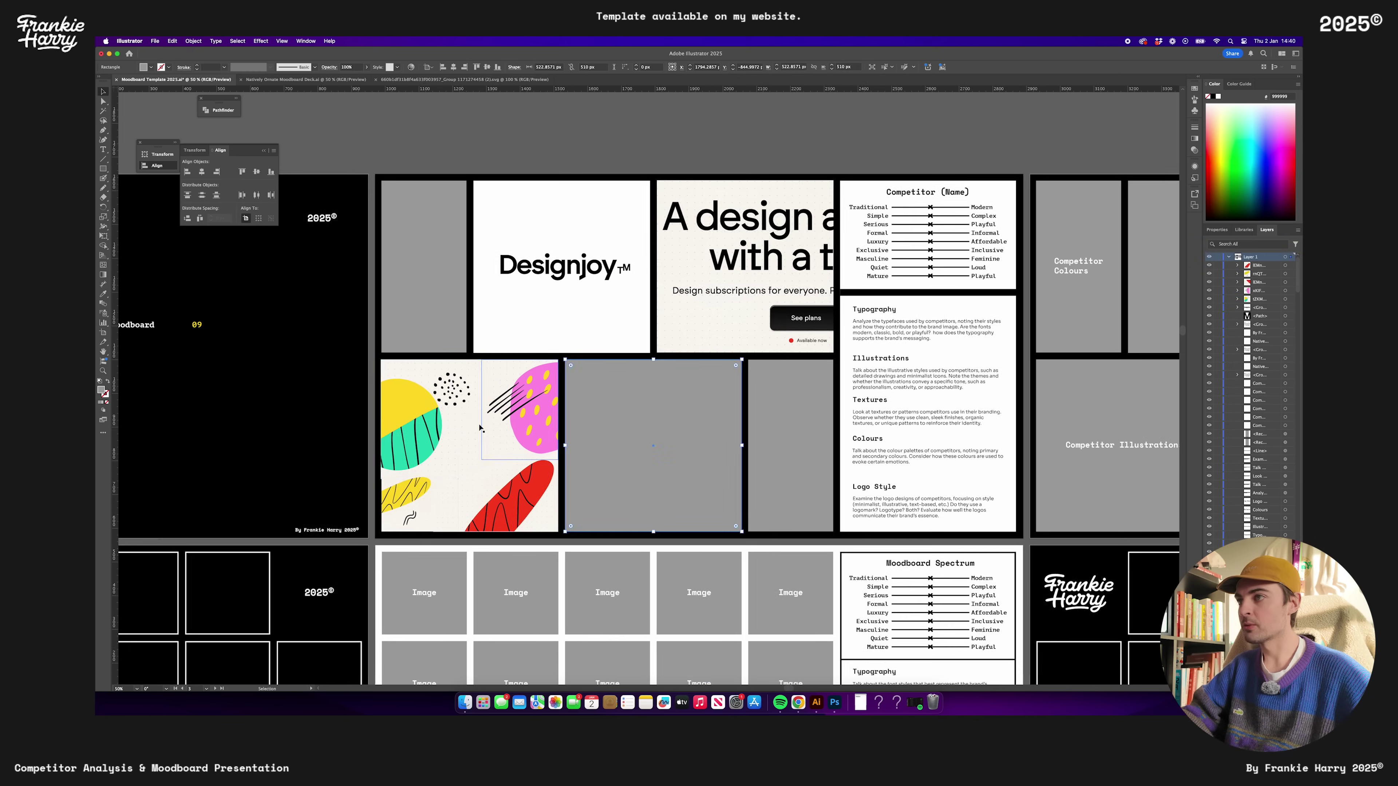
Try a capture of the Designjoy website's plain dotted background as a texture over the middle lower grey box, and delete it
{"action": "scroll", "coordinate": [571, 410], "scroll_direction": "left", "scroll_amount": 2}
{"action": "scroll", "coordinate": [571, 410], "scroll_direction": "down", "scroll_amount": 1}
{"action": "scroll", "coordinate": [588, 370], "scroll_direction": "right", "scroll_amount": 2}
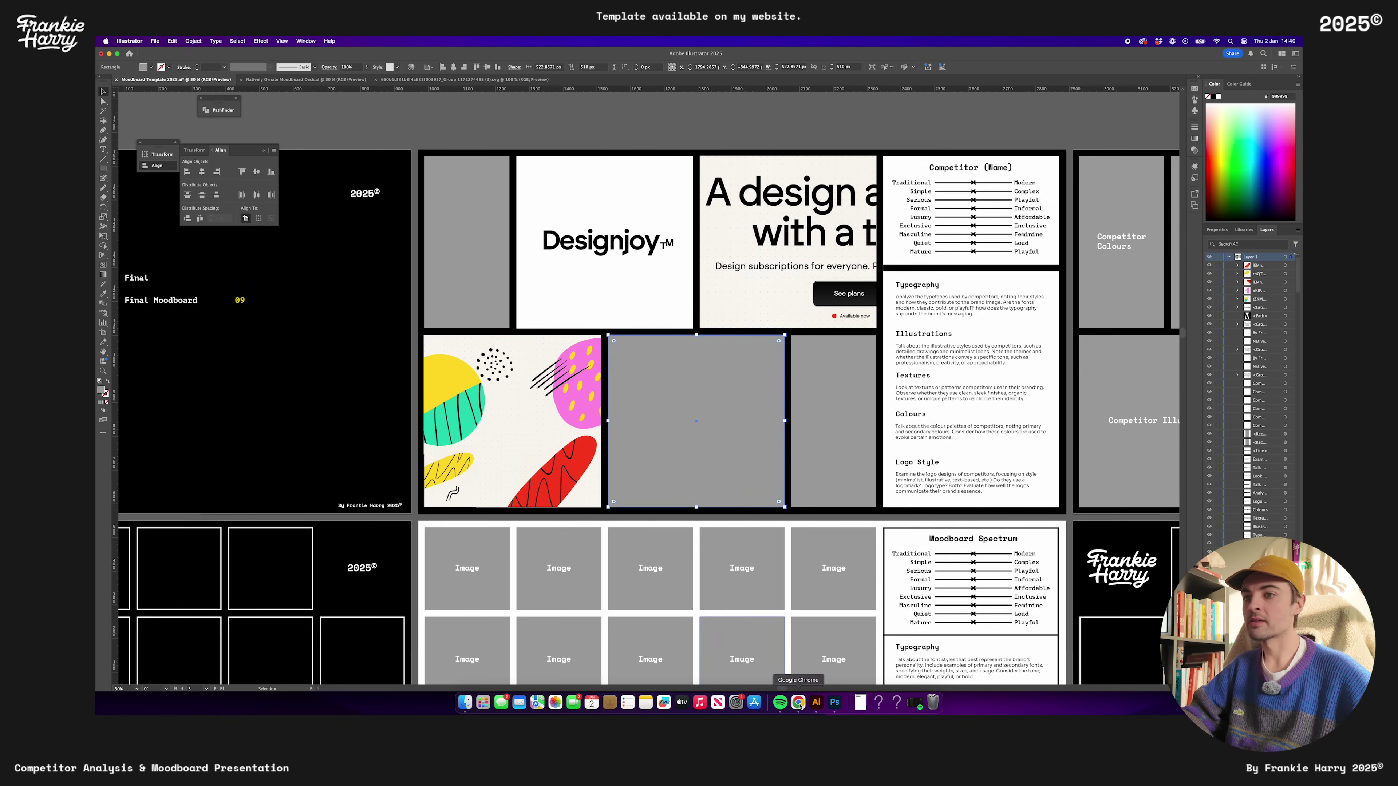
{"action": "left_click", "coordinate": [798, 703]}
{"action": "scroll", "coordinate": [630, 416], "scroll_direction": "down", "scroll_amount": 15}
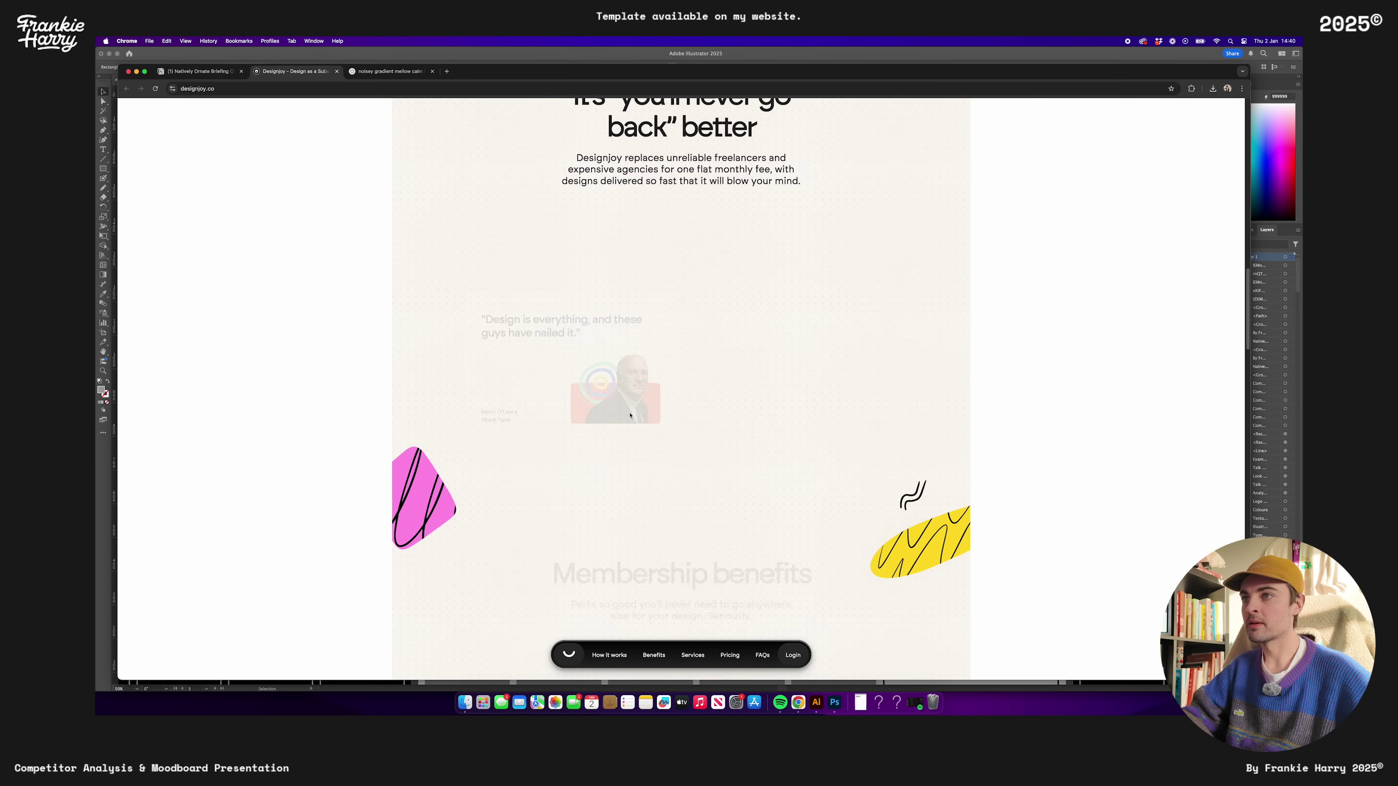
{"action": "scroll", "coordinate": [630, 416], "scroll_direction": "up", "scroll_amount": 3}
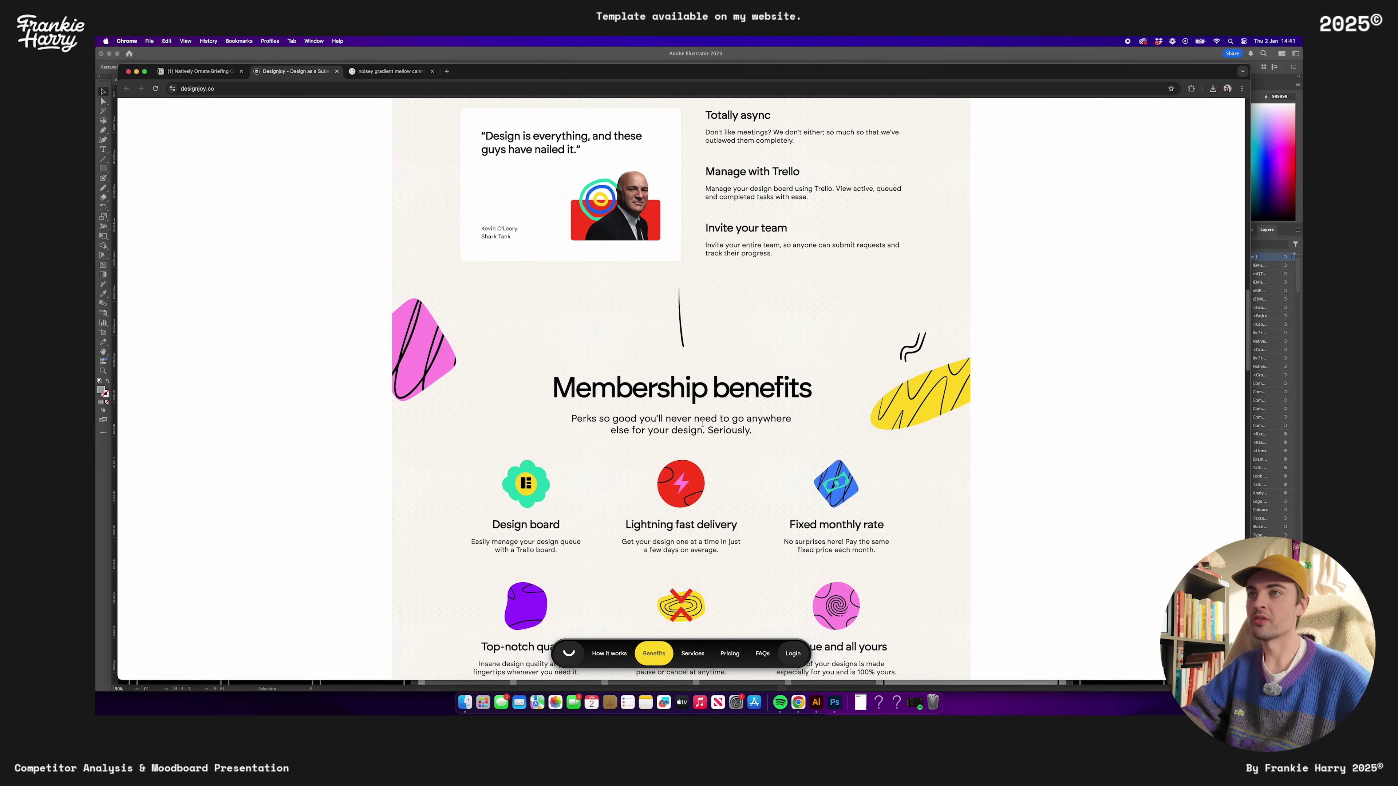
{"action": "key", "text": "super+shift+4"}
{"action": "left_click_drag", "start_coordinate": [704, 277], "coordinate": [900, 374]}
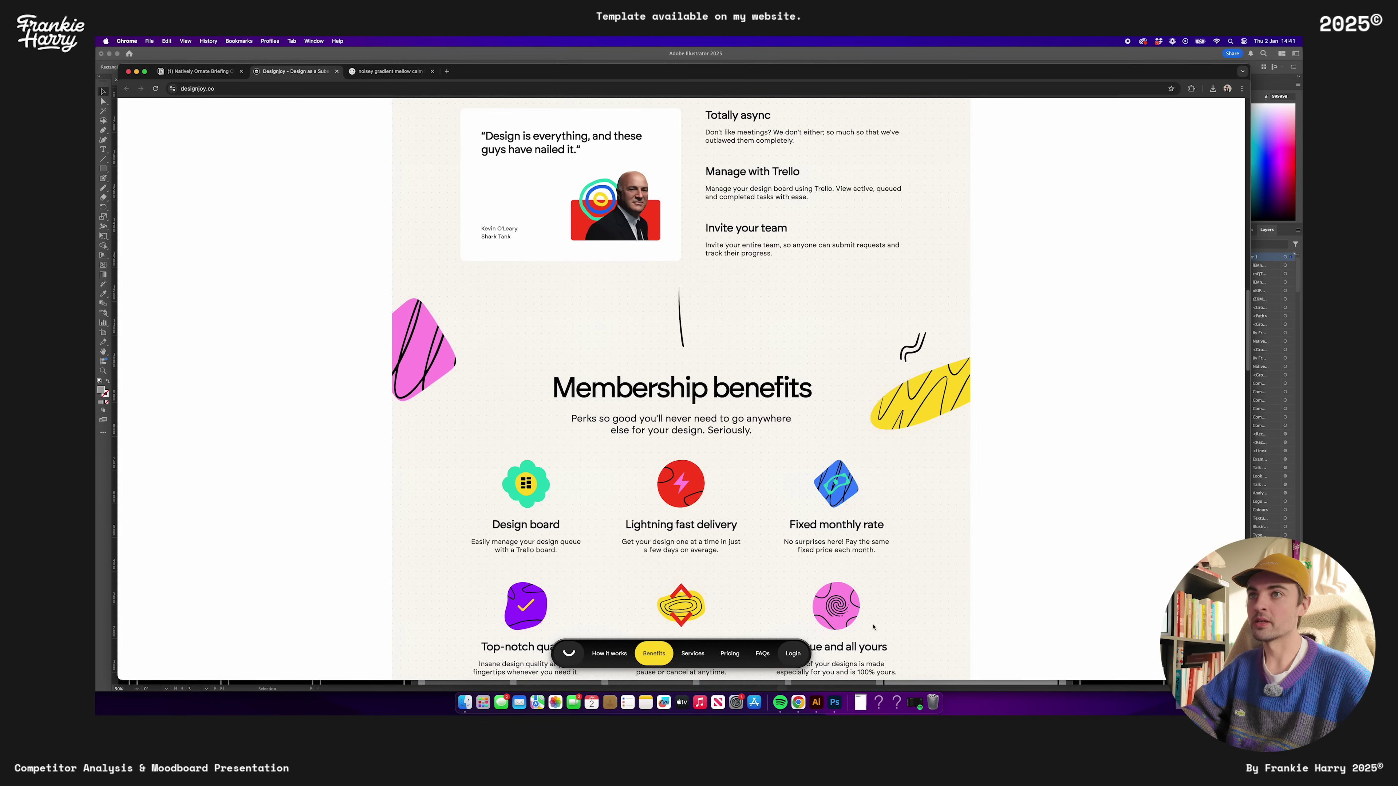
{"action": "left_click", "coordinate": [817, 702]}
{"action": "key", "text": "super+v"}
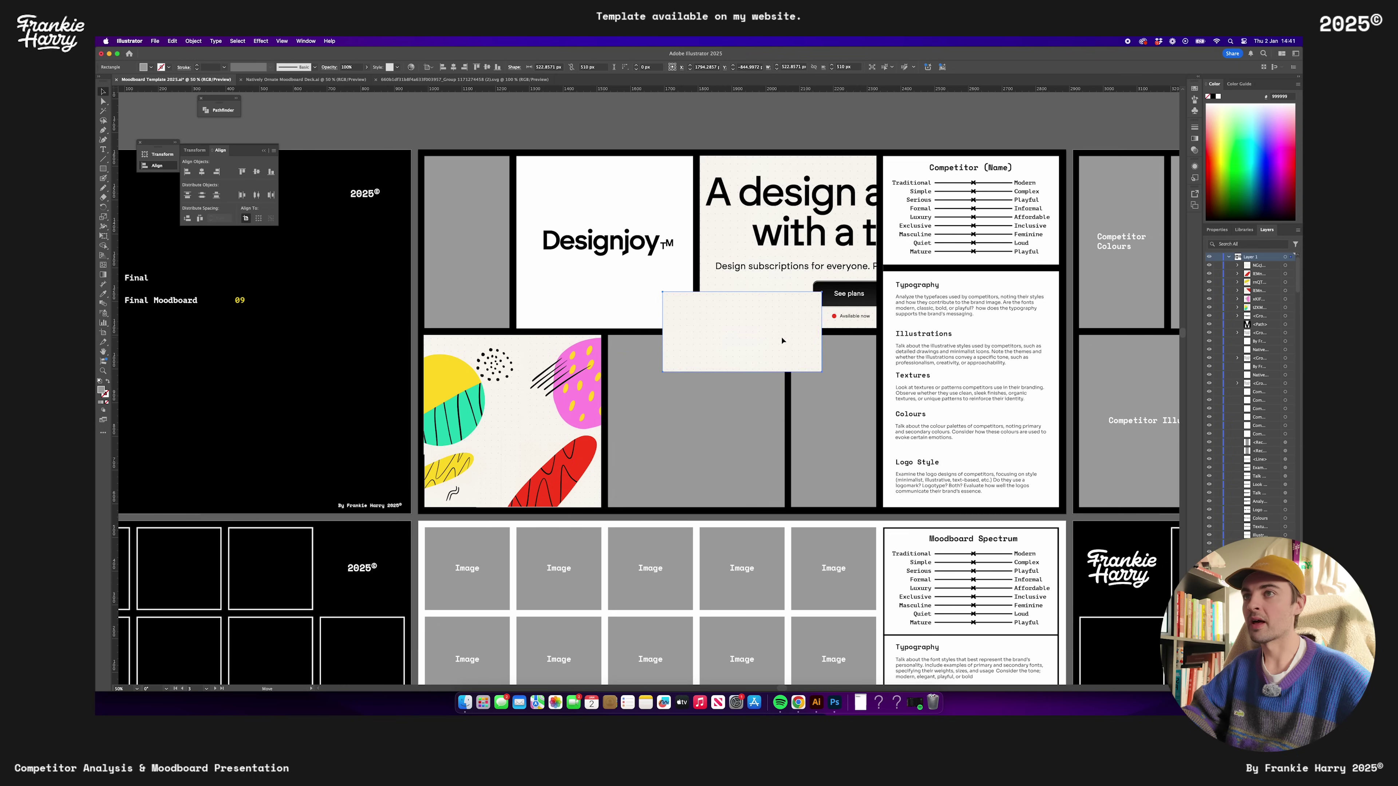
{"action": "left_click_drag", "start_coordinate": [782, 341], "coordinate": [747, 341]}
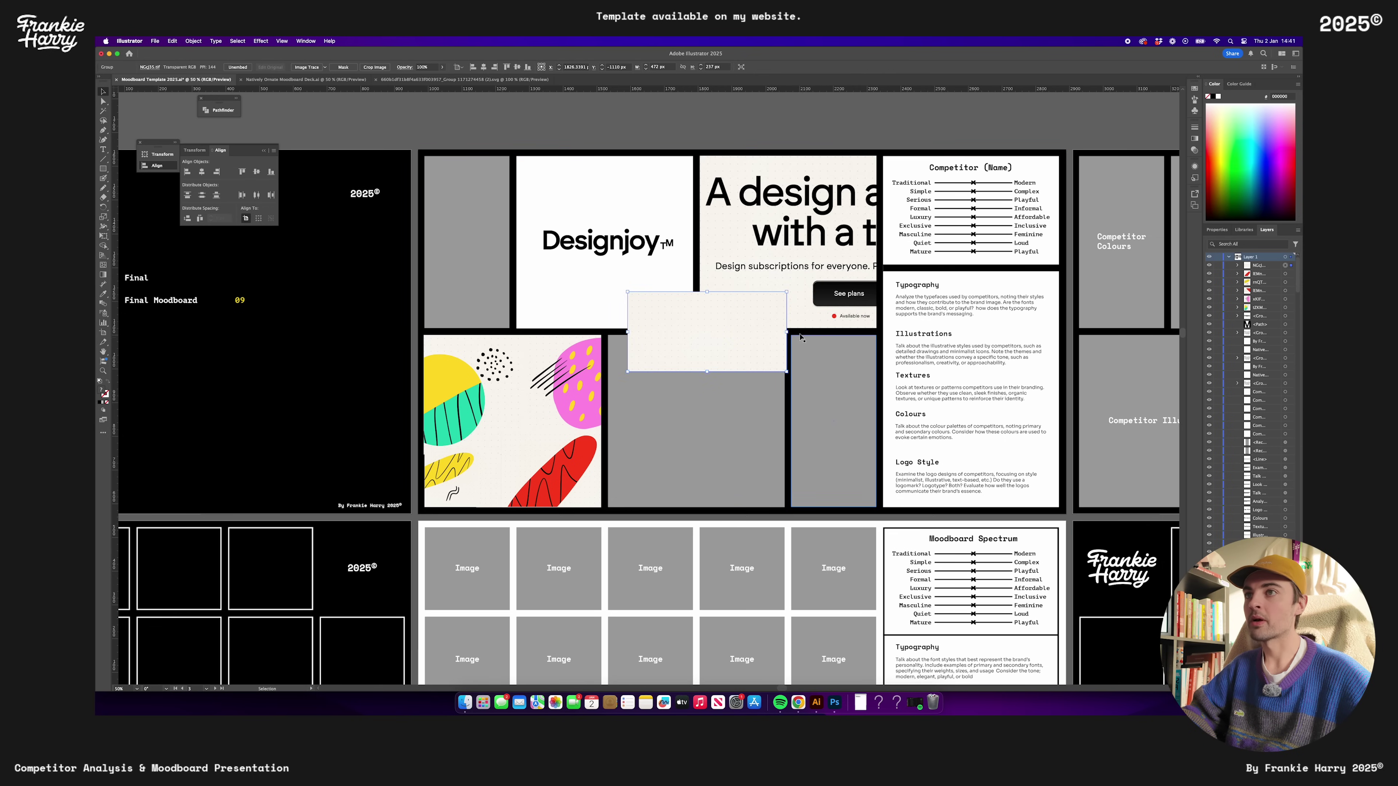
{"action": "key", "text": "BackSpace"}
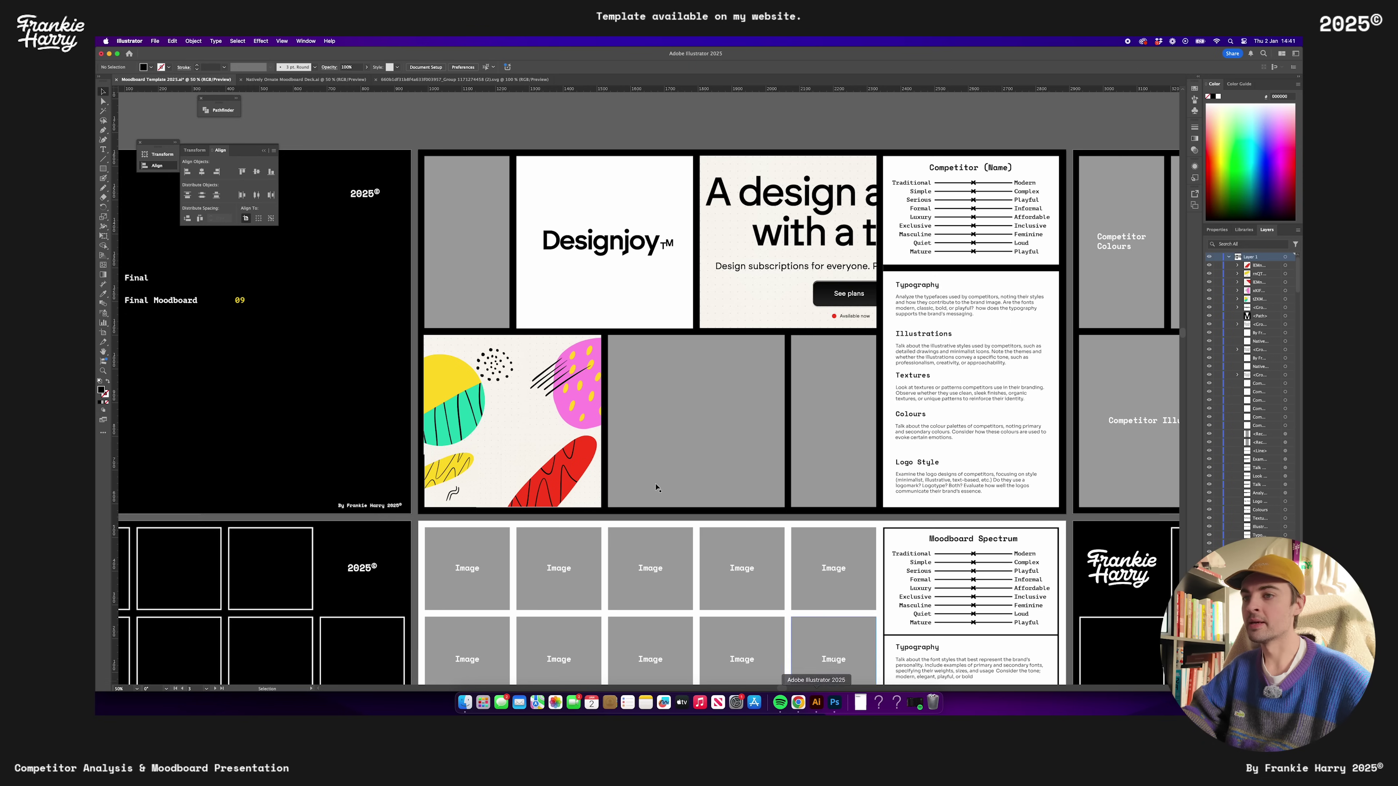
Capture the "Apps, websites, logos & more" section with its coloured tags from the Designjoy website and place it over the middle lower grey box
{"action": "scroll", "coordinate": [641, 321], "scroll_direction": "up", "scroll_amount": 2}
{"action": "key", "text": "super+Tab"}
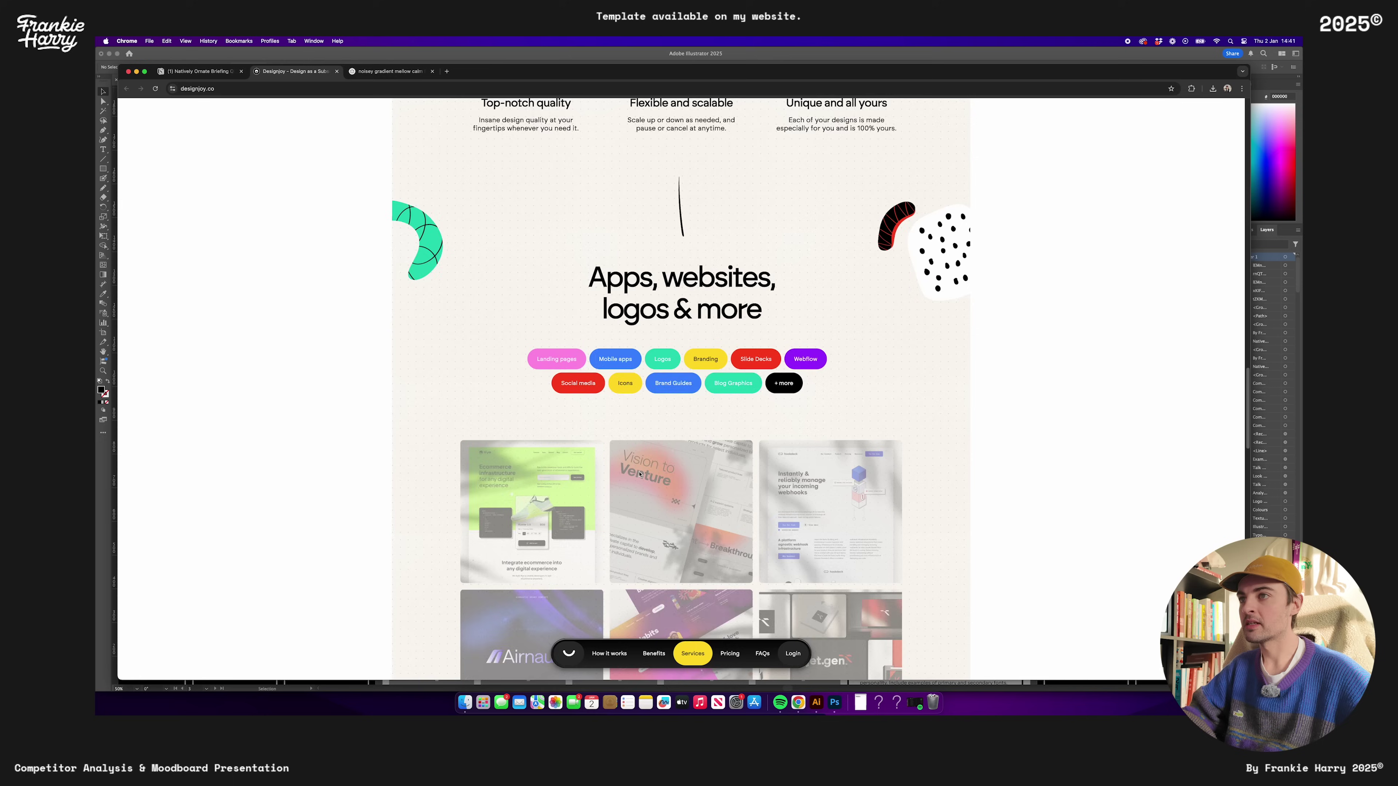
{"action": "scroll", "coordinate": [639, 473], "scroll_direction": "up", "scroll_amount": 3}
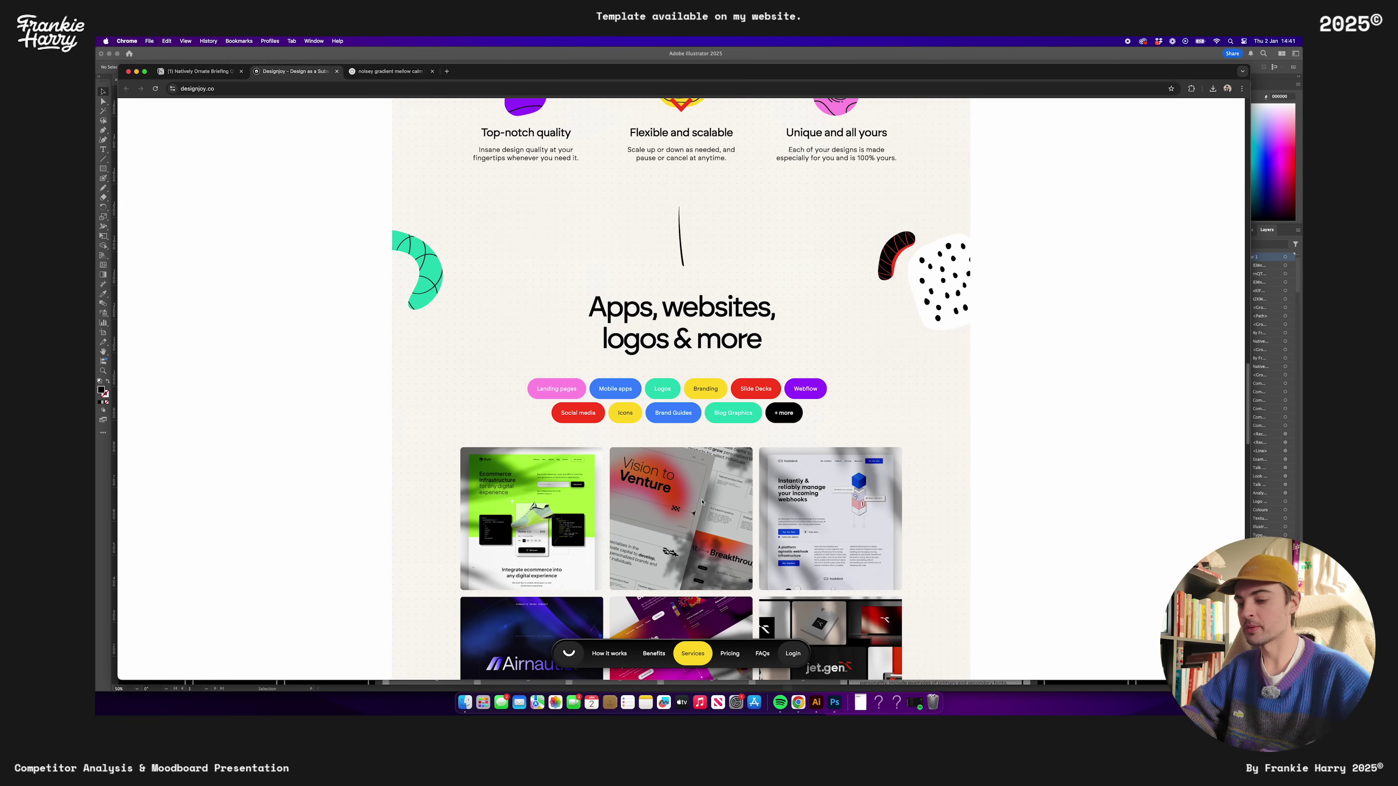
{"action": "key", "text": "super+shift+4"}
{"action": "left_click_drag", "start_coordinate": [516, 303], "coordinate": [898, 444]}
{"action": "key", "text": "super+Tab"}
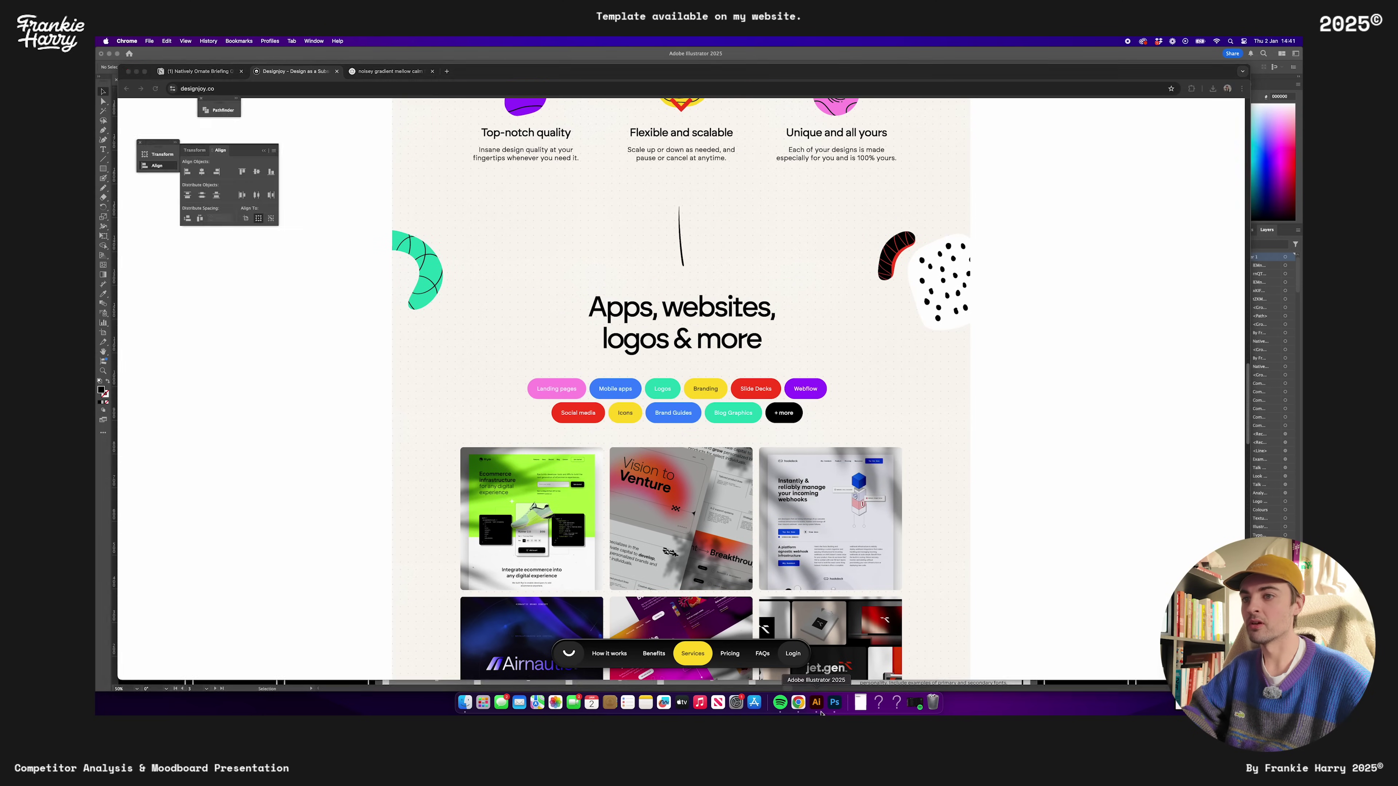
{"action": "left_click_drag", "start_coordinate": [829, 682], "coordinate": [777, 470]}
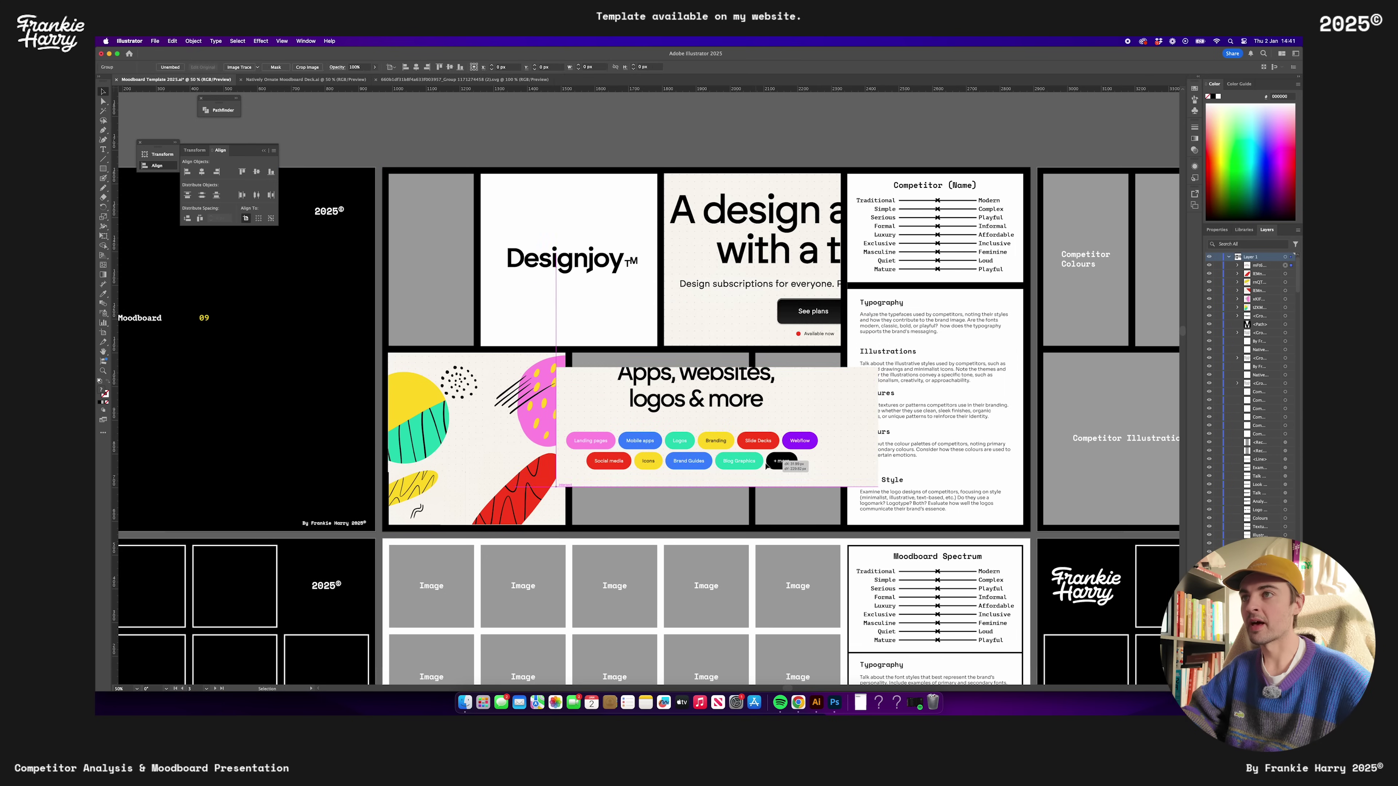
Arrange the coloured-tags capture behind the middle lower grey box, clip it to that box, and enlarge and reposition it inside the mask
{"action": "left_click", "coordinate": [193, 40]}
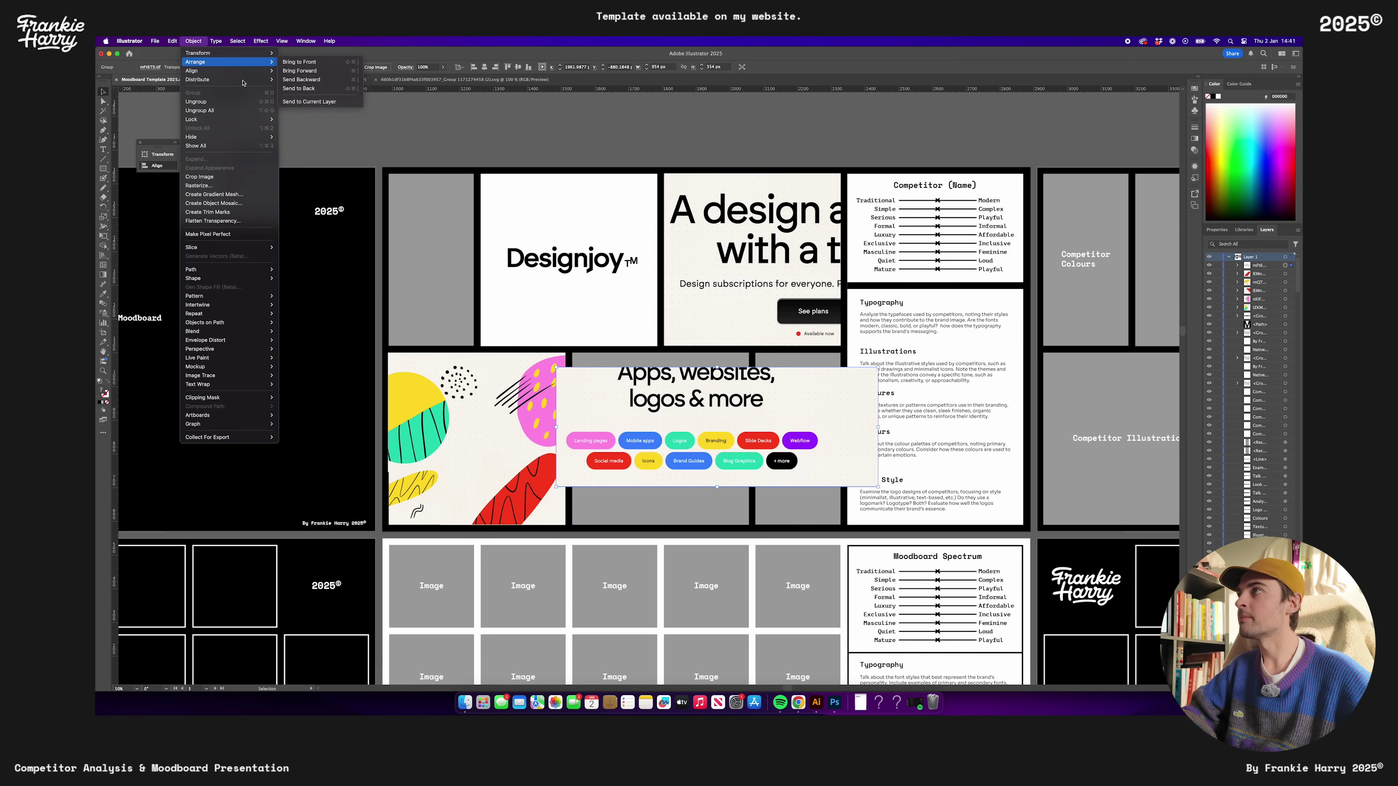
{"action": "left_click", "coordinate": [308, 71]}
{"action": "left_click_drag", "start_coordinate": [879, 428], "coordinate": [1024, 496]}
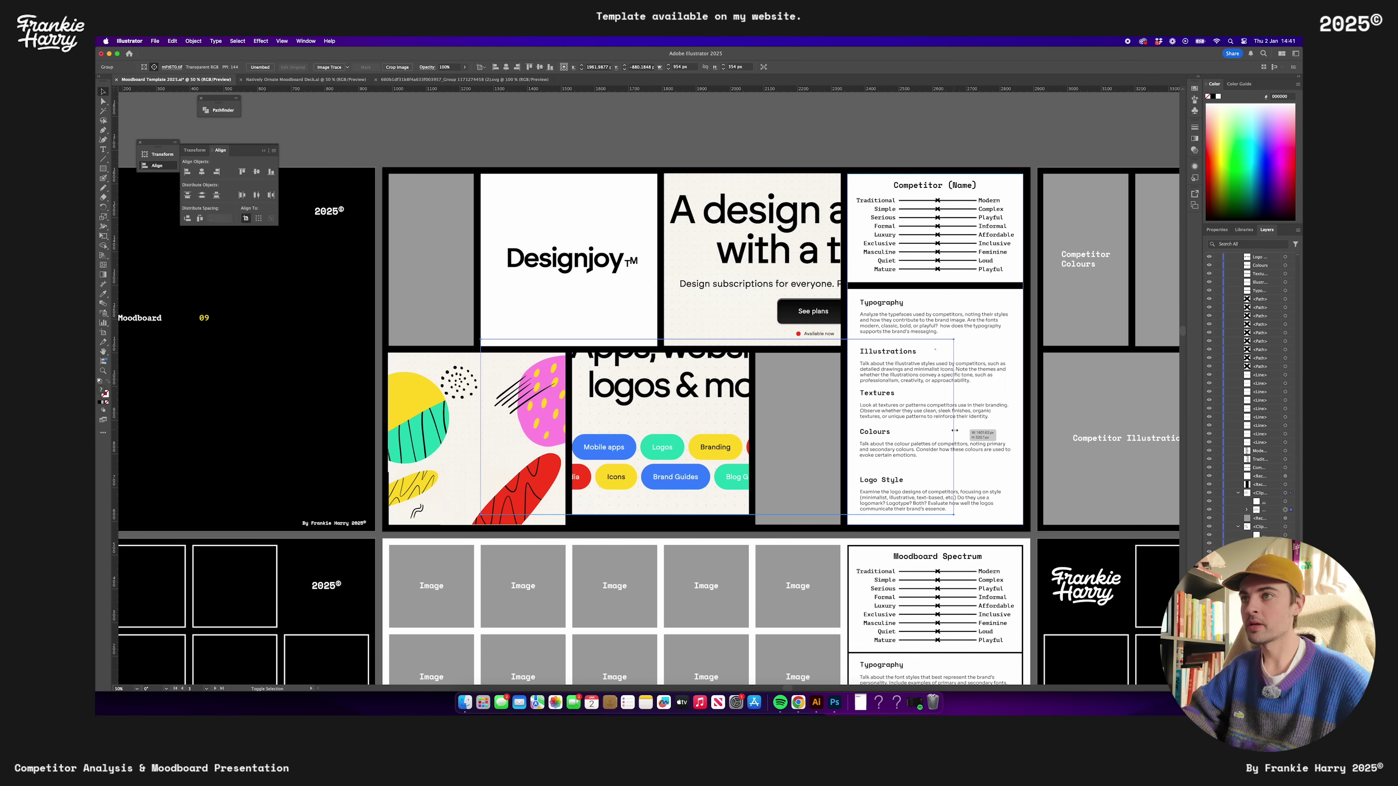
{"action": "left_click_drag", "start_coordinate": [792, 441], "coordinate": [799, 451]}
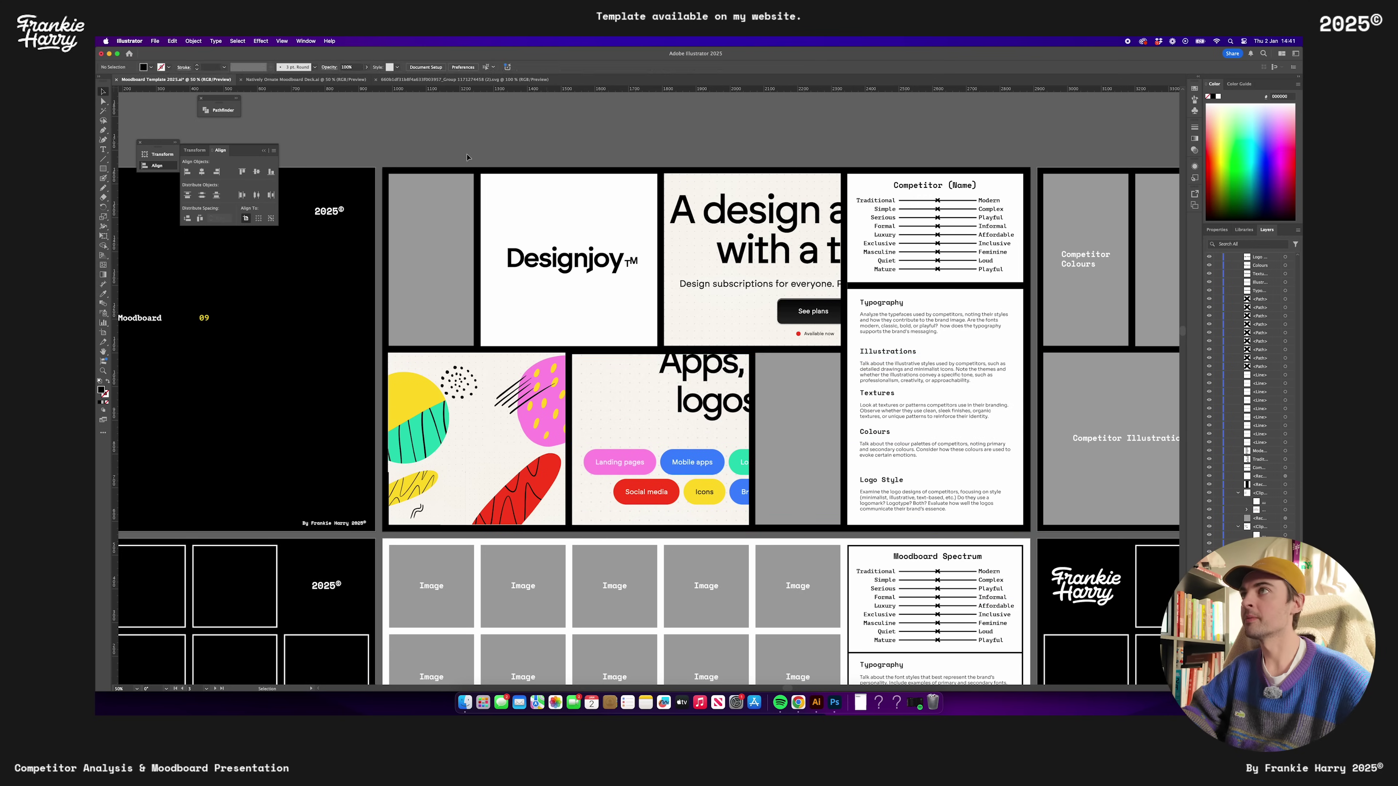
Capture the six membership benefits icons from the Designjoy website, paste them over the last lower grey box and enlarge them beyond its edges
{"action": "key", "text": "super+Tab"}
{"action": "scroll", "coordinate": [596, 421], "scroll_direction": "down", "scroll_amount": 5}
{"action": "scroll", "coordinate": [596, 421], "scroll_direction": "up", "scroll_amount": 10}
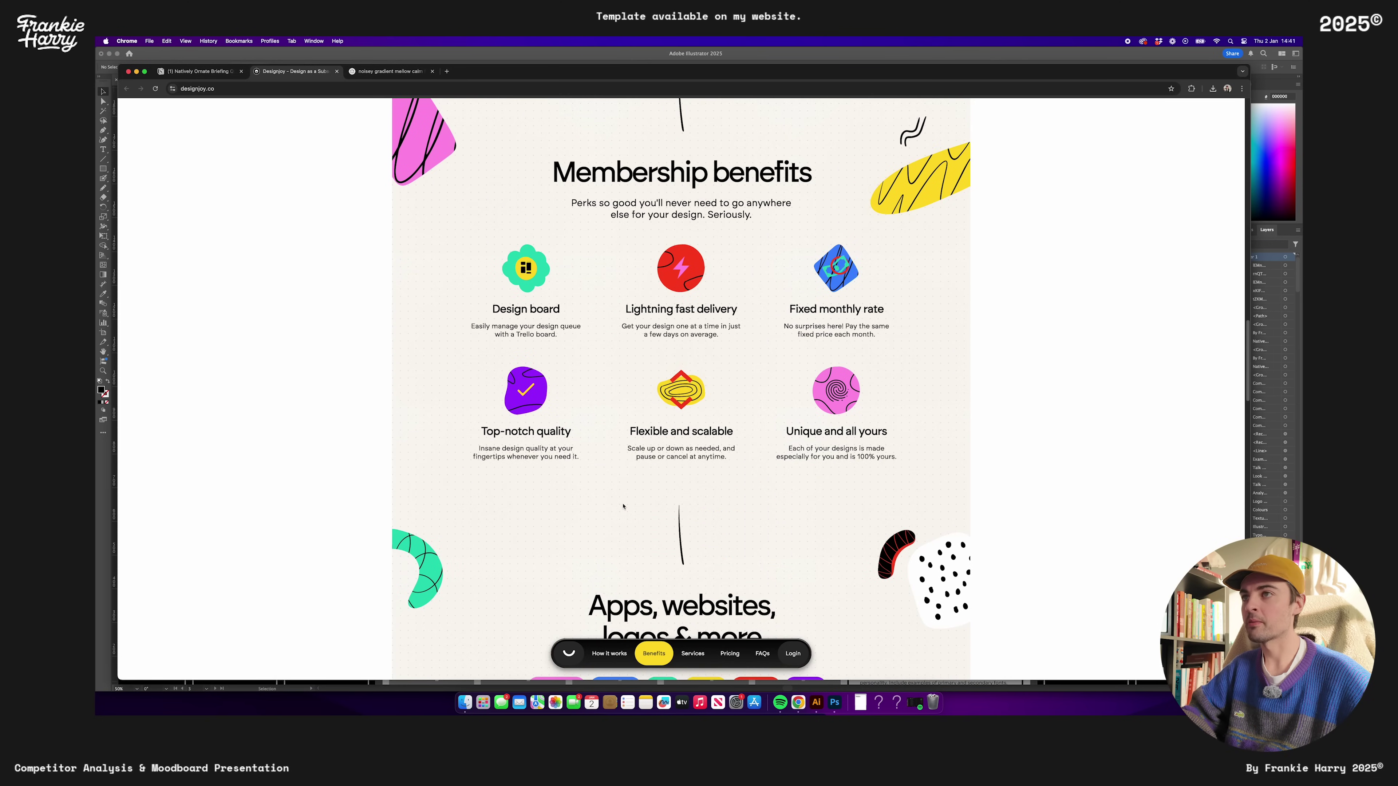
{"action": "key", "text": "super+shift+4"}
{"action": "left_click_drag", "start_coordinate": [473, 235], "coordinate": [937, 481]}
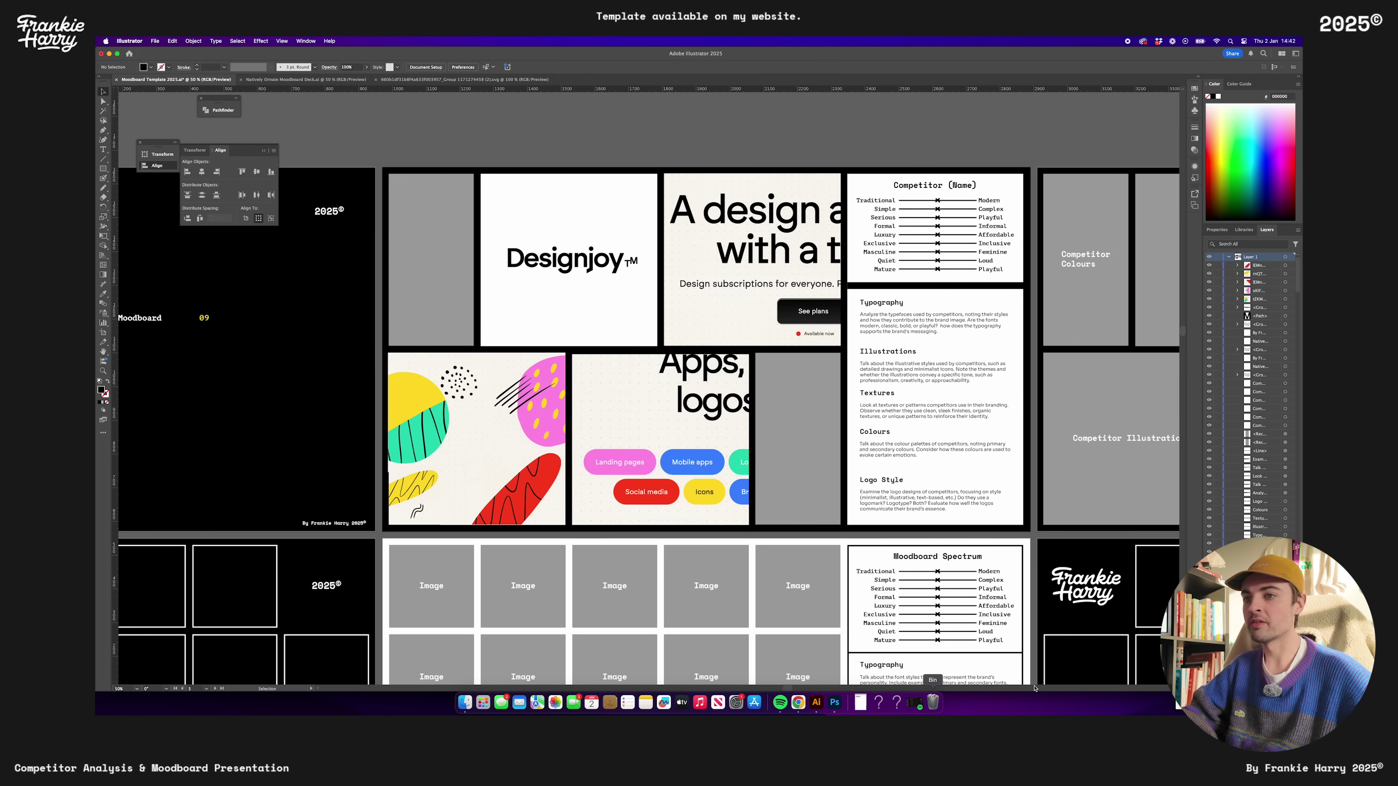
{"action": "left_click", "coordinate": [816, 702]}
{"action": "key", "text": "super+v"}
{"action": "left_click_drag", "start_coordinate": [813, 447], "coordinate": [1070, 535]}
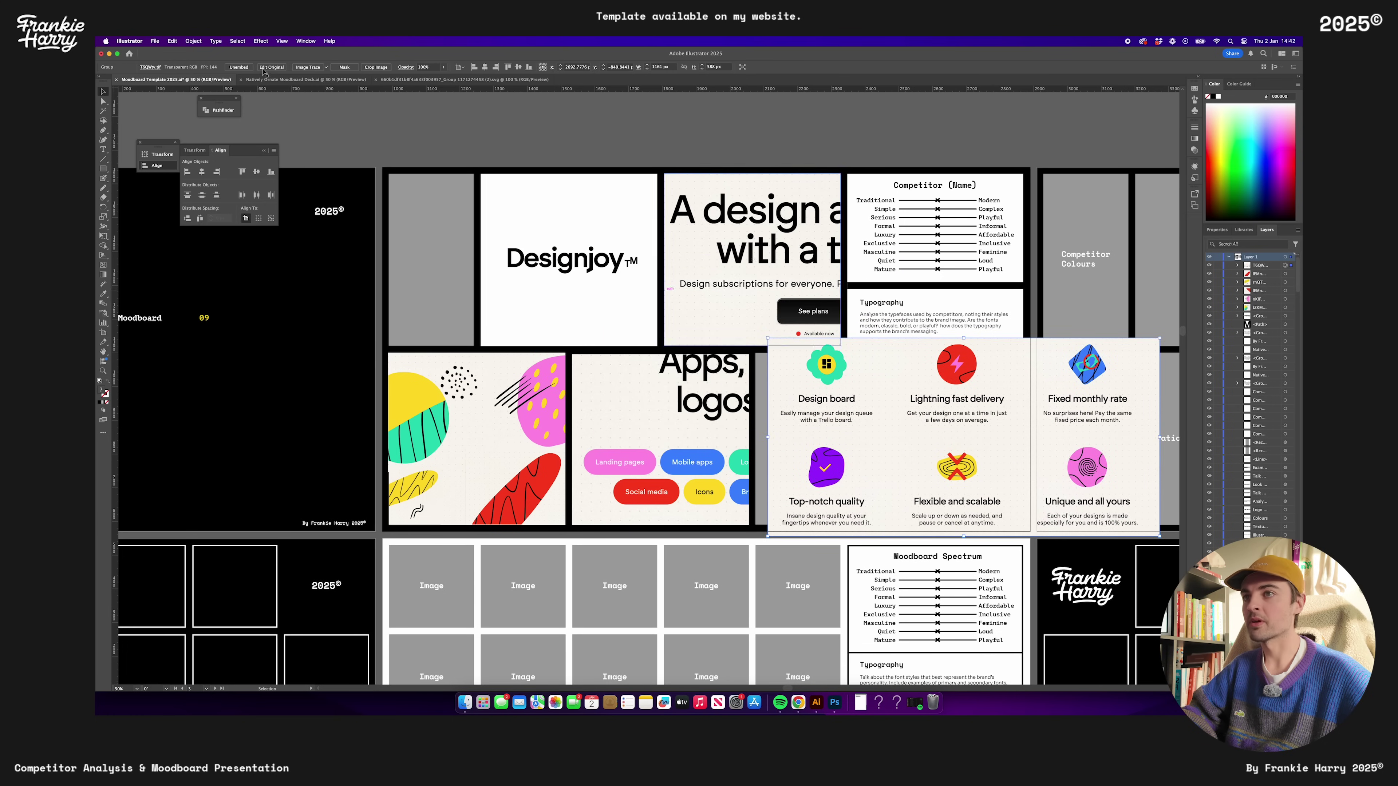
Send the membership benefits capture behind the last lower grey box and clip it to that box
{"action": "left_click", "coordinate": [193, 40]}
{"action": "mouse_move", "coordinate": [215, 58]}
{"action": "left_click", "coordinate": [317, 88]}
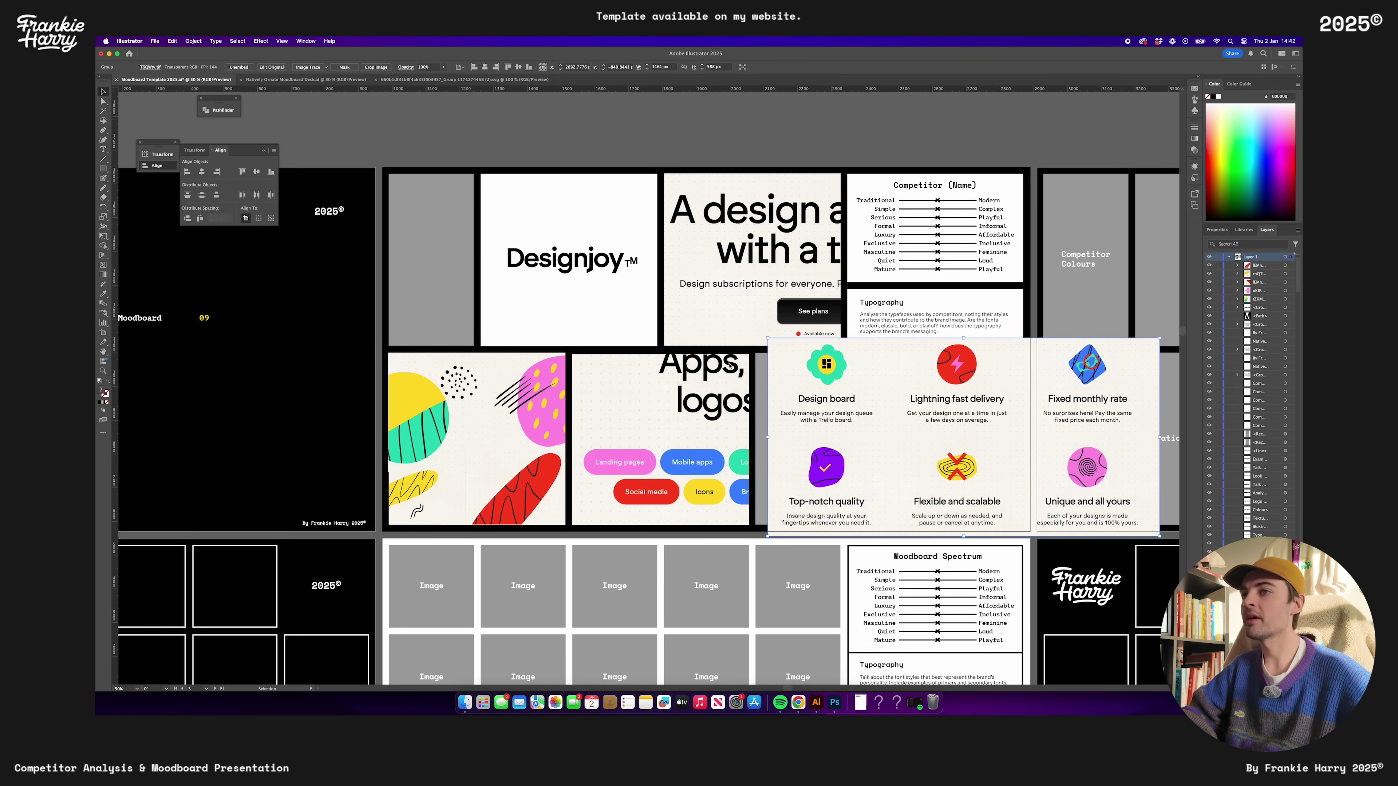
{"action": "right_click", "coordinate": [799, 439]}
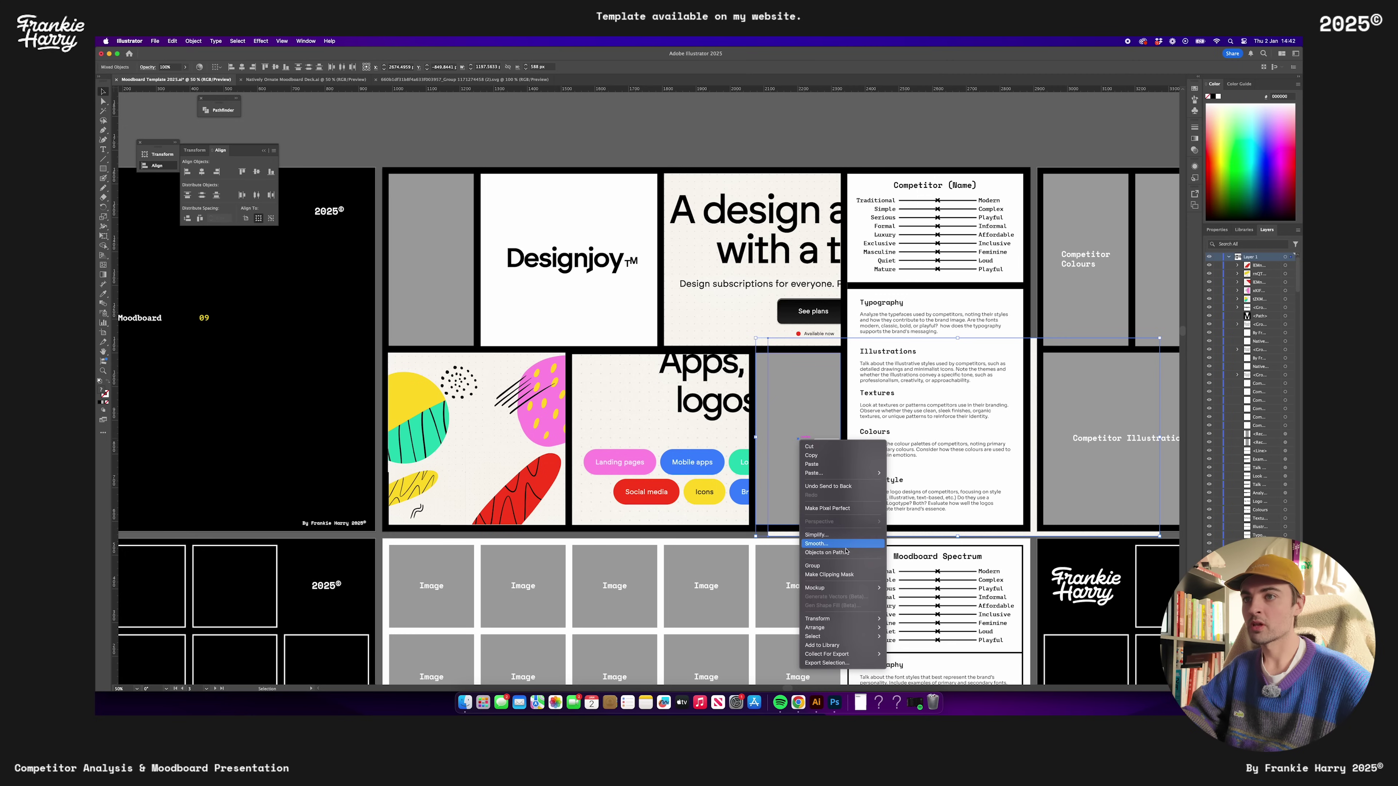
{"action": "left_click", "coordinate": [829, 574]}
Shrink and reposition the benefits capture inside its mask to frame the Design board and Top-notch quality icons
{"action": "scroll", "coordinate": [1252, 462], "scroll_direction": "down", "scroll_amount": 10}
{"action": "scroll", "coordinate": [1252, 485], "scroll_direction": "down", "scroll_amount": 5}
{"action": "left_click", "coordinate": [1289, 502]}
{"action": "left_click_drag", "start_coordinate": [901, 466], "coordinate": [876, 466]}
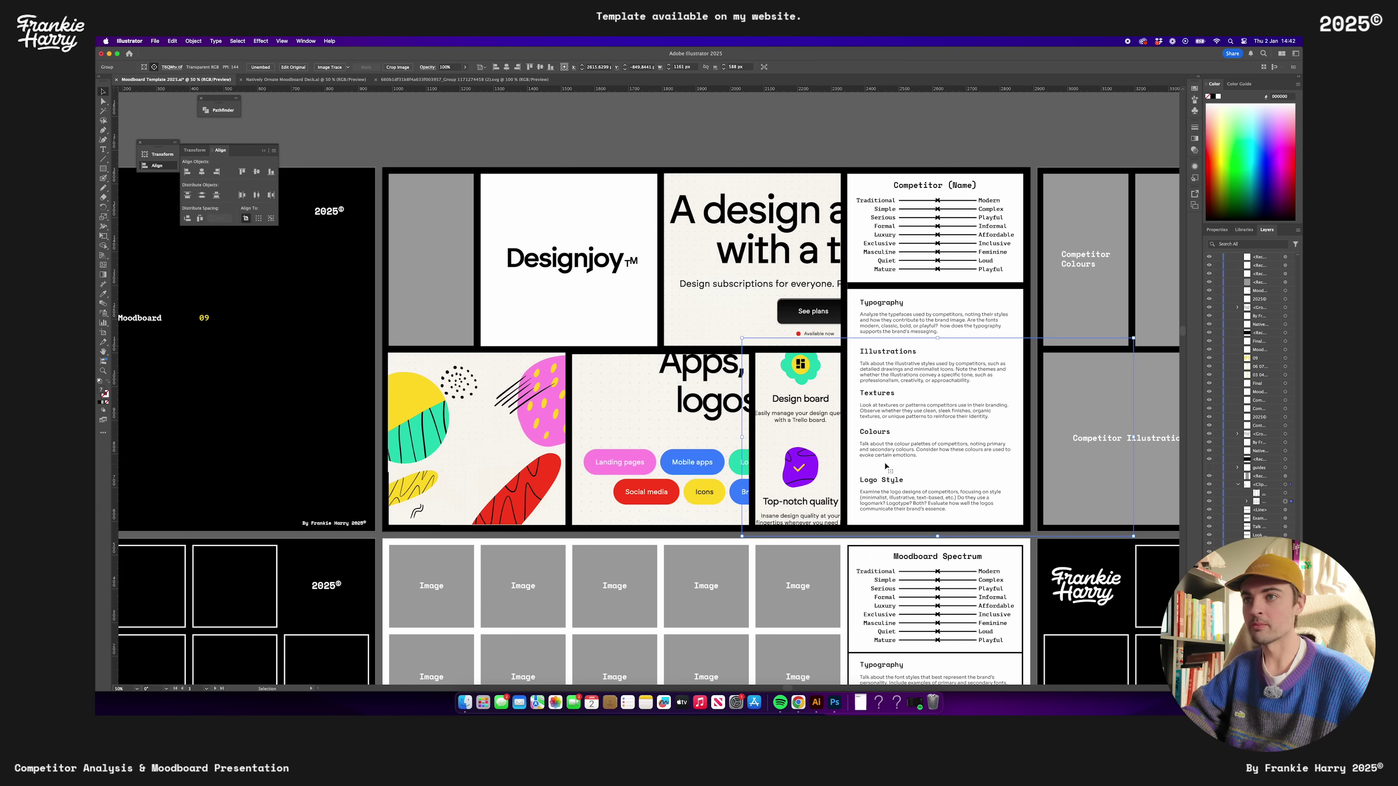
{"action": "left_click_drag", "start_coordinate": [1134, 438], "coordinate": [1113, 438]}
{"action": "left_click_drag", "start_coordinate": [795, 449], "coordinate": [777, 446]}
Capture the black "Join Designjoy" card from the Designjoy website in Chrome and place it over the first upper grey box in Illustrator
{"action": "left_click", "coordinate": [798, 702]}
{"action": "scroll", "coordinate": [720, 589], "scroll_direction": "down", "scroll_amount": 15}
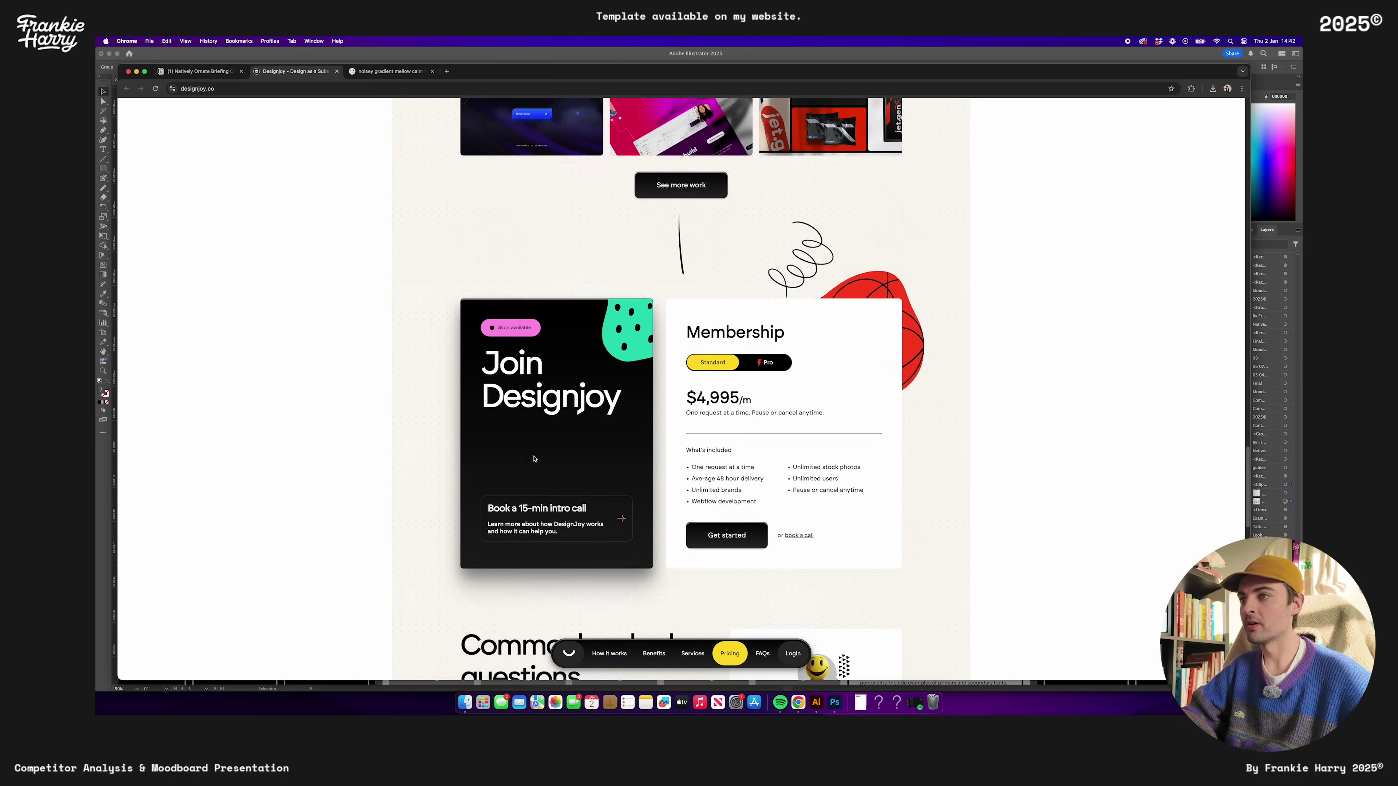
{"action": "key", "text": "super+shift+4"}
{"action": "left_click_drag", "start_coordinate": [459, 285], "coordinate": [654, 556]}
{"action": "left_click", "coordinate": [816, 702]}
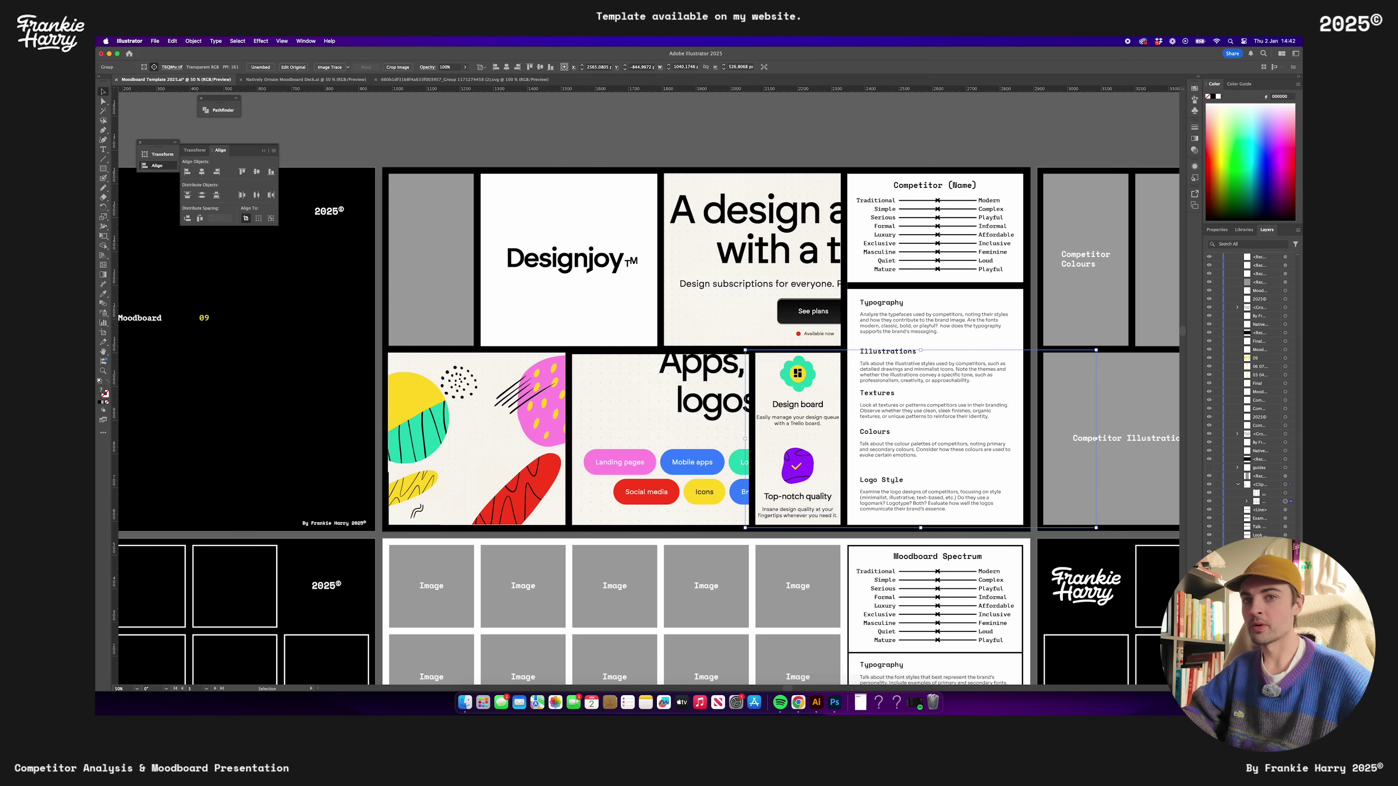
{"action": "key", "text": "super+v"}
{"action": "scroll", "coordinate": [553, 314], "scroll_direction": "up", "scroll_amount": 2}
{"action": "scroll", "coordinate": [552, 314], "scroll_direction": "left", "scroll_amount": 2}
{"action": "left_click_drag", "start_coordinate": [766, 403], "coordinate": [530, 332]}
Send the "Join Designjoy" card to the back and clip it to the first upper grey box
{"action": "left_click", "coordinate": [193, 41]}
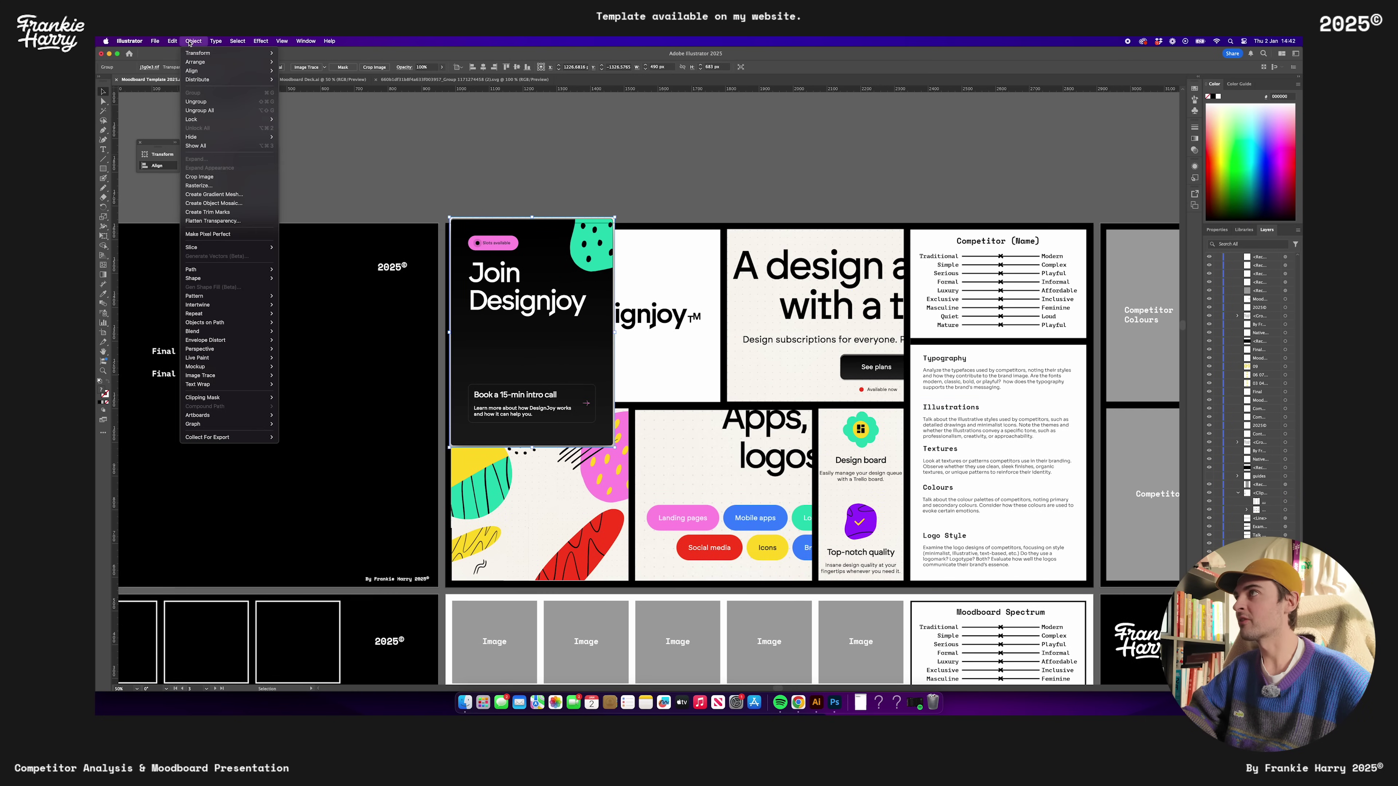
{"action": "mouse_move", "coordinate": [194, 65]}
{"action": "left_click", "coordinate": [299, 88]}
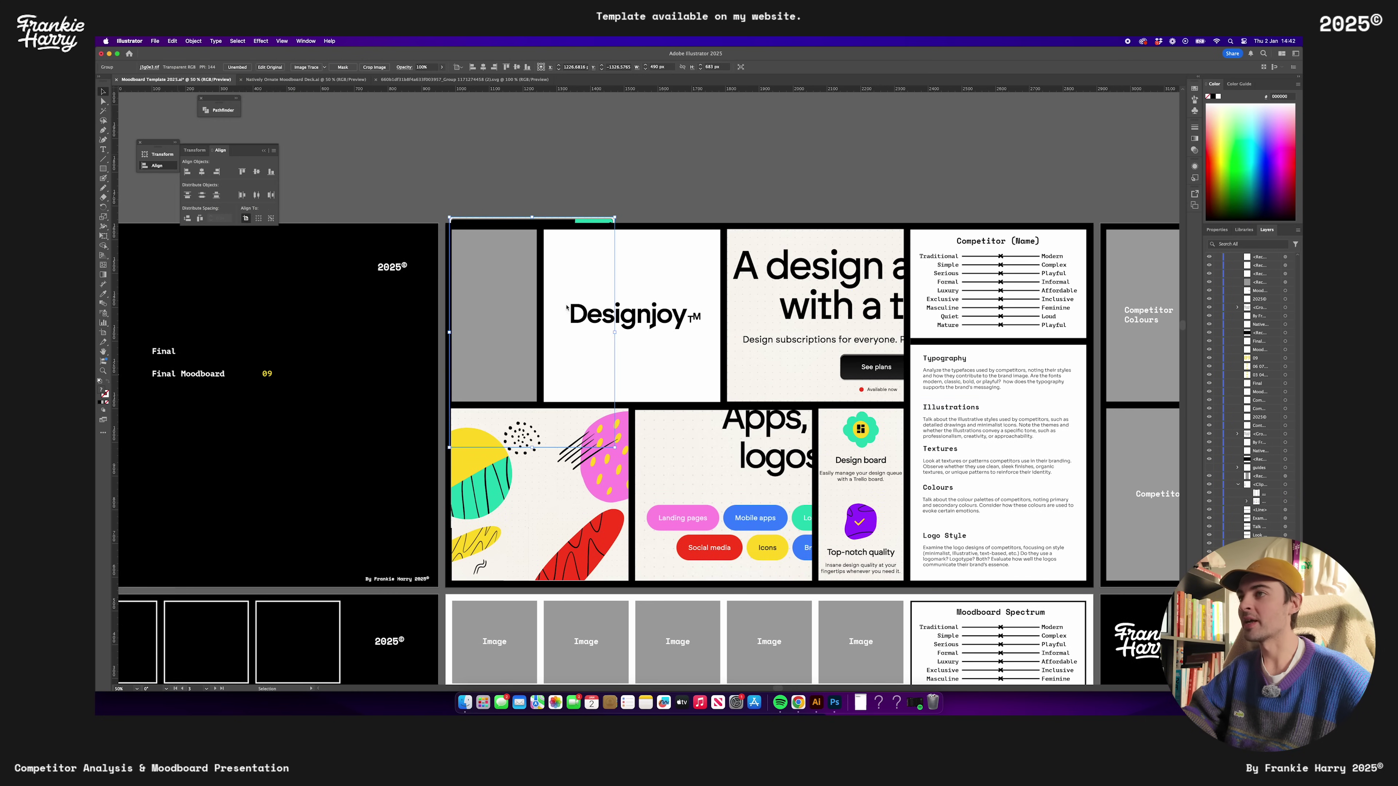
{"action": "right_click", "coordinate": [498, 299]}
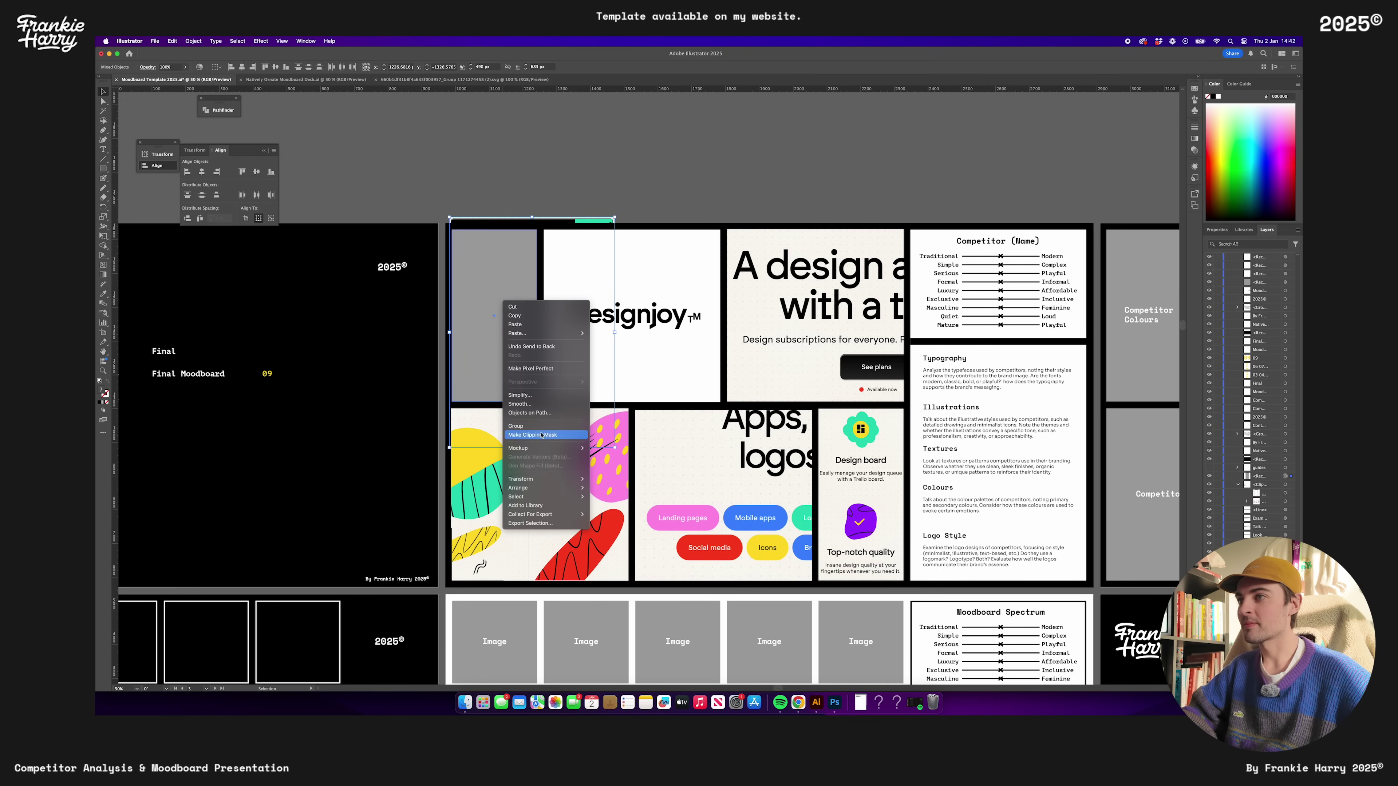
{"action": "left_click", "coordinate": [545, 430]}
Scale the "Join Designjoy" card down inside its mask and nudge it slightly left
{"action": "left_click", "coordinate": [1238, 476]}
{"action": "left_click", "coordinate": [1284, 494]}
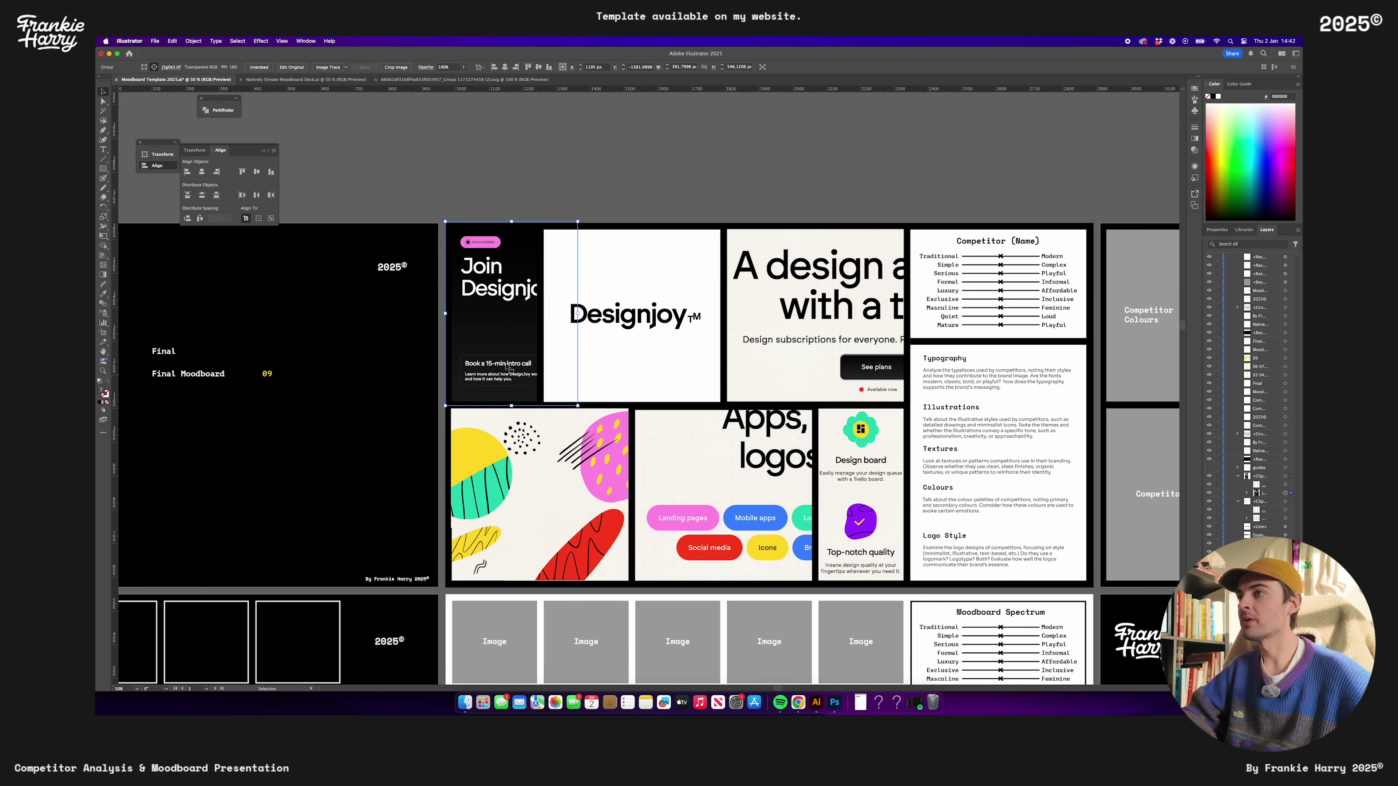
{"action": "key", "text": "Left"}
{"action": "key", "text": "Left"}
{"action": "key", "text": "Left"}
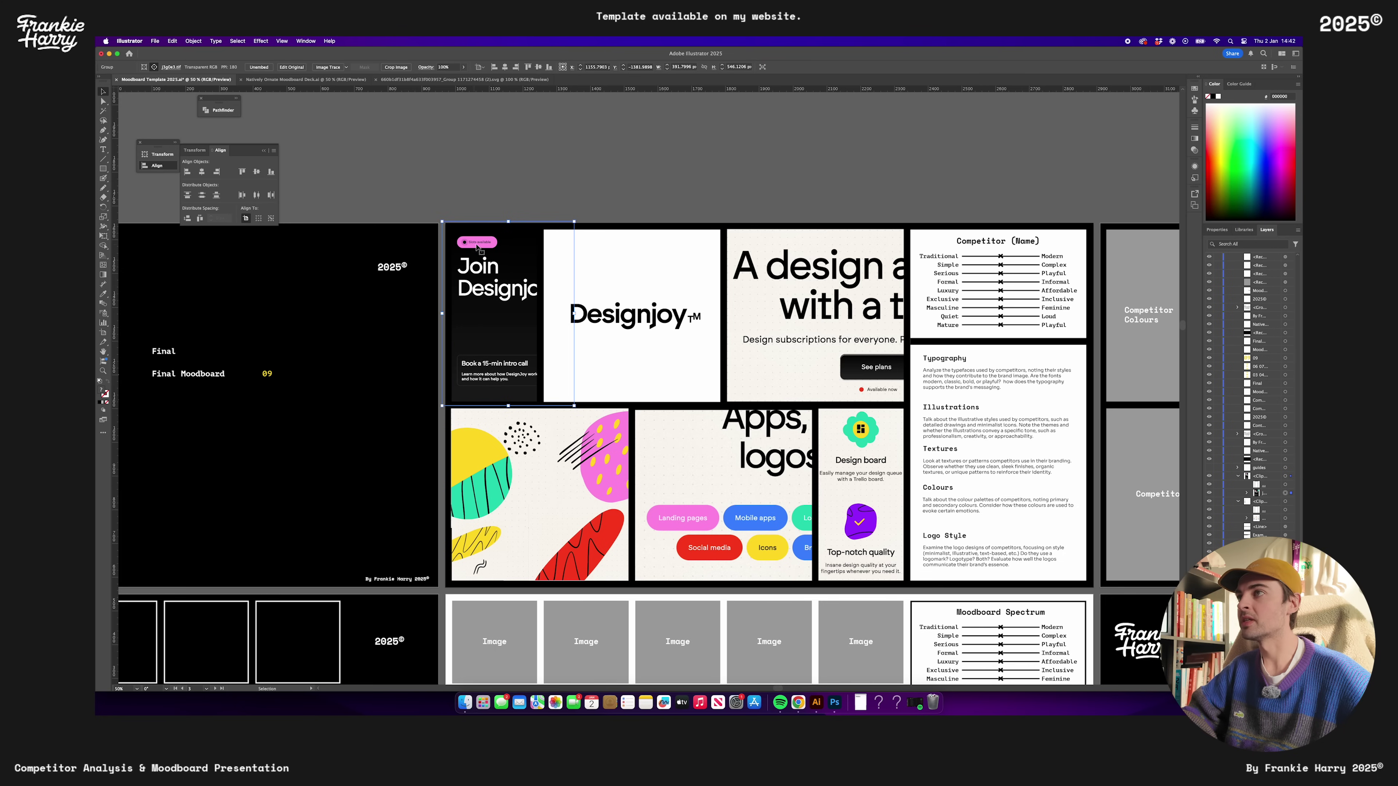
{"action": "left_click", "coordinate": [699, 281]}
Fill the white box behind the Designjoy logo with the cream sampled from the neighbouring website capture
{"action": "left_click_drag", "start_coordinate": [705, 279], "coordinate": [600, 252]}
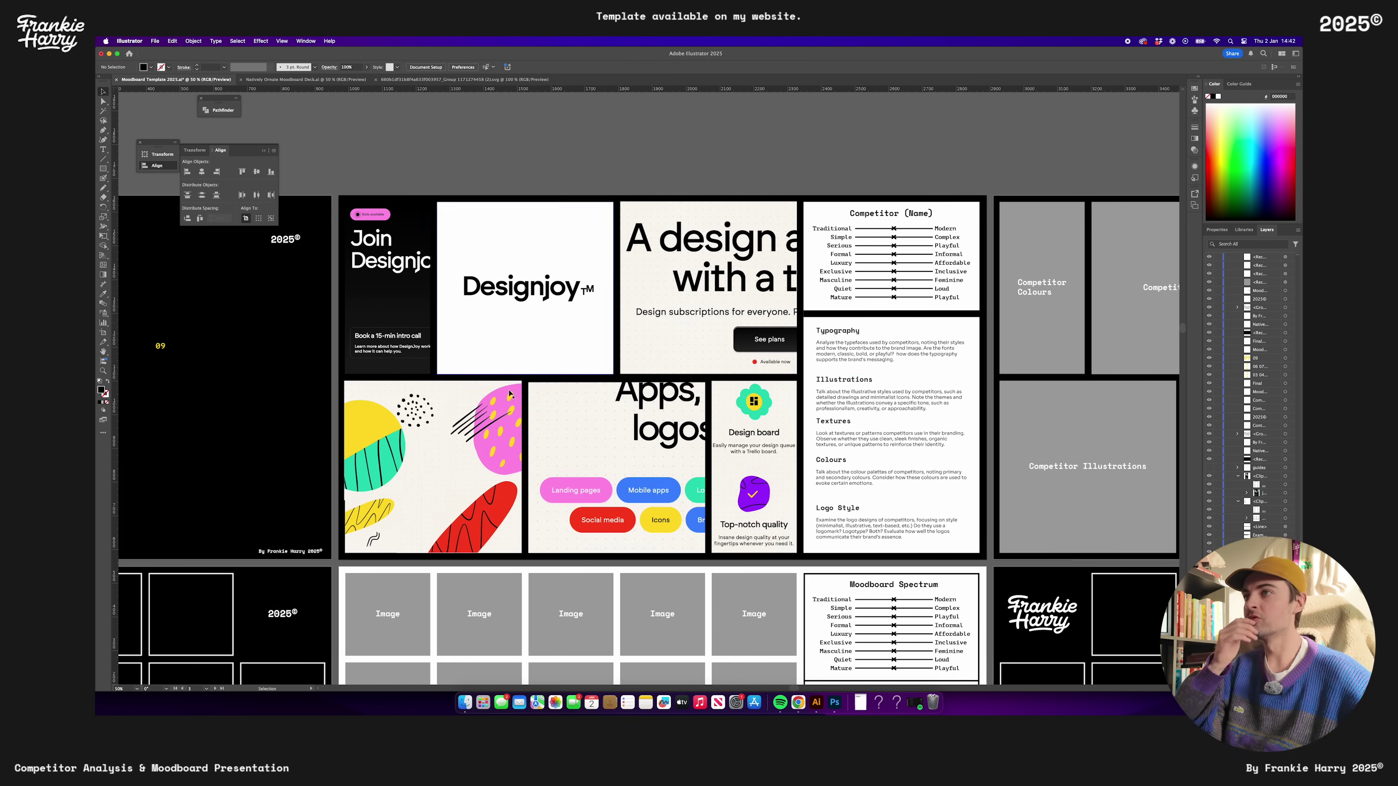
{"action": "left_click", "coordinate": [550, 353]}
{"action": "left_click", "coordinate": [103, 294]}
{"action": "left_click", "coordinate": [666, 349]}
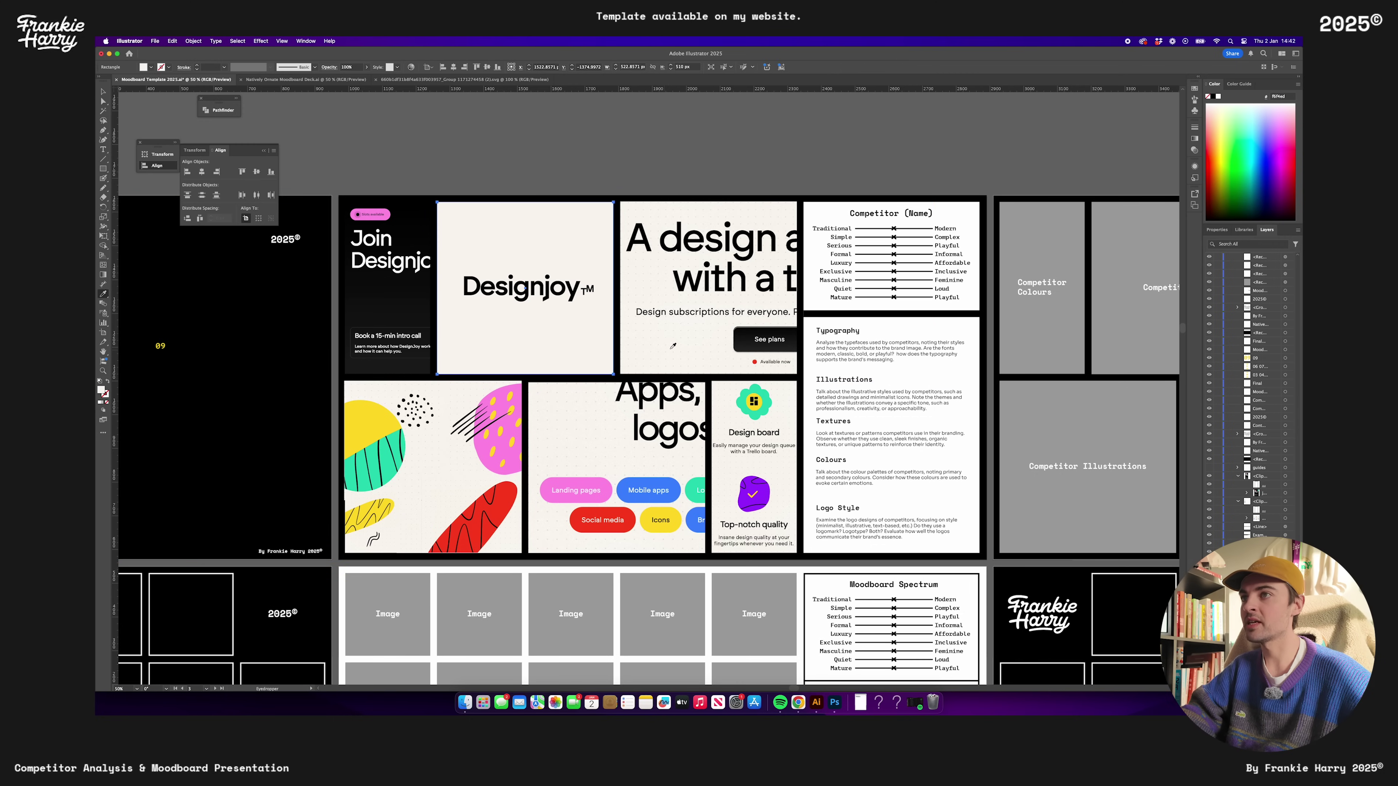
{"action": "left_click", "coordinate": [101, 90]}
{"action": "key", "text": "super+shift+a"}
Change the spectrum heading on the first competitor artboard to "Competitor (Design Joy)"
{"action": "scroll", "coordinate": [663, 304], "scroll_direction": "right", "scroll_amount": 2}
{"action": "scroll", "coordinate": [690, 324], "scroll_direction": "right", "scroll_amount": 2}
{"action": "scroll", "coordinate": [691, 325], "scroll_direction": "up", "scroll_amount": 2}
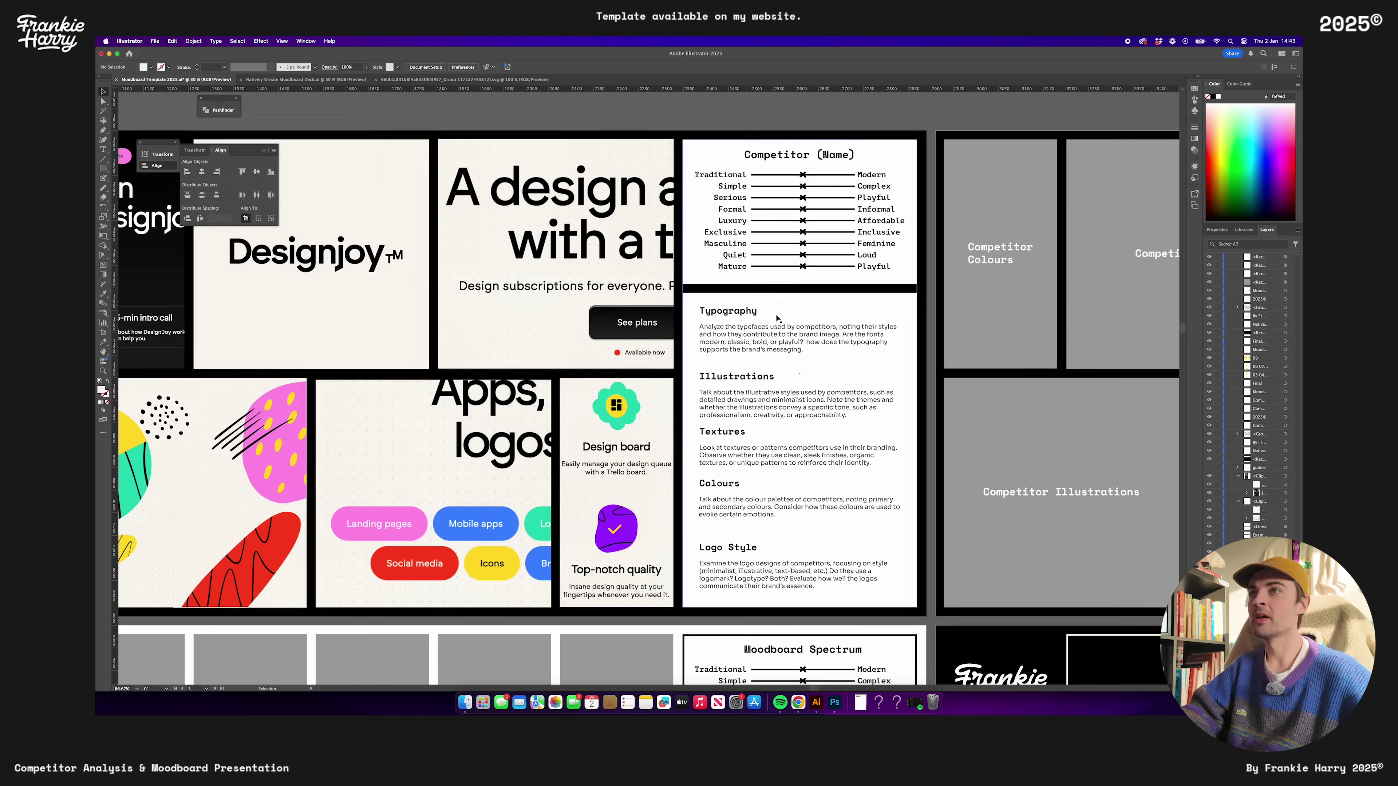
{"action": "scroll", "coordinate": [699, 322], "scroll_direction": "right", "scroll_amount": 2}
{"action": "scroll", "coordinate": [708, 318], "scroll_direction": "up", "scroll_amount": 3}
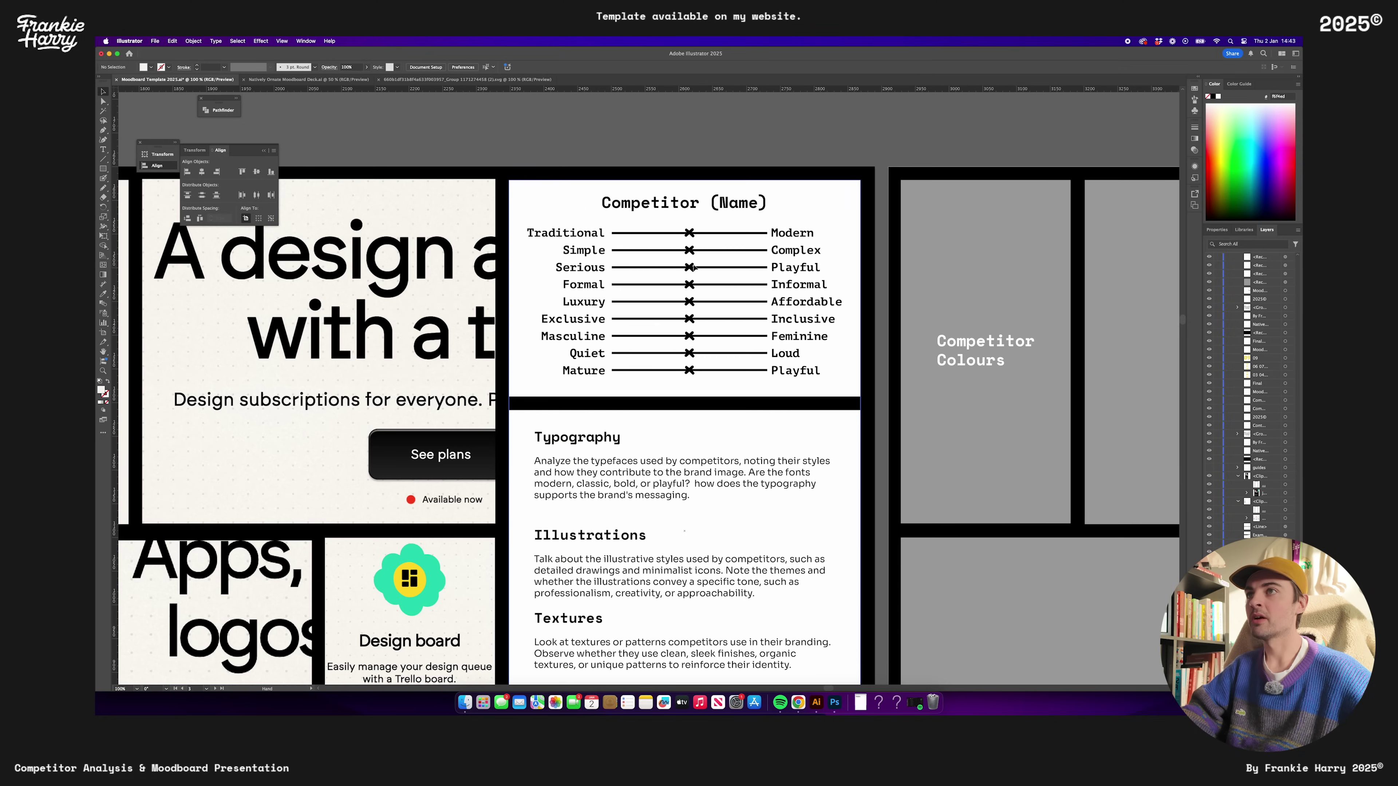
{"action": "left_click", "coordinate": [736, 205]}
{"action": "double_click", "coordinate": [738, 204]}
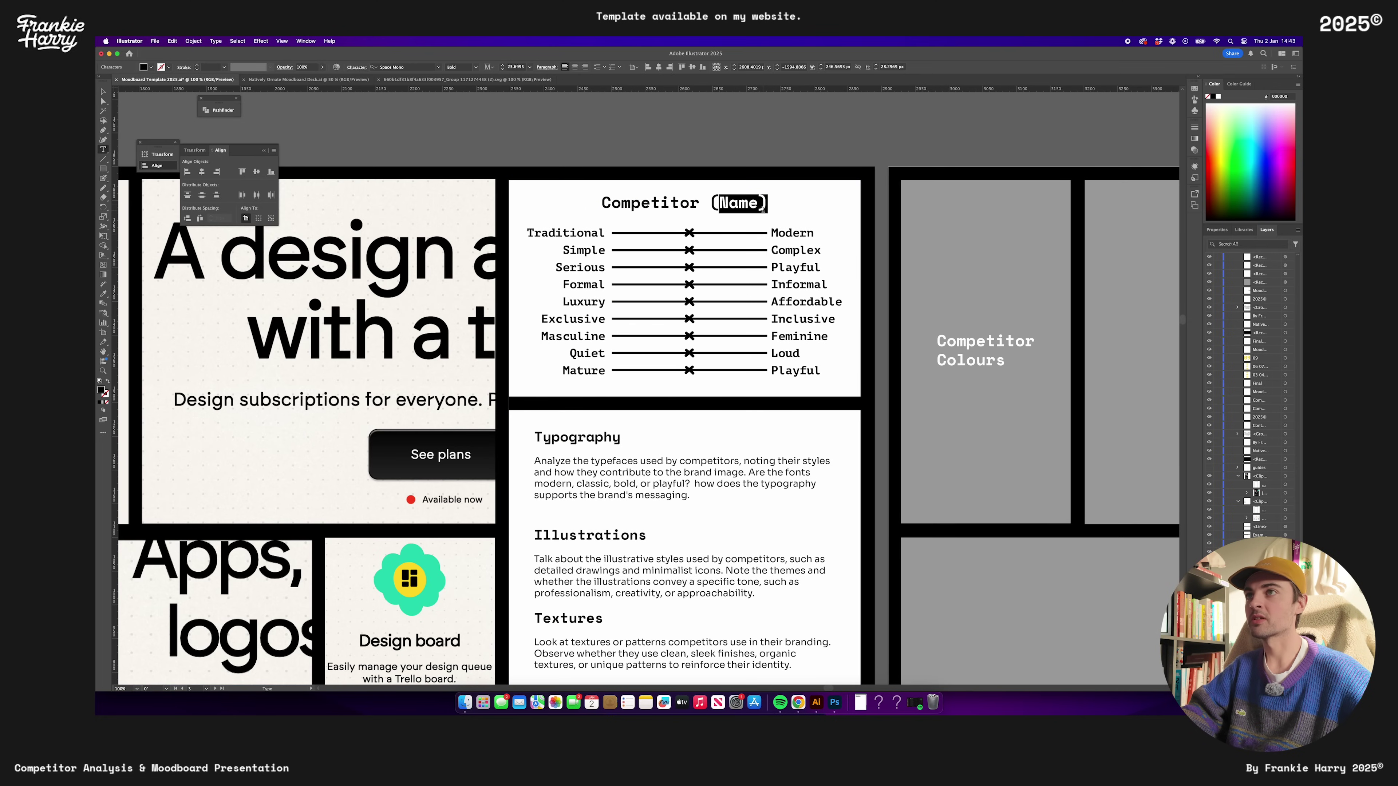
{"action": "type", "text": "Design Joy"}
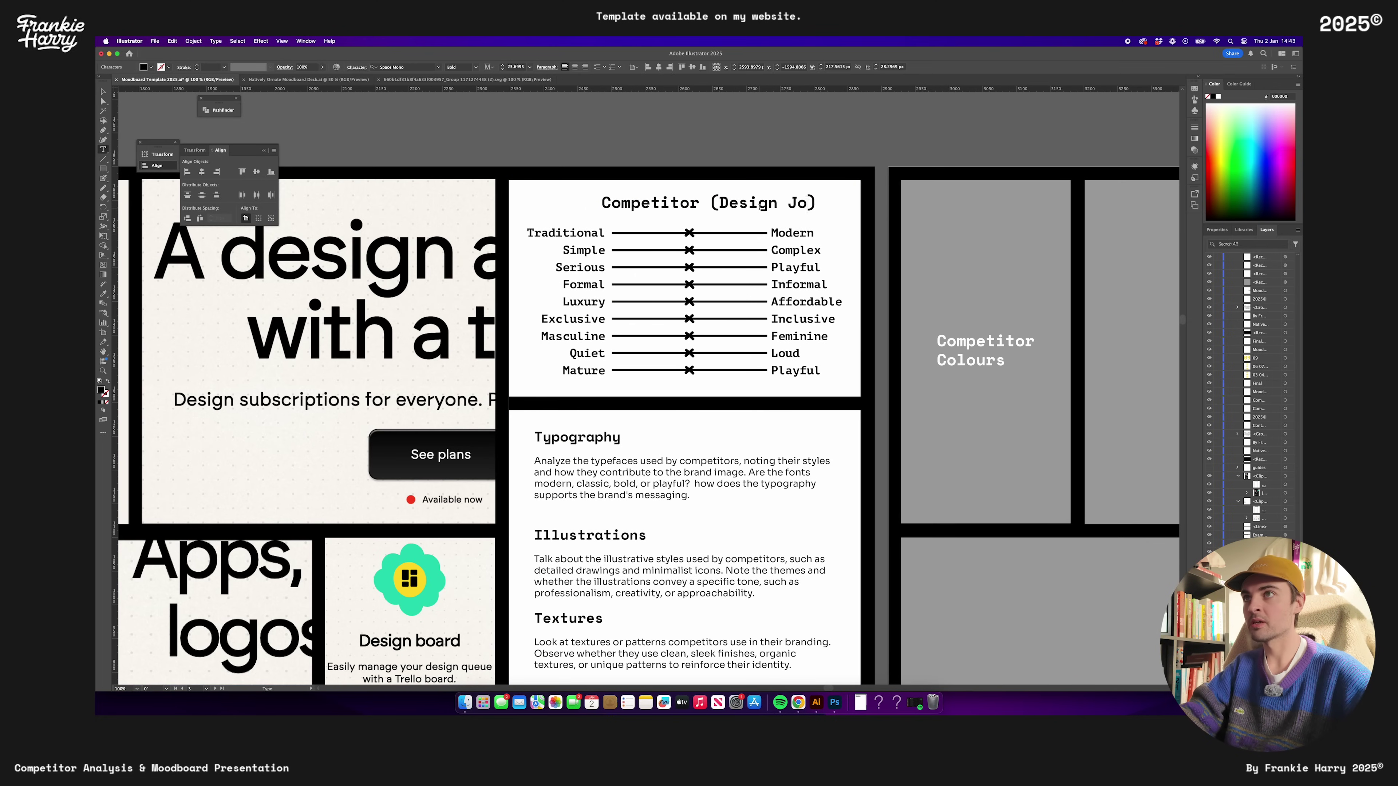
{"action": "key", "text": "Escape"}
{"action": "scroll", "coordinate": [681, 256], "scroll_direction": "down", "scroll_amount": 2}
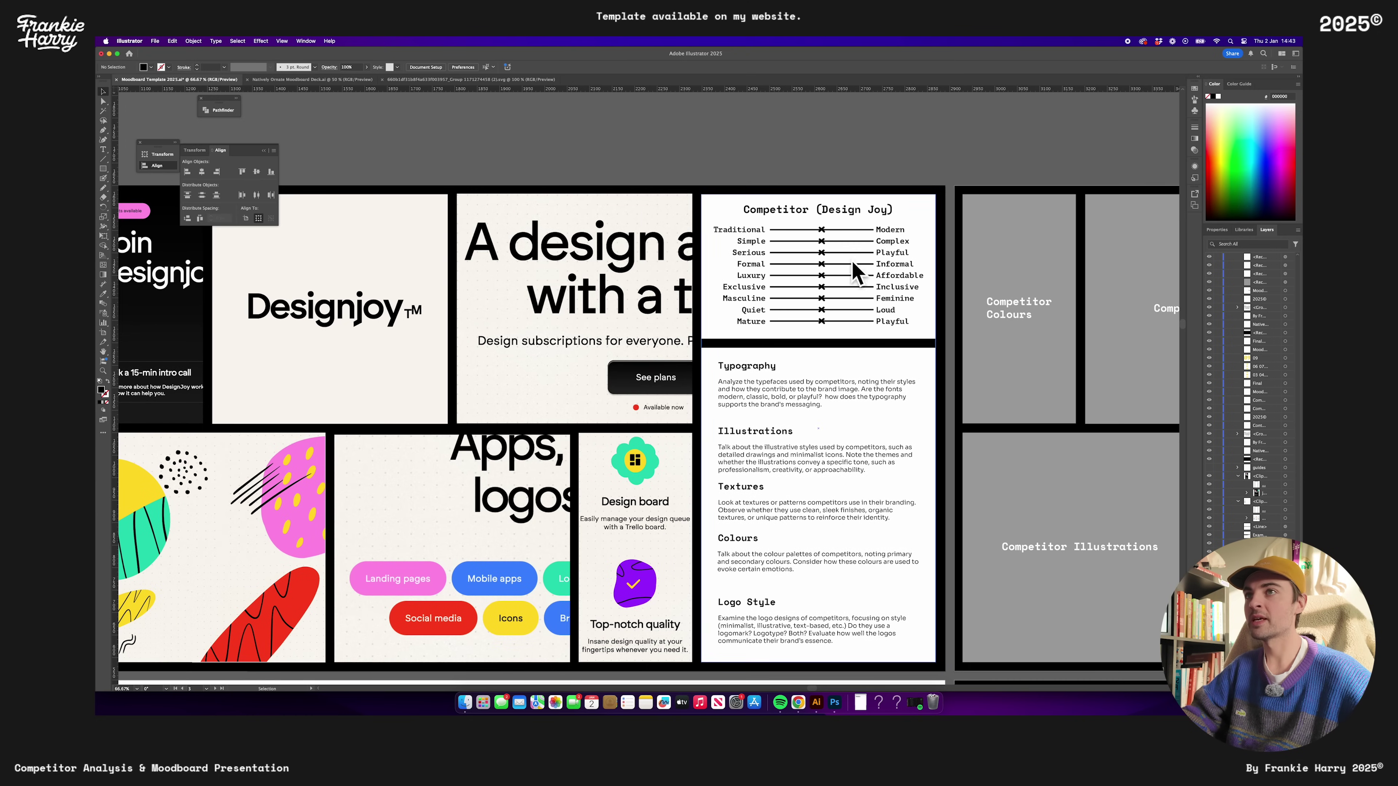
Move the Design Joy spectrum markers strongly toward Modern, Simple, Inclusive and both Playful ends, and slightly toward Informal and Affordable
{"action": "scroll", "coordinate": [859, 275], "scroll_direction": "left", "scroll_amount": 2}
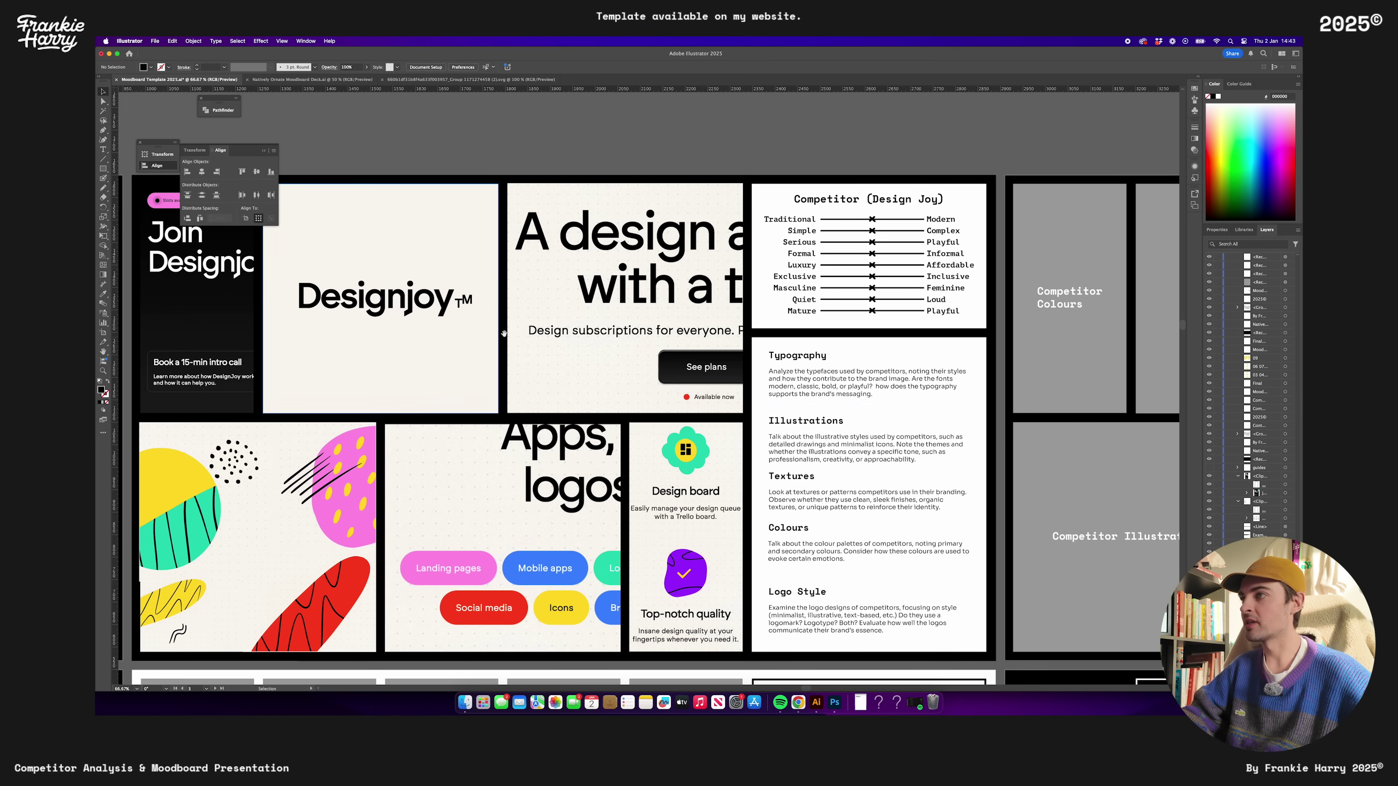
{"action": "scroll", "coordinate": [504, 333], "scroll_direction": "left", "scroll_amount": 2}
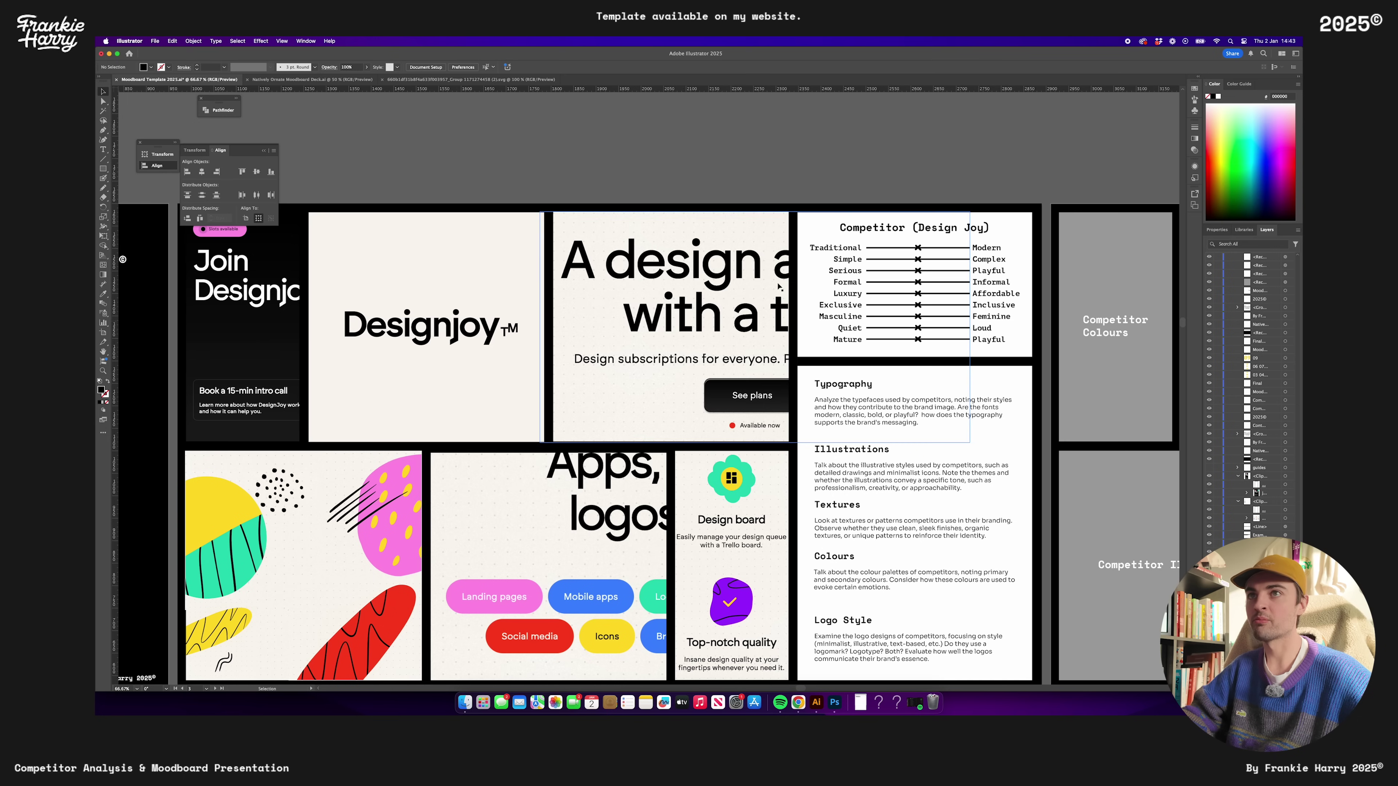
{"action": "scroll", "coordinate": [779, 287], "scroll_direction": "right", "scroll_amount": 2}
{"action": "mouse_move", "coordinate": [892, 251]}
{"action": "left_mouse_down"}
{"action": "mouse_move", "coordinate": [933, 251]}
{"action": "mouse_move", "coordinate": [848, 260]}
{"action": "mouse_move", "coordinate": [919, 276]}
{"action": "mouse_move", "coordinate": [892, 282]}
{"action": "left_mouse_up"}
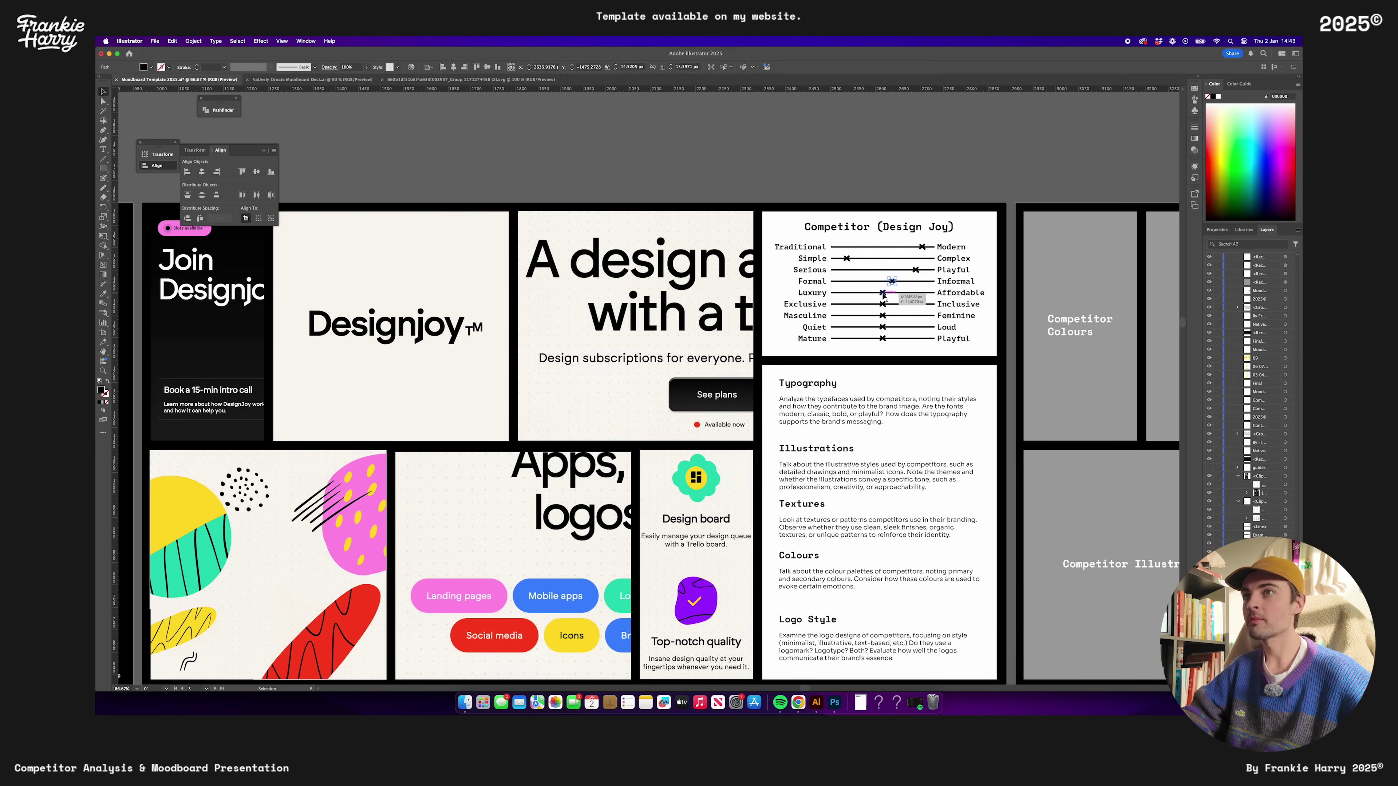
{"action": "left_click_drag", "start_coordinate": [883, 295], "coordinate": [913, 306]}
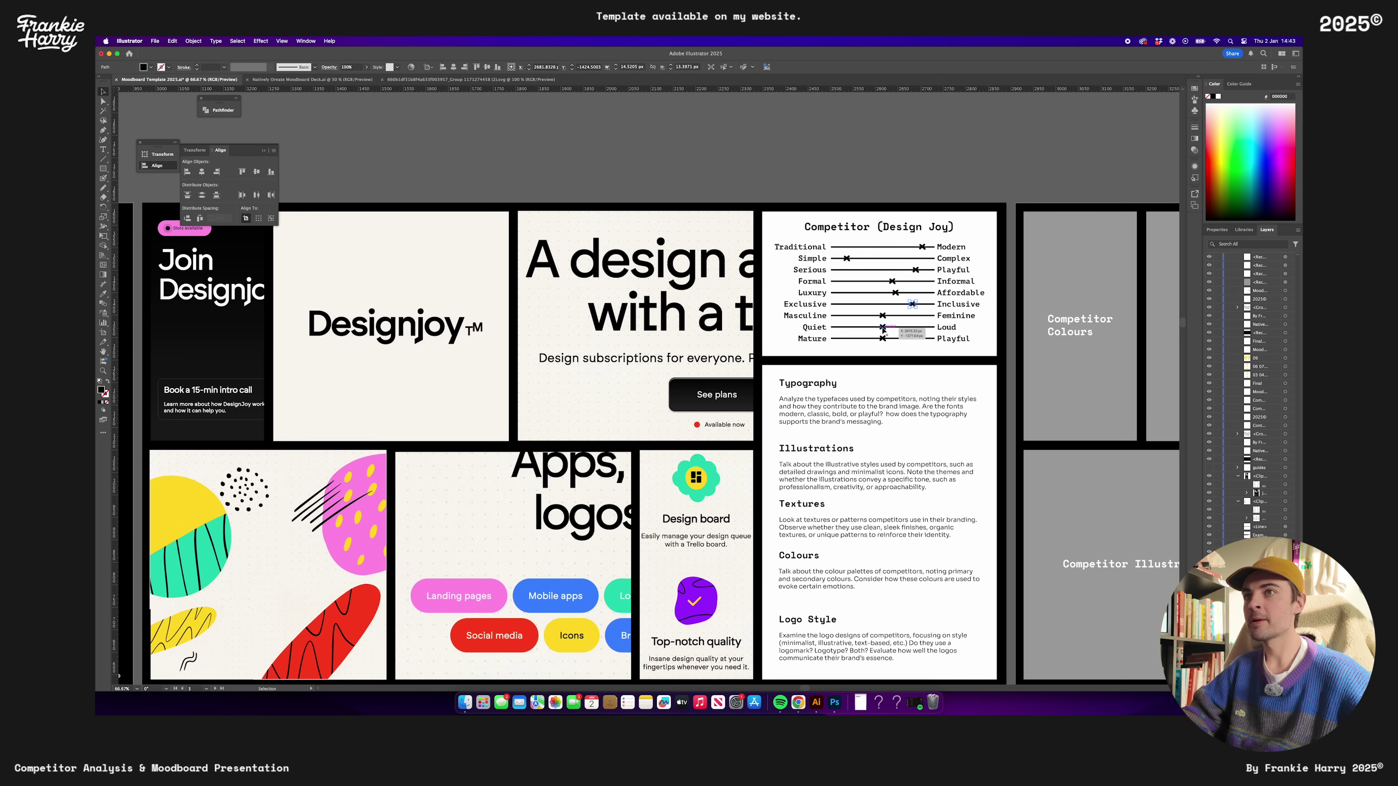
{"action": "left_click_drag", "start_coordinate": [883, 339], "coordinate": [930, 342]}
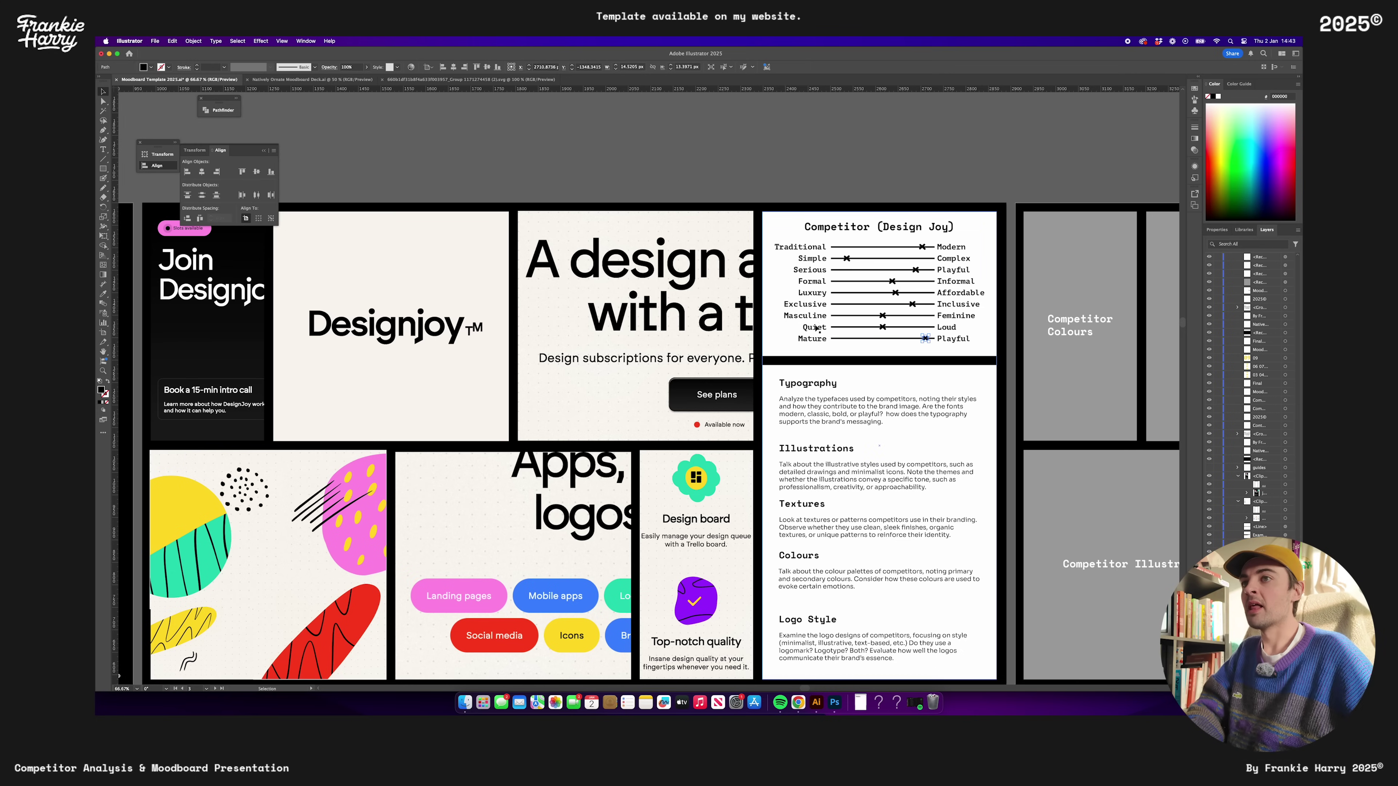
Replace the Typography placeholder with "Uses a singular mono typeface throughout their branding using different weights. It's a friendly modern and engaging typeface."
{"action": "left_click_drag", "start_coordinate": [859, 385], "coordinate": [802, 301]}
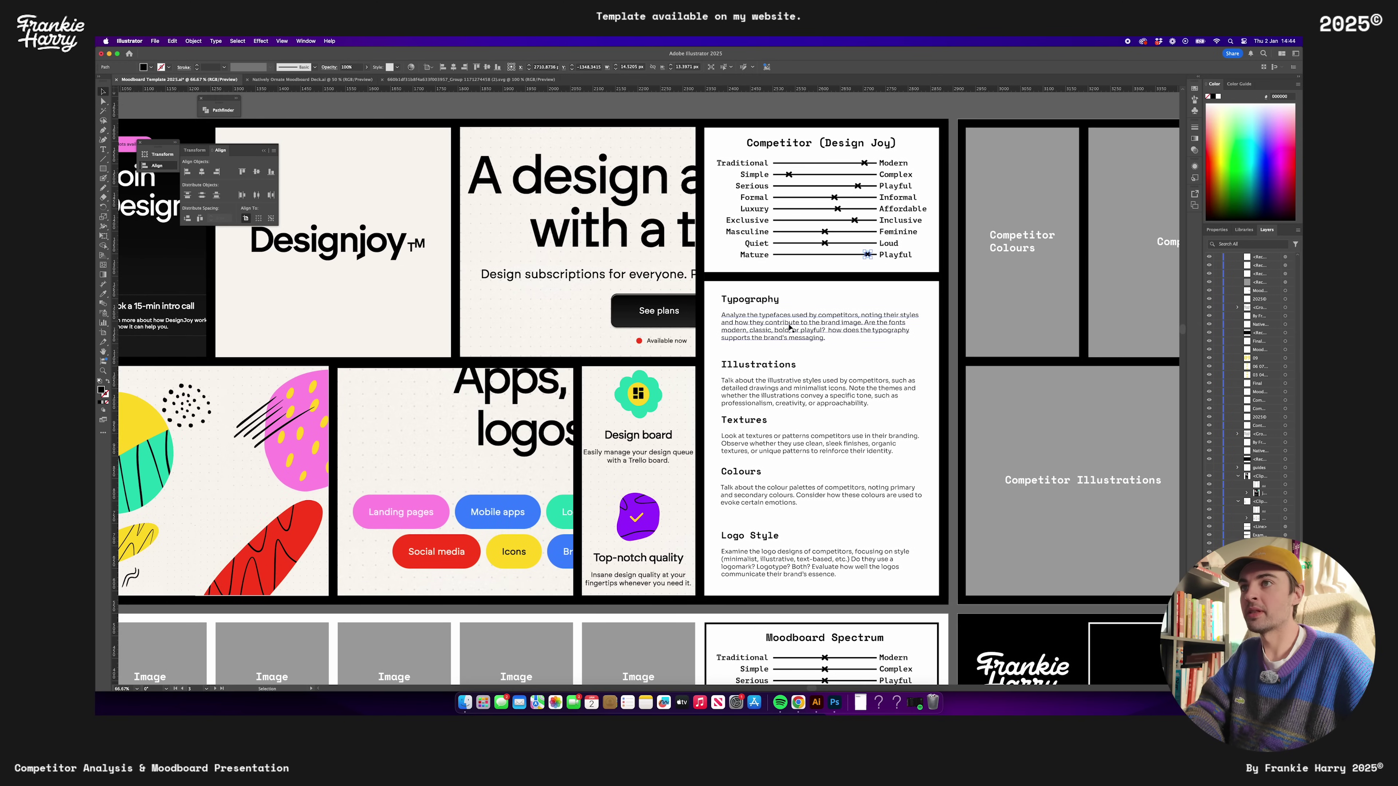
{"action": "double_click", "coordinate": [793, 325]}
{"action": "key", "text": "super+a"}
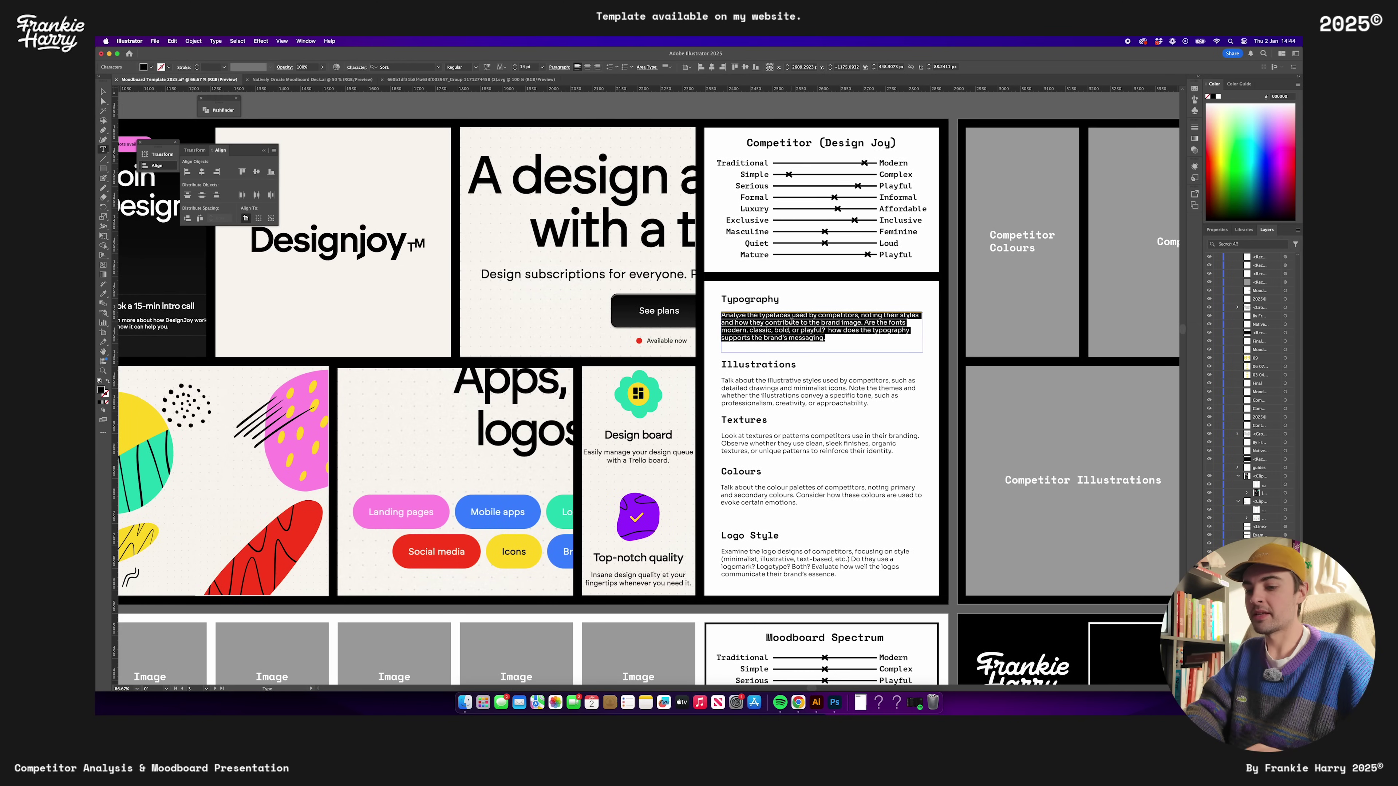
{"action": "key", "text": "BackSpace"}
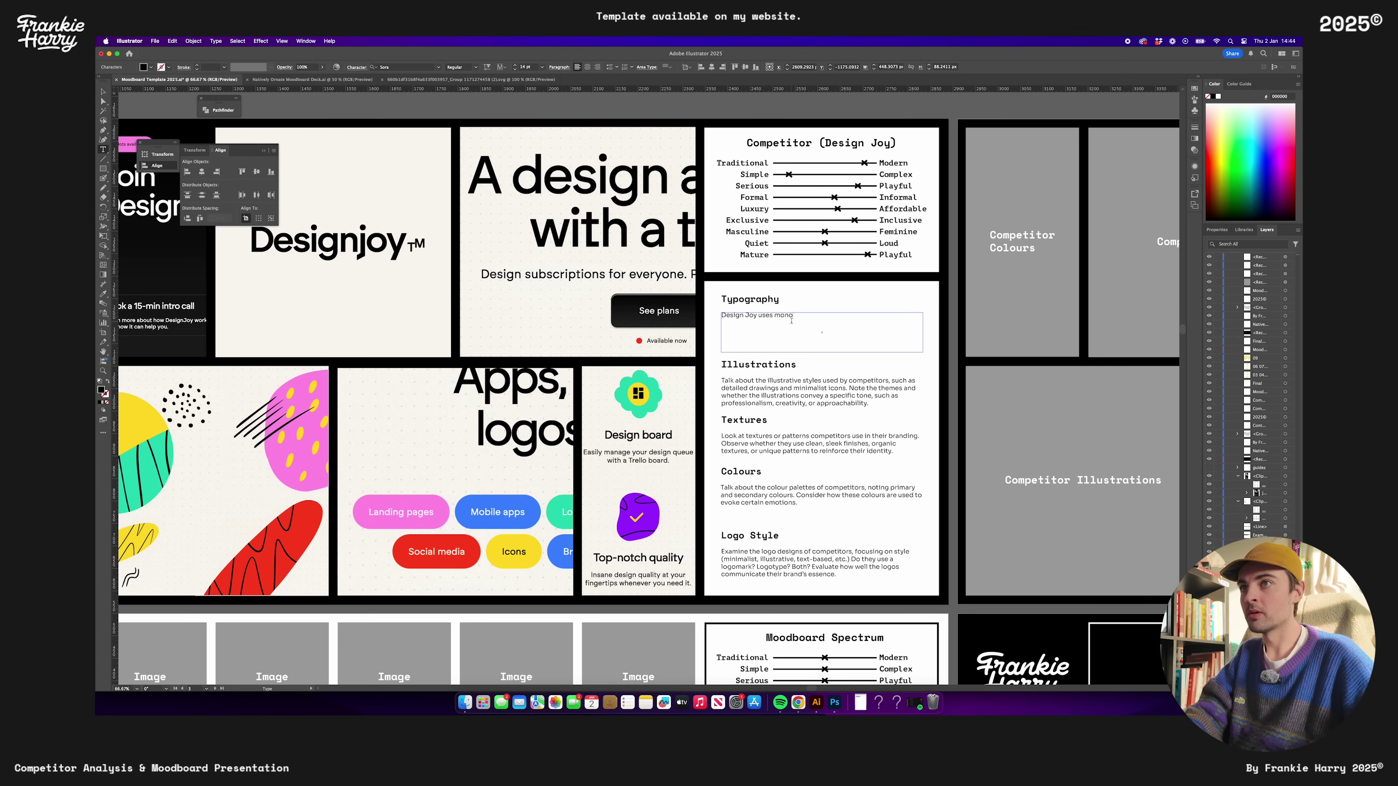
{"action": "type", "text": "ype"}
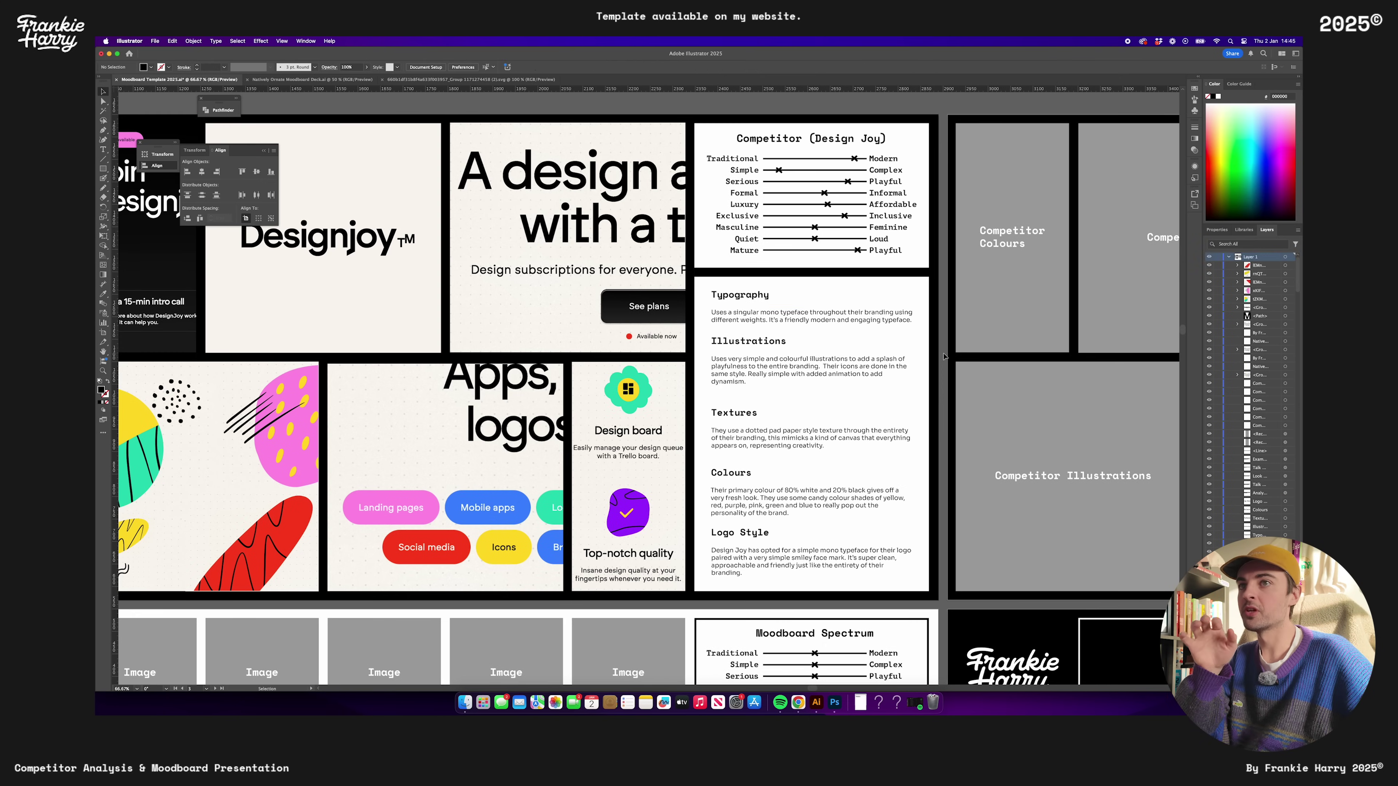
Review the Design Joy notes on typography, illustrations, textures, colours and logo style against the website captures
{"action": "left_click_drag", "start_coordinate": [432, 314], "coordinate": [448, 320]}
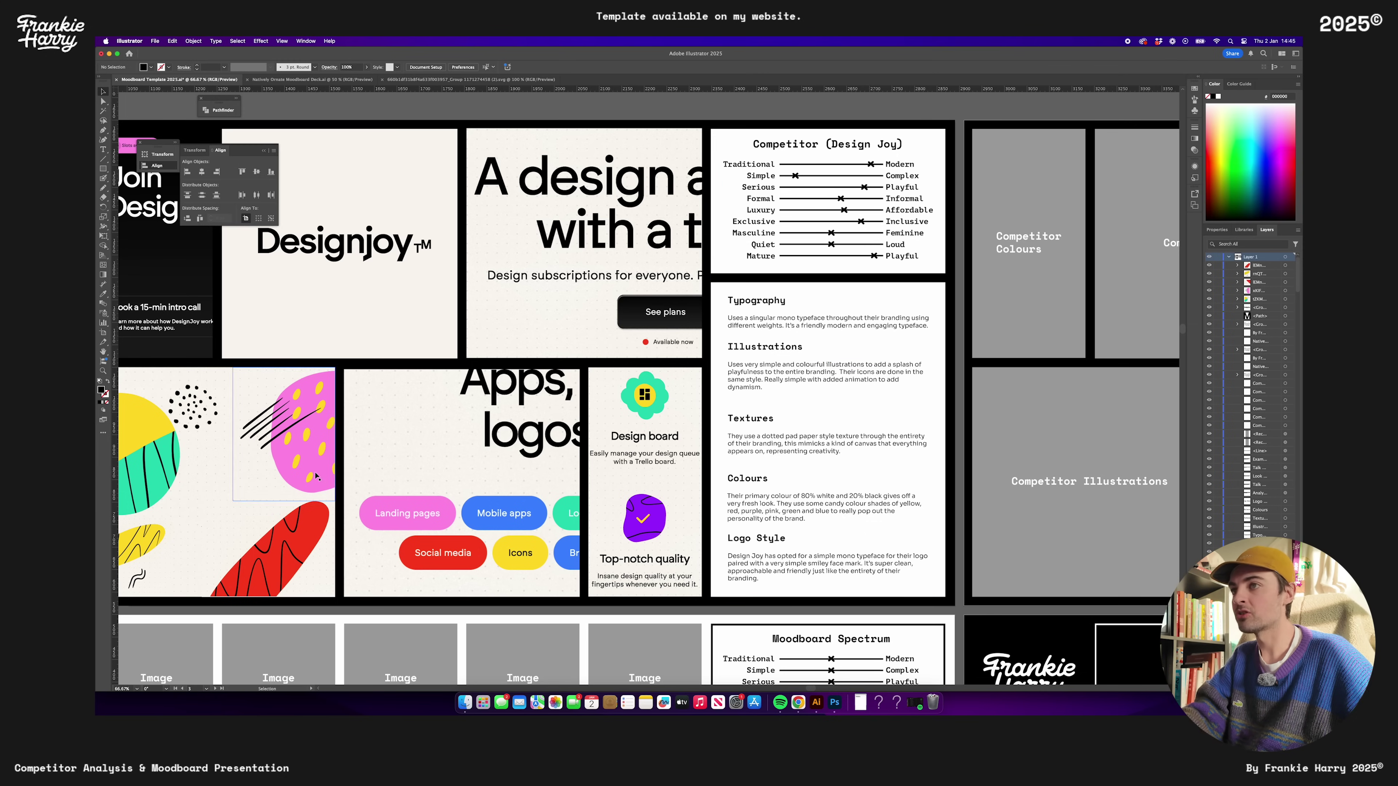
{"action": "scroll", "coordinate": [317, 476], "scroll_direction": "left", "scroll_amount": 2}
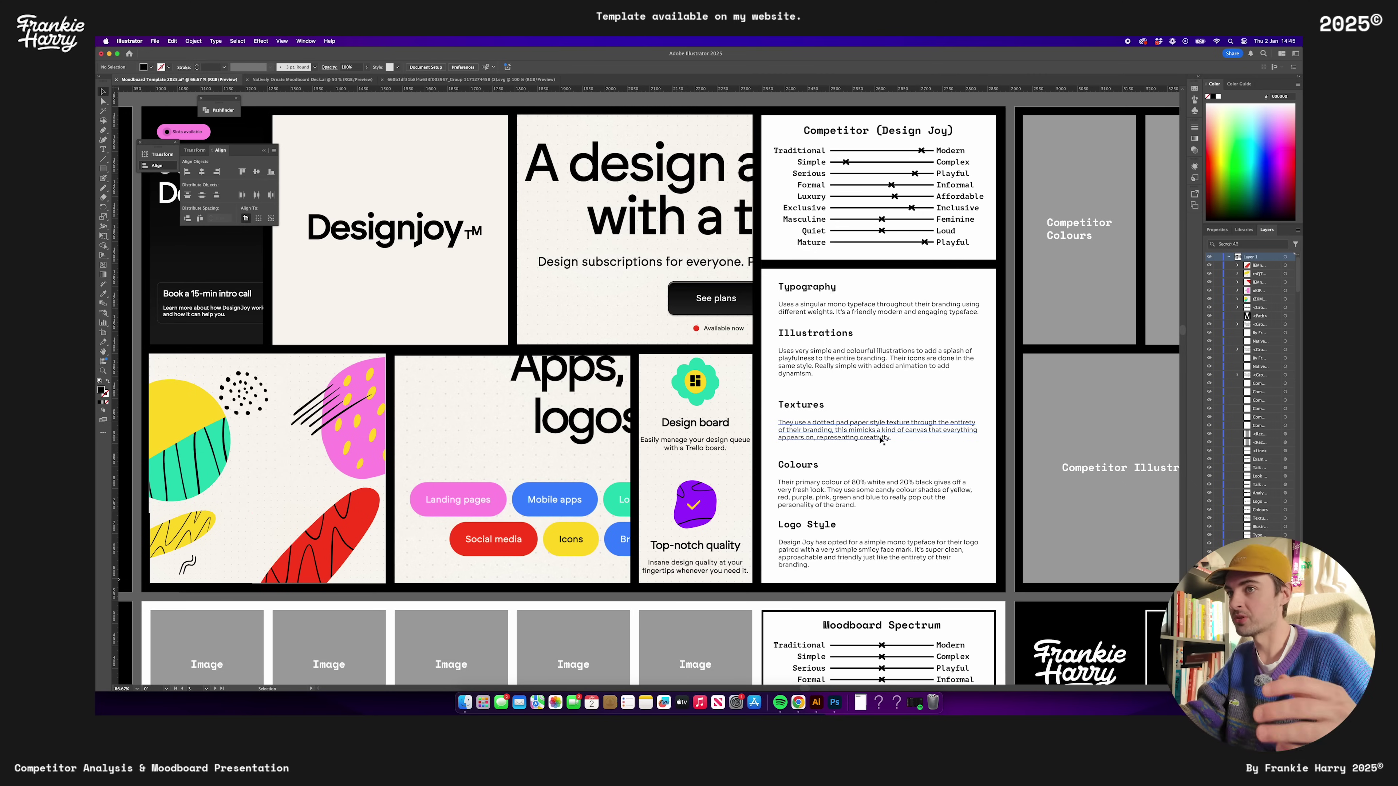
{"action": "scroll", "coordinate": [881, 439], "scroll_direction": "down", "scroll_amount": 1}
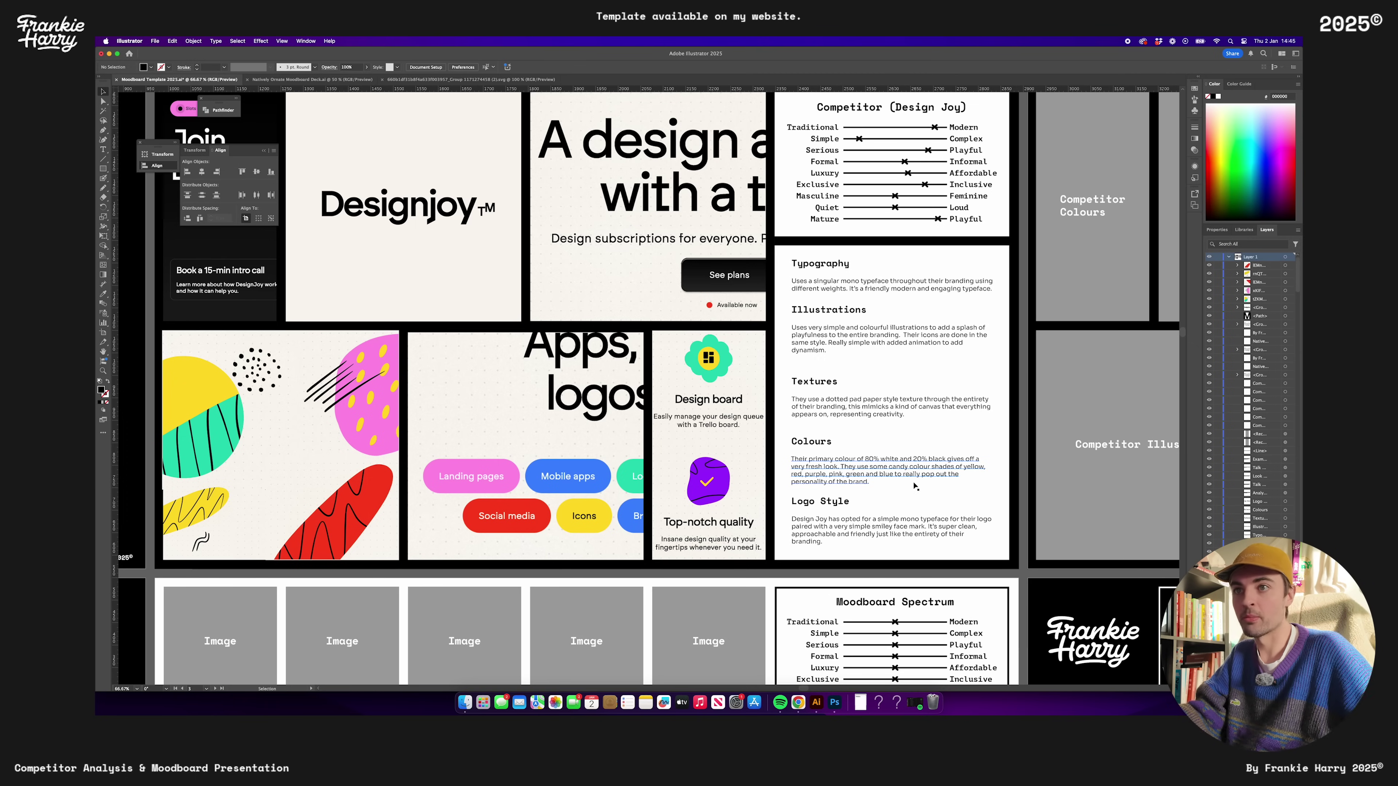
{"action": "scroll", "coordinate": [873, 517], "scroll_direction": "down", "scroll_amount": 1}
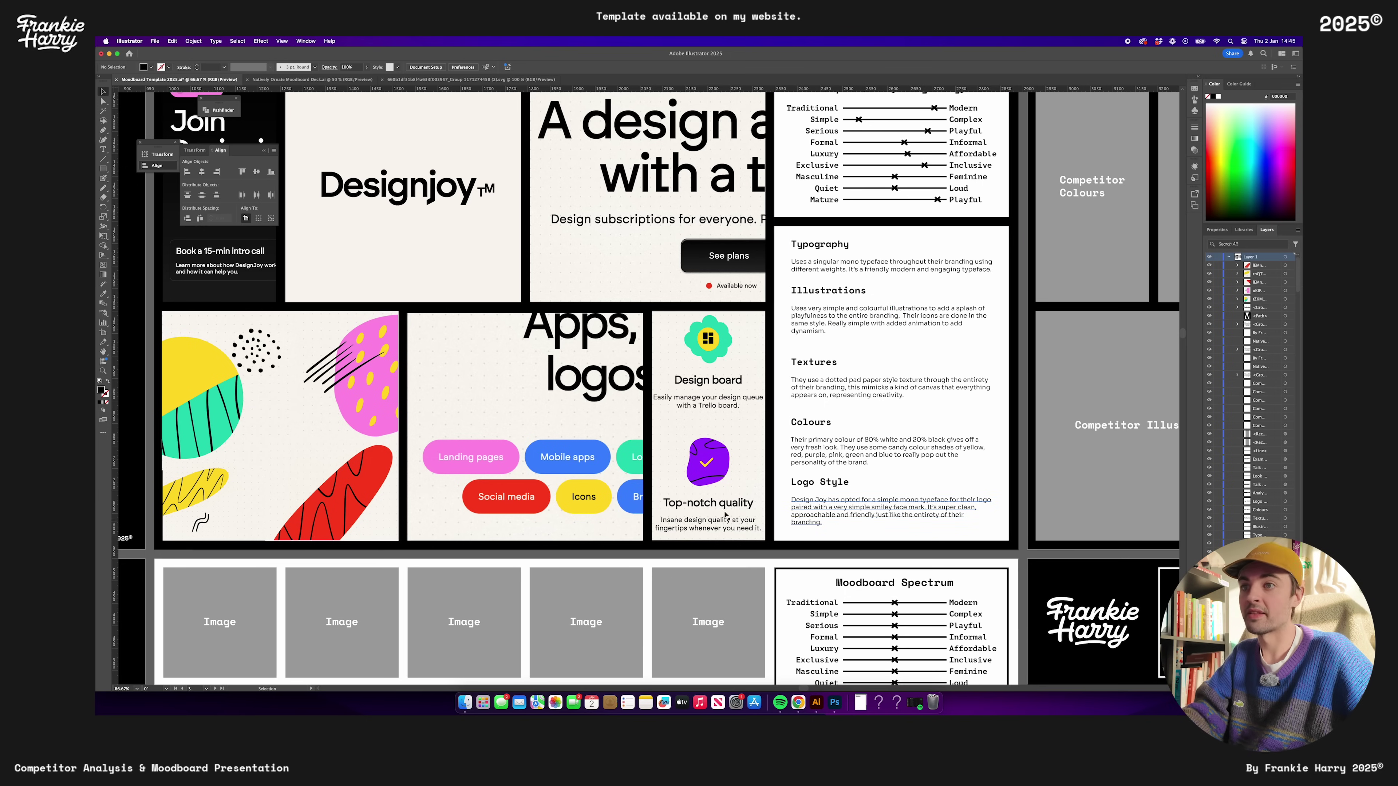
{"action": "left_click_drag", "start_coordinate": [640, 456], "coordinate": [695, 494]}
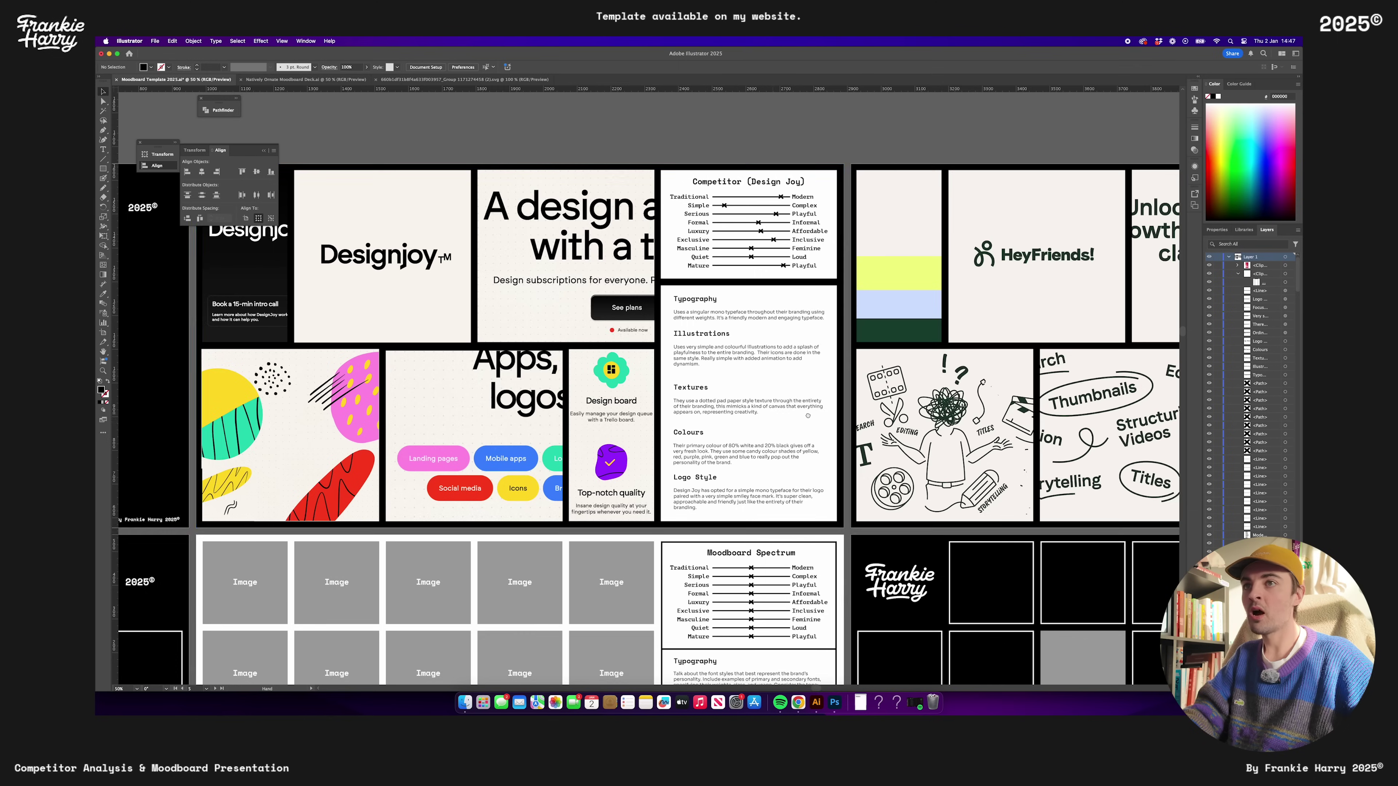
Examine the Ordinary Folk, Design Joy and HeyFriends competitor artboards, comparing their imagery, spectrums and written notes
{"action": "scroll", "coordinate": [681, 411], "scroll_direction": "right", "scroll_amount": 5}
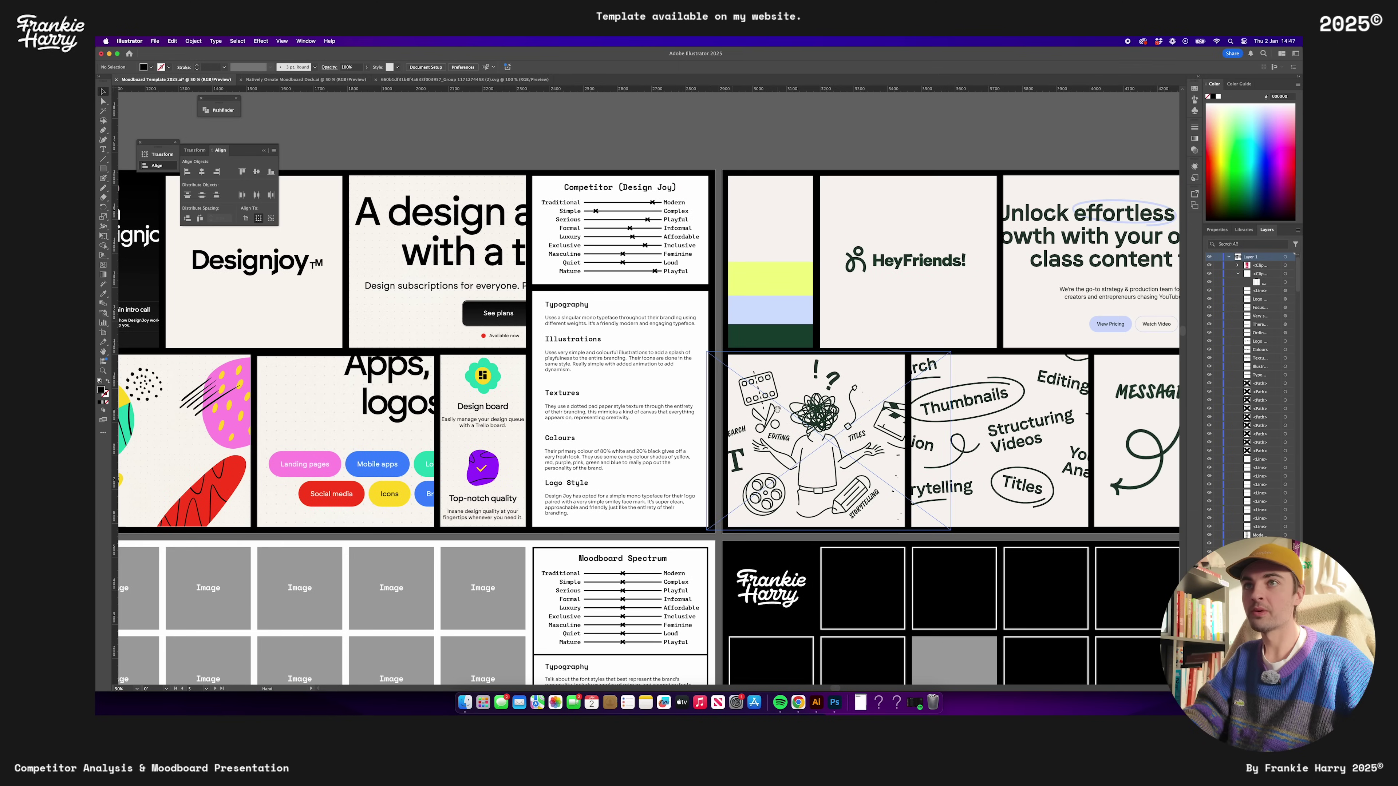
{"action": "scroll", "coordinate": [680, 410], "scroll_direction": "right", "scroll_amount": 2}
{"action": "scroll", "coordinate": [680, 410], "scroll_direction": "down", "scroll_amount": 3}
{"action": "scroll", "coordinate": [705, 396], "scroll_direction": "up", "scroll_amount": 5}
{"action": "scroll", "coordinate": [704, 397], "scroll_direction": "left", "scroll_amount": 5}
{"action": "scroll", "coordinate": [726, 378], "scroll_direction": "up", "scroll_amount": 2}
{"action": "scroll", "coordinate": [726, 378], "scroll_direction": "up", "scroll_amount": 2}
{"action": "scroll", "coordinate": [726, 378], "scroll_direction": "down", "scroll_amount": 2}
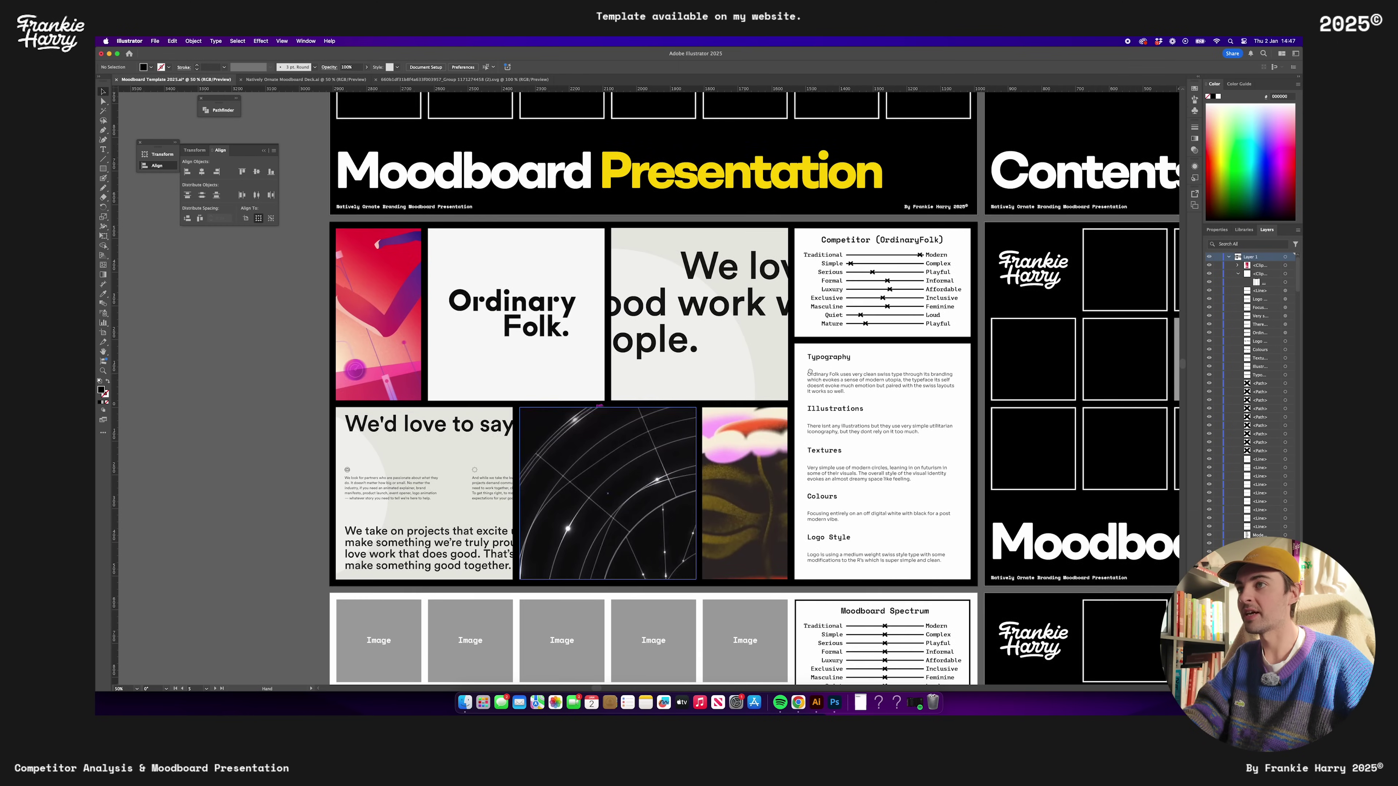
{"action": "scroll", "coordinate": [606, 386], "scroll_direction": "right", "scroll_amount": 5}
{"action": "scroll", "coordinate": [398, 356], "scroll_direction": "down", "scroll_amount": 3}
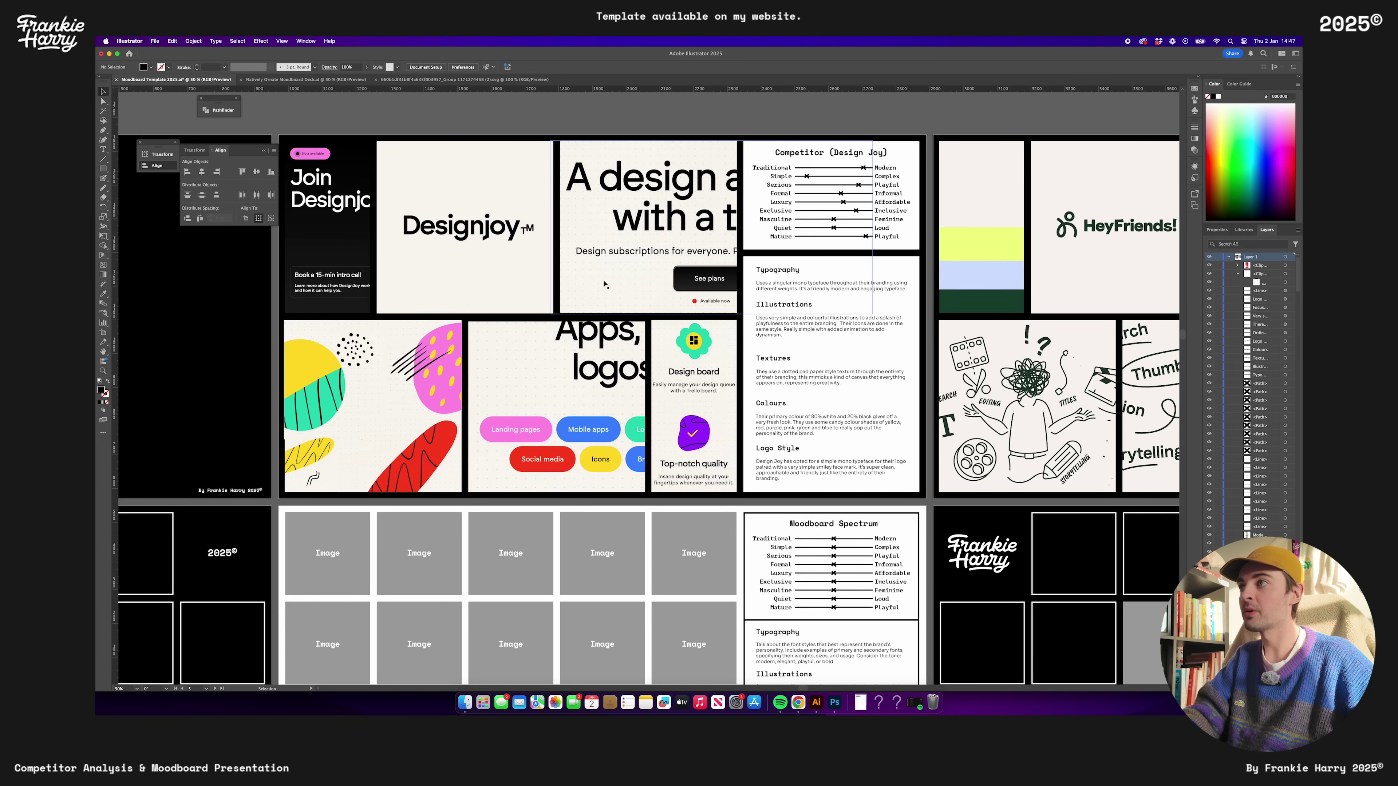
{"action": "scroll", "coordinate": [796, 366], "scroll_direction": "right", "scroll_amount": 8}
{"action": "scroll", "coordinate": [796, 367], "scroll_direction": "up", "scroll_amount": 1}
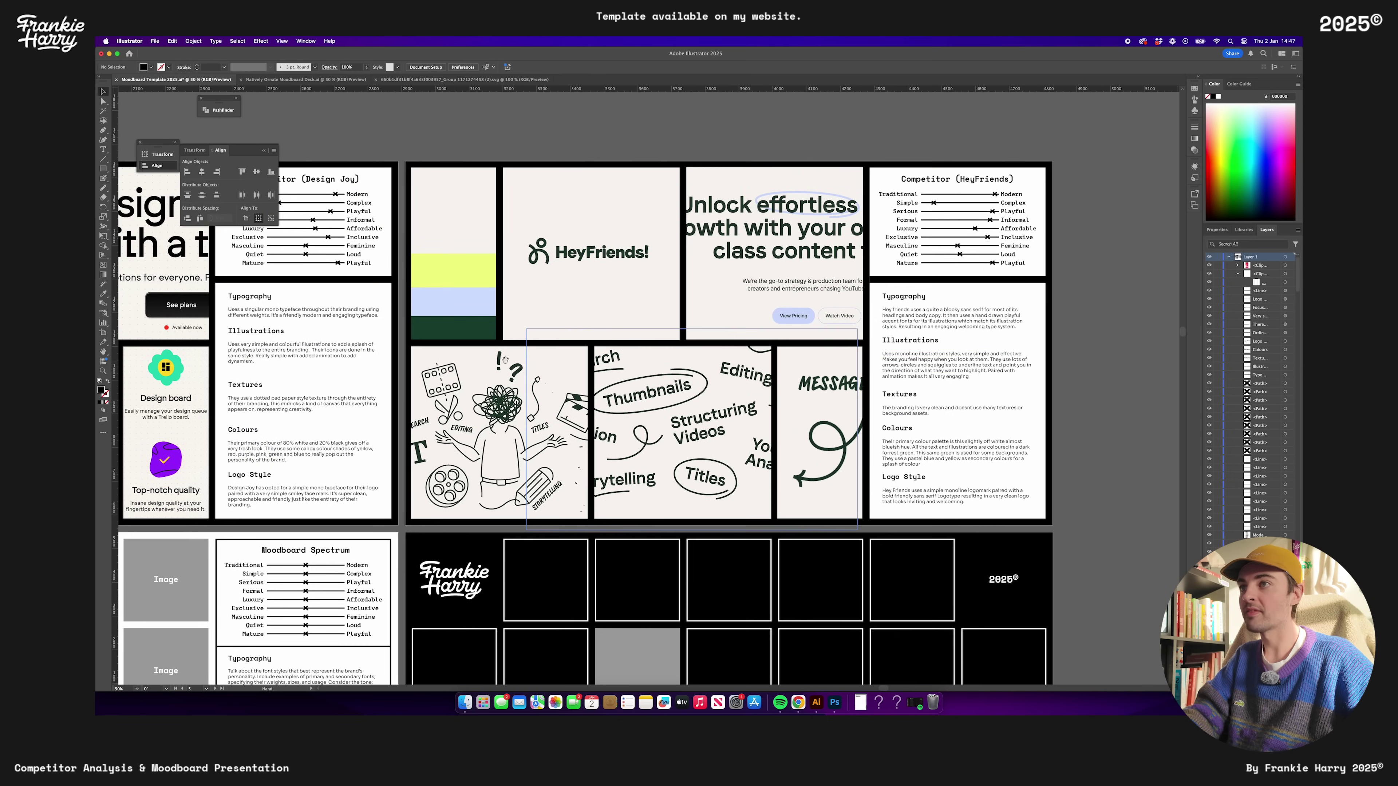
Review the HeyFriends illustrations and brand notes alongside the Design Joy and Ordinary Folk competitor artboards
{"action": "scroll", "coordinate": [716, 397], "scroll_direction": "right", "scroll_amount": 2}
{"action": "scroll", "coordinate": [715, 396], "scroll_direction": "down", "scroll_amount": 1}
{"action": "key", "text": "v"}
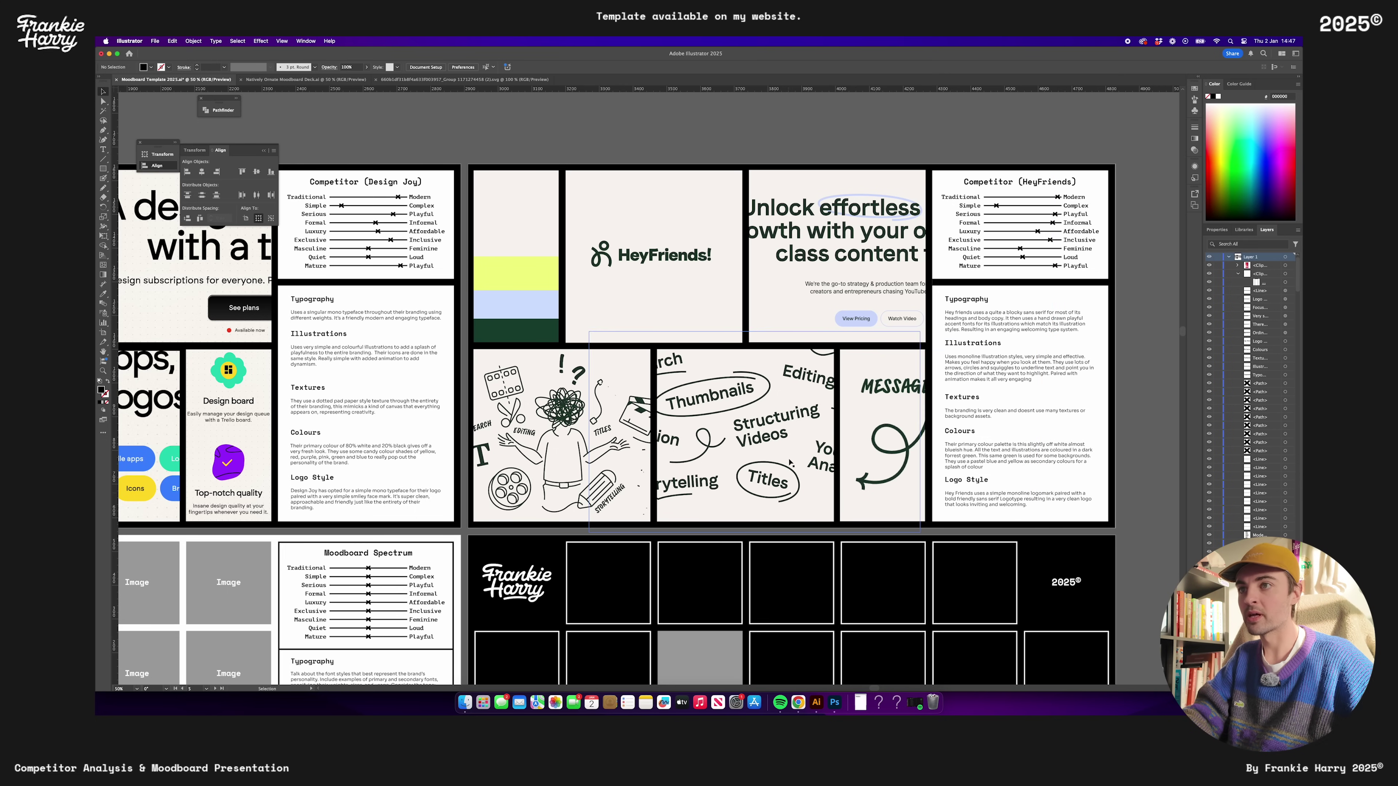
{"action": "scroll", "coordinate": [661, 430], "scroll_direction": "right", "scroll_amount": 3}
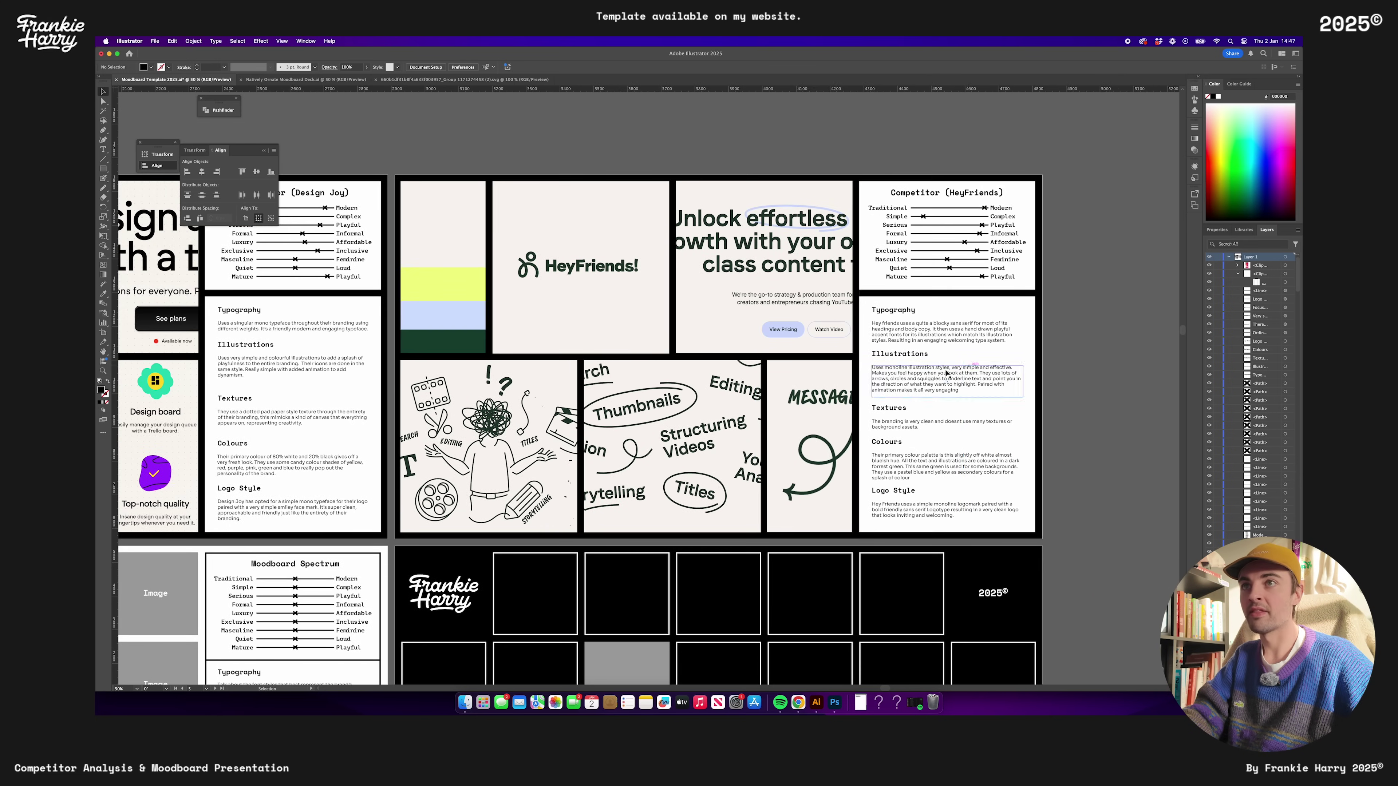
{"action": "scroll", "coordinate": [389, 382], "scroll_direction": "left", "scroll_amount": 2}
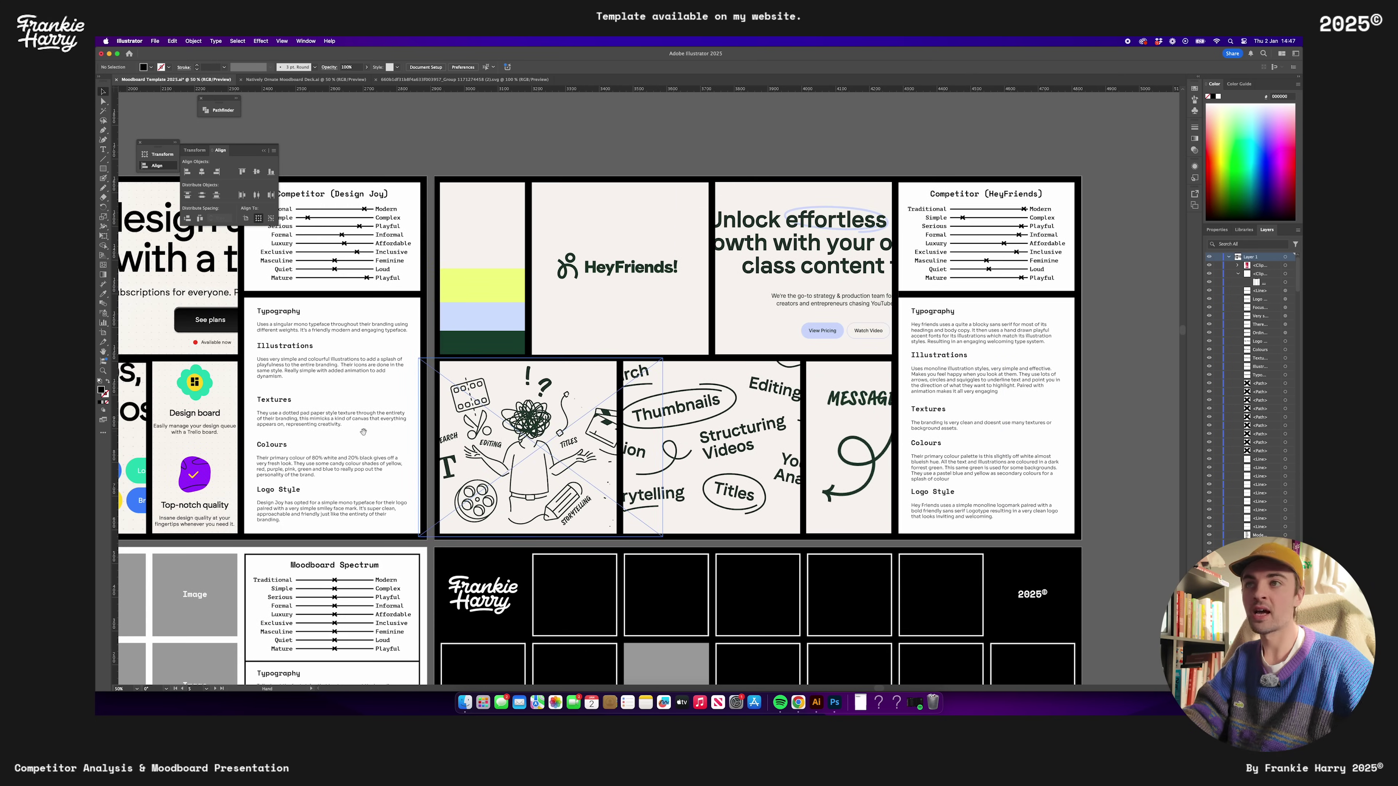
{"action": "scroll", "coordinate": [446, 468], "scroll_direction": "left", "scroll_amount": 10}
{"action": "scroll", "coordinate": [446, 468], "scroll_direction": "down", "scroll_amount": 4}
{"action": "scroll", "coordinate": [446, 468], "scroll_direction": "up", "scroll_amount": 5}
{"action": "scroll", "coordinate": [446, 469], "scroll_direction": "right", "scroll_amount": 8}
{"action": "scroll", "coordinate": [710, 406], "scroll_direction": "left", "scroll_amount": 9}
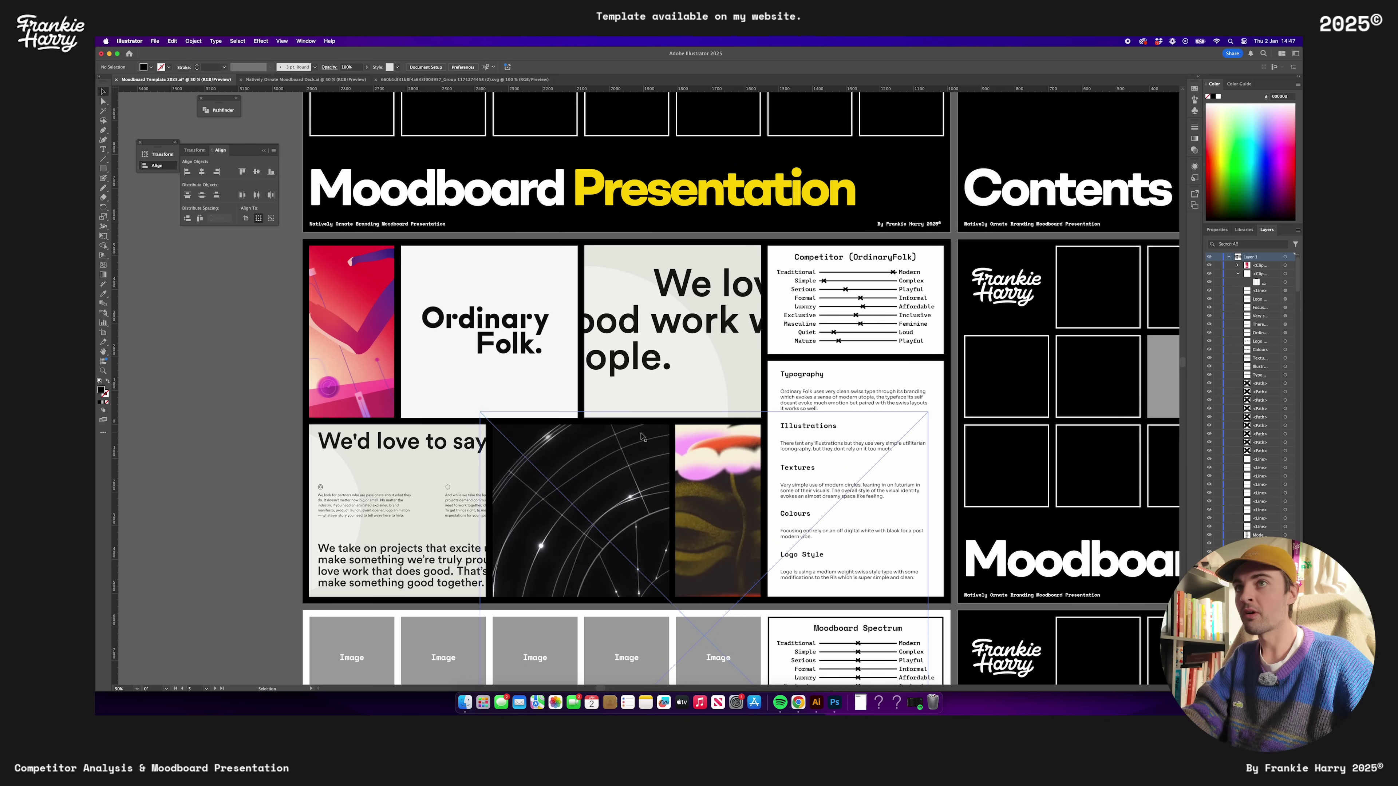
{"action": "scroll", "coordinate": [643, 437], "scroll_direction": "right", "scroll_amount": 15}
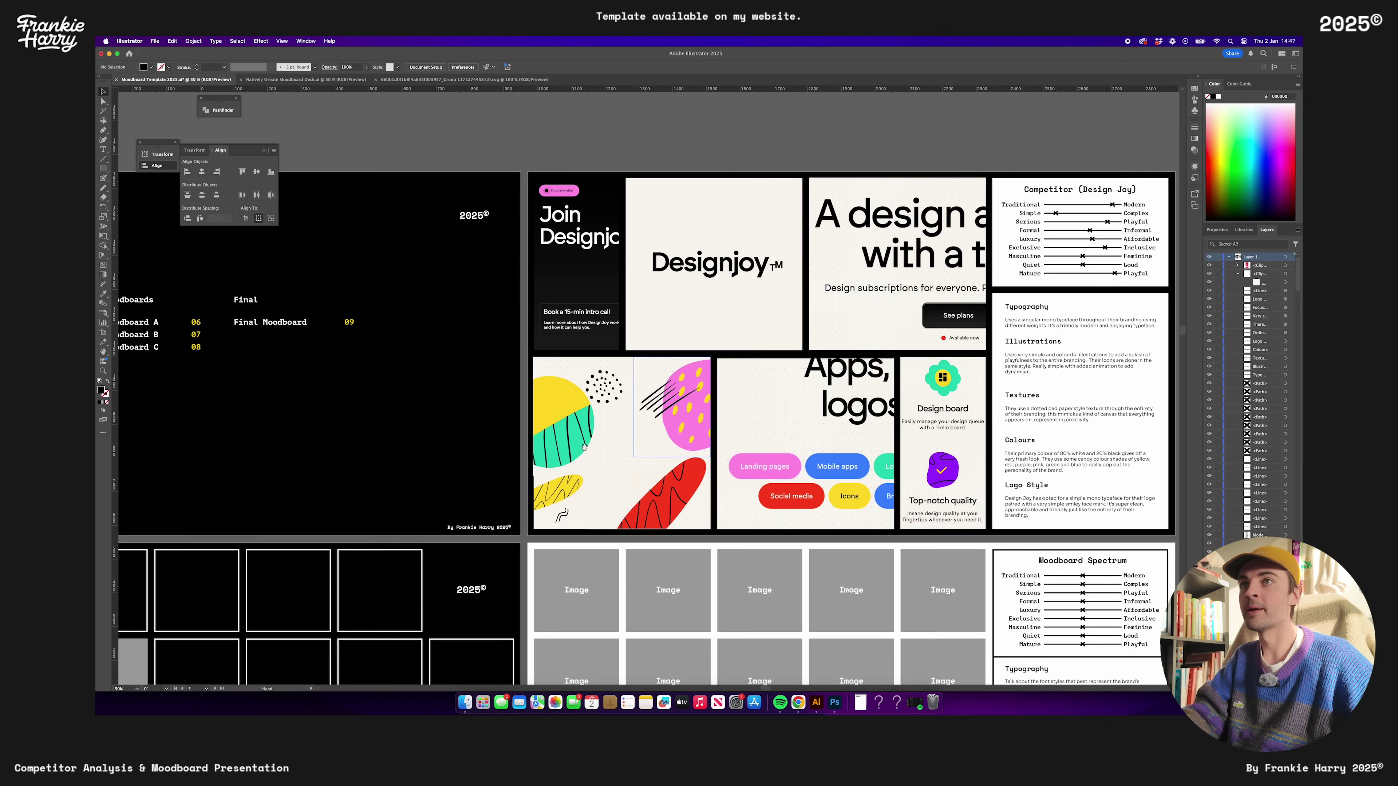
Examine the blank Moodboard A layout, including its image and colour placeholders, moodboard spectrum and description sections
{"action": "scroll", "coordinate": [568, 450], "scroll_direction": "right", "scroll_amount": 5}
{"action": "scroll", "coordinate": [495, 440], "scroll_direction": "down", "scroll_amount": 5}
{"action": "scroll", "coordinate": [419, 428], "scroll_direction": "left", "scroll_amount": 8}
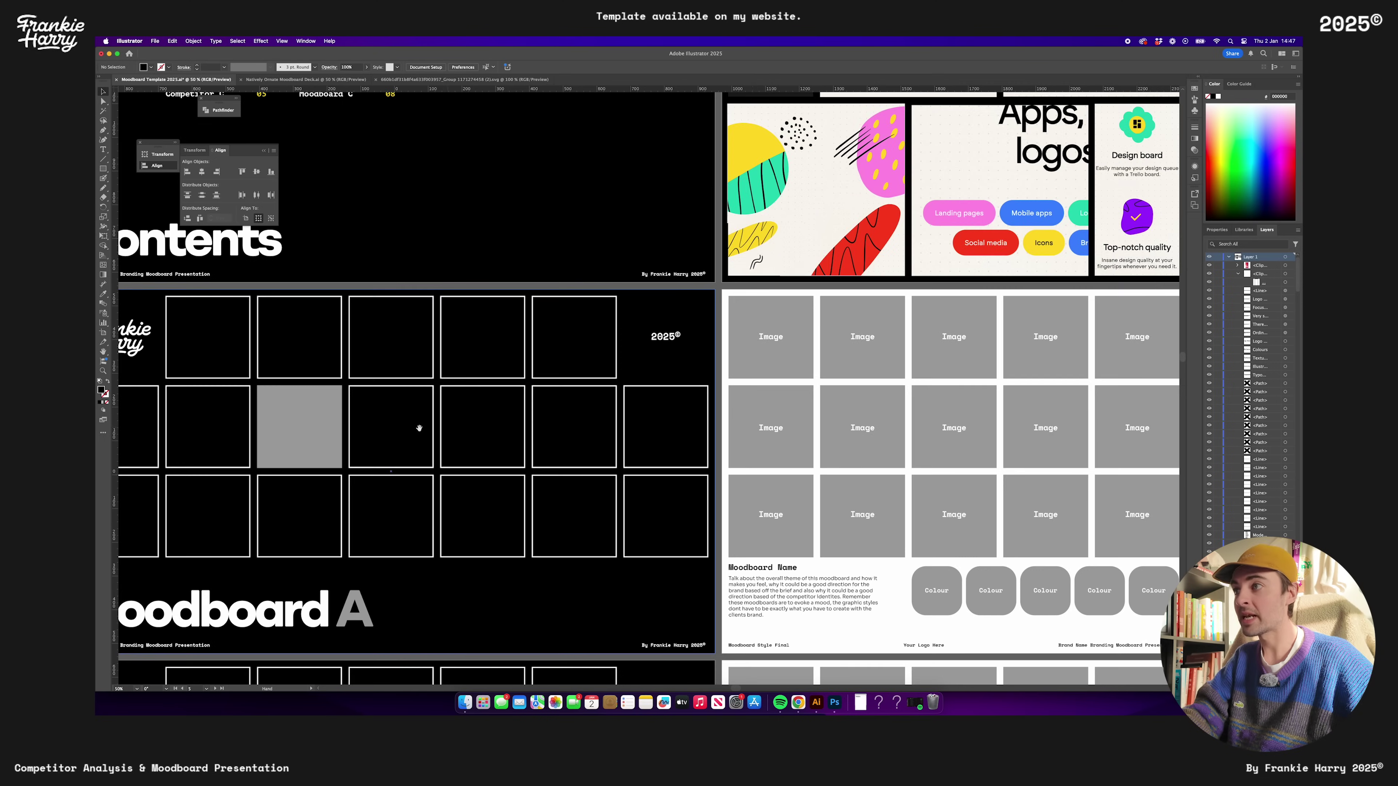
{"action": "scroll", "coordinate": [419, 429], "scroll_direction": "down", "scroll_amount": 5}
{"action": "scroll", "coordinate": [470, 384], "scroll_direction": "right", "scroll_amount": 4}
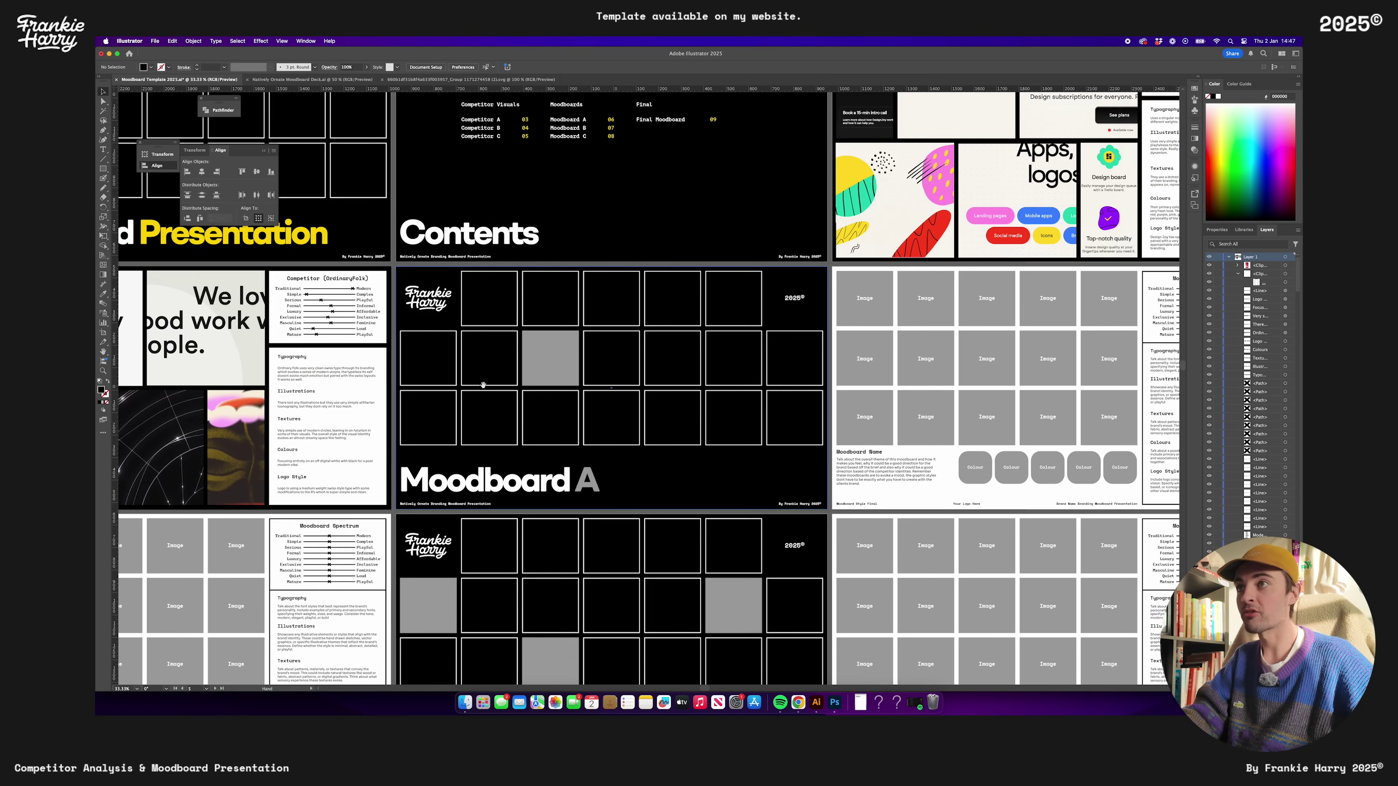
{"action": "scroll", "coordinate": [470, 384], "scroll_direction": "right", "scroll_amount": 3}
{"action": "scroll", "coordinate": [501, 397], "scroll_direction": "up", "scroll_amount": 3}
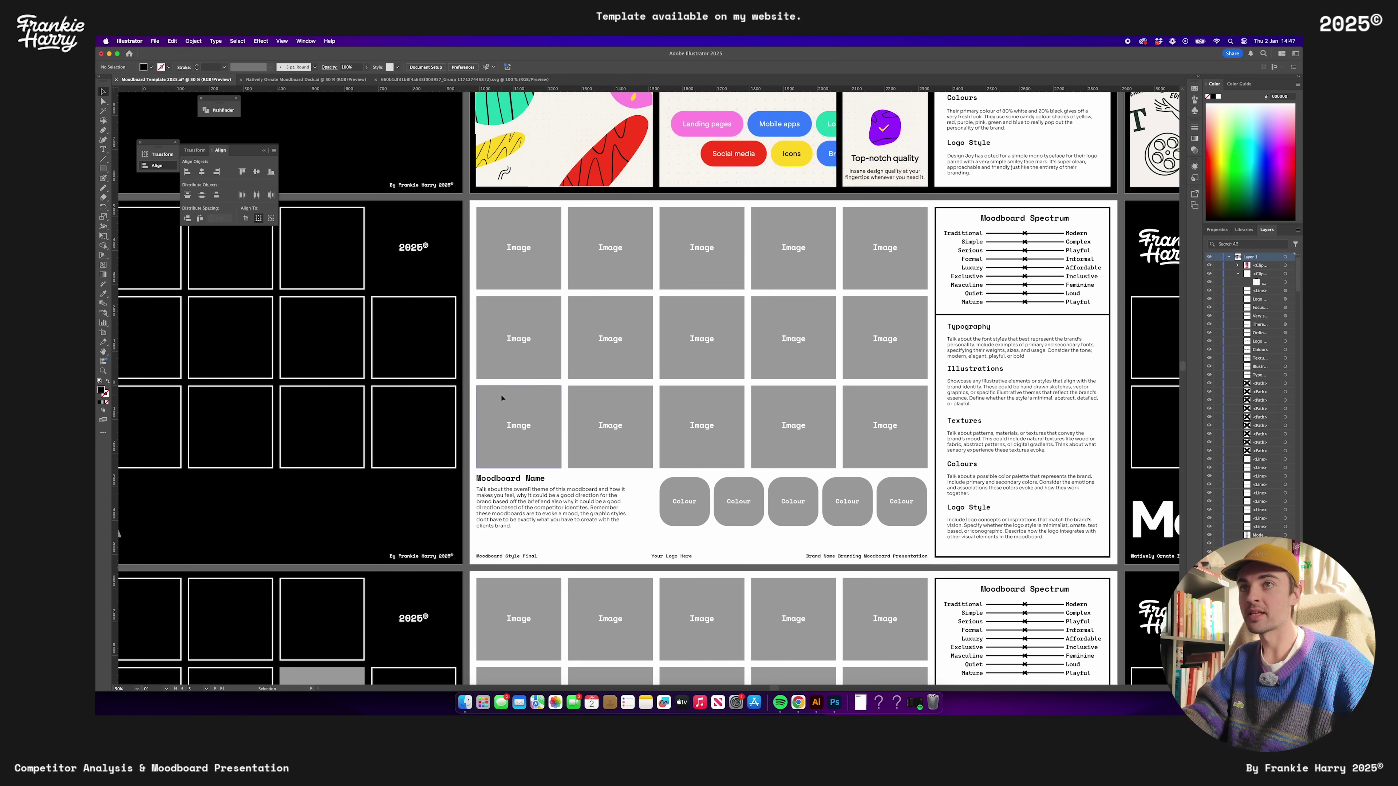
{"action": "scroll", "coordinate": [502, 397], "scroll_direction": "right", "scroll_amount": 3}
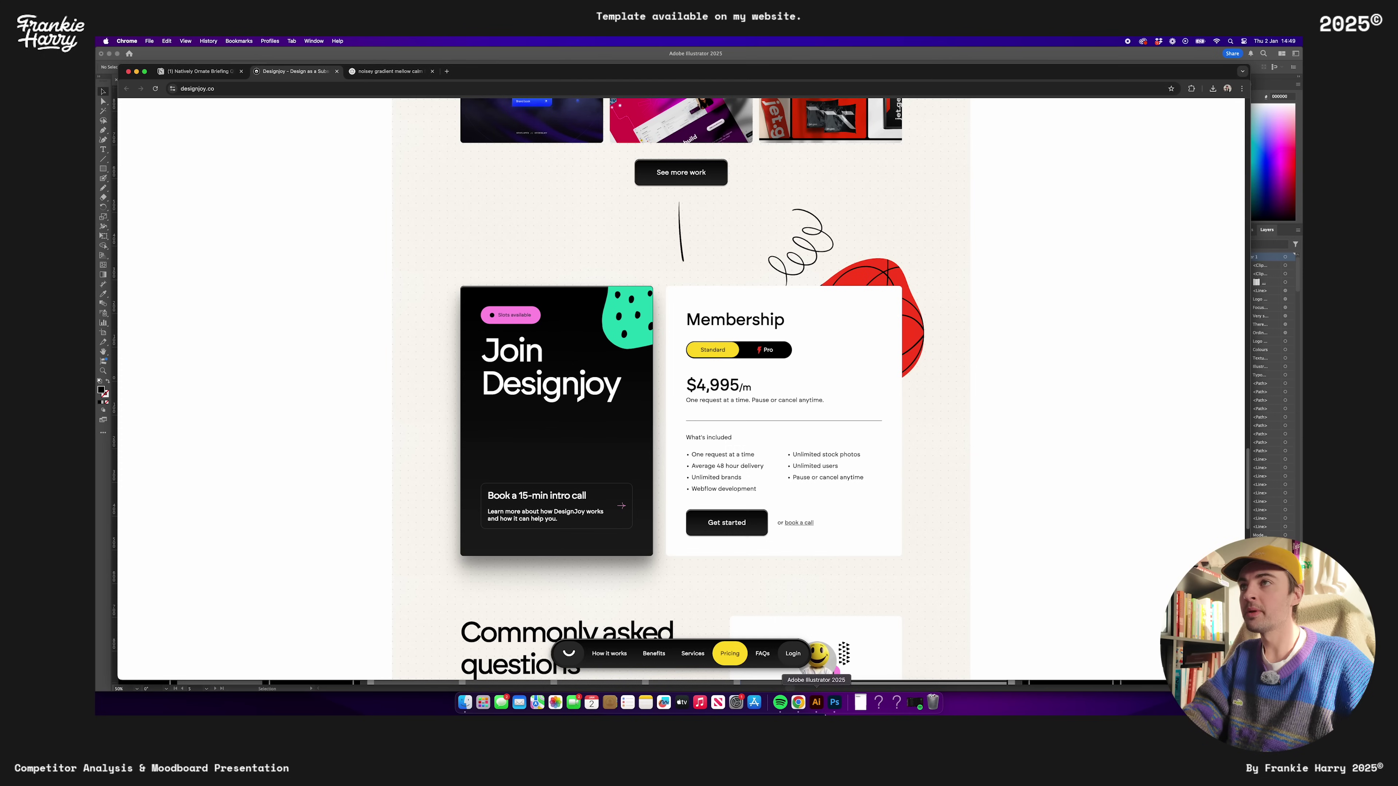
Browse the Cosmos results for "noisey gradient mellow calm feeling" in the browser for moodboard imagery
{"action": "left_click", "coordinate": [388, 71]}
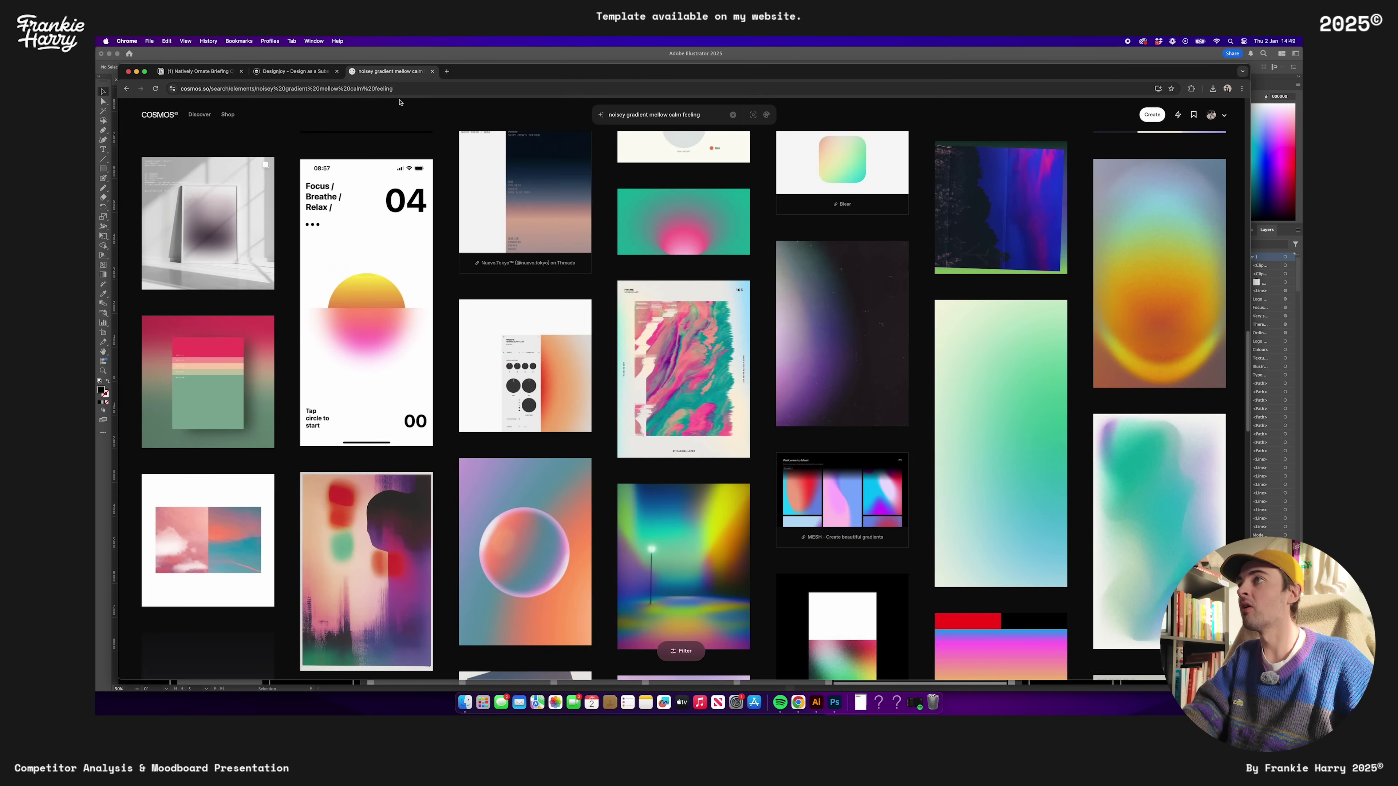
{"action": "scroll", "coordinate": [614, 361], "scroll_direction": "up", "scroll_amount": 10}
{"action": "scroll", "coordinate": [614, 360], "scroll_direction": "up", "scroll_amount": 10}
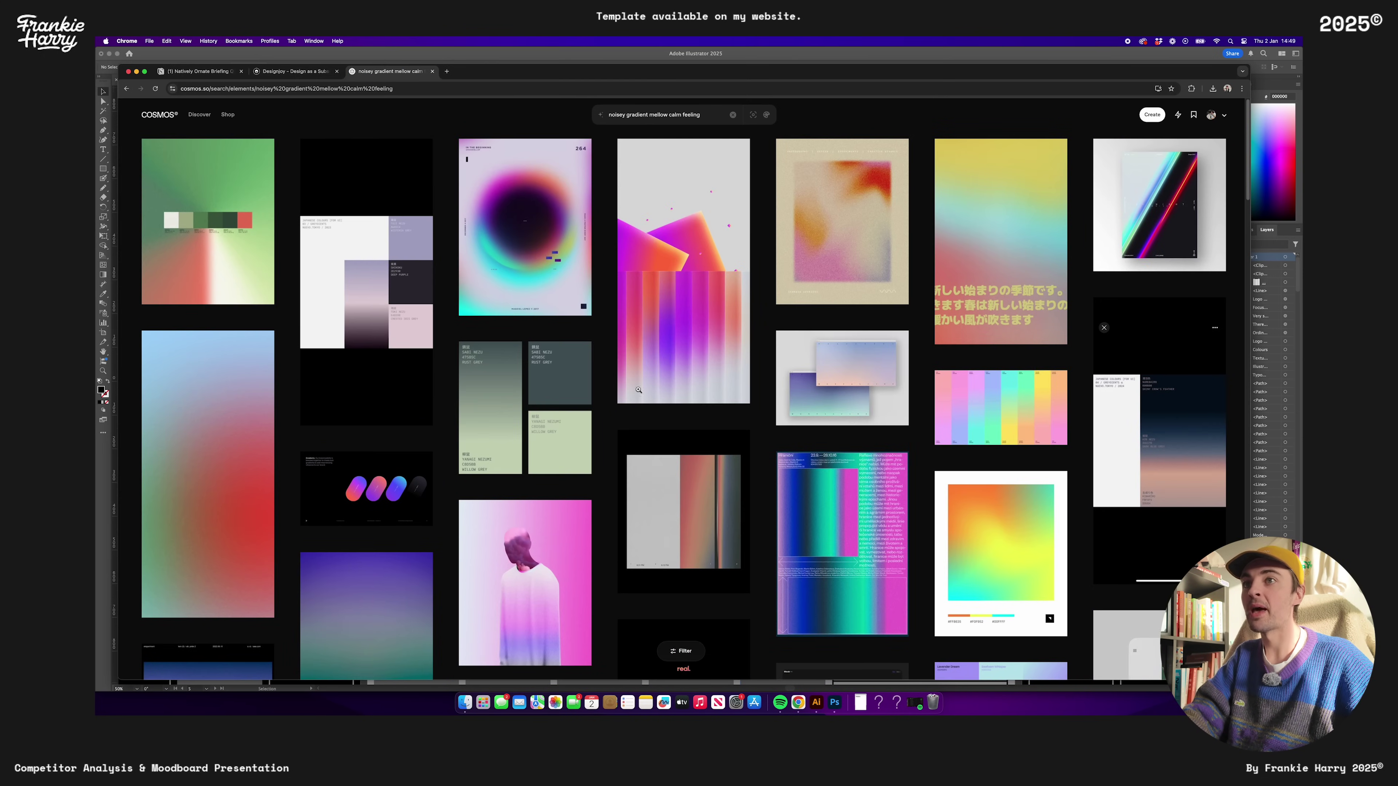
{"action": "mouse_move", "coordinate": [636, 388]}
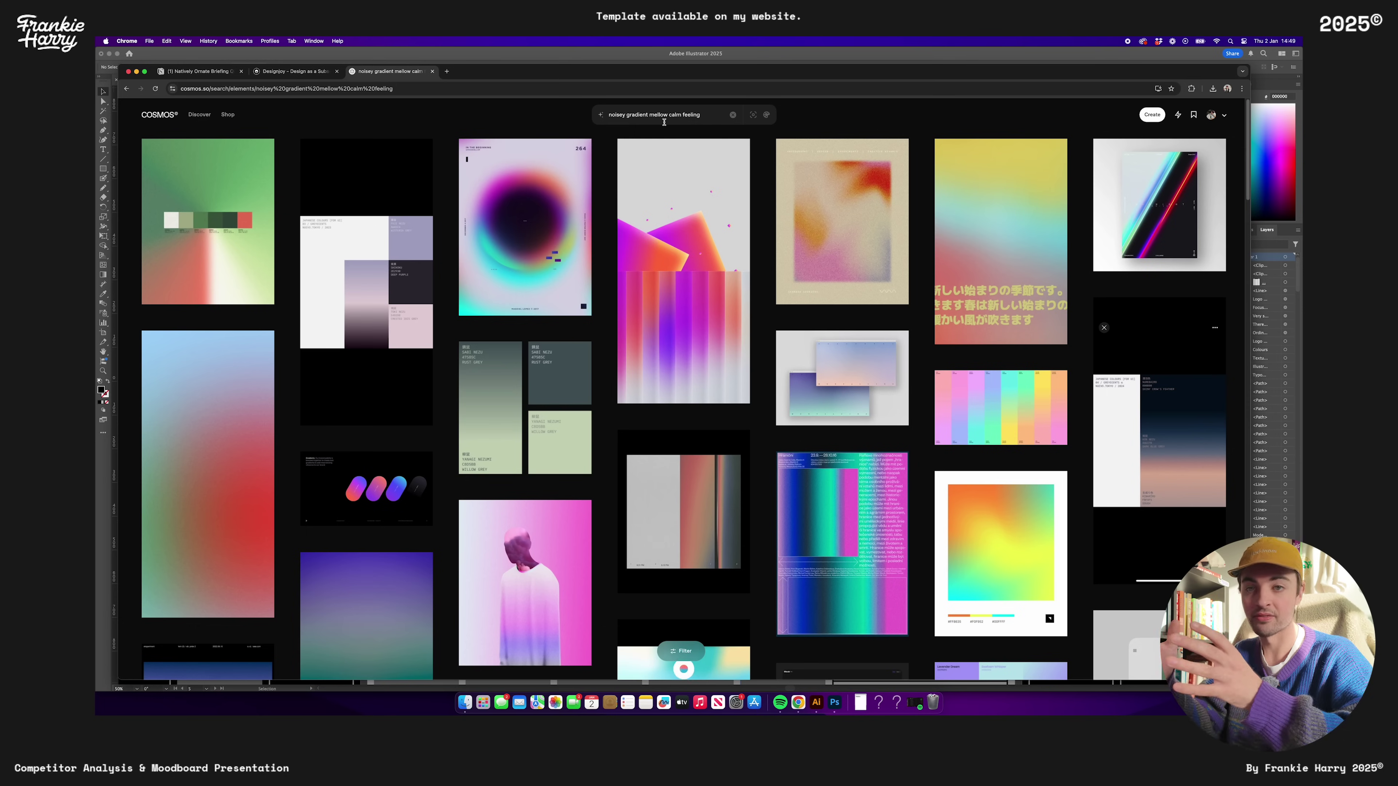
{"action": "scroll", "coordinate": [692, 278], "scroll_direction": "down", "scroll_amount": 10}
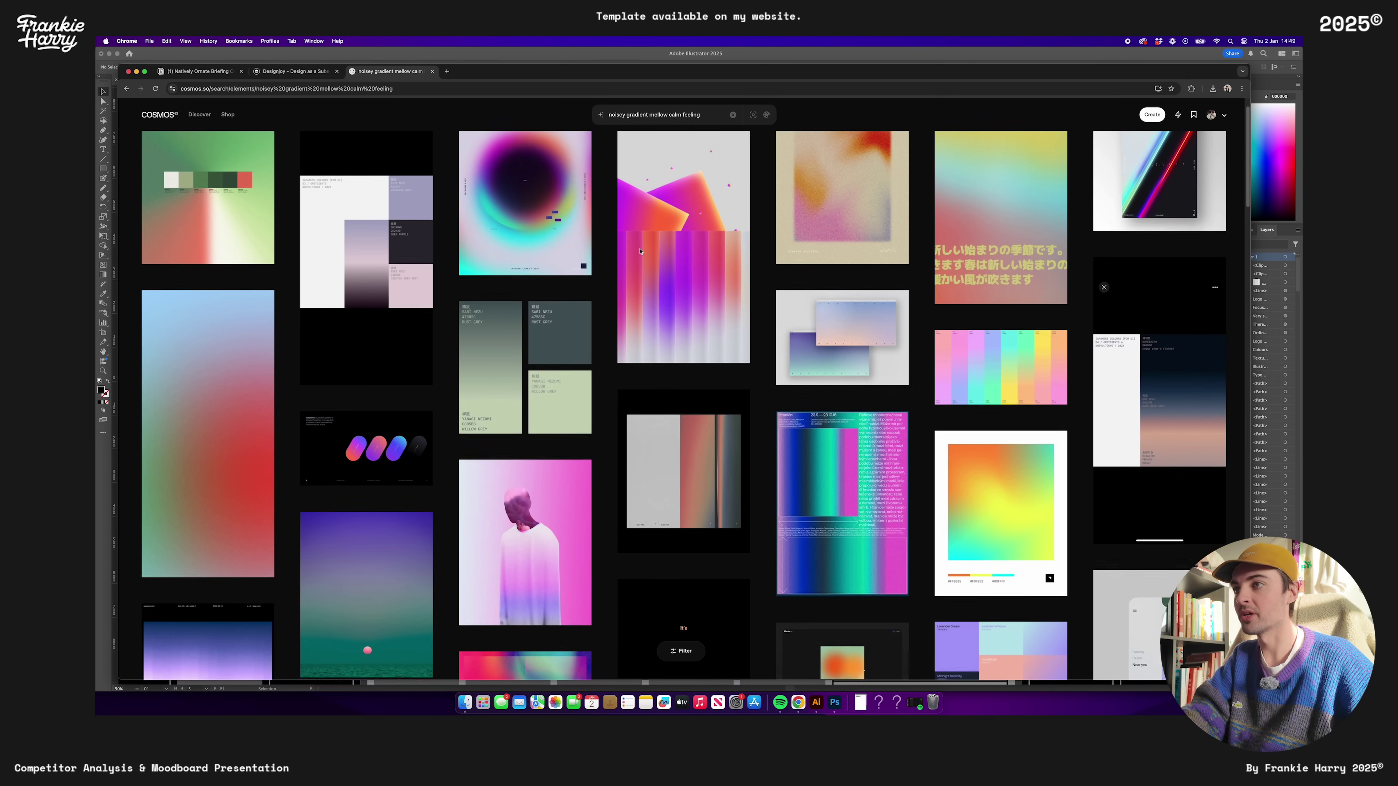
{"action": "scroll", "coordinate": [693, 278], "scroll_direction": "down", "scroll_amount": 8}
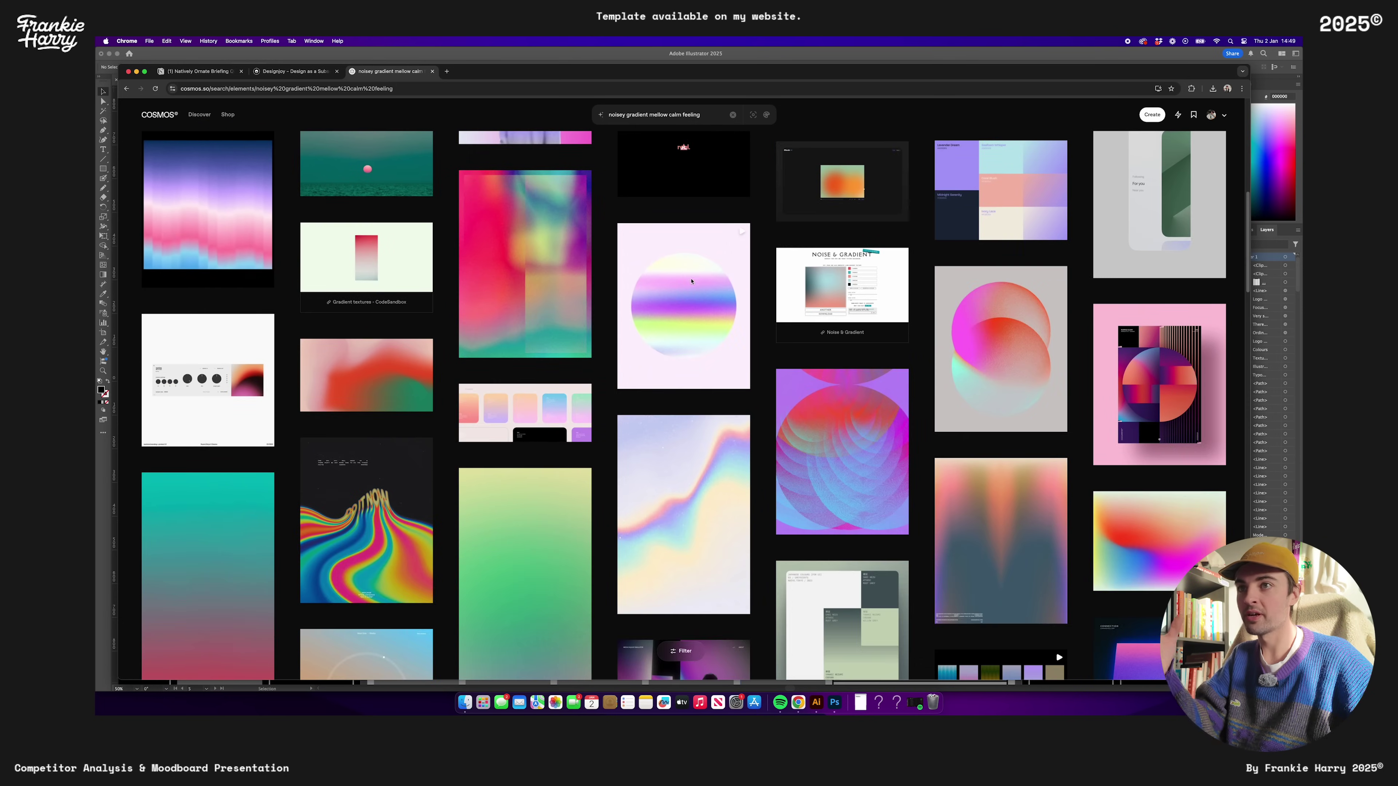
{"action": "scroll", "coordinate": [688, 272], "scroll_direction": "up", "scroll_amount": 15}
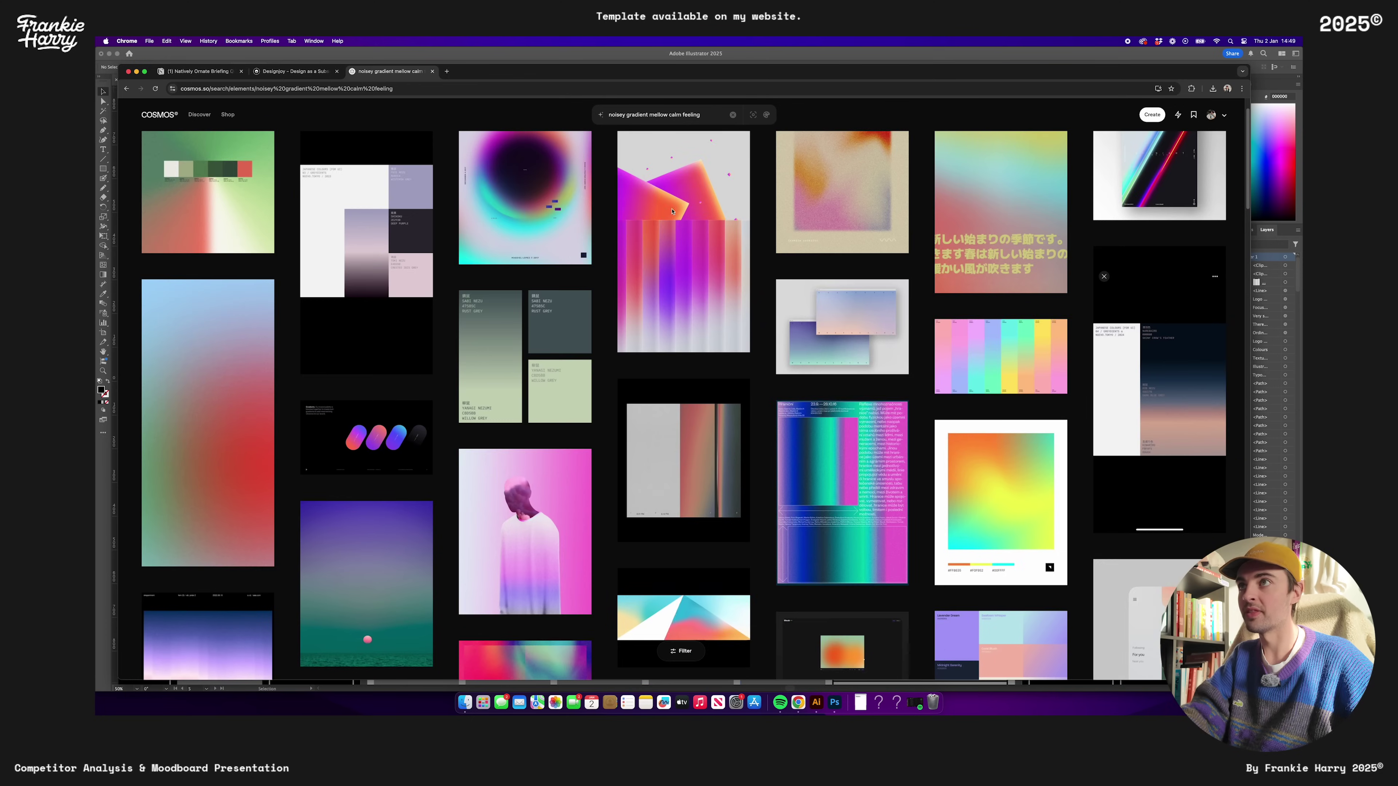
Search Cosmos for "Mono logotype modern"
{"action": "left_click", "coordinate": [662, 113]}
{"action": "type", "text": "Mono logo"}
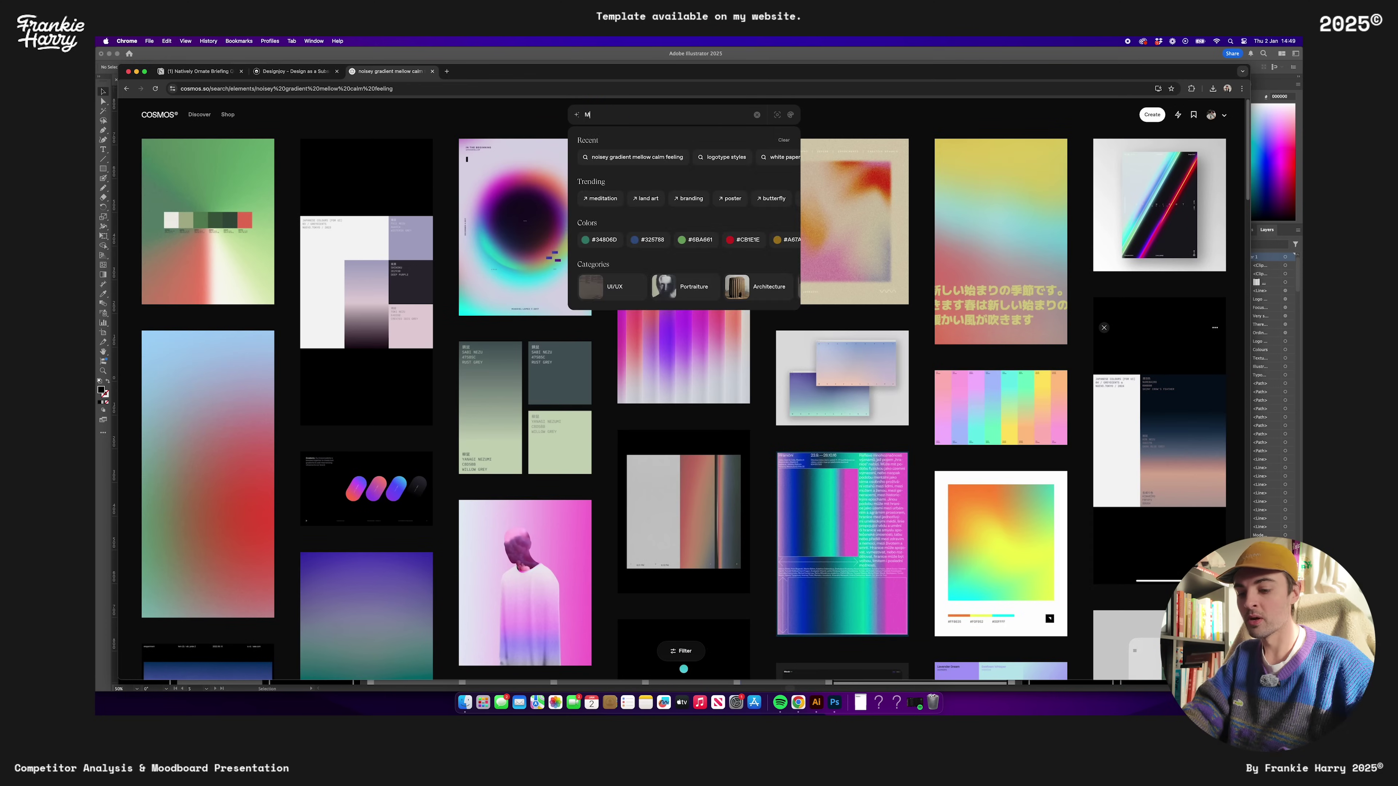
{"action": "type", "text": "type modern"}
{"action": "key", "text": "Return"}
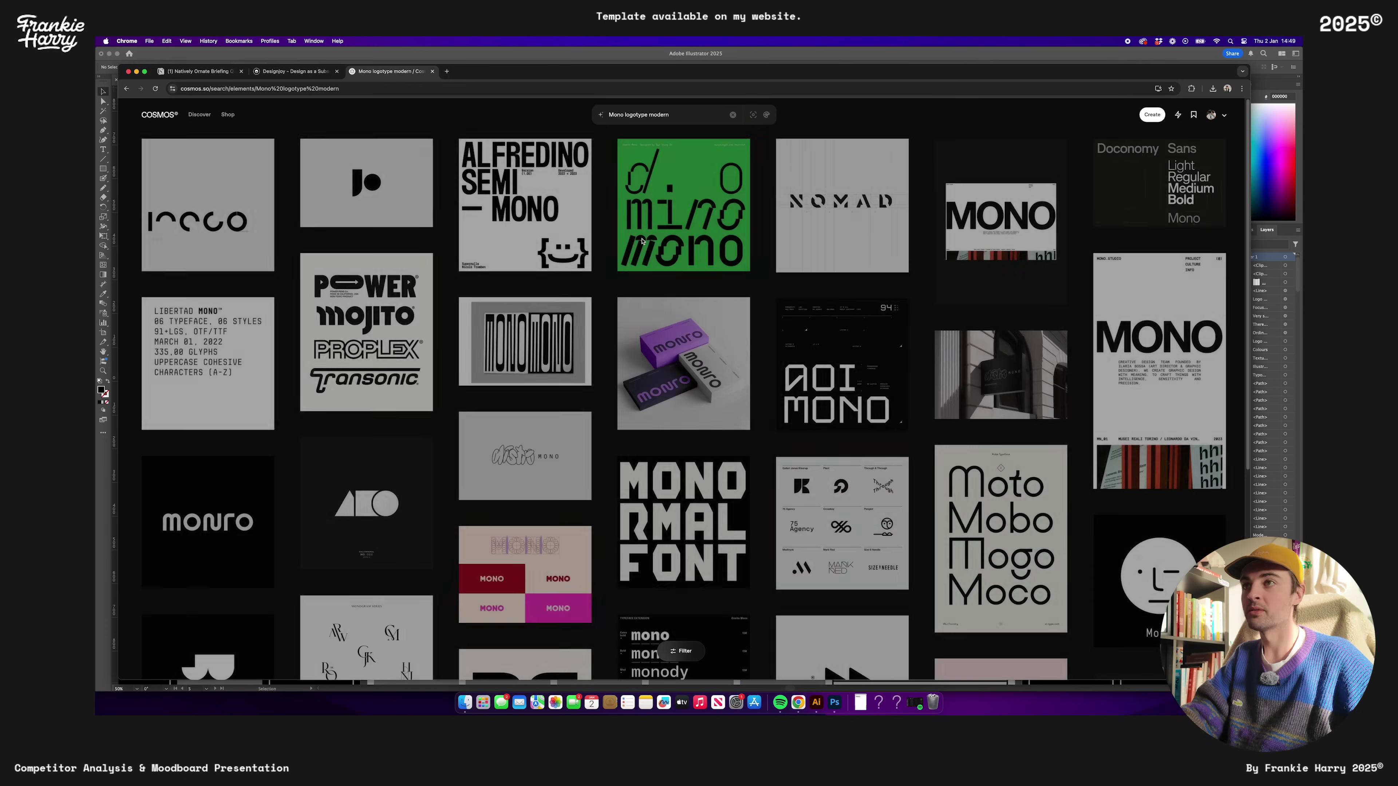
Look through the mono logotype results for modern wordmarks and typefaces suited to the moodboard
{"action": "scroll", "coordinate": [431, 286], "scroll_direction": "down", "scroll_amount": 10}
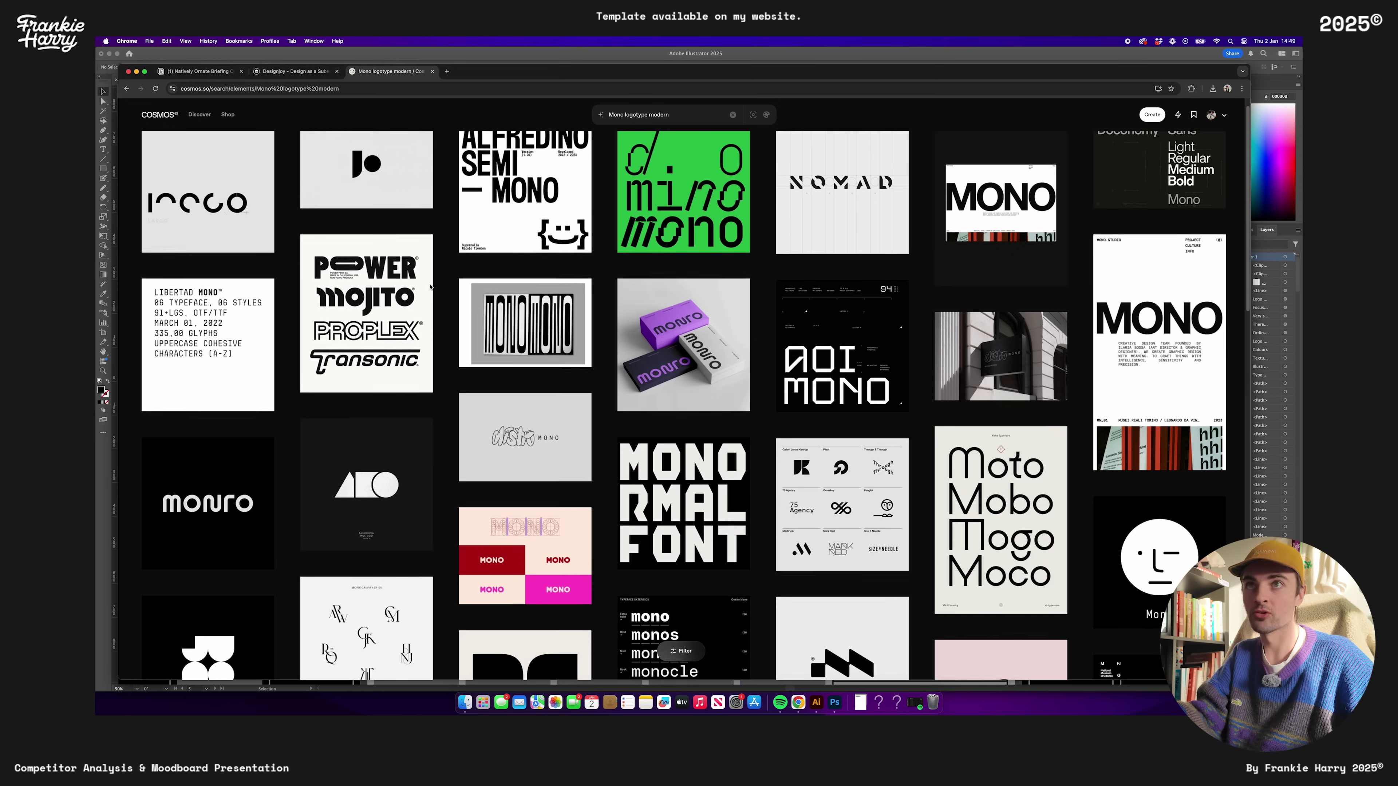
{"action": "scroll", "coordinate": [431, 286], "scroll_direction": "down", "scroll_amount": 10}
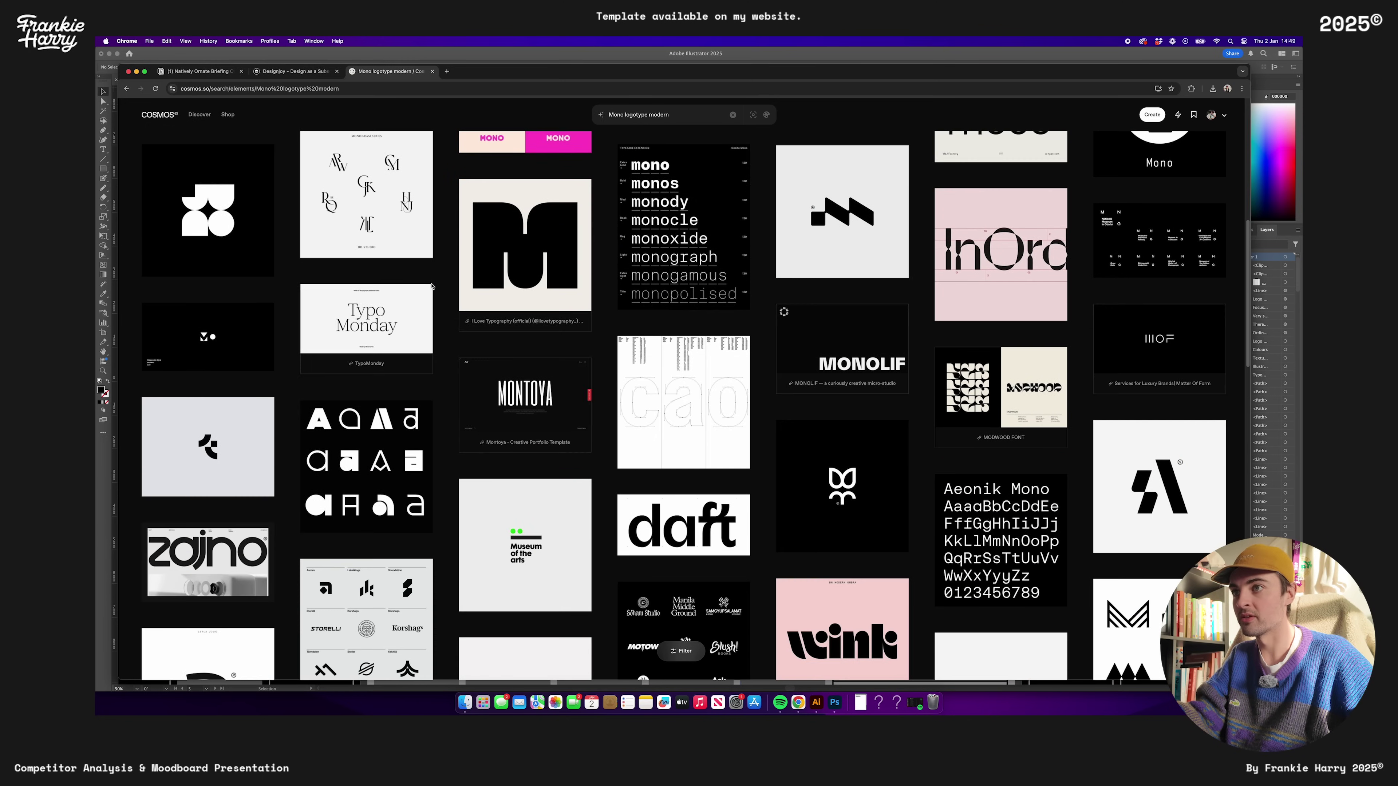
{"action": "scroll", "coordinate": [567, 348], "scroll_direction": "down", "scroll_amount": 12}
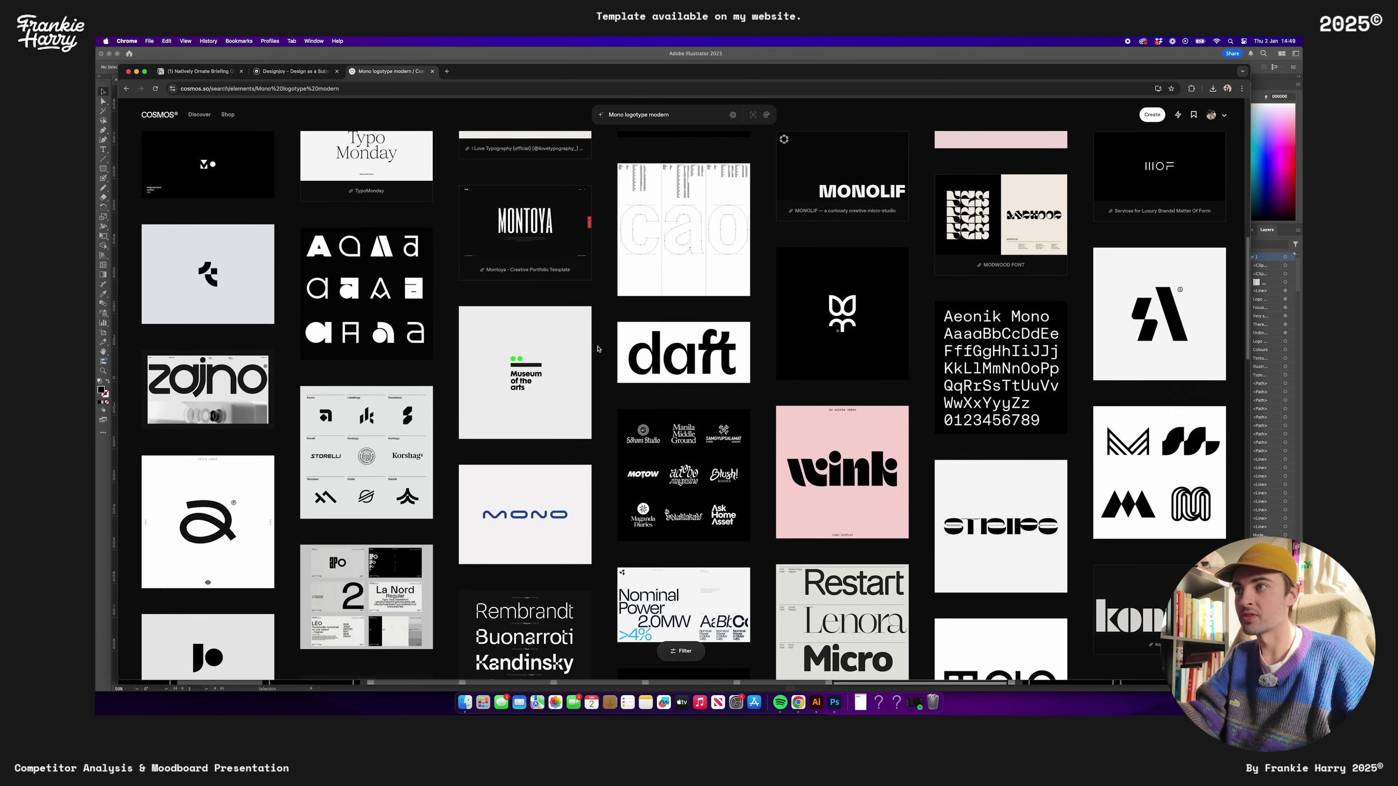
{"action": "scroll", "coordinate": [566, 348], "scroll_direction": "down", "scroll_amount": 14}
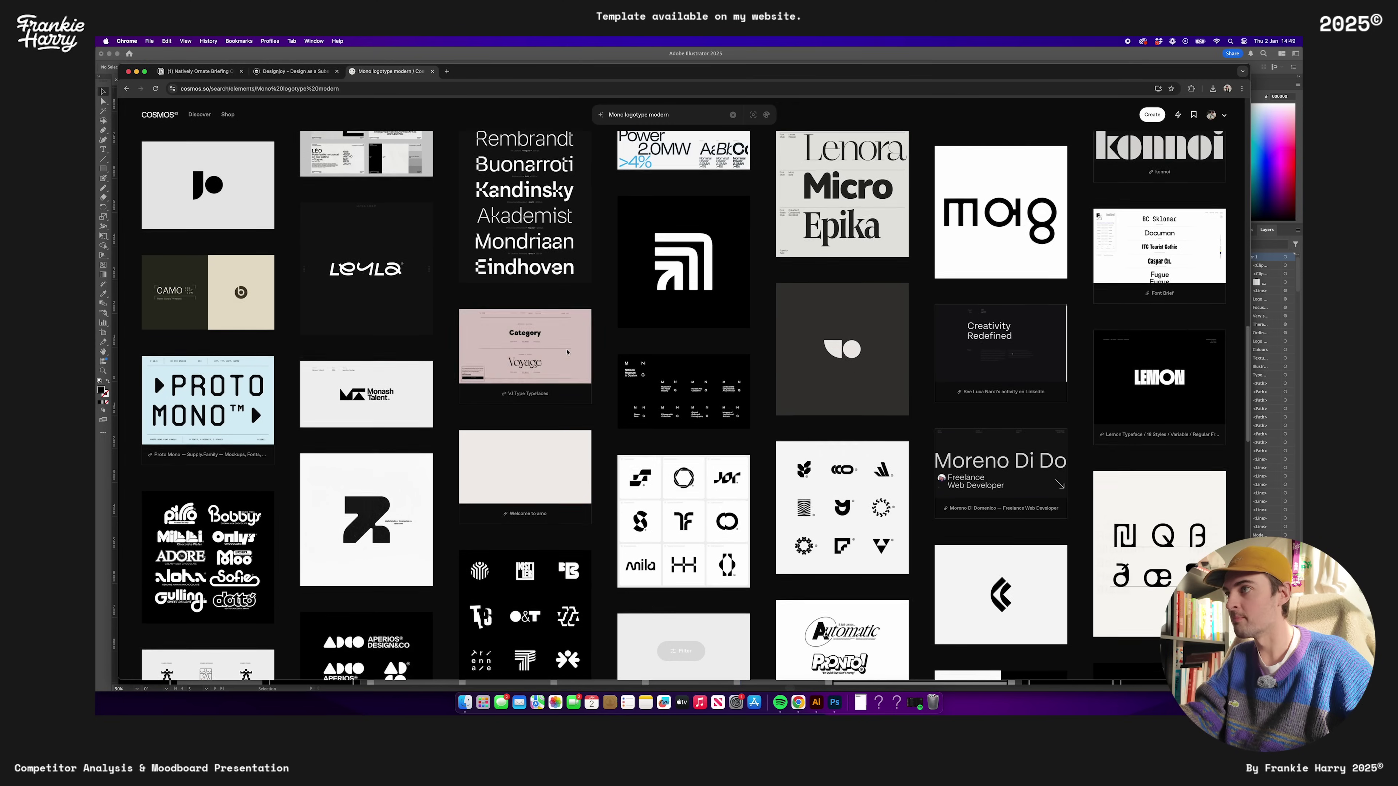
{"action": "scroll", "coordinate": [567, 352], "scroll_direction": "down", "scroll_amount": 8}
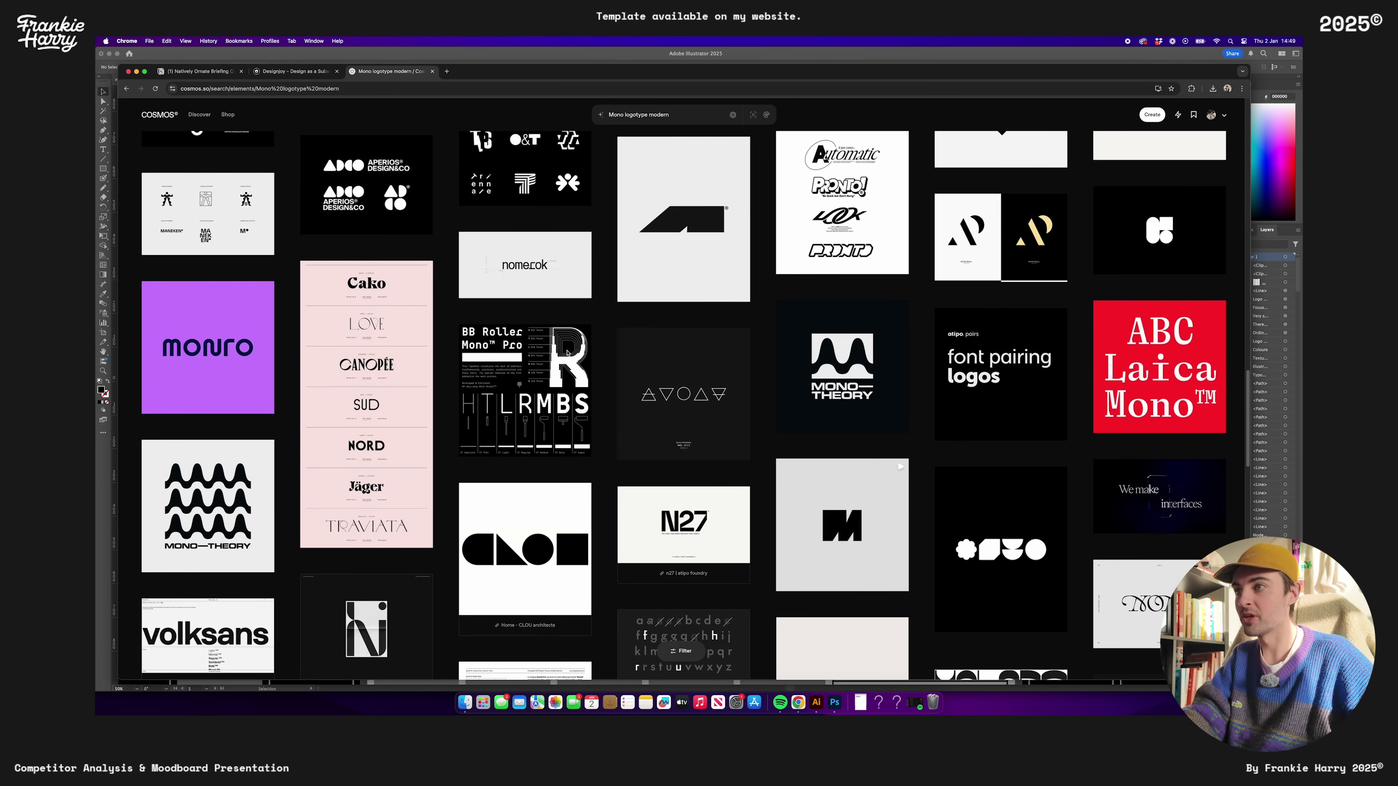
{"action": "scroll", "coordinate": [567, 342], "scroll_direction": "up", "scroll_amount": 20}
{"action": "scroll", "coordinate": [569, 342], "scroll_direction": "up", "scroll_amount": 4}
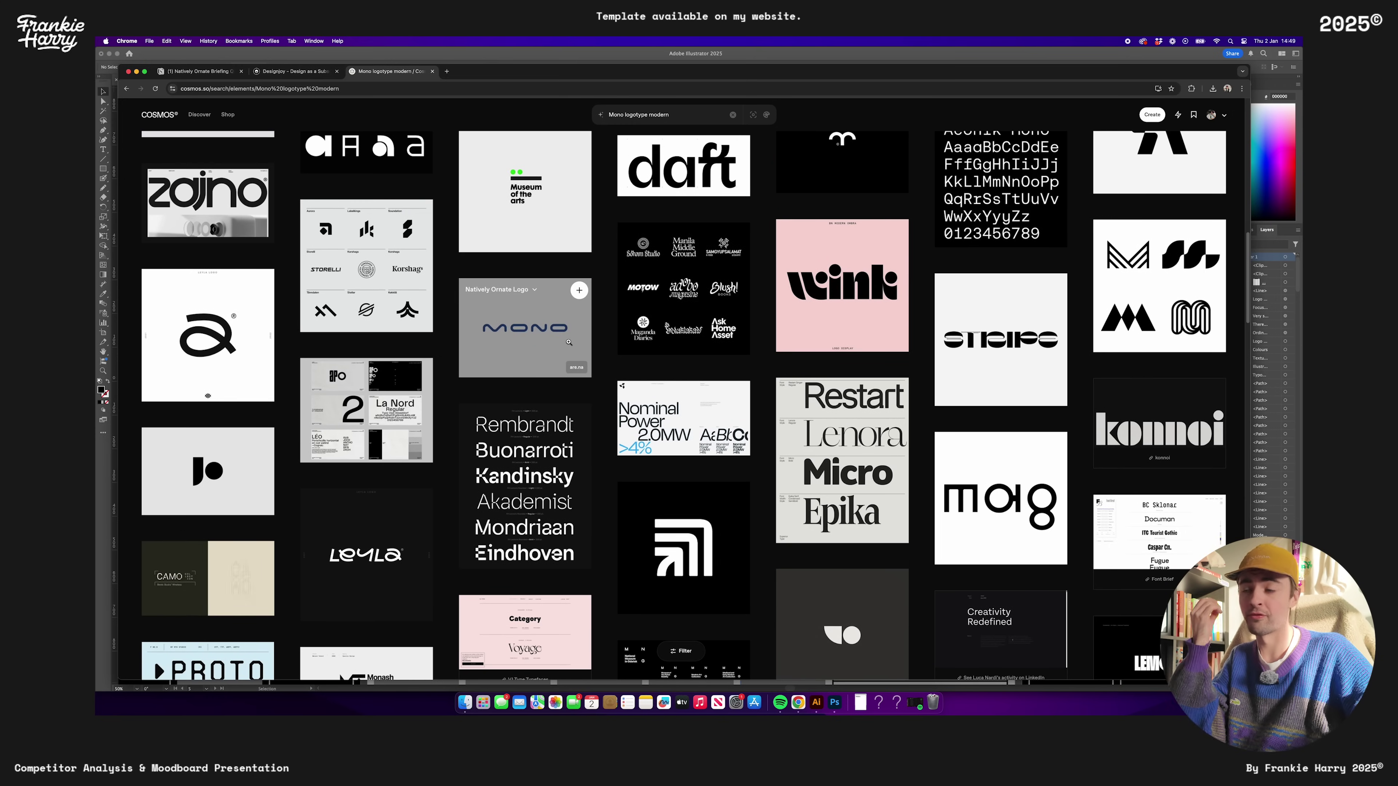
{"action": "scroll", "coordinate": [569, 342], "scroll_direction": "up", "scroll_amount": 8}
{"action": "scroll", "coordinate": [509, 299], "scroll_direction": "up", "scroll_amount": 15}
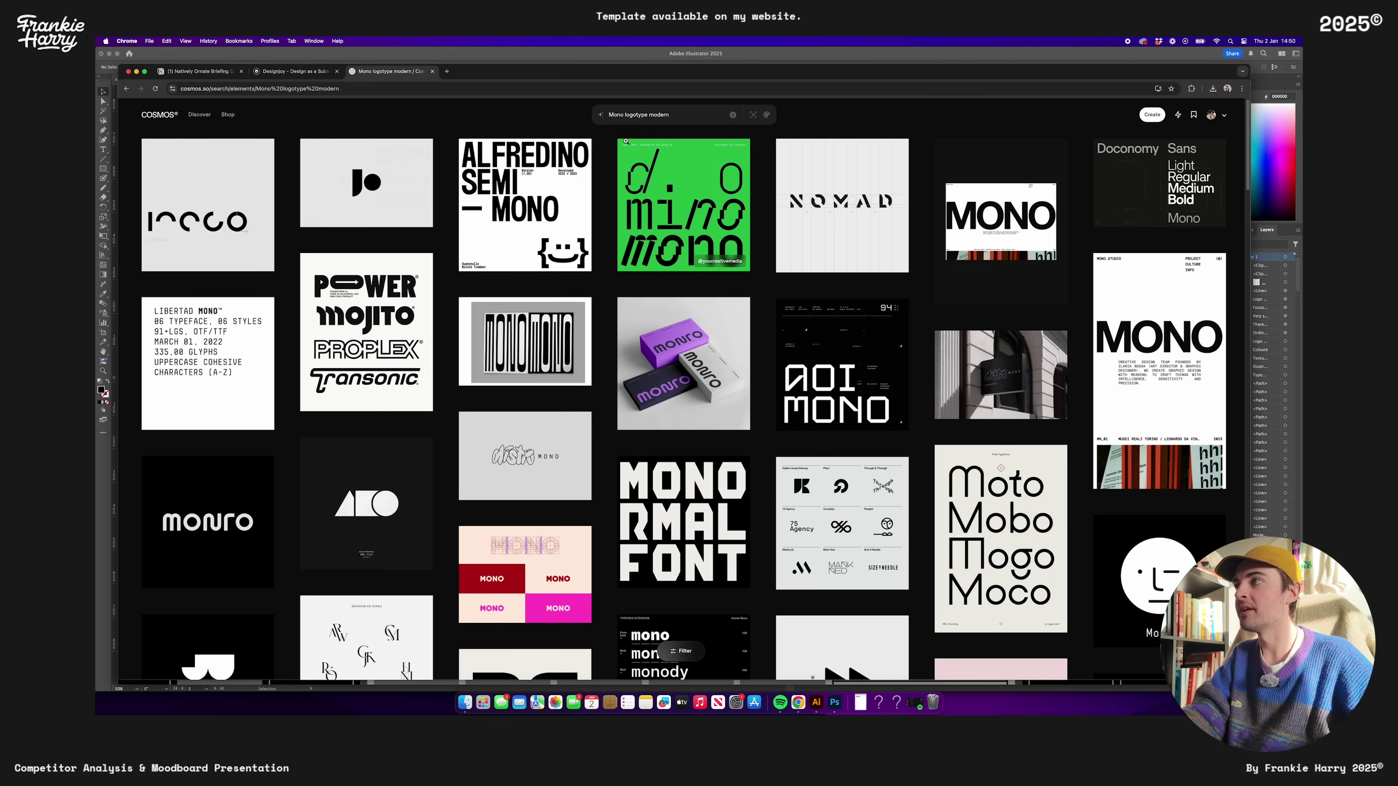
Search Cosmos for "grids"
{"action": "left_click", "coordinate": [631, 117]}
{"action": "type", "text": "grid"}
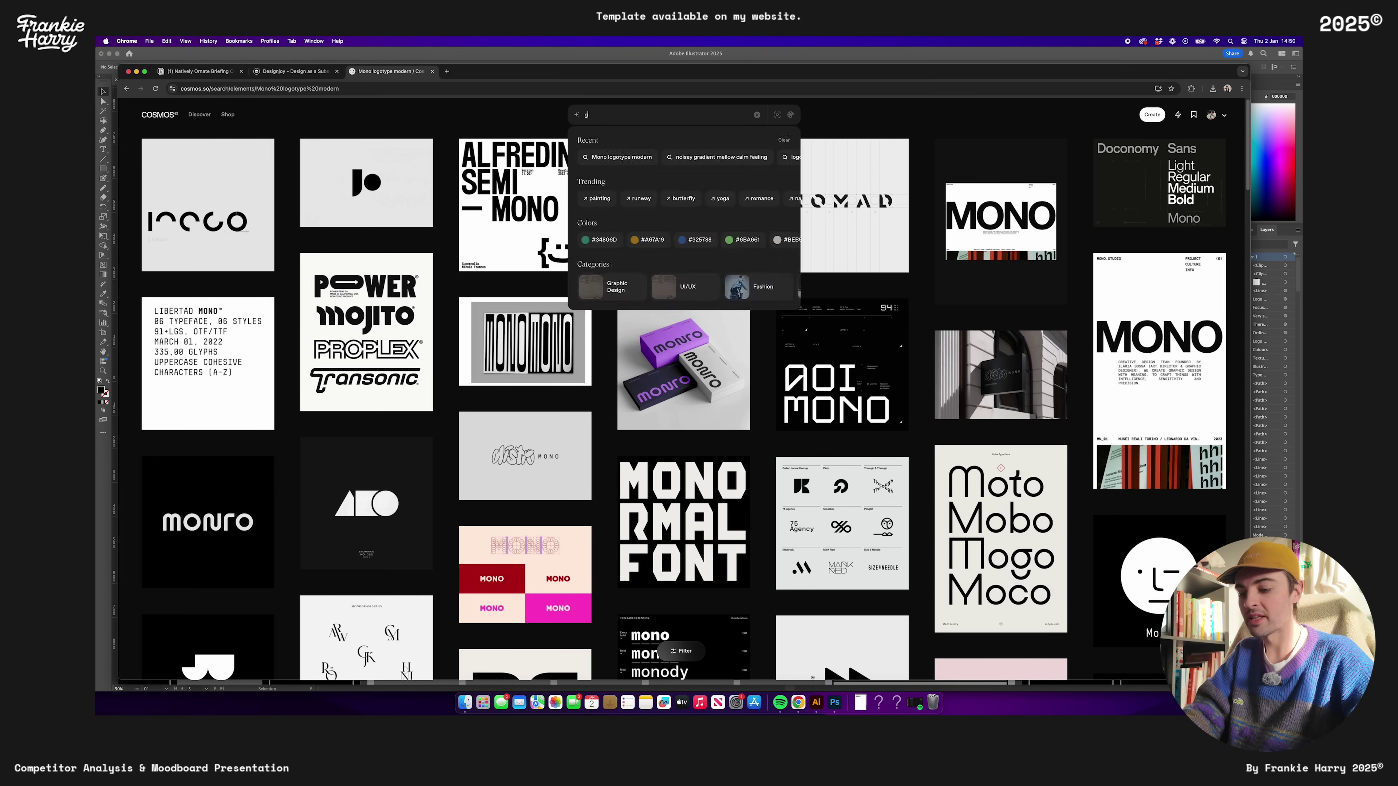
{"action": "type", "text": "s"}
{"action": "key", "text": "Return"}
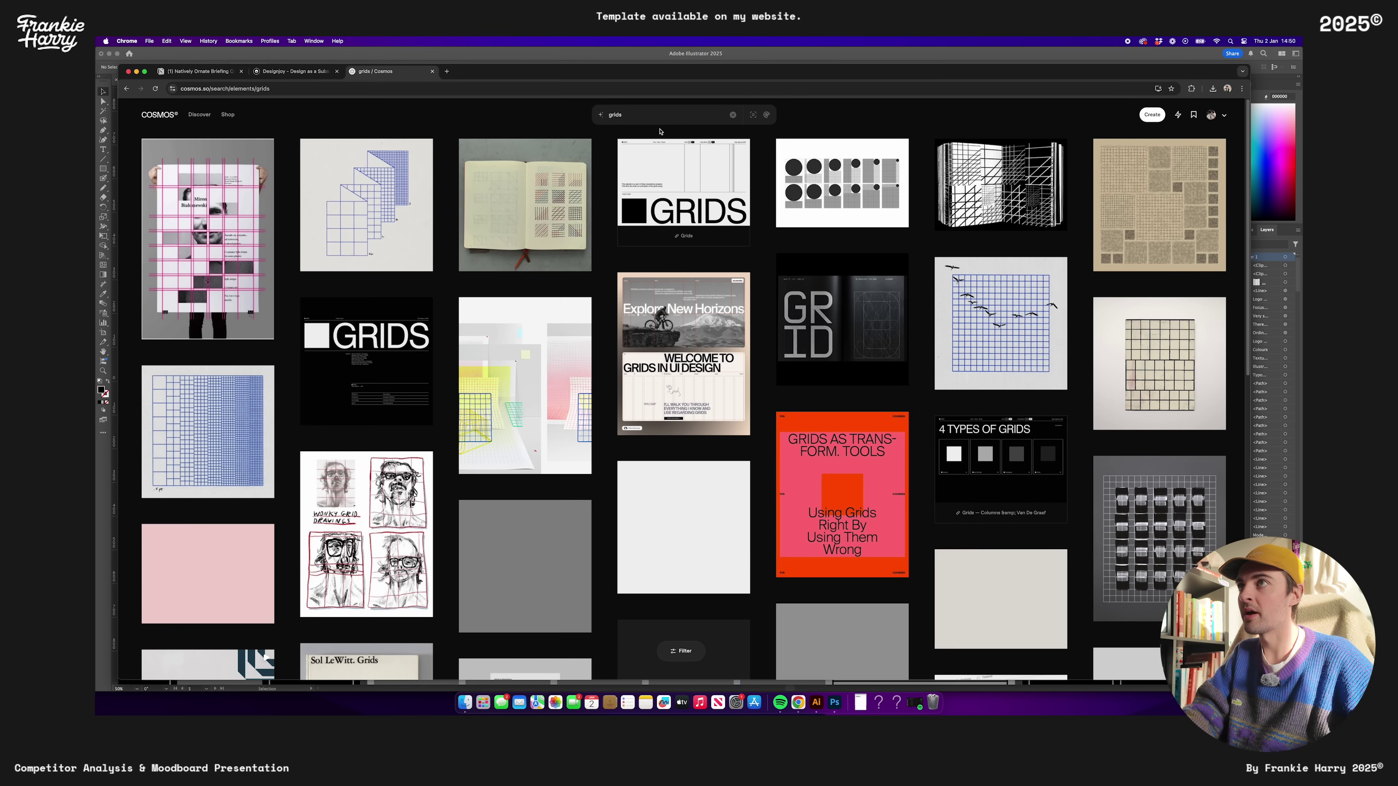
Download the blue grid image with birds flying across it and open the downloaded files stack
{"action": "right_click", "coordinate": [1003, 330]}
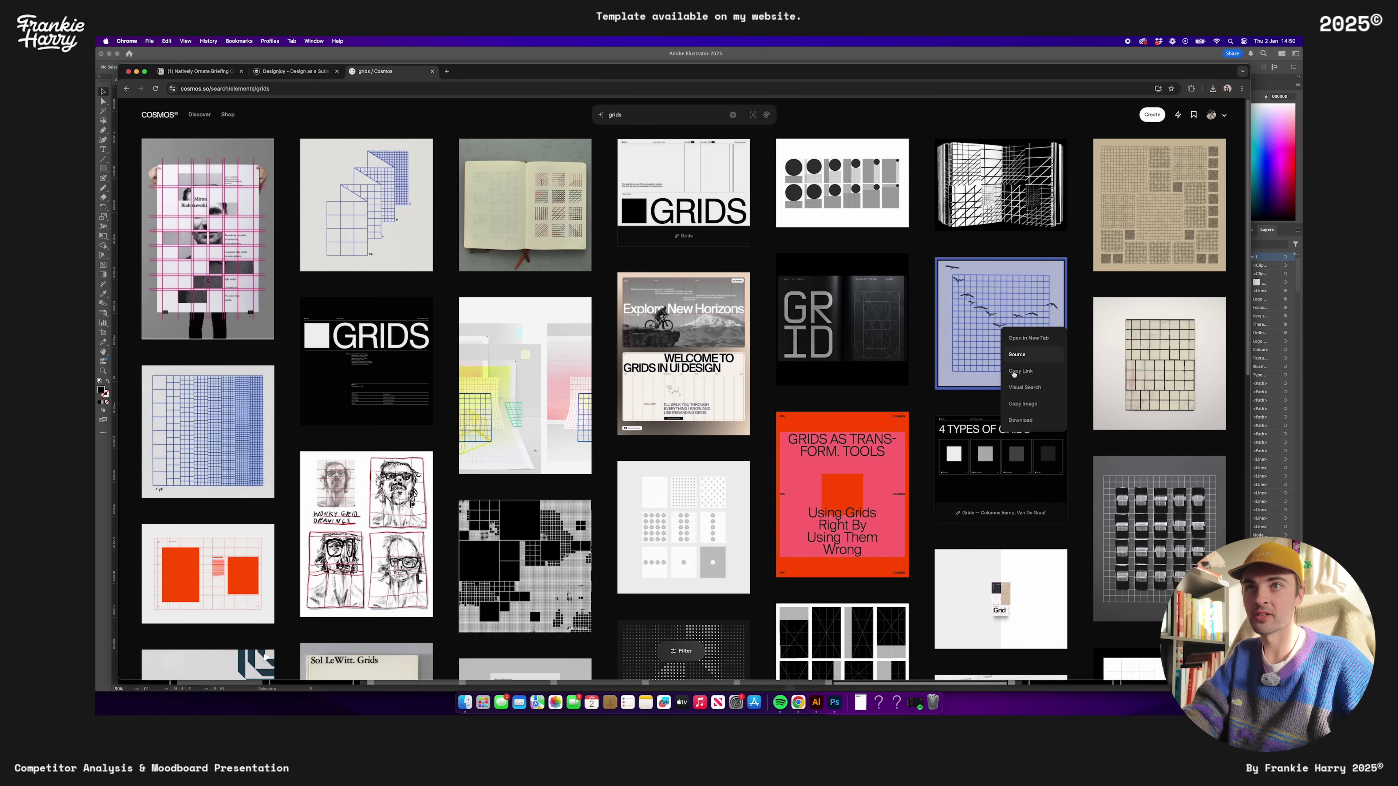
{"action": "left_click", "coordinate": [1021, 421]}
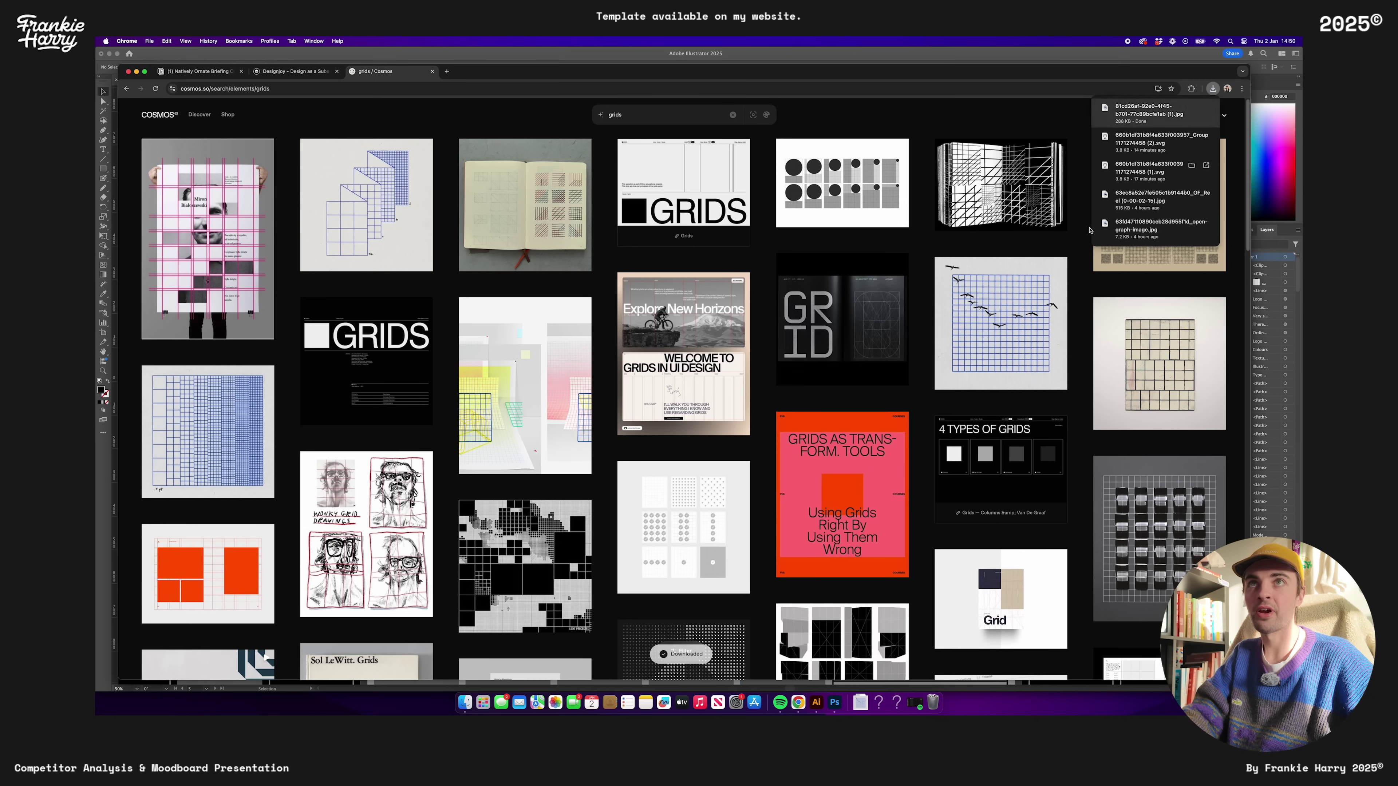
{"action": "left_click", "coordinate": [863, 705]}
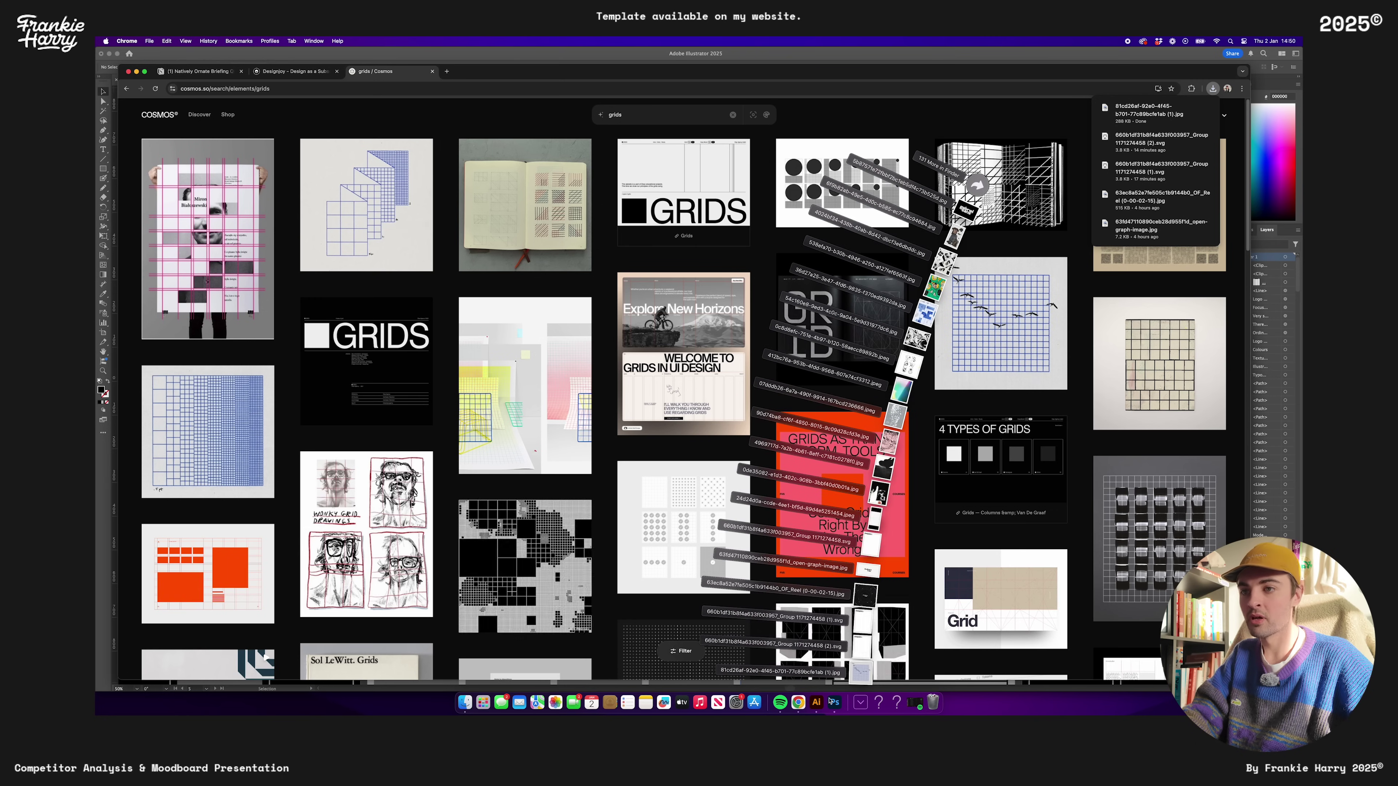
Browse further through the grid results for more layout and pattern references for the moodboard
{"action": "scroll", "coordinate": [708, 459], "scroll_direction": "down", "scroll_amount": 2}
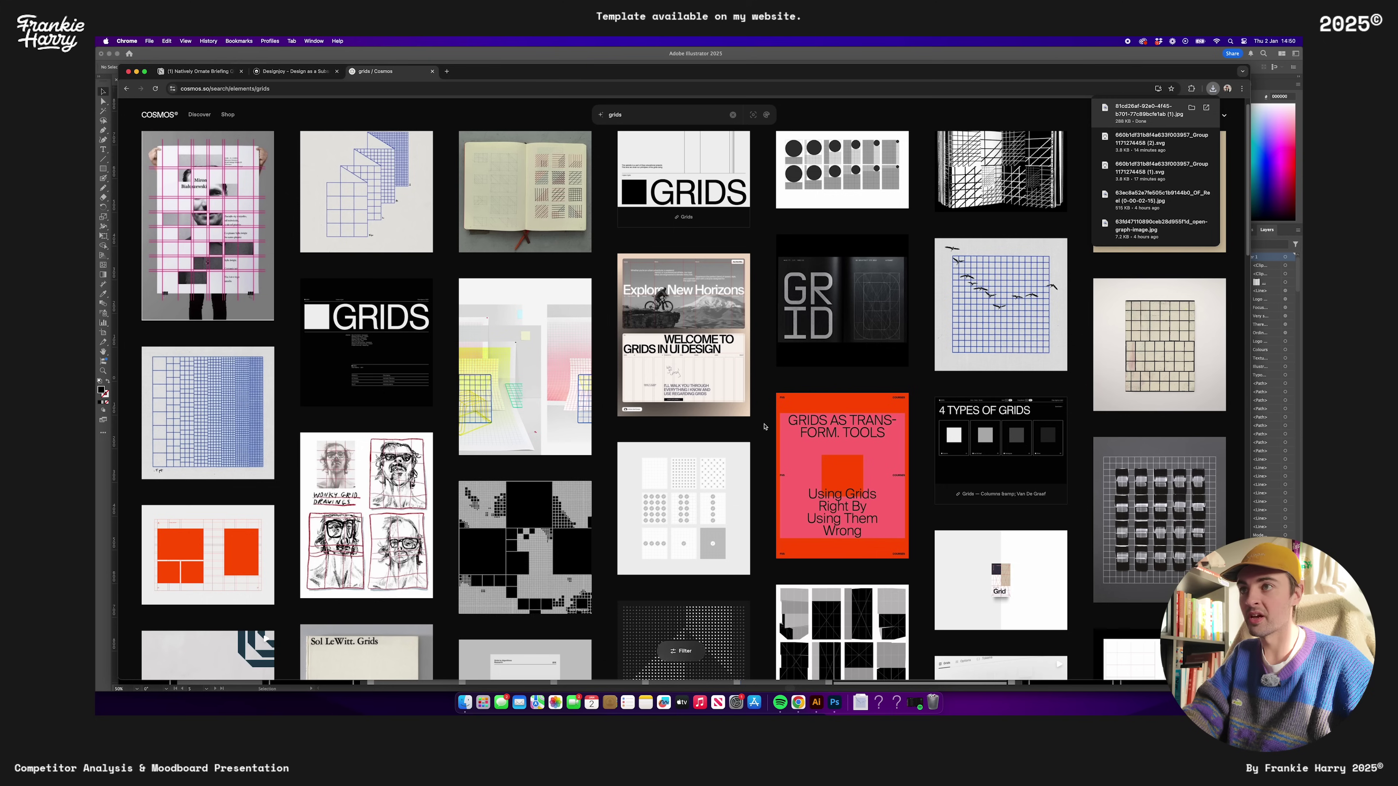
{"action": "scroll", "coordinate": [708, 459], "scroll_direction": "down", "scroll_amount": 6}
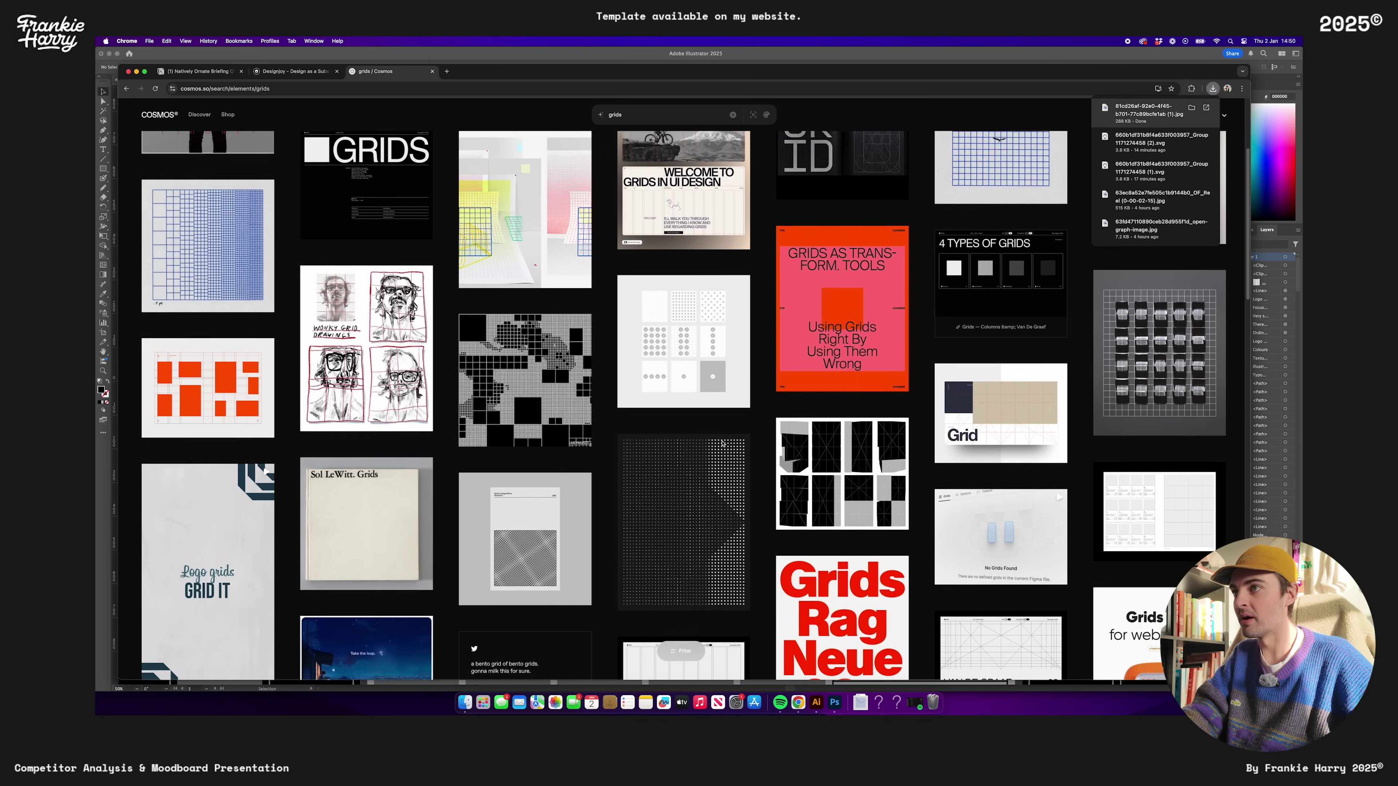
{"action": "scroll", "coordinate": [722, 444], "scroll_direction": "down", "scroll_amount": 5}
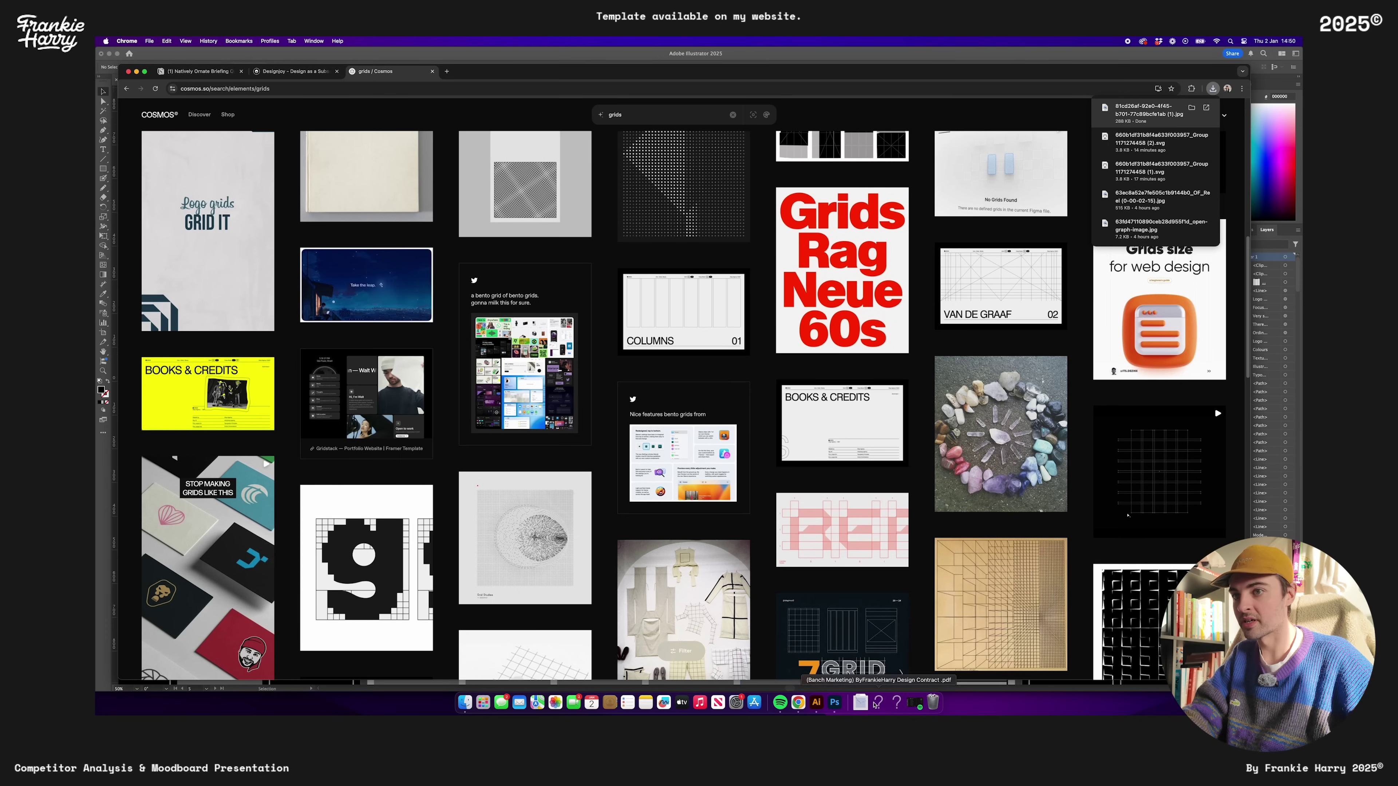
{"action": "scroll", "coordinate": [672, 533], "scroll_direction": "down", "scroll_amount": 6}
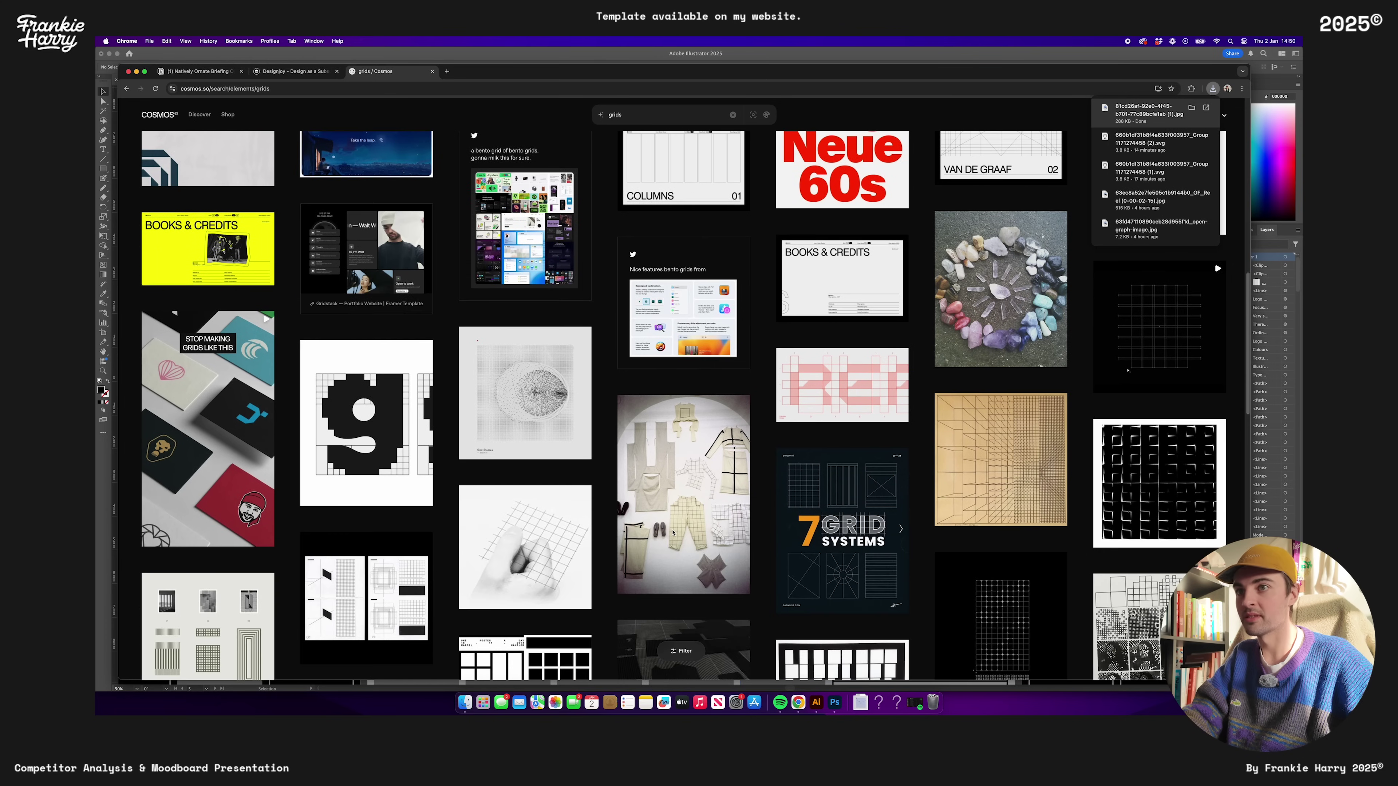
{"action": "scroll", "coordinate": [672, 532], "scroll_direction": "down", "scroll_amount": 6}
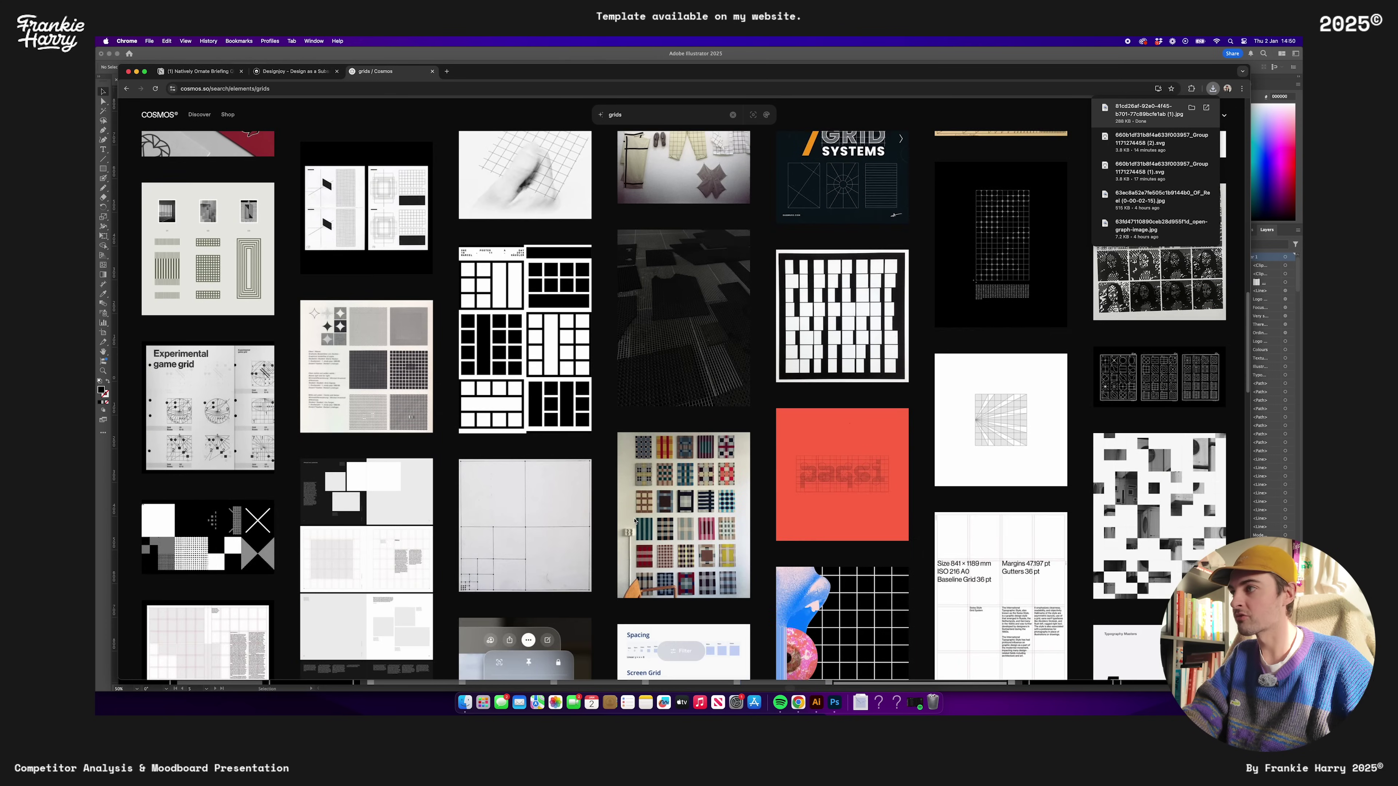
{"action": "scroll", "coordinate": [635, 521], "scroll_direction": "down", "scroll_amount": 2}
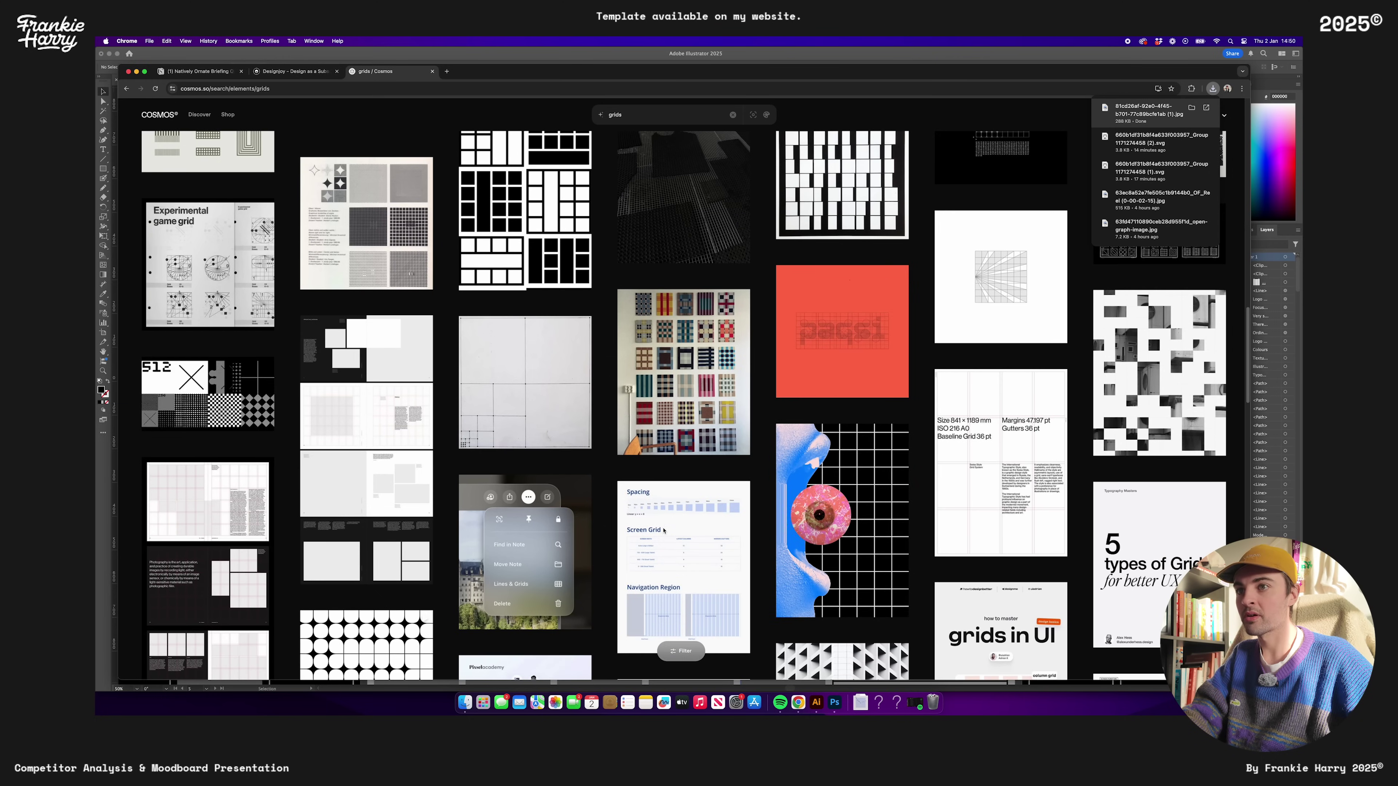
Download the grid image with the blue mouth and pink eyeball and look further down the grid results
{"action": "right_click", "coordinate": [862, 530]}
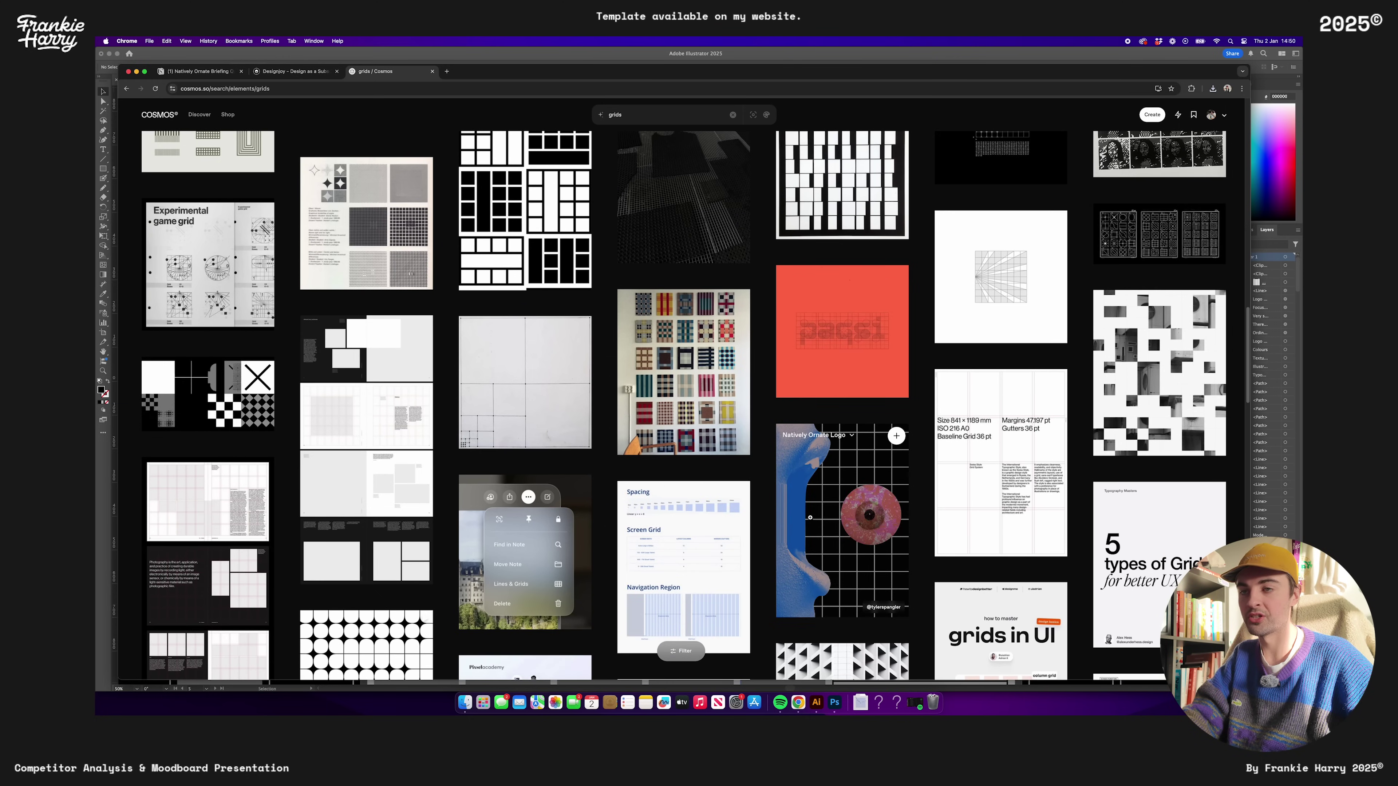
{"action": "scroll", "coordinate": [810, 518], "scroll_direction": "down", "scroll_amount": 5}
{"action": "scroll", "coordinate": [807, 460], "scroll_direction": "down", "scroll_amount": 10}
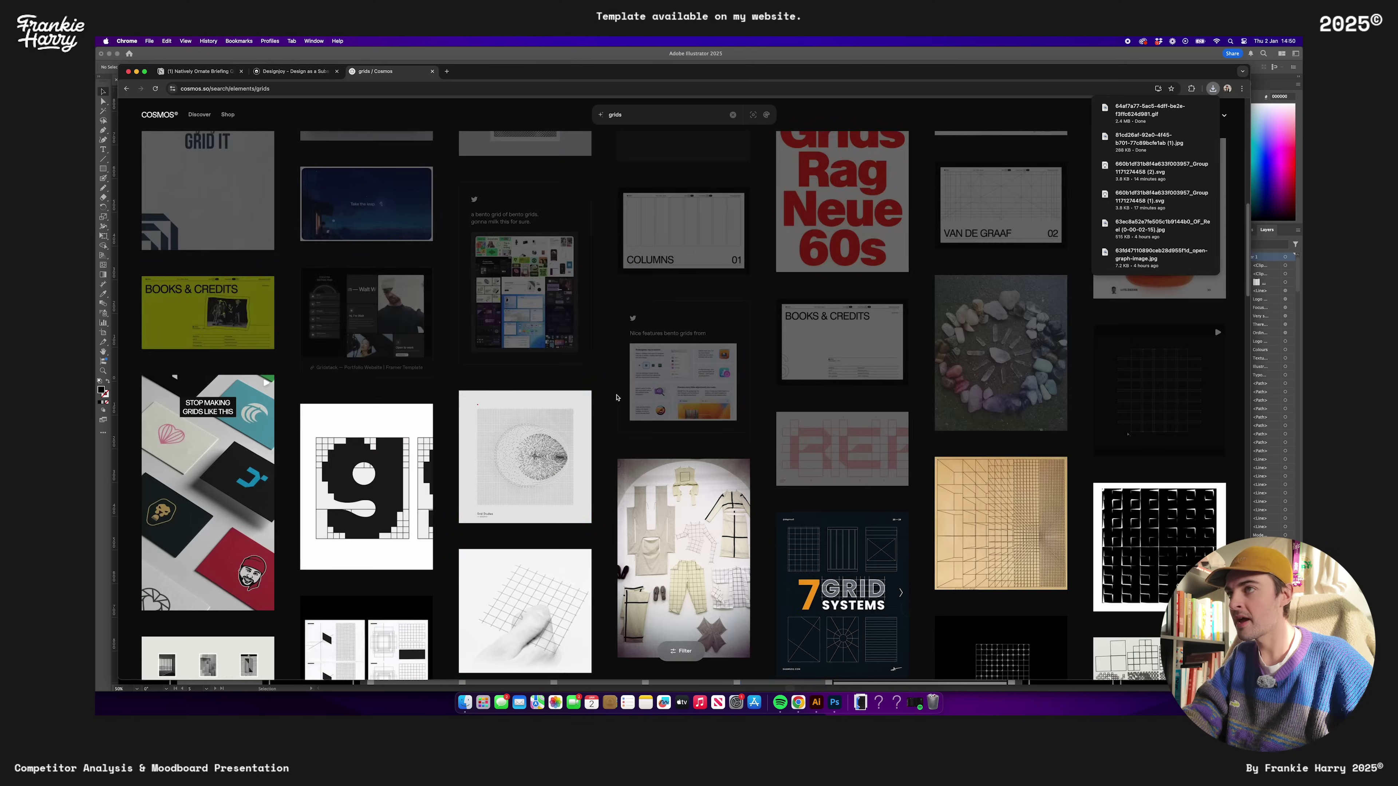
Search Cosmos for "mono logotypes" and download the "Alfredino Semi Mono" typeface image
{"action": "scroll", "coordinate": [616, 398], "scroll_direction": "up", "scroll_amount": 20}
{"action": "left_click", "coordinate": [632, 113]}
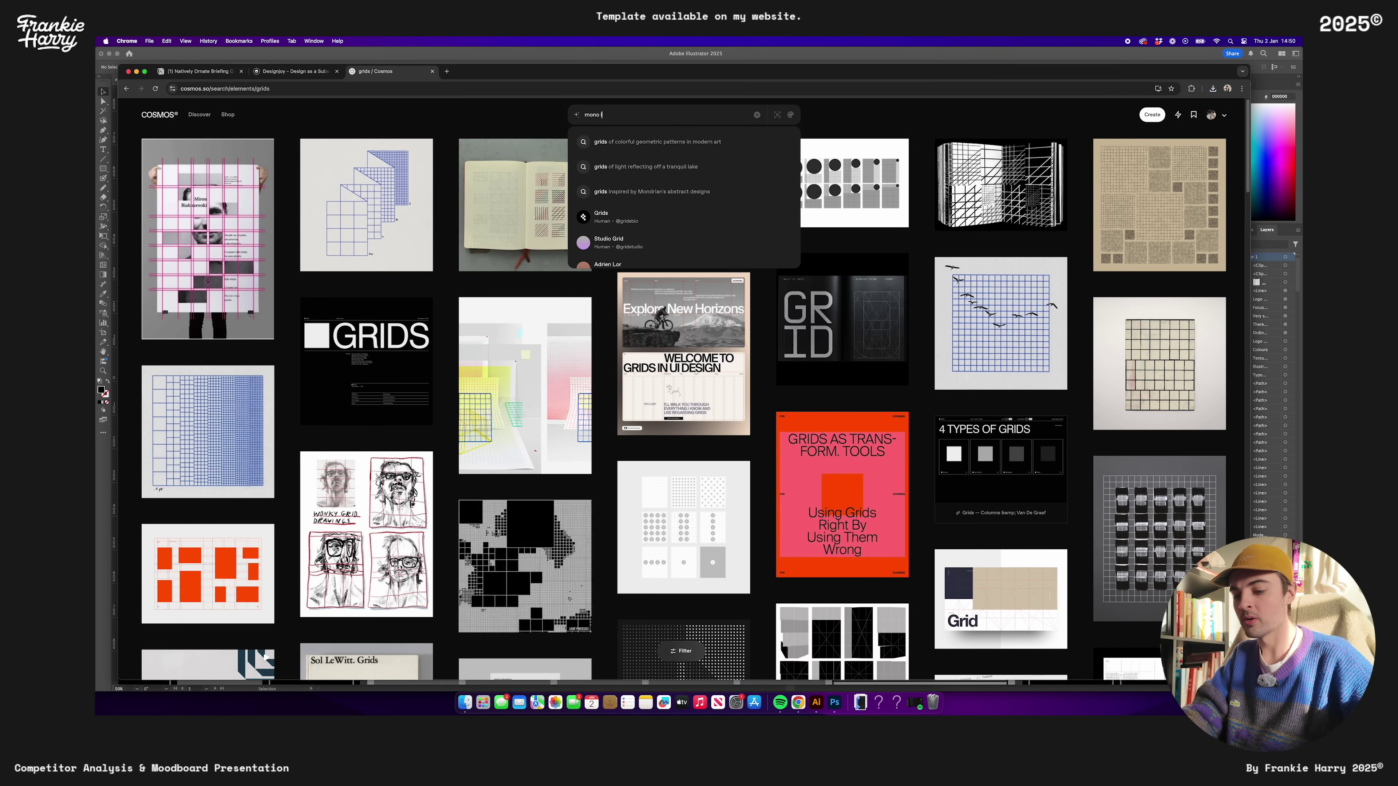
{"action": "key", "text": "Return"}
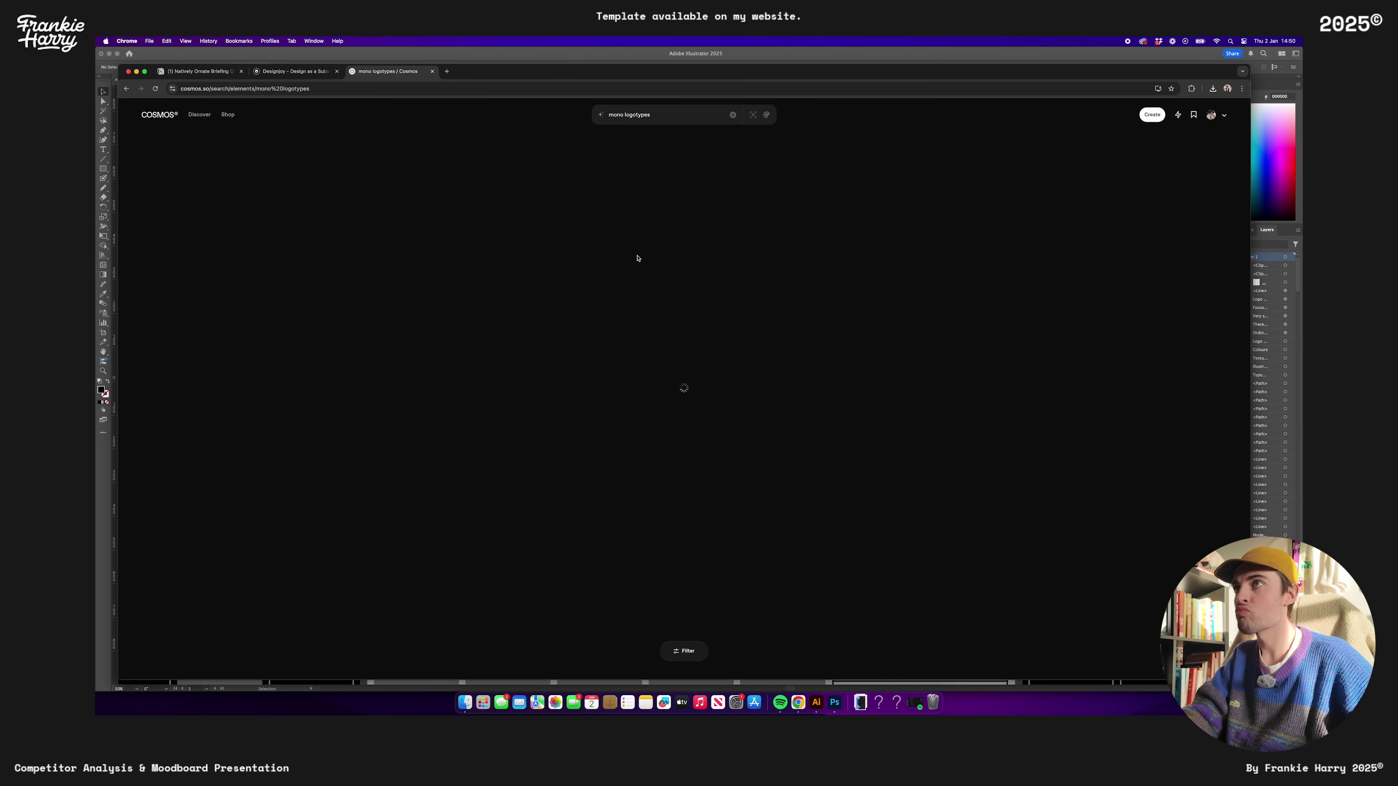
{"action": "scroll", "coordinate": [567, 270], "scroll_direction": "down", "scroll_amount": 2}
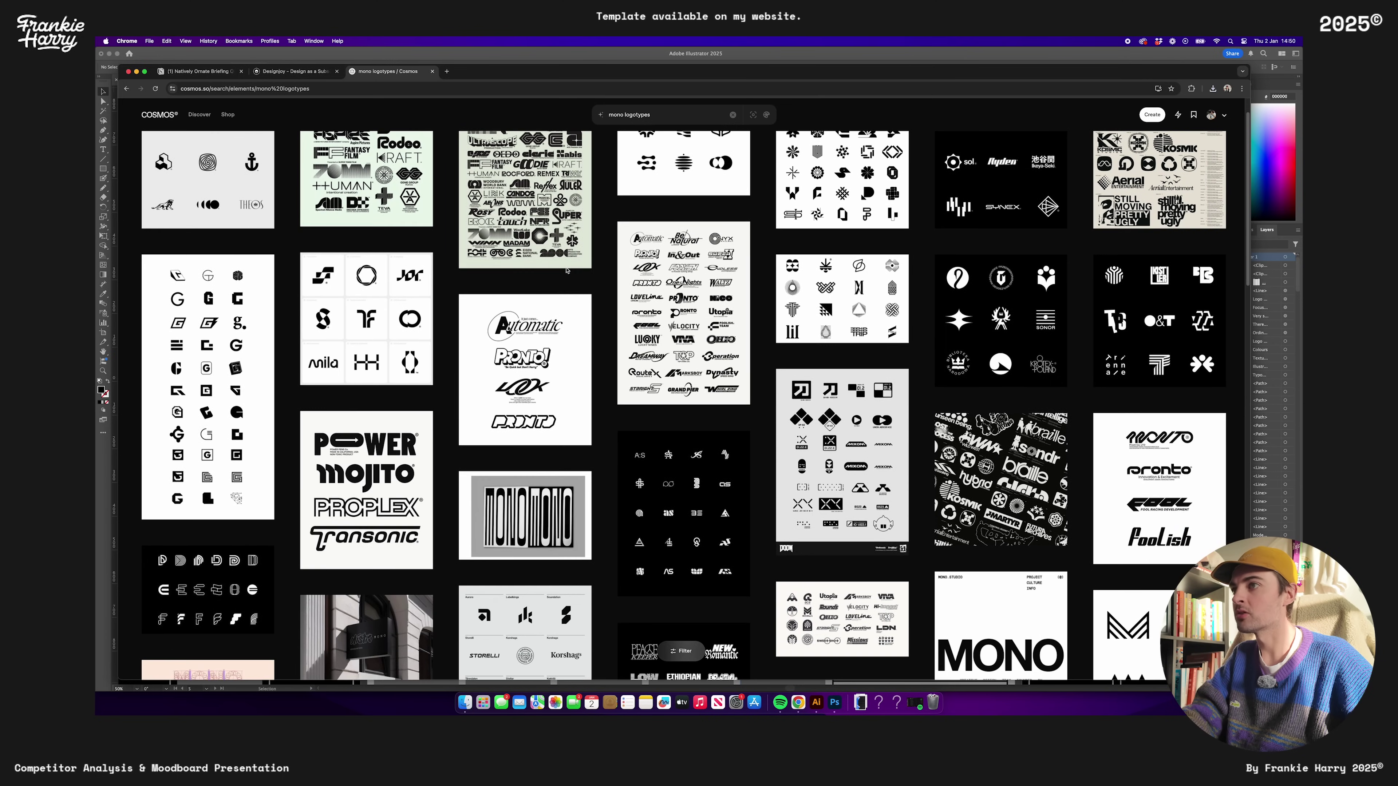
{"action": "scroll", "coordinate": [567, 270], "scroll_direction": "down", "scroll_amount": 3}
{"action": "scroll", "coordinate": [567, 270], "scroll_direction": "down", "scroll_amount": 8}
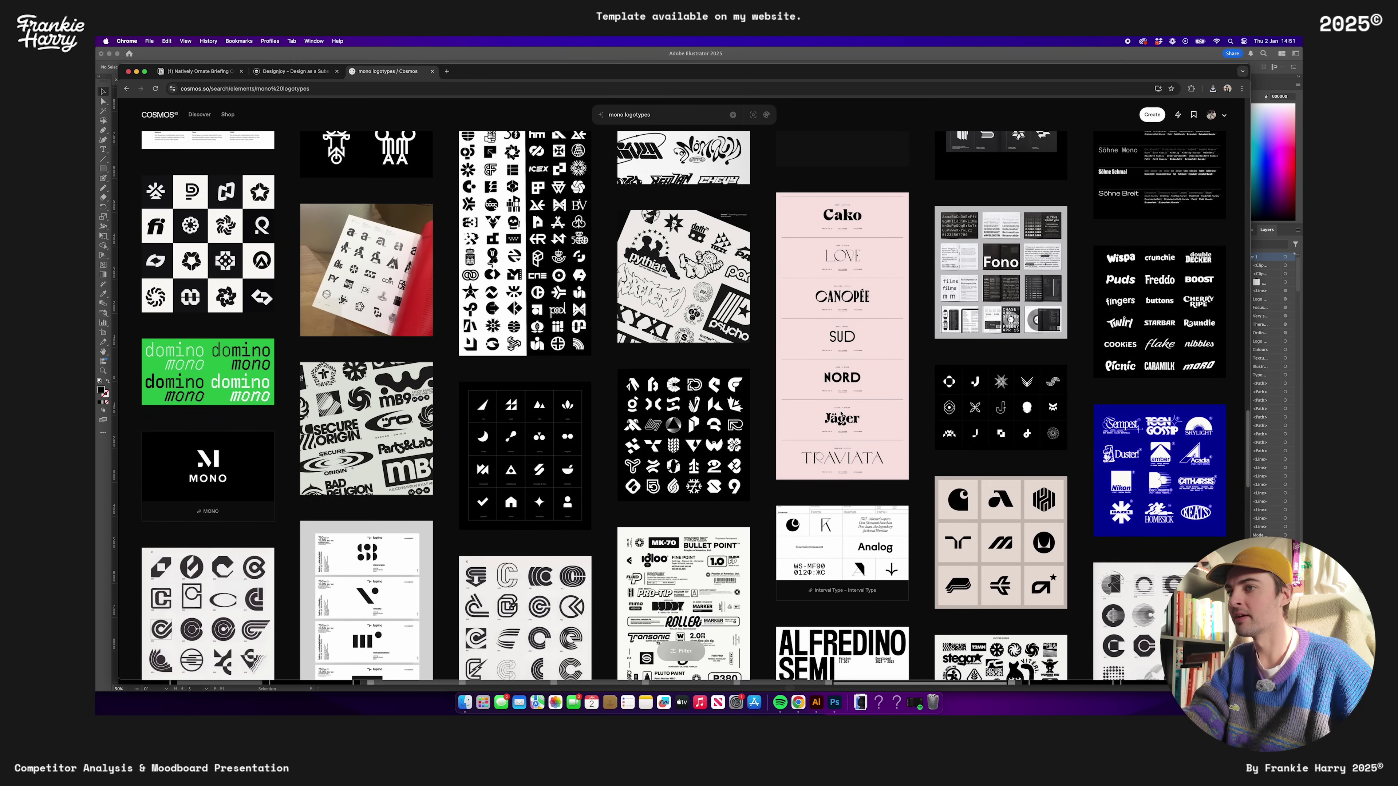
{"action": "scroll", "coordinate": [840, 414], "scroll_direction": "down", "scroll_amount": 3}
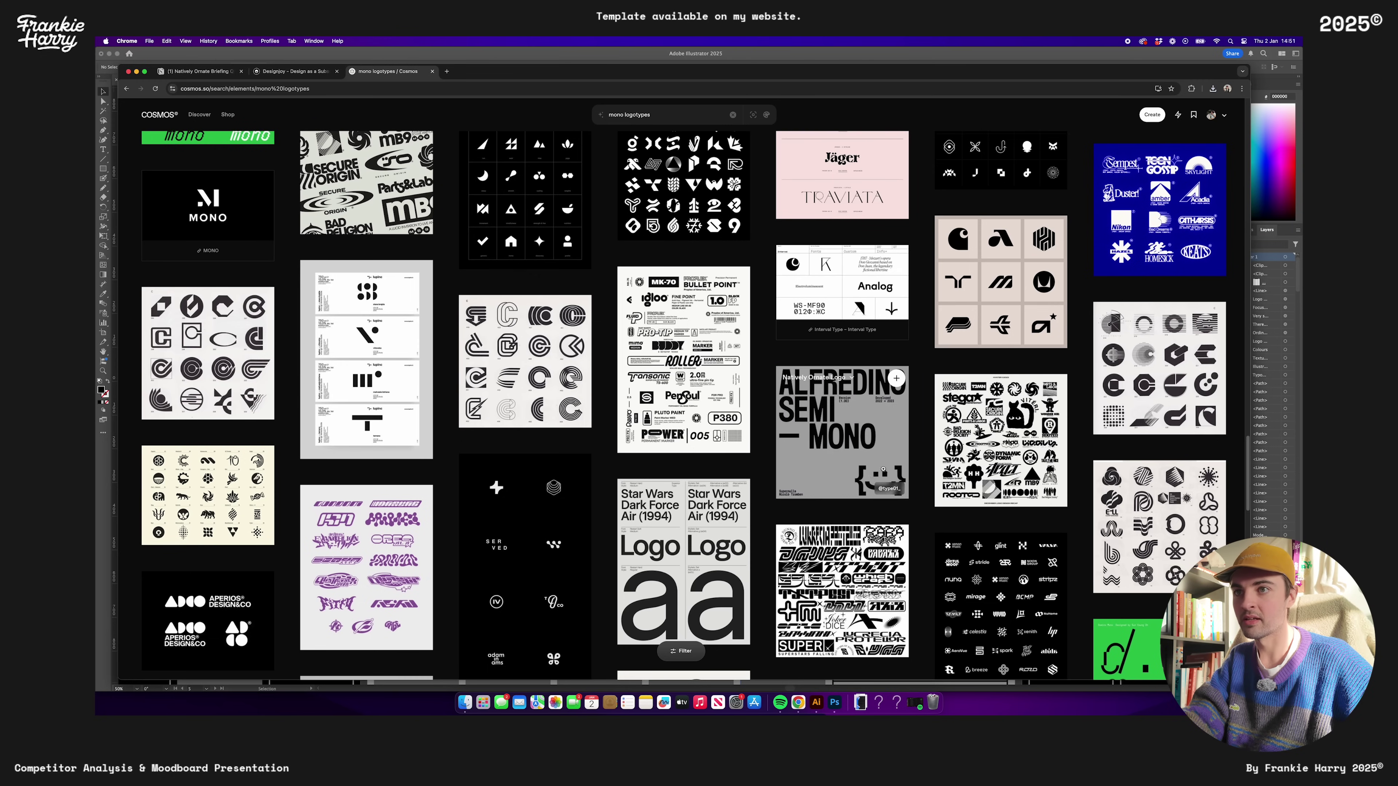
{"action": "key", "text": "d"}
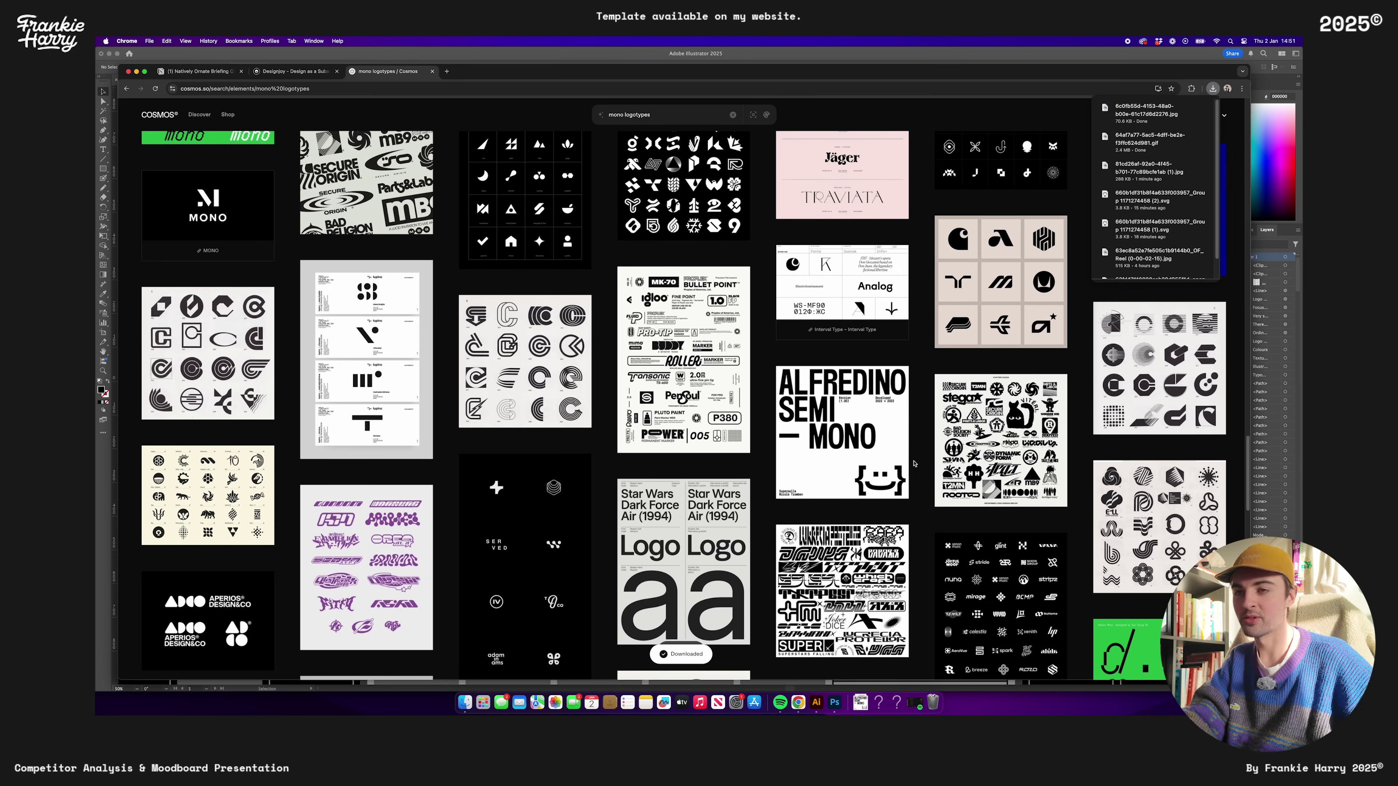
Download the black type specimen listing words from "mono" and "monos" to "monopolised" in decreasing weights
{"action": "scroll", "coordinate": [883, 450], "scroll_direction": "down", "scroll_amount": 10}
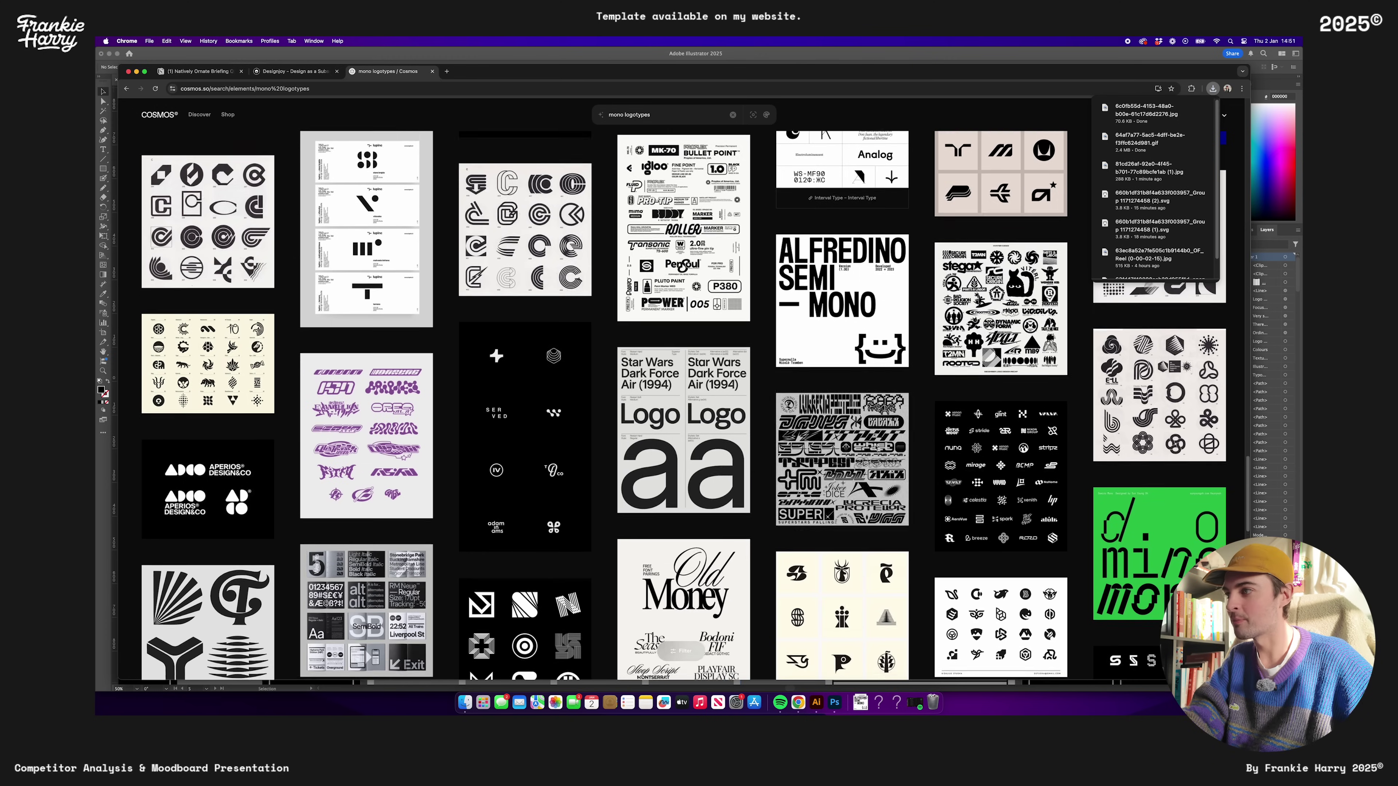
{"action": "scroll", "coordinate": [881, 447], "scroll_direction": "down", "scroll_amount": 9}
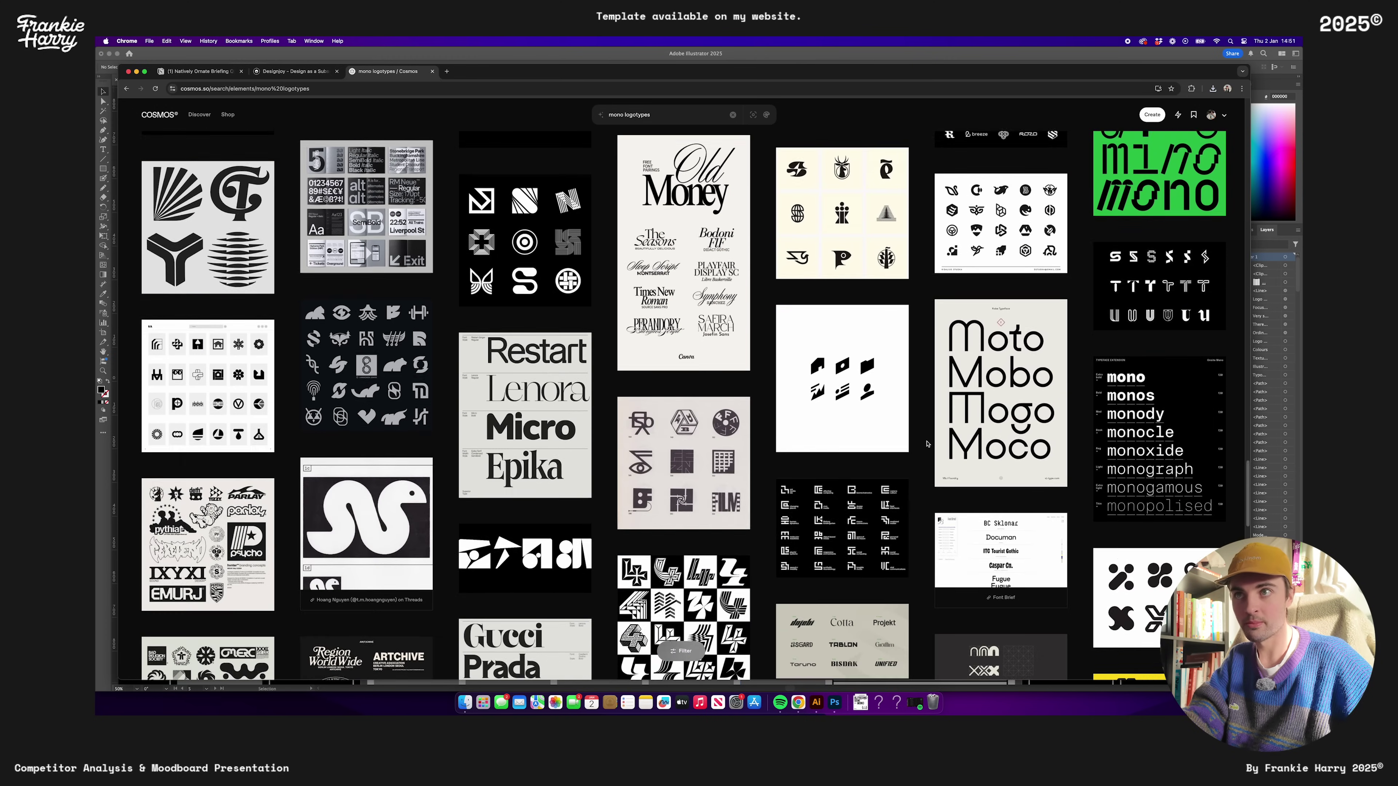
{"action": "scroll", "coordinate": [925, 444], "scroll_direction": "down", "scroll_amount": 1}
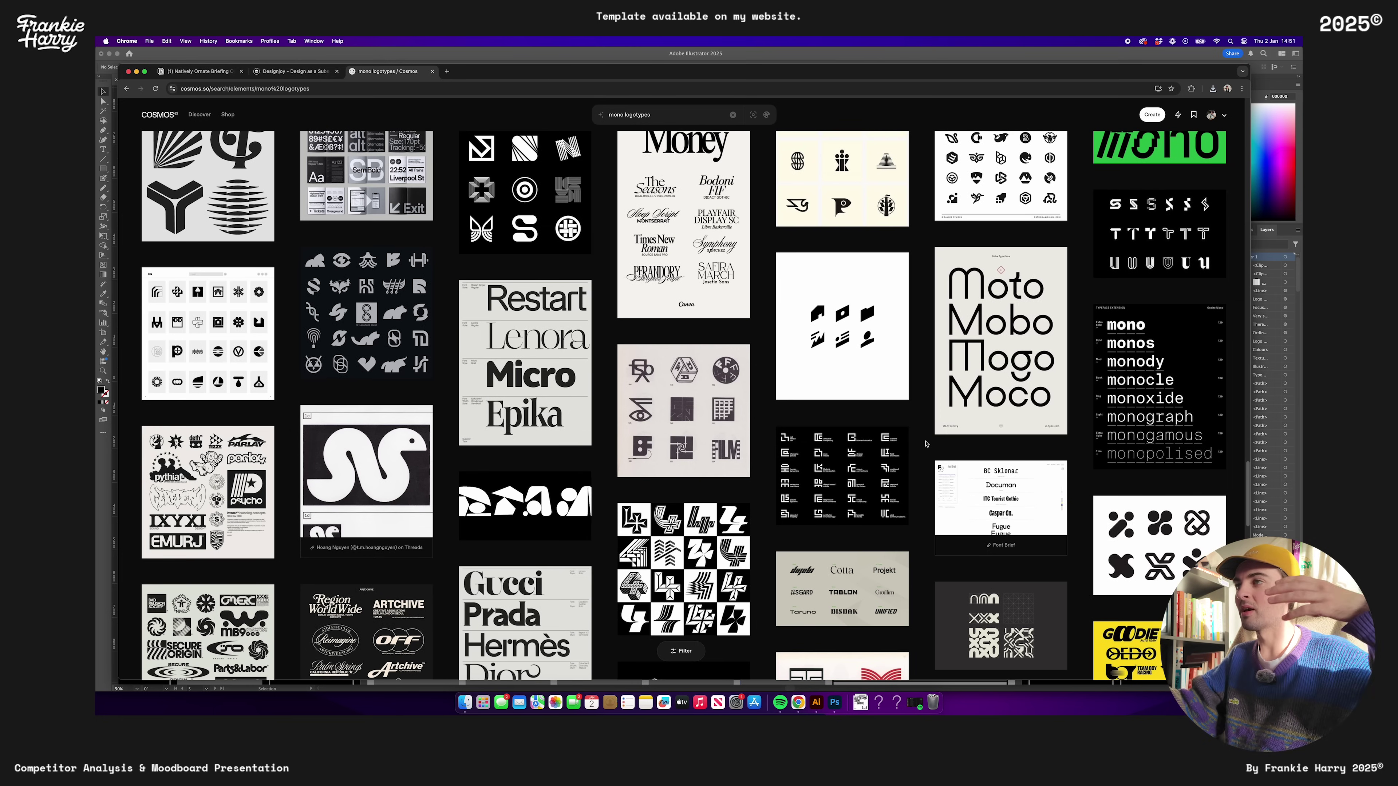
{"action": "scroll", "coordinate": [927, 457], "scroll_direction": "down", "scroll_amount": 1}
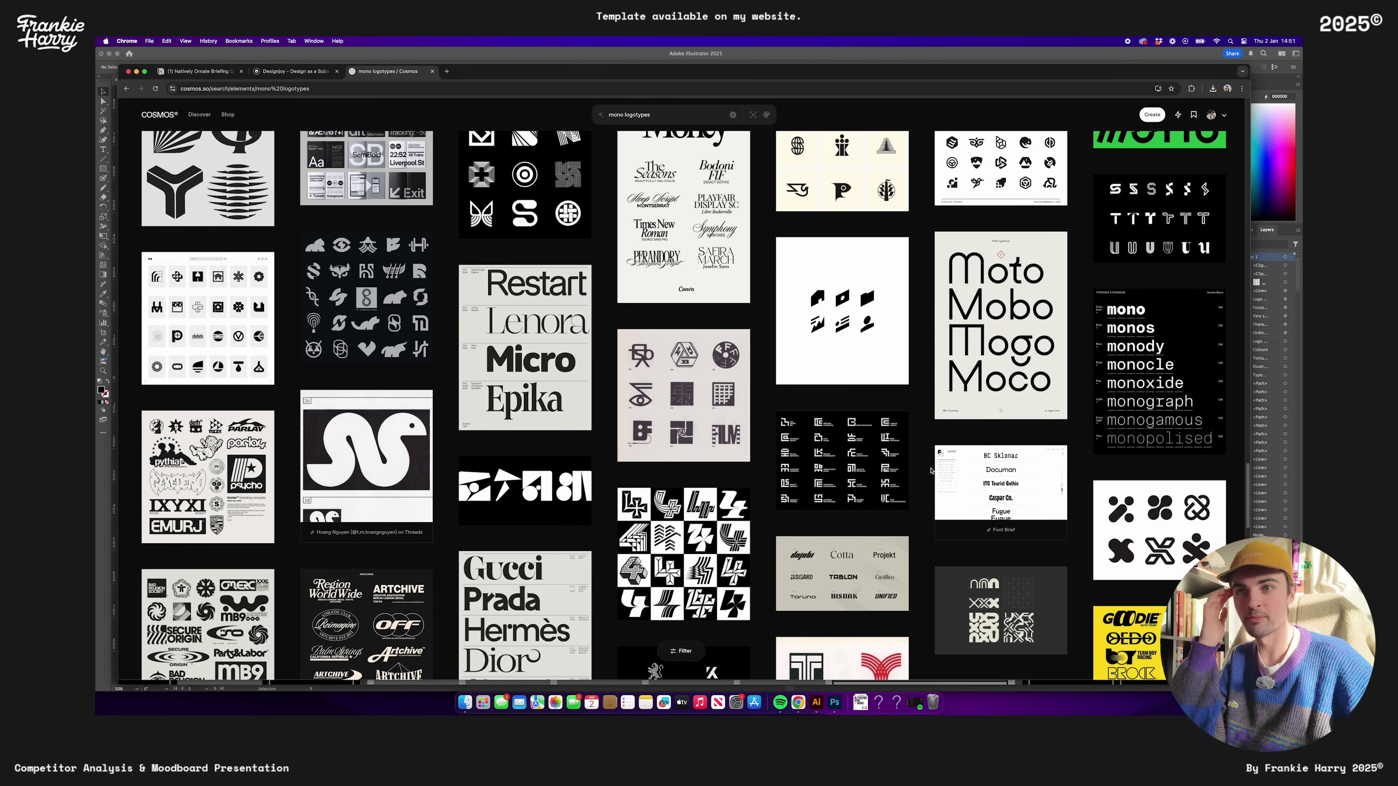
{"action": "scroll", "coordinate": [930, 471], "scroll_direction": "down", "scroll_amount": 1}
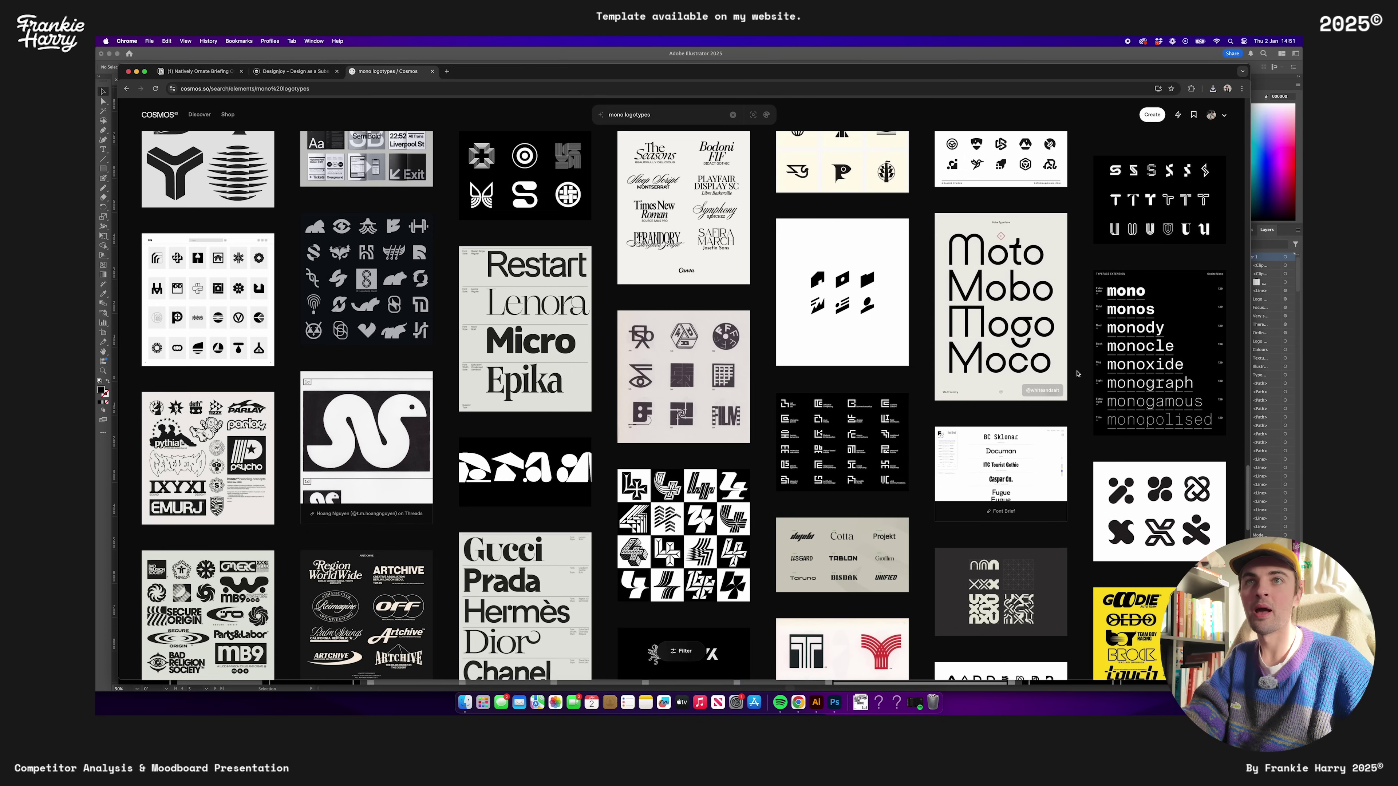
{"action": "right_click", "coordinate": [1153, 341]}
{"action": "left_click", "coordinate": [1169, 418]}
Search Cosmos for "simple abstract logomarks" and look over the first results
{"action": "scroll", "coordinate": [628, 408], "scroll_direction": "down", "scroll_amount": 10}
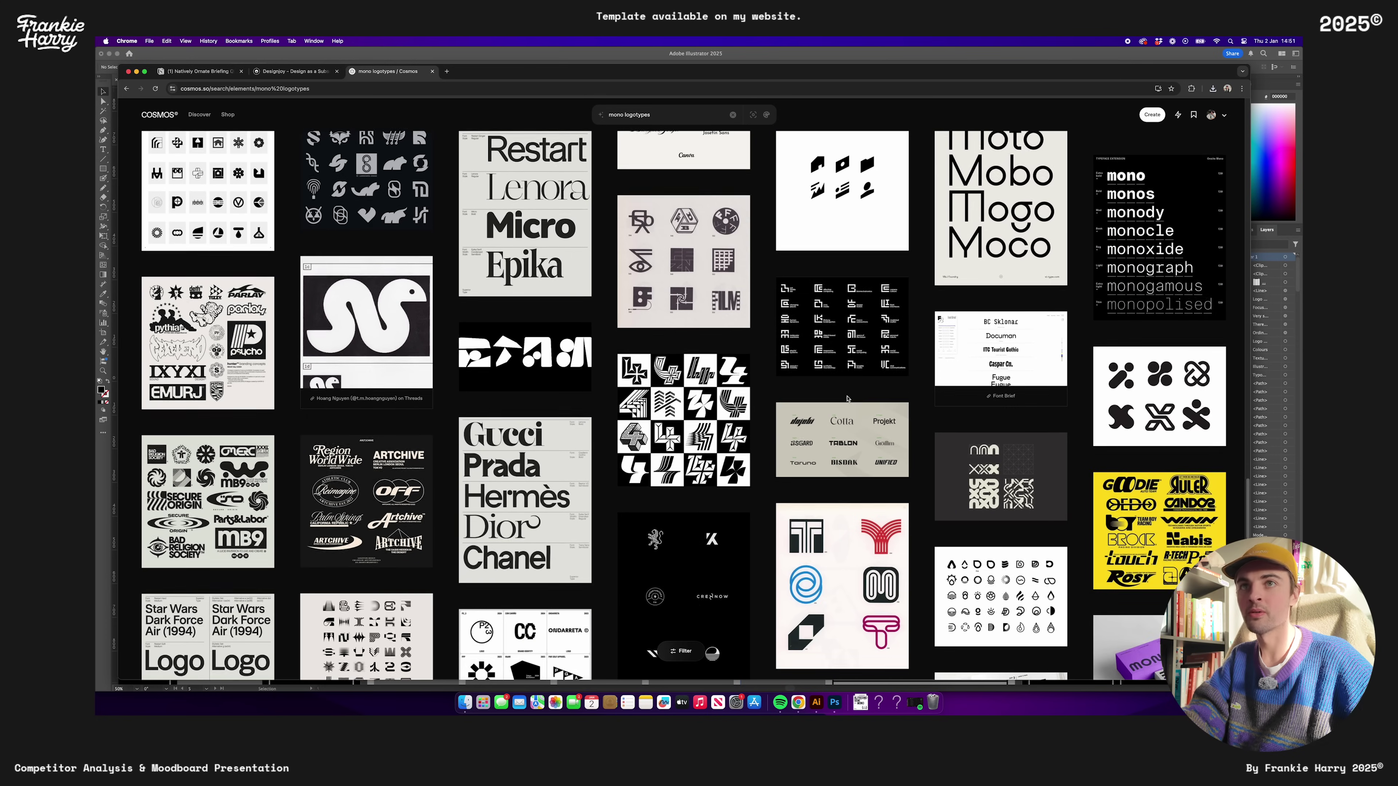
{"action": "scroll", "coordinate": [628, 407], "scroll_direction": "down", "scroll_amount": 20}
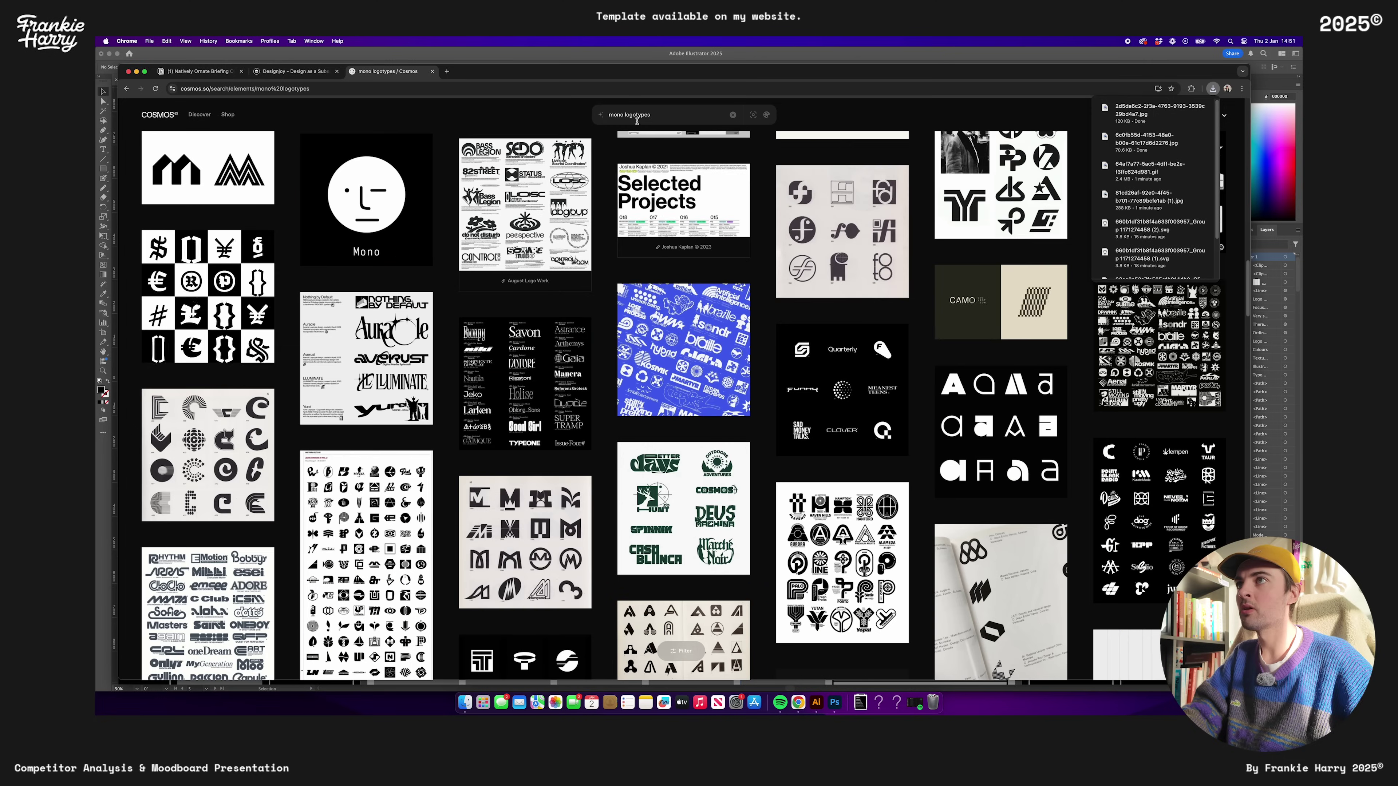
{"action": "left_click", "coordinate": [637, 120]}
{"action": "type", "text": "simpl"}
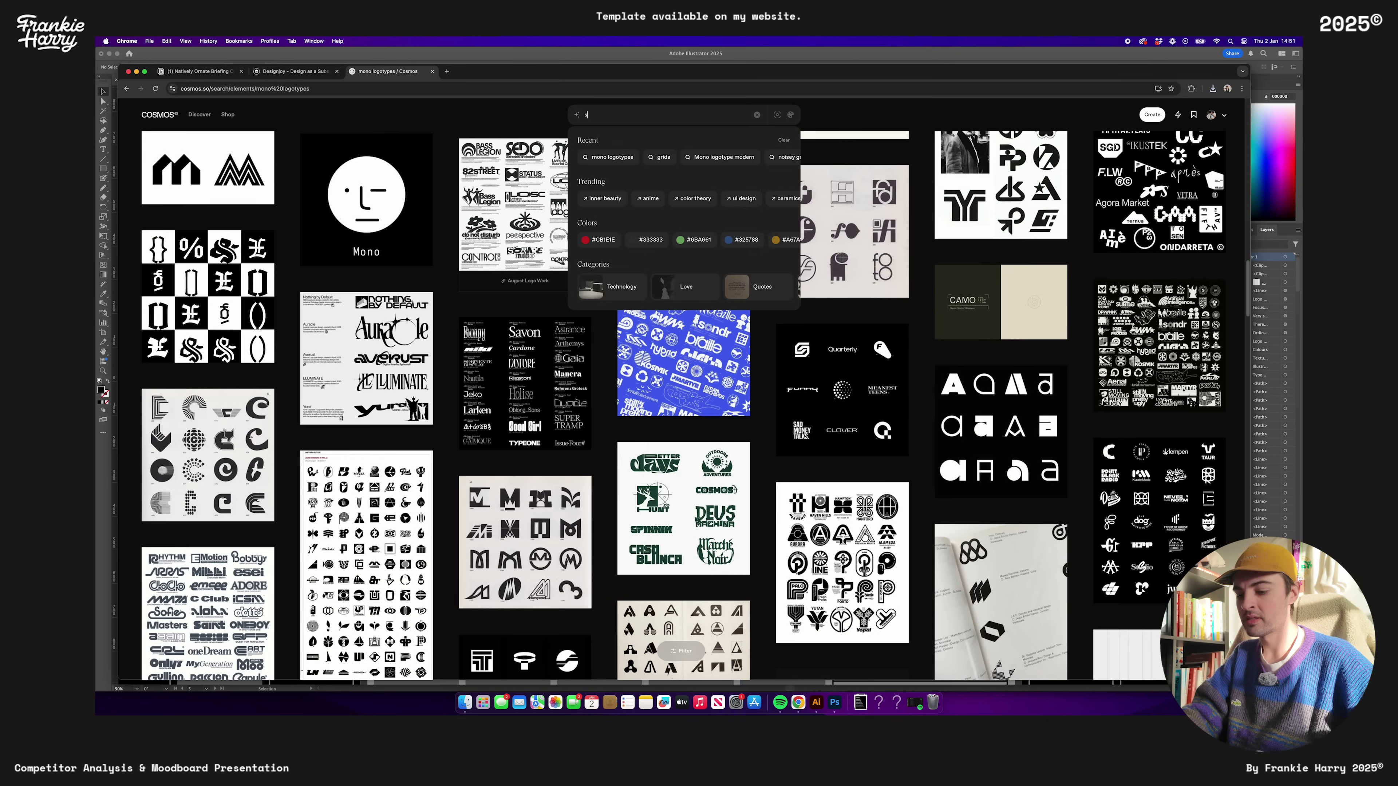
{"action": "type", "text": "e abstract logomarks"}
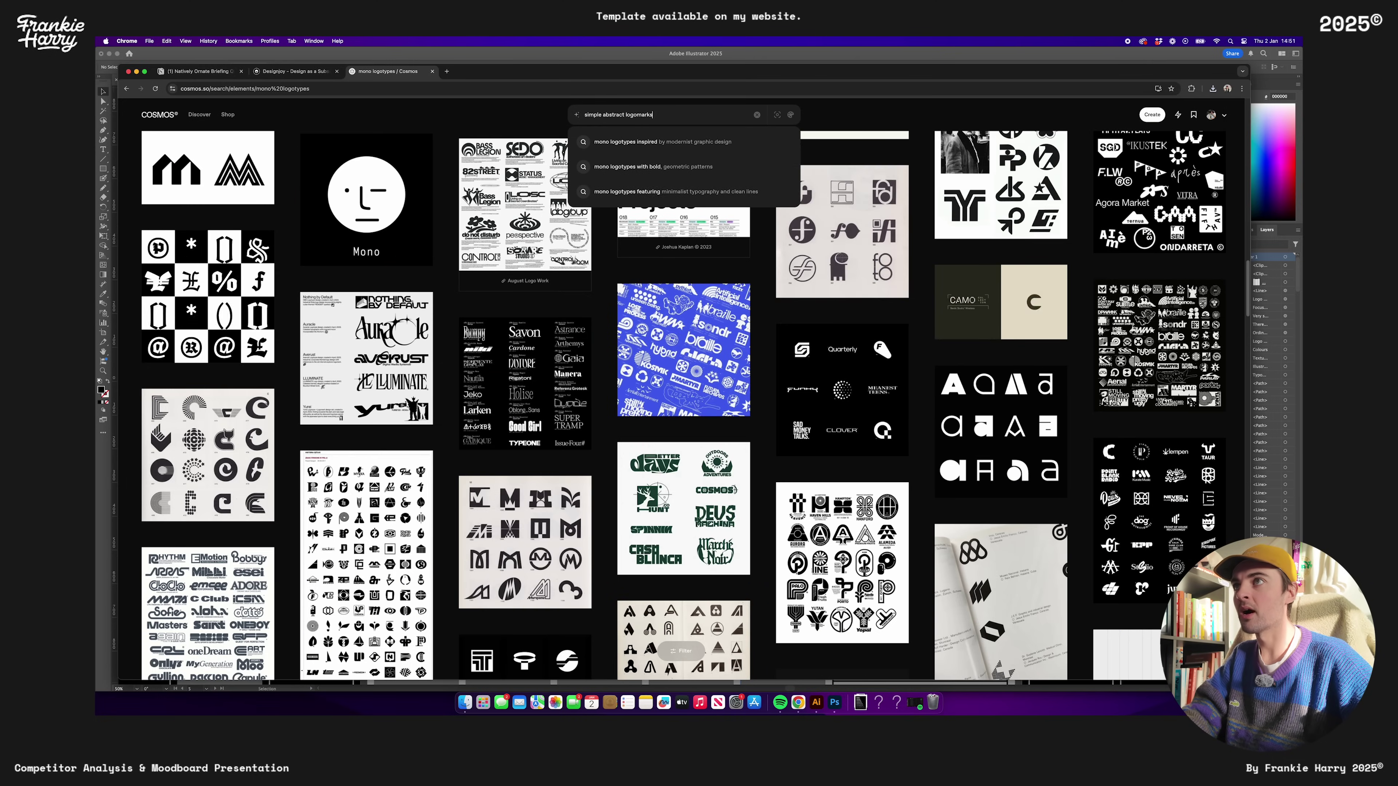
{"action": "key", "text": "Return"}
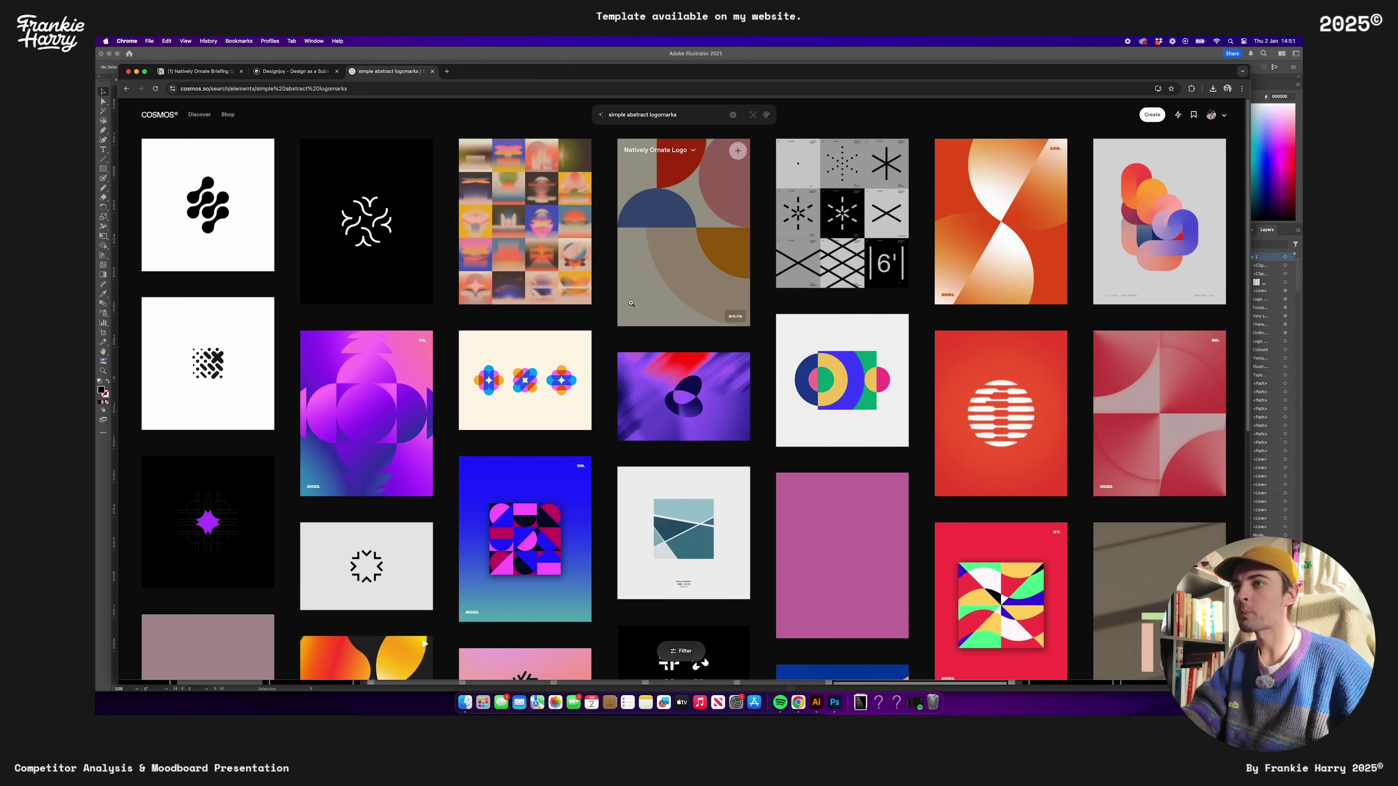
{"action": "scroll", "coordinate": [434, 291], "scroll_direction": "down", "scroll_amount": 1}
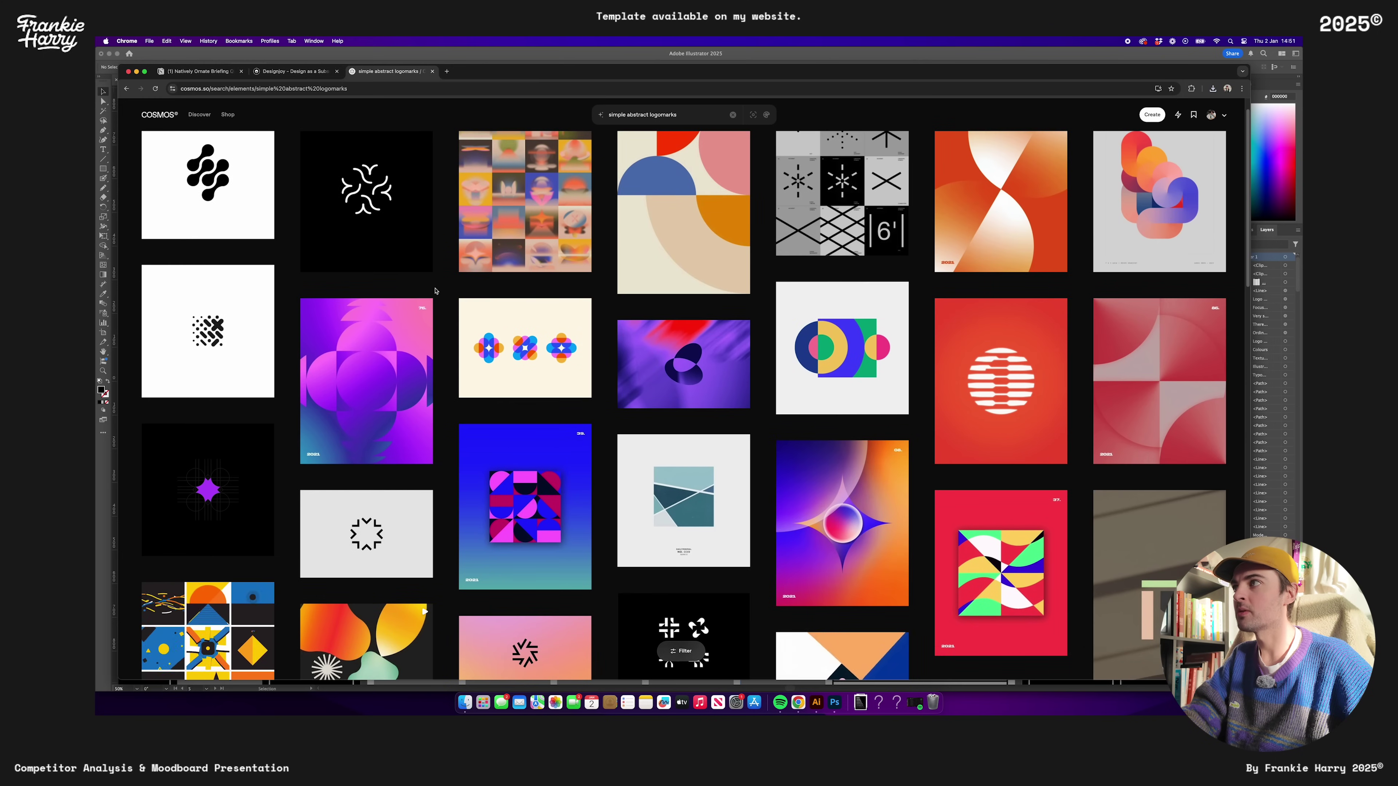
{"action": "mouse_move", "coordinate": [222, 215]}
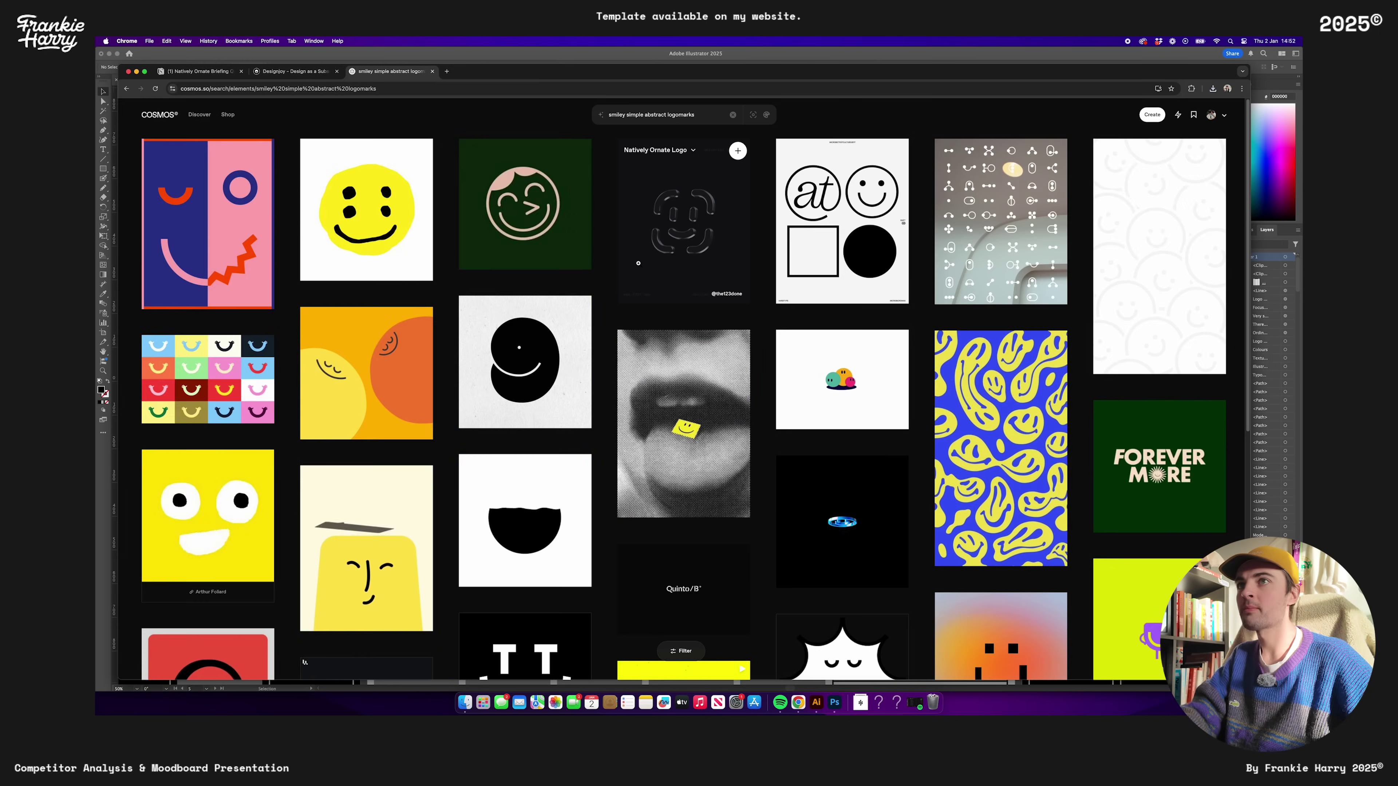
Download the abstract black face mark on white from the "smiley simple abstract logomarks" results
{"action": "scroll", "coordinate": [639, 263], "scroll_direction": "down", "scroll_amount": 20}
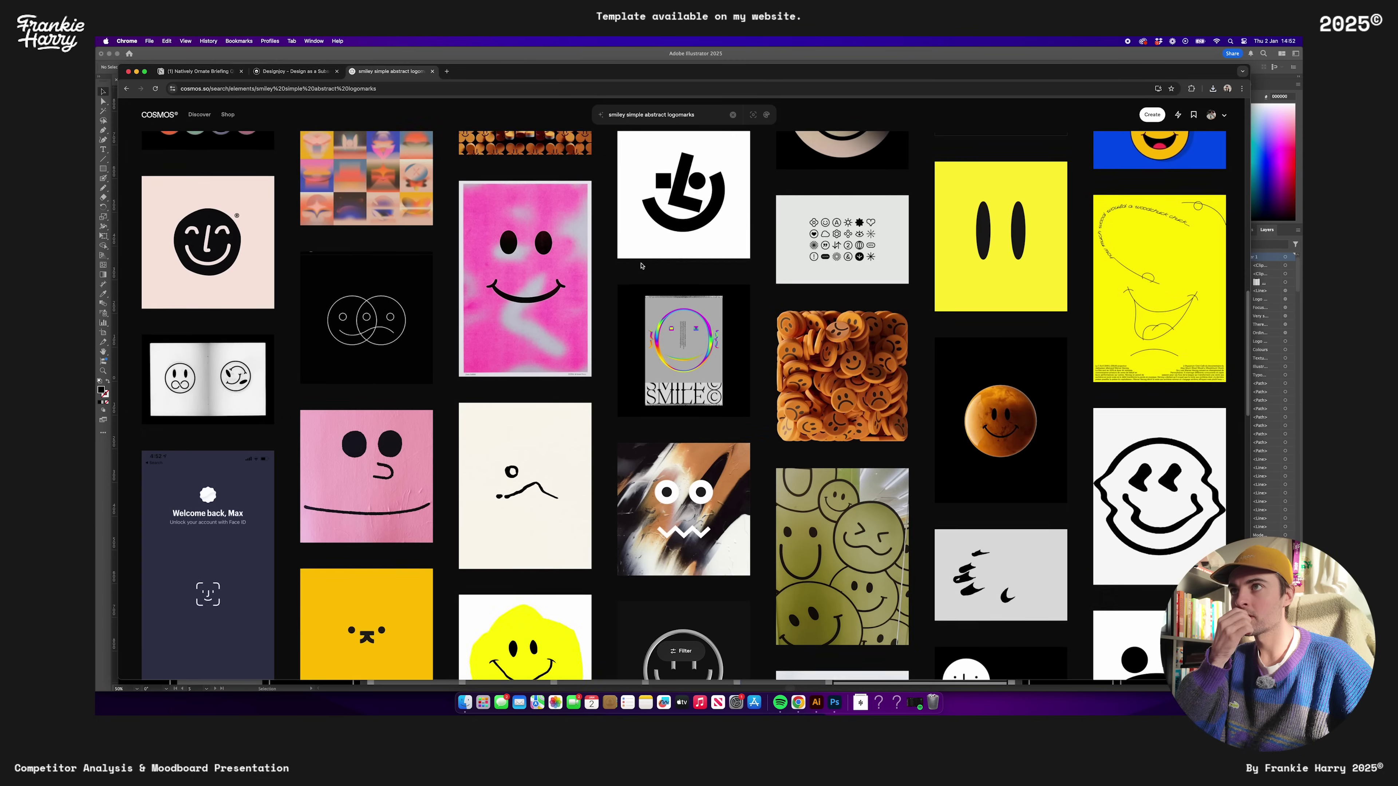
{"action": "scroll", "coordinate": [641, 265], "scroll_direction": "up", "scroll_amount": 3}
{"action": "right_click", "coordinate": [687, 324]}
{"action": "left_click", "coordinate": [721, 408]}
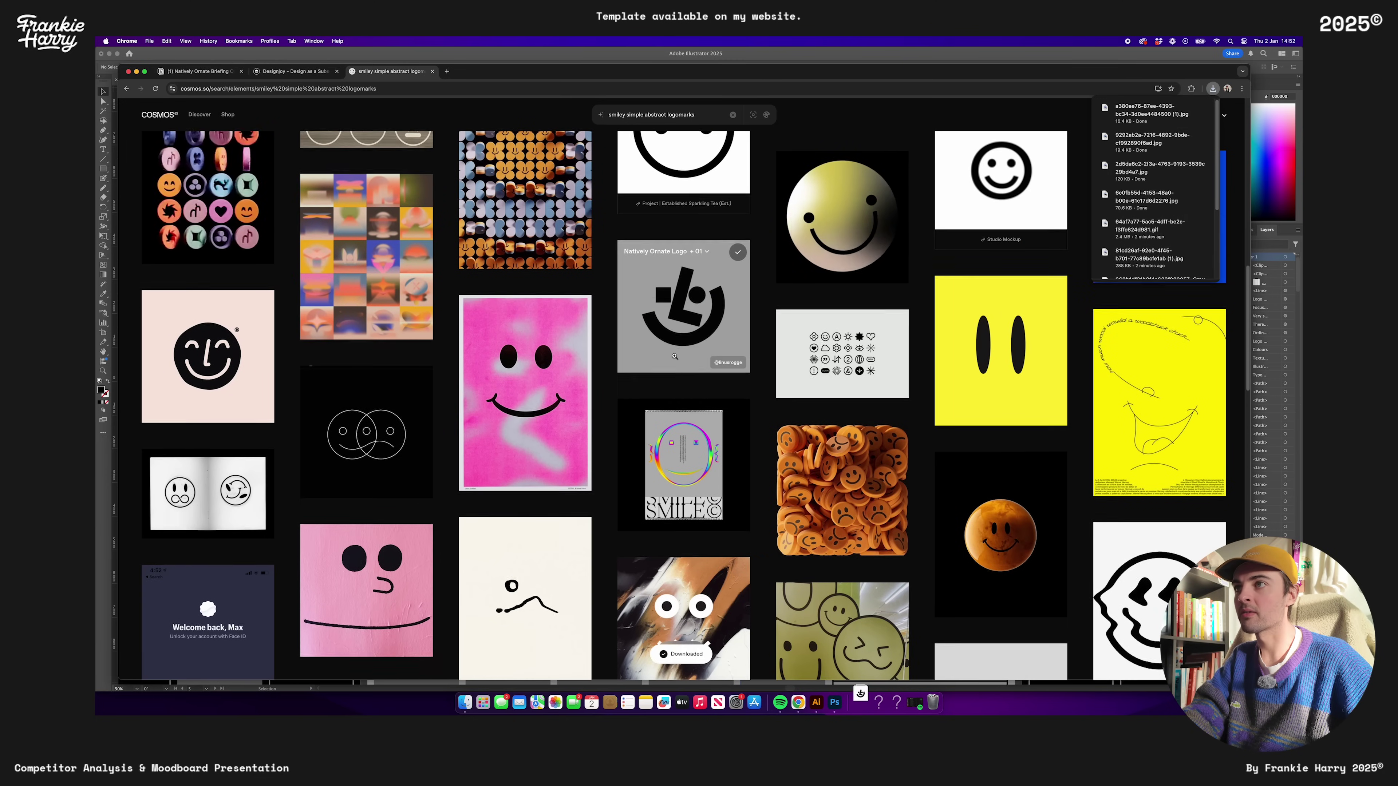
Search Cosmos for "red and blue noisy gradients imagery"
{"action": "scroll", "coordinate": [674, 357], "scroll_direction": "down", "scroll_amount": 4}
{"action": "scroll", "coordinate": [675, 358], "scroll_direction": "down", "scroll_amount": 12}
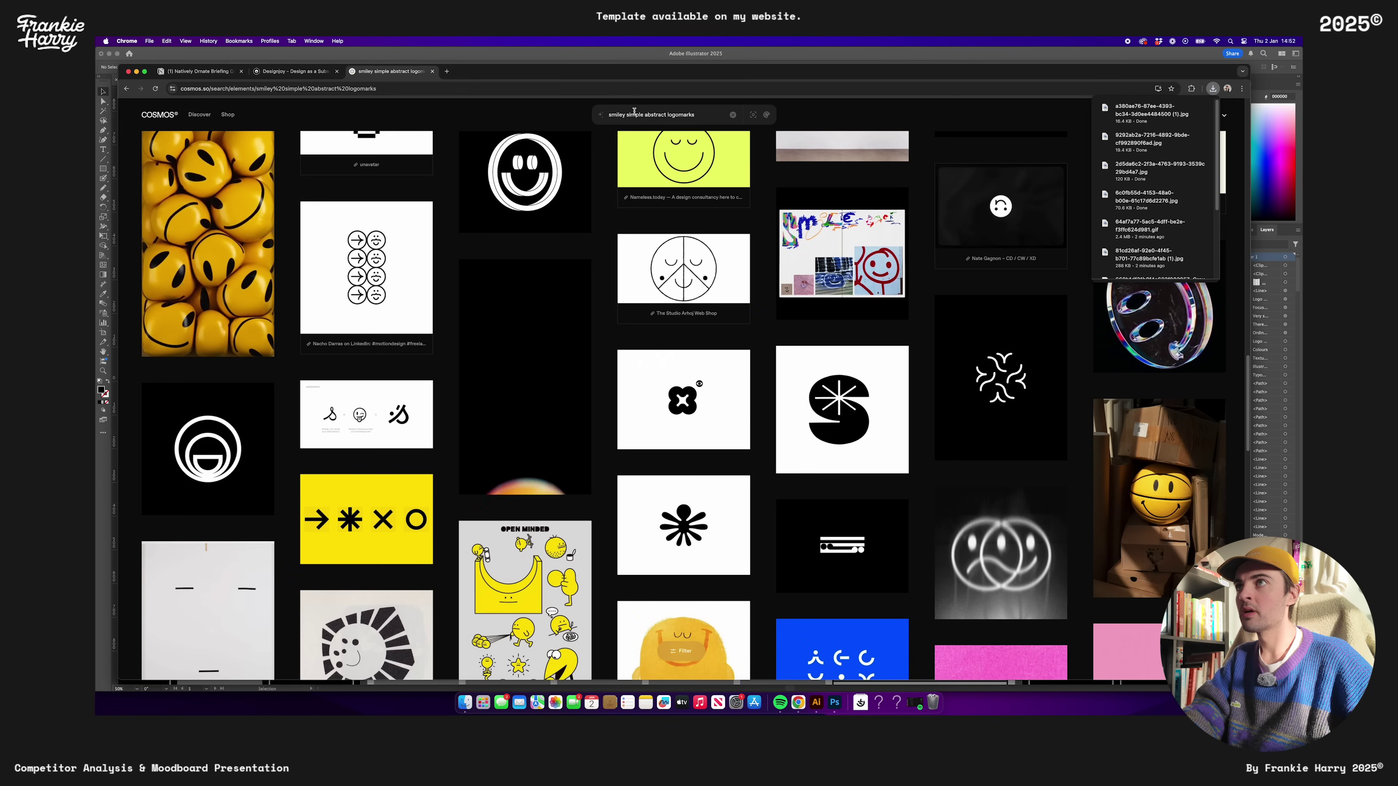
{"action": "left_click", "coordinate": [634, 113]}
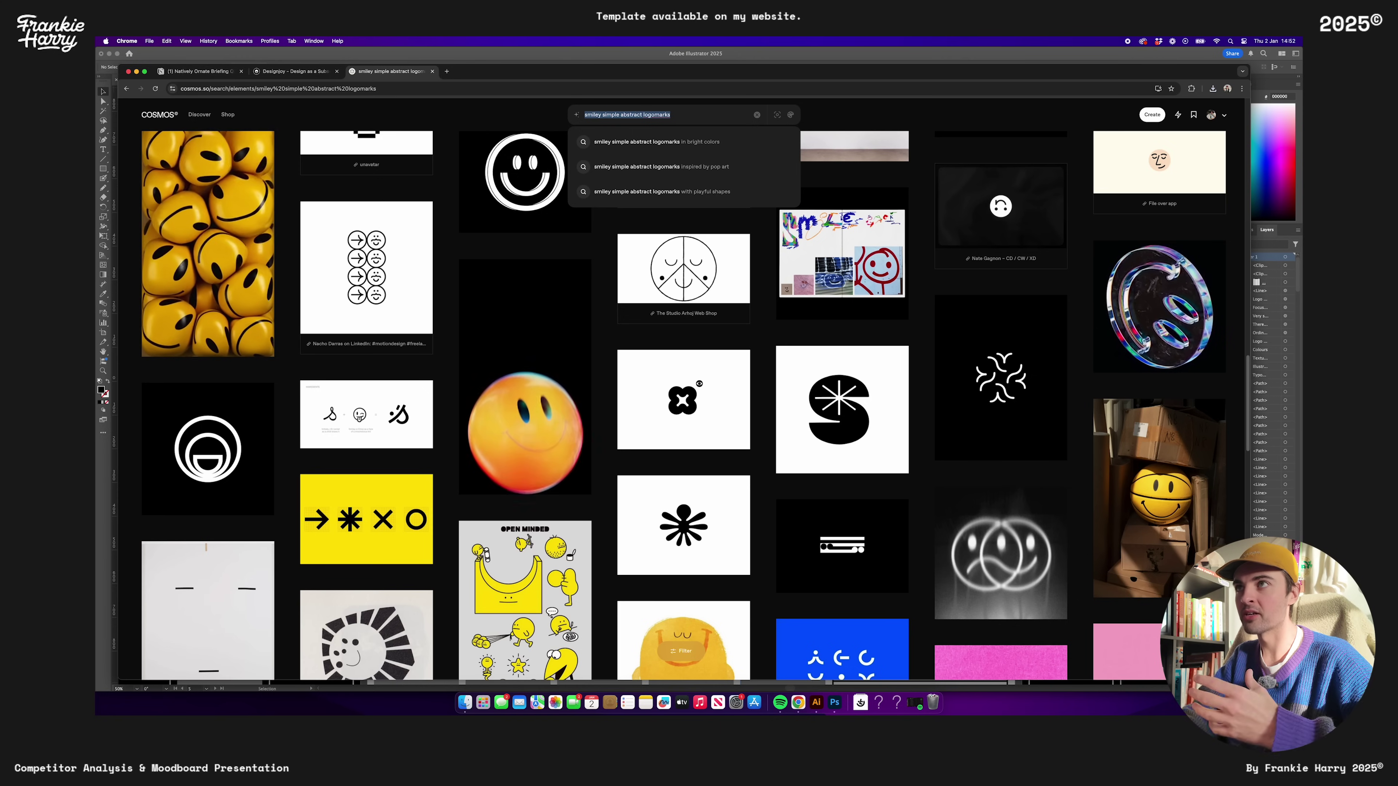
{"action": "key", "text": "BackSpace"}
{"action": "key", "text": "BackSpace"}
{"action": "type", "text": "blue nisey gradients imagery"}
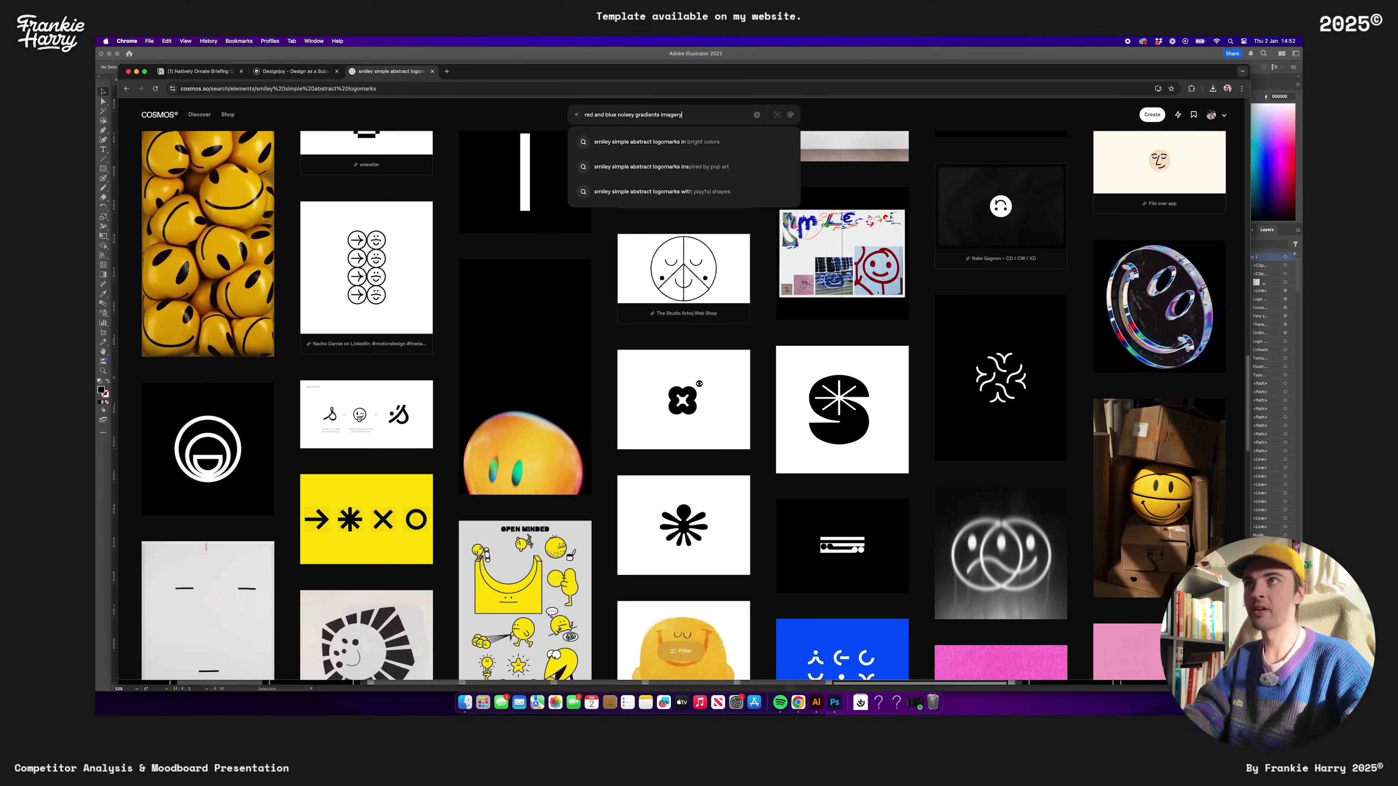
{"action": "key", "text": "Return"}
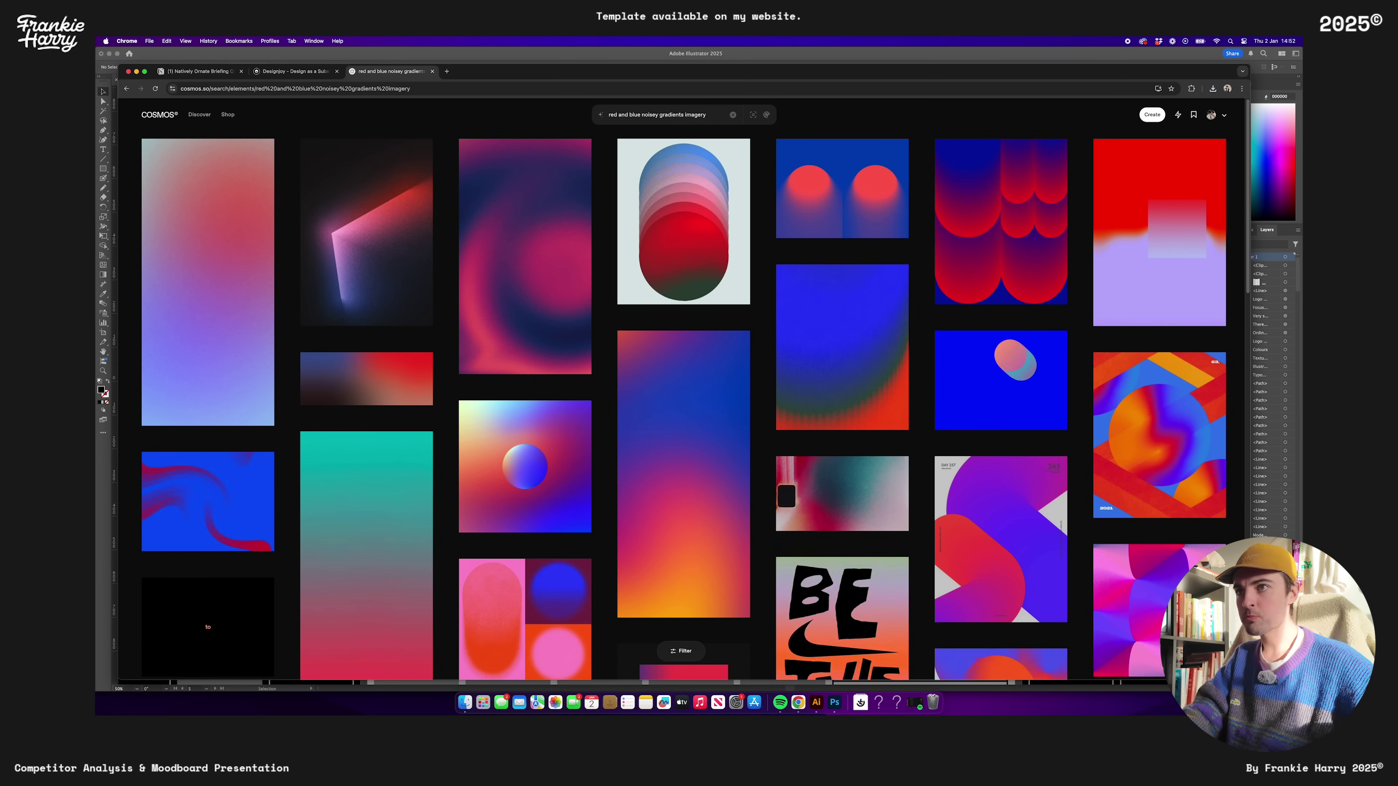
Download the blue gradient with the red and green curved edge and the close-up face portrait in blue and red light
{"action": "right_click", "coordinate": [847, 338]}
{"action": "left_click", "coordinate": [858, 367]}
{"action": "scroll", "coordinate": [834, 484], "scroll_direction": "down", "scroll_amount": 10}
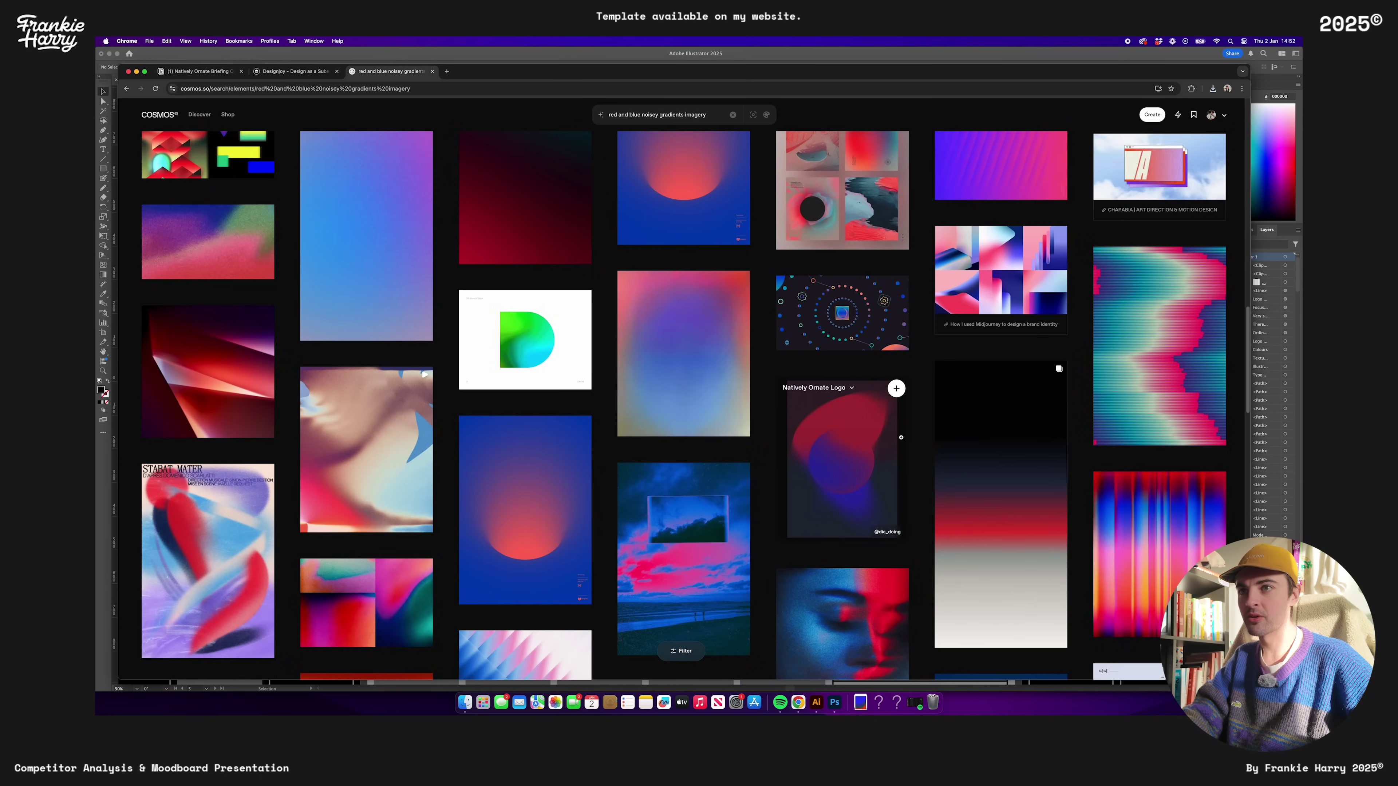
{"action": "scroll", "coordinate": [834, 483], "scroll_direction": "down", "scroll_amount": 5}
{"action": "right_click", "coordinate": [878, 379]}
{"action": "left_click", "coordinate": [905, 467]}
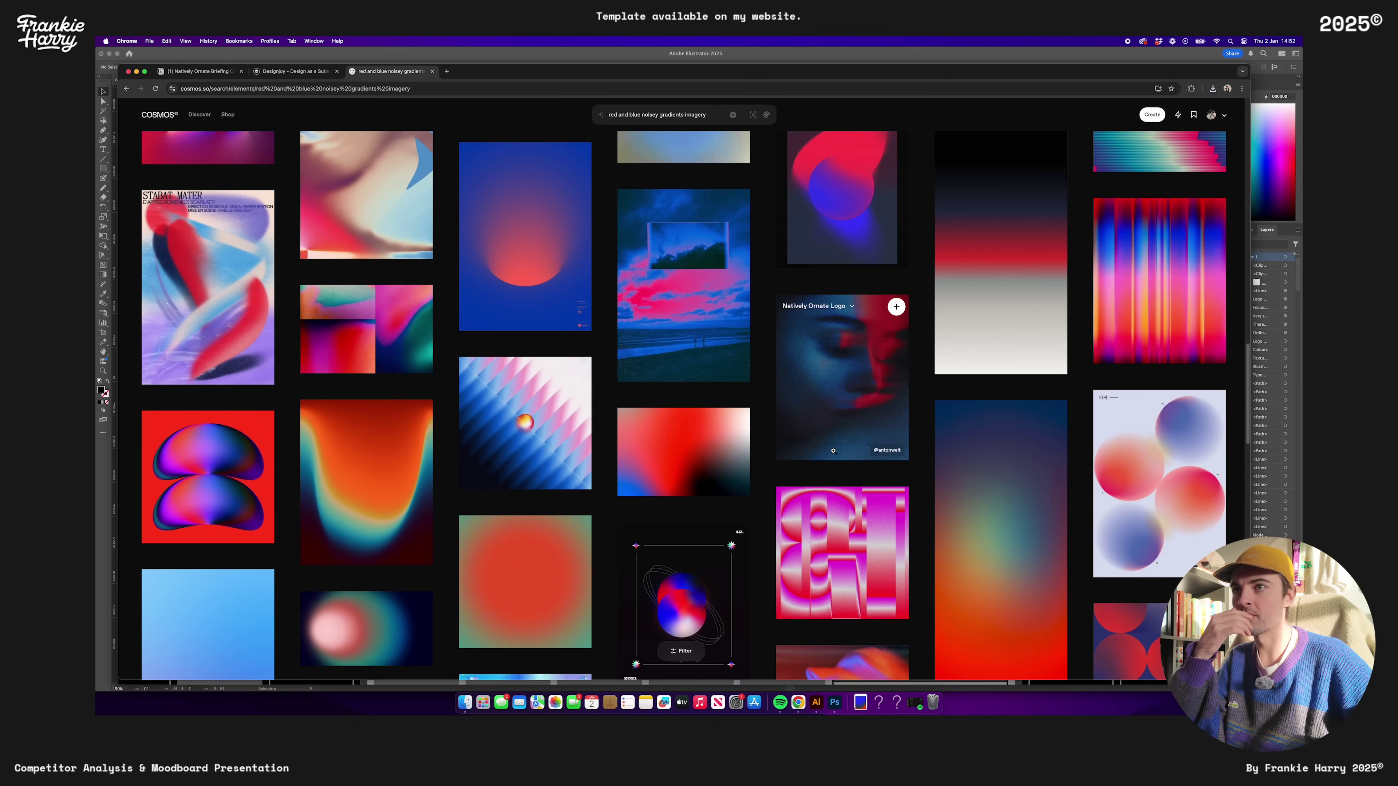
Look through the red and blue noisy gradient results for more colour and texture references for the moodboard
{"action": "scroll", "coordinate": [793, 450], "scroll_direction": "down", "scroll_amount": 1}
{"action": "scroll", "coordinate": [793, 450], "scroll_direction": "down", "scroll_amount": 5}
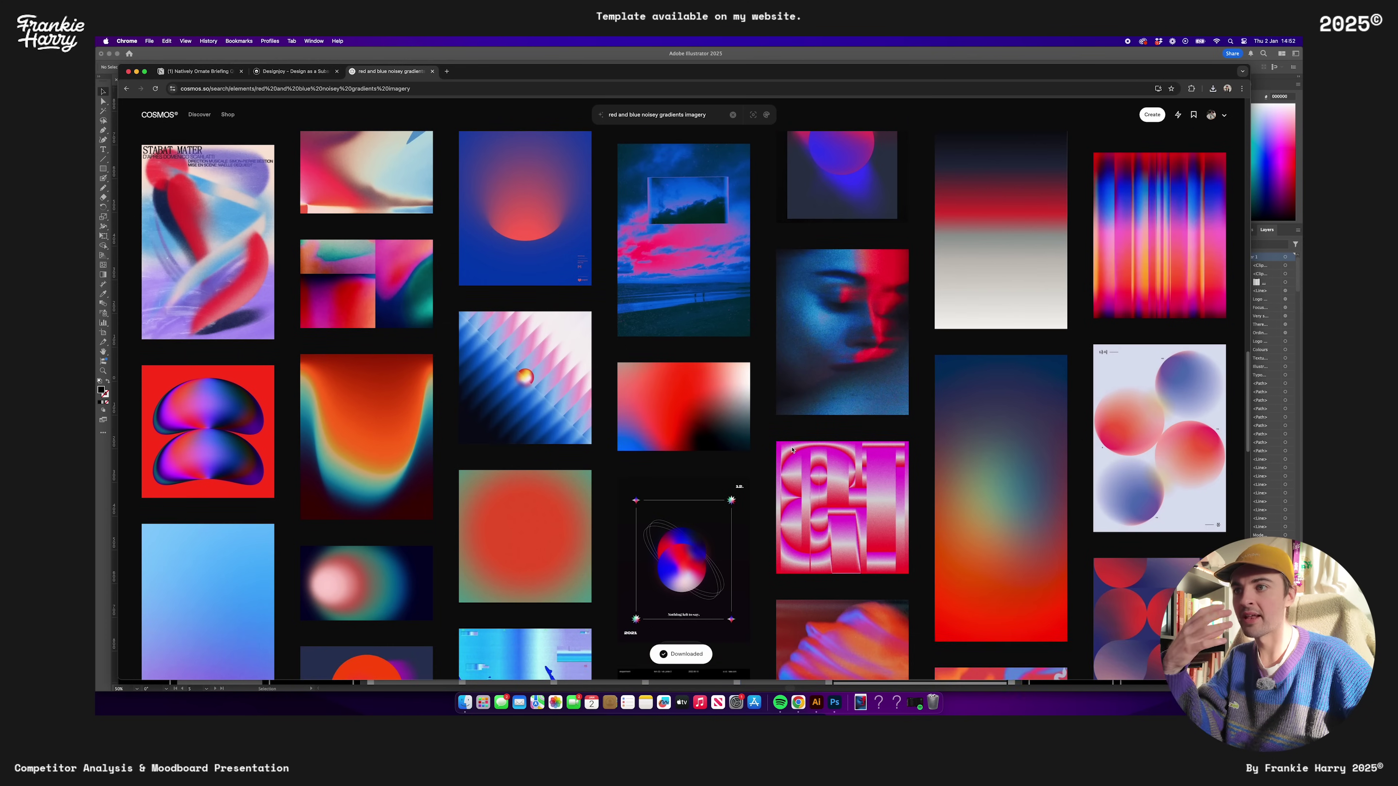
{"action": "scroll", "coordinate": [790, 447], "scroll_direction": "down", "scroll_amount": 8}
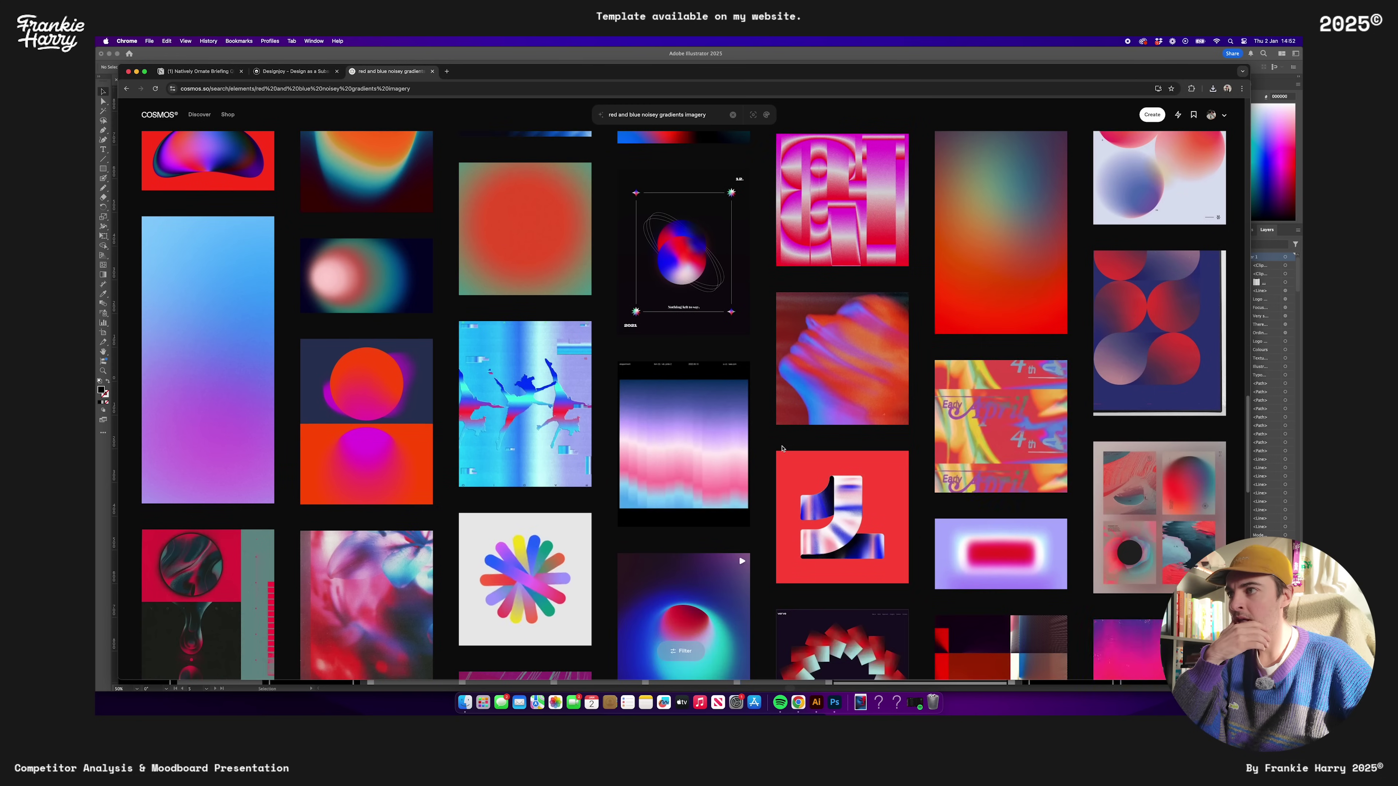
{"action": "scroll", "coordinate": [781, 449], "scroll_direction": "down", "scroll_amount": 6}
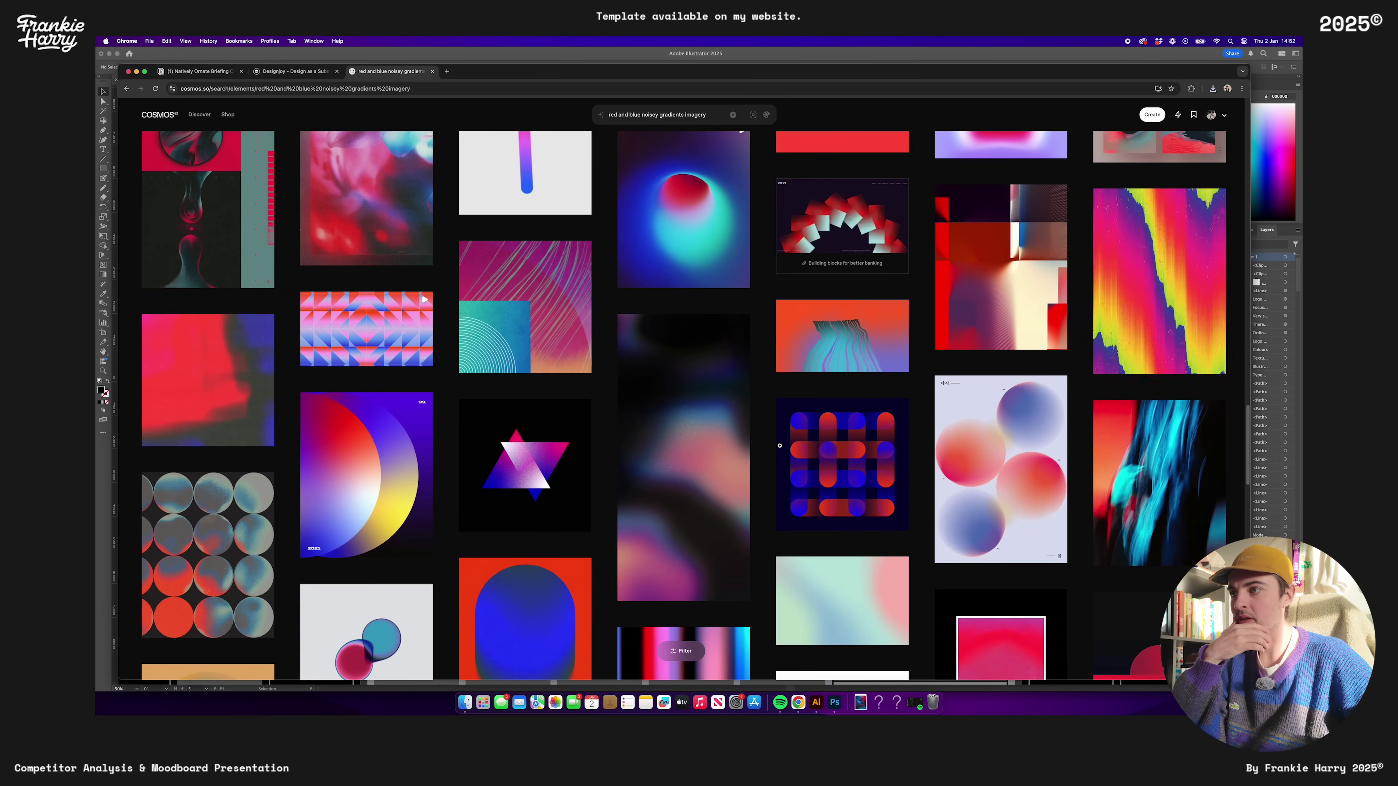
{"action": "scroll", "coordinate": [773, 448], "scroll_direction": "down", "scroll_amount": 4}
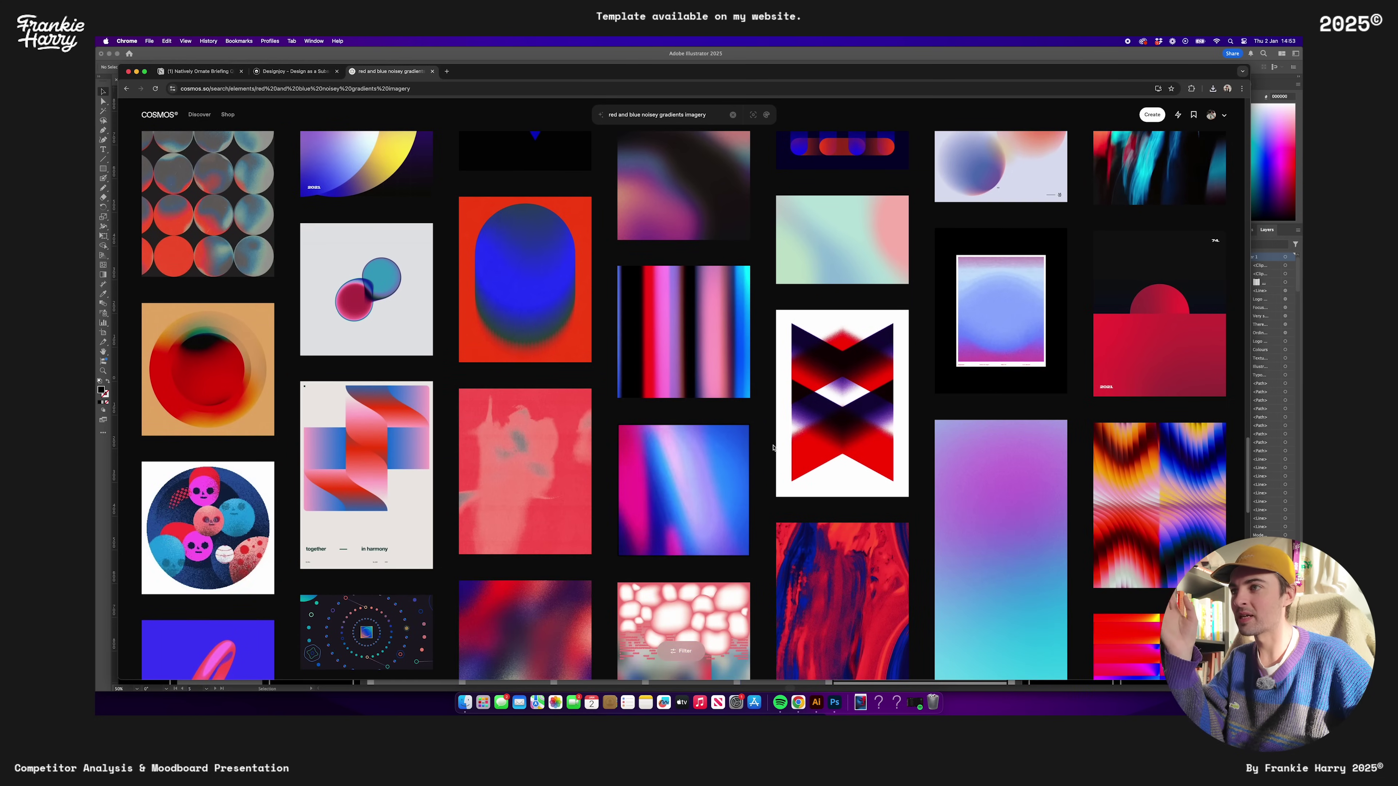
{"action": "scroll", "coordinate": [773, 448], "scroll_direction": "down", "scroll_amount": 5}
{"action": "scroll", "coordinate": [773, 448], "scroll_direction": "down", "scroll_amount": 9}
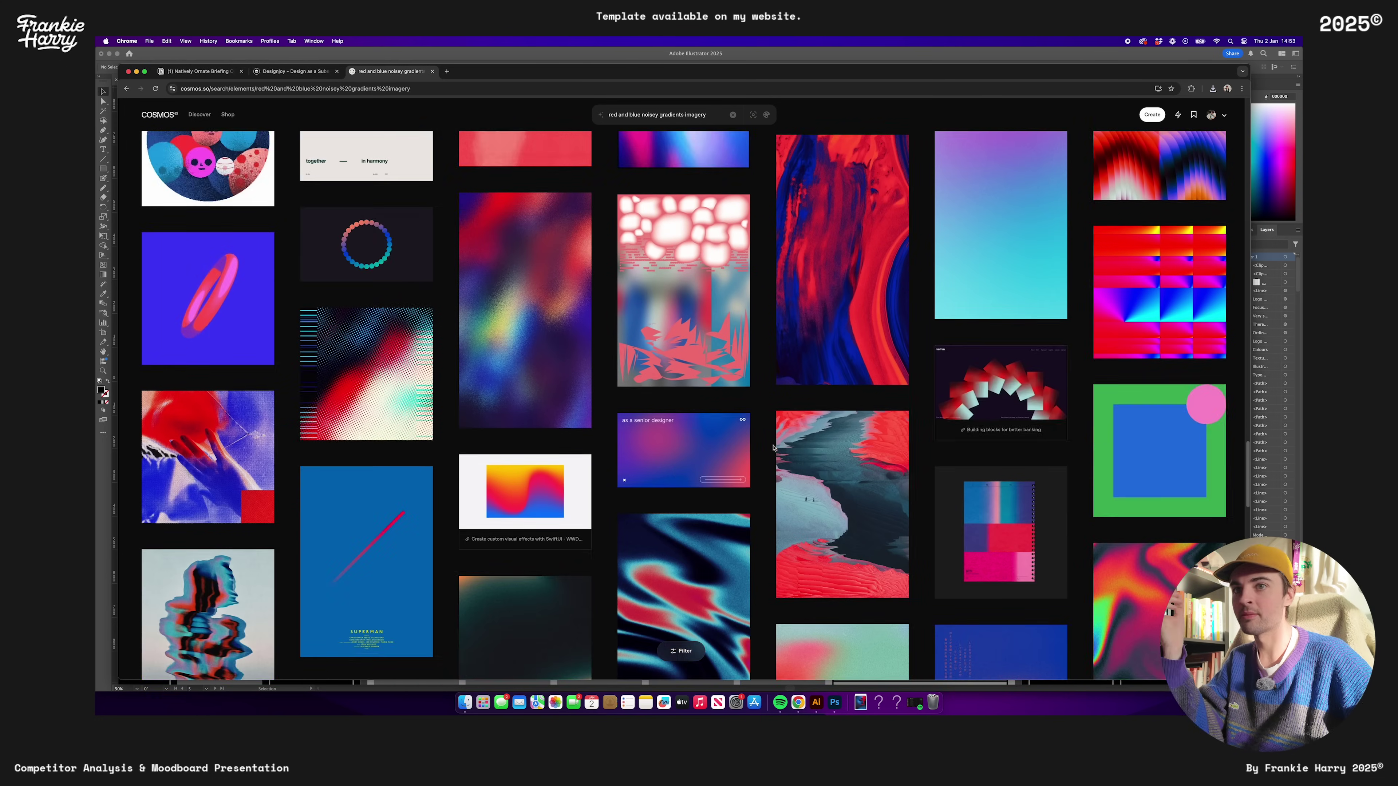
{"action": "scroll", "coordinate": [772, 447], "scroll_direction": "down", "scroll_amount": 9}
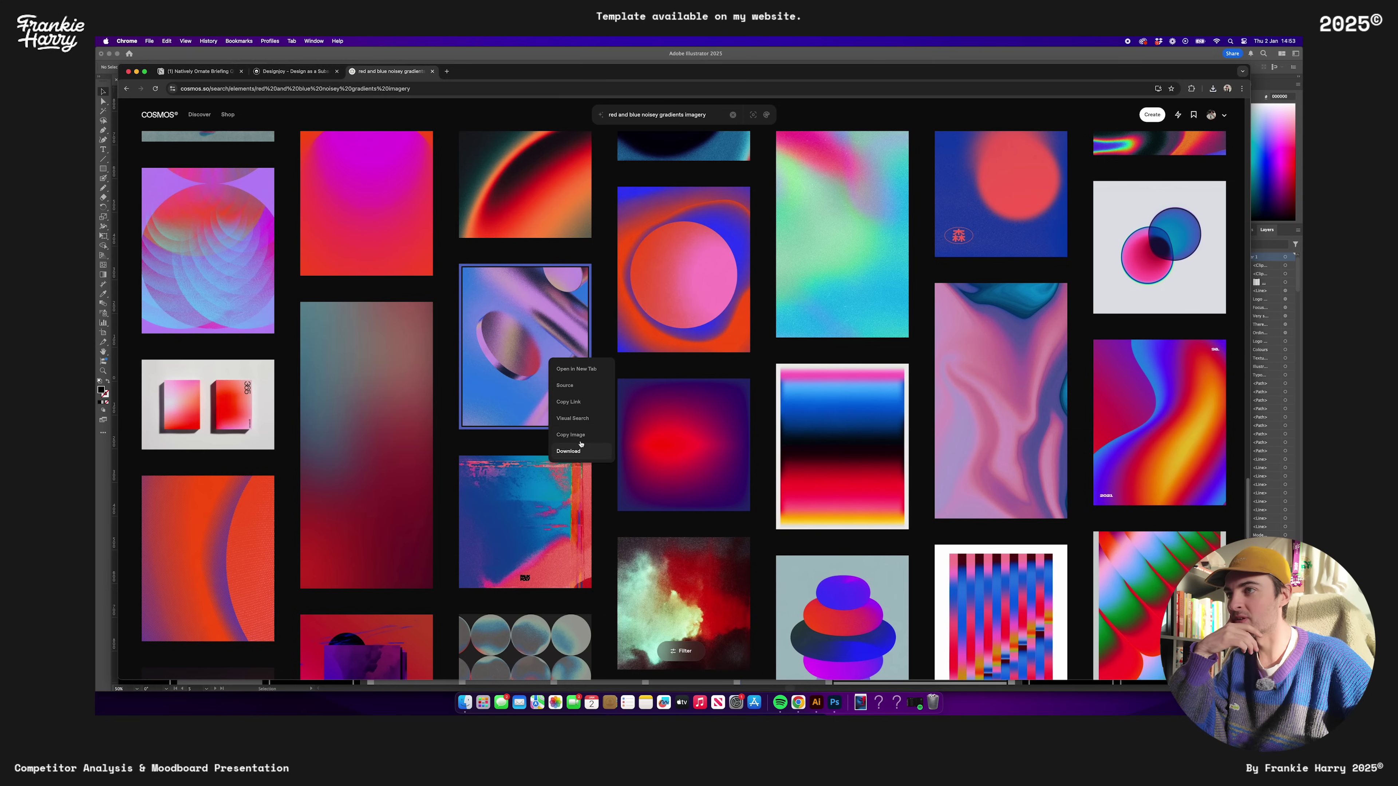
Save the blue and purple image with the glossy metallic oval to the Natively Ornate Logo collection
{"action": "left_click", "coordinate": [612, 289]}
{"action": "left_click", "coordinate": [579, 276]}
{"action": "scroll", "coordinate": [612, 397], "scroll_direction": "down", "scroll_amount": 7}
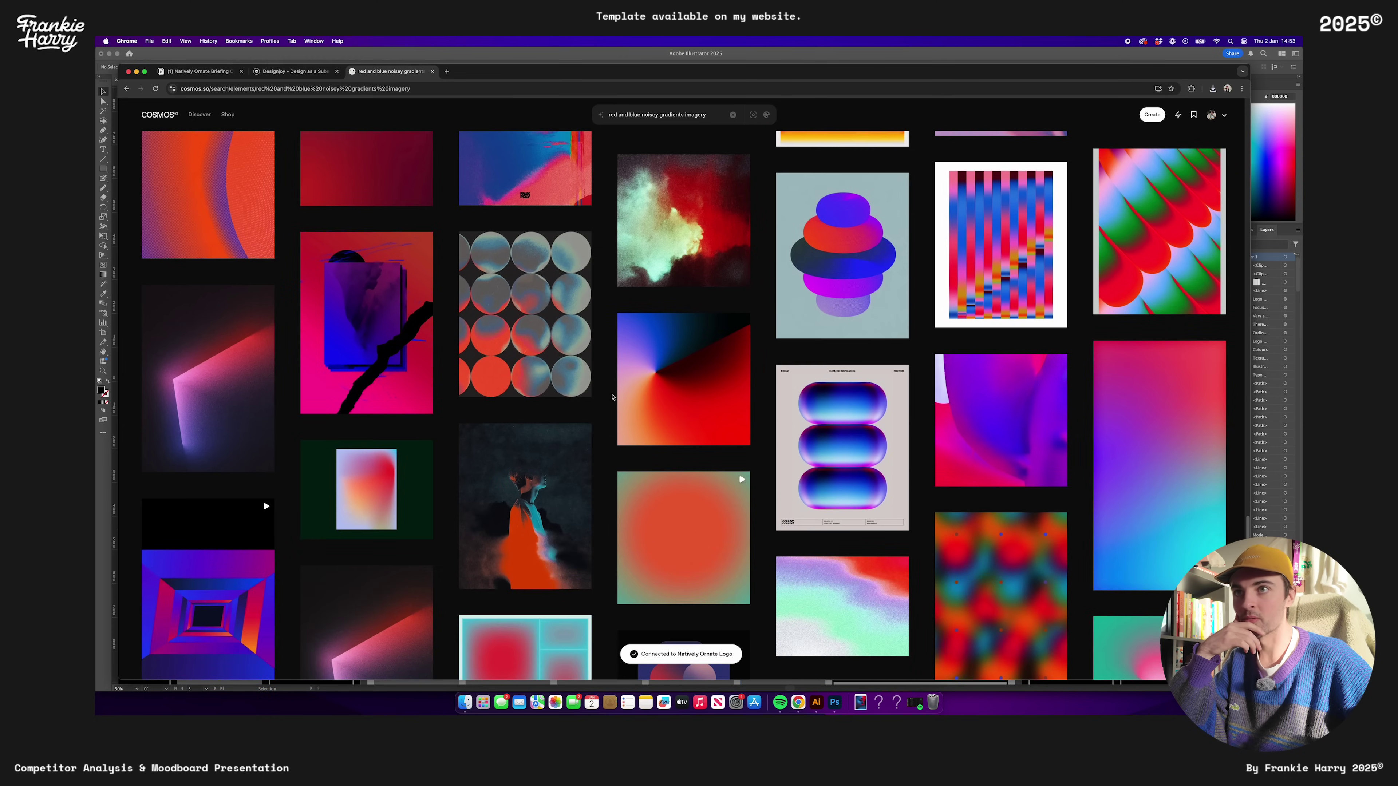
{"action": "scroll", "coordinate": [612, 396], "scroll_direction": "down", "scroll_amount": 4}
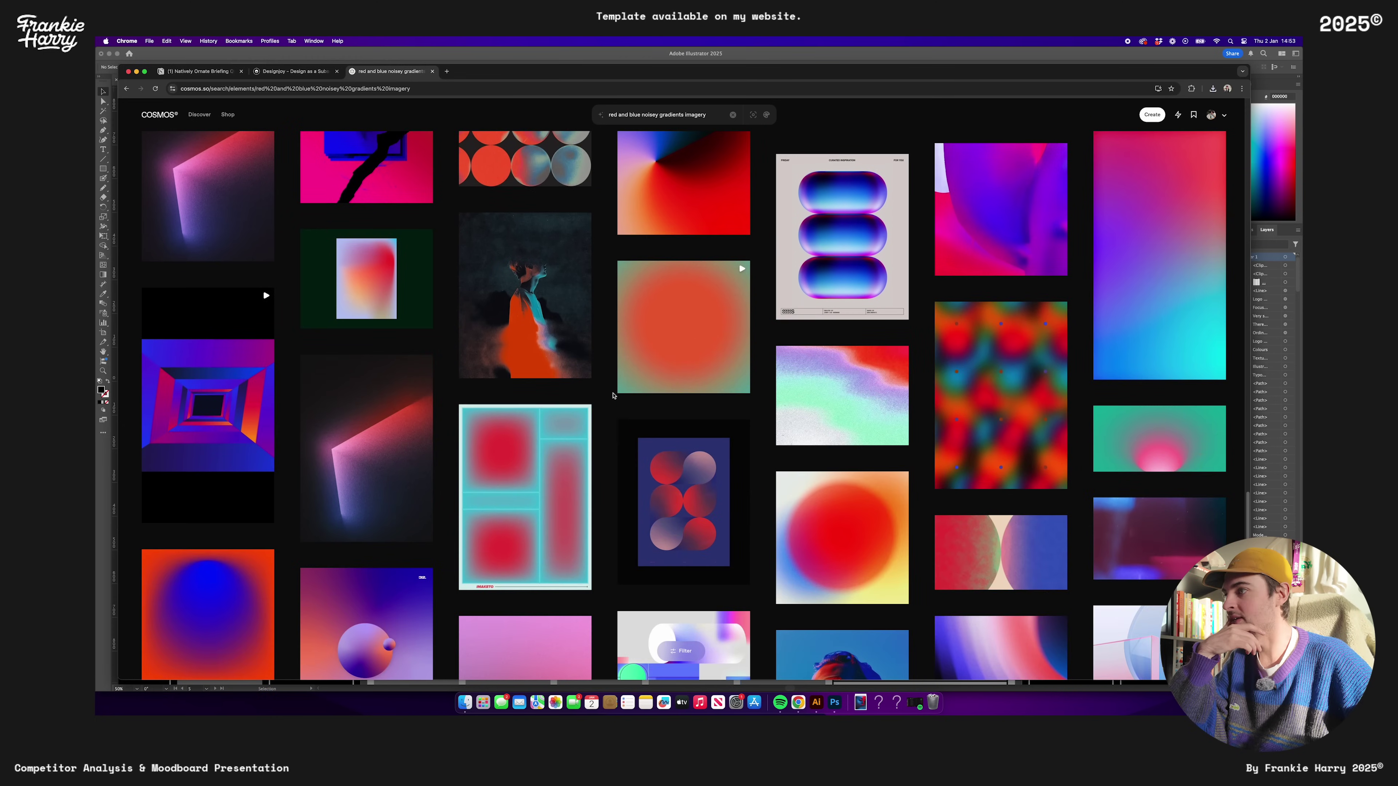
{"action": "scroll", "coordinate": [613, 395], "scroll_direction": "down", "scroll_amount": 5}
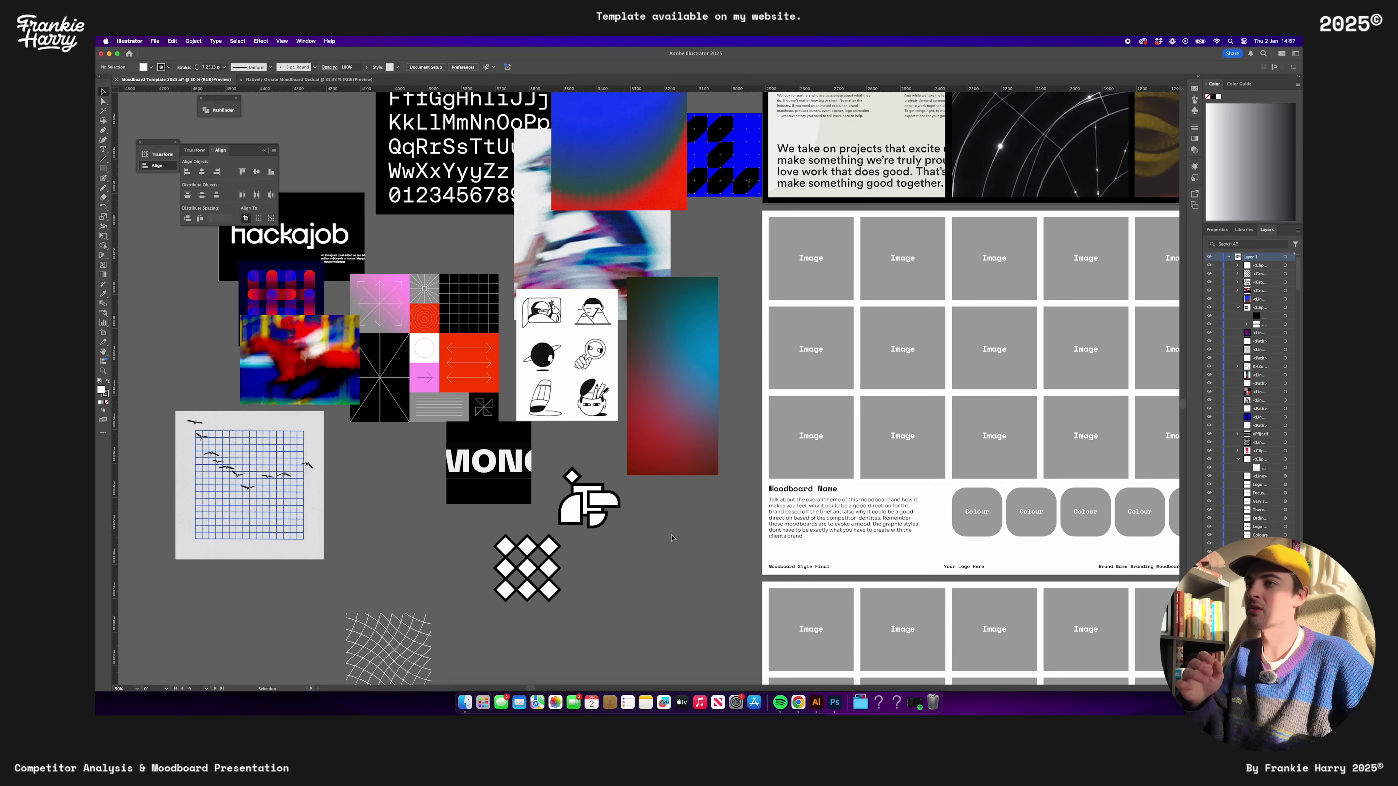
Delete the "Image" placeholder labels from the grey grid boxes of the upper blank moodboard page in Illustrator
{"action": "scroll", "coordinate": [580, 493], "scroll_direction": "down", "scroll_amount": 3}
{"action": "scroll", "coordinate": [624, 512], "scroll_direction": "up", "scroll_amount": 3}
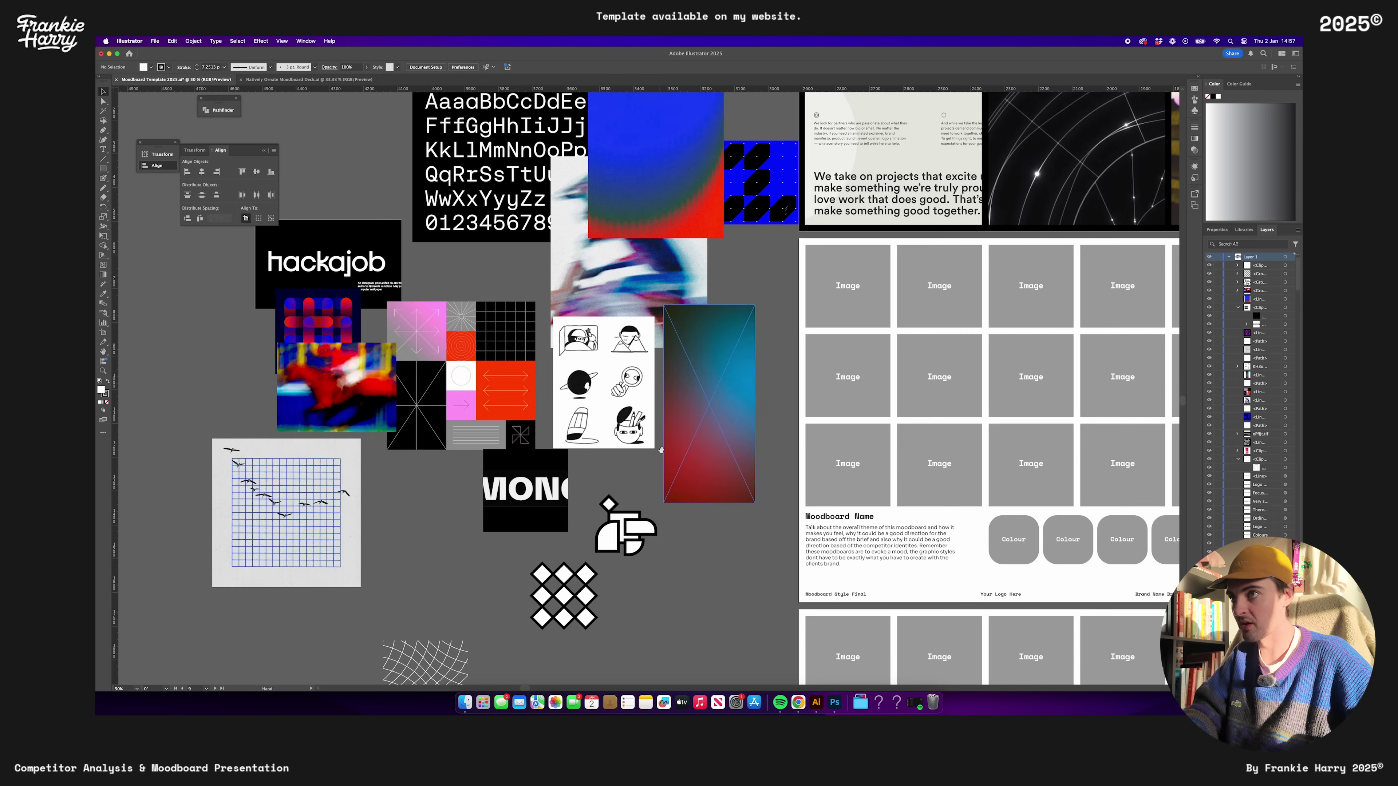
{"action": "scroll", "coordinate": [648, 552], "scroll_direction": "right", "scroll_amount": 10}
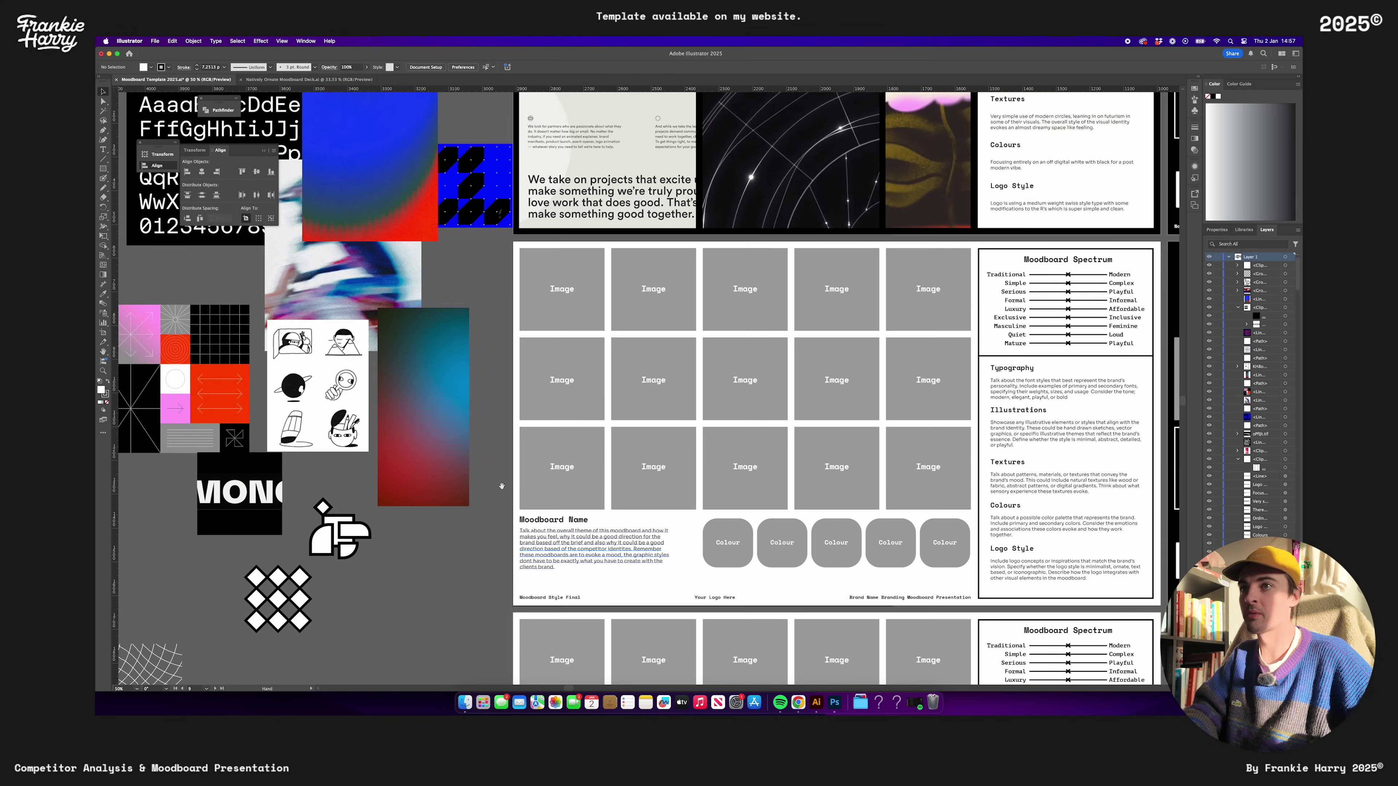
{"action": "left_click", "coordinate": [418, 435]}
{"action": "key", "text": "Delete"}
{"action": "left_click", "coordinate": [422, 356]}
{"action": "key", "text": "Delete"}
{"action": "left_click", "coordinate": [419, 255]}
{"action": "key", "text": "Delete"}
{"action": "left_click", "coordinate": [510, 346]}
{"action": "key", "text": "Delete"}
{"action": "left_click", "coordinate": [601, 255]}
{"action": "key", "text": "Delete"}
{"action": "left_click", "coordinate": [601, 346]}
{"action": "key", "text": "Delete"}
{"action": "left_click", "coordinate": [692, 346]}
{"action": "key", "text": "Delete"}
{"action": "left_click", "coordinate": [692, 255]}
{"action": "key", "text": "Delete"}
{"action": "left_click", "coordinate": [784, 256]}
{"action": "key", "text": "Delete"}
{"action": "left_click", "coordinate": [784, 346]}
{"action": "key", "text": "Delete"}
{"action": "left_click", "coordinate": [699, 437]}
{"action": "key", "text": "Delete"}
Delete the "Colour" placeholder labels from the rounded colour swatches on the same moodboard page
{"action": "left_click", "coordinate": [582, 509]}
{"action": "key", "text": "Delete"}
{"action": "left_click", "coordinate": [692, 509]}
{"action": "key", "text": "Delete"}
{"action": "left_click", "coordinate": [746, 510]}
{"action": "key", "text": "Delete"}
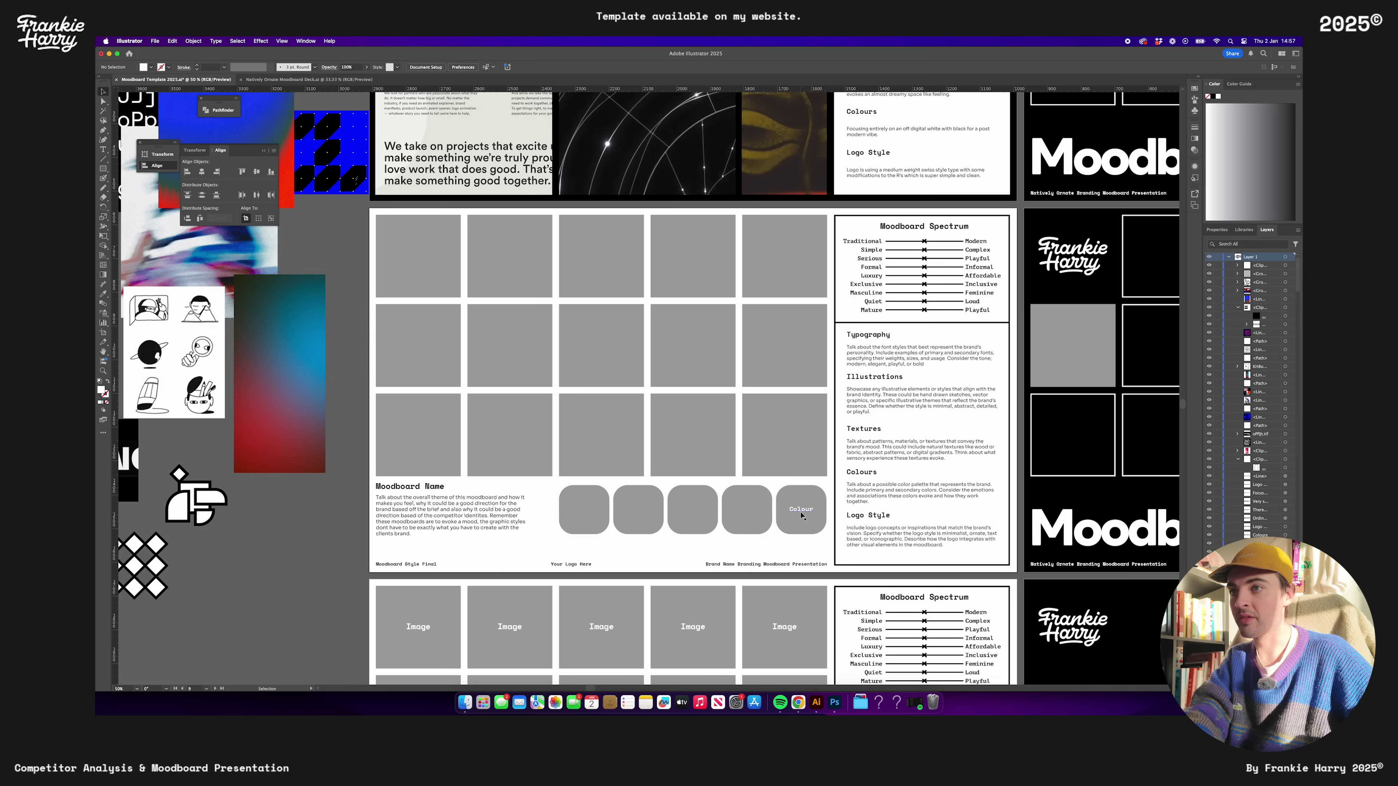
Place the blue and black geometric pattern in the fifth box of the middle row and clip it to that grey box
{"action": "left_click_drag", "start_coordinate": [432, 408], "coordinate": [542, 443]}
{"action": "left_click_drag", "start_coordinate": [486, 244], "coordinate": [878, 419]}
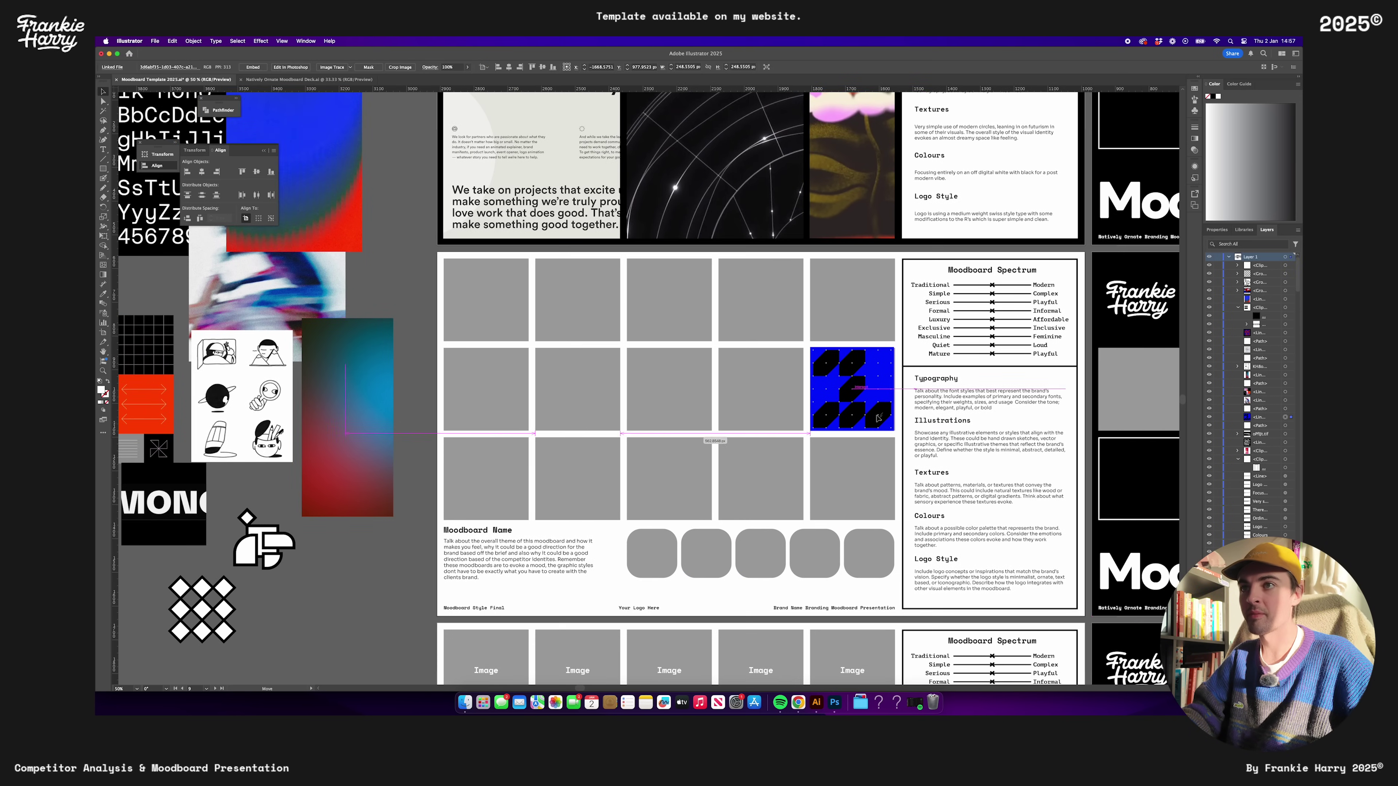
{"action": "scroll", "coordinate": [861, 370], "scroll_direction": "up", "scroll_amount": 5}
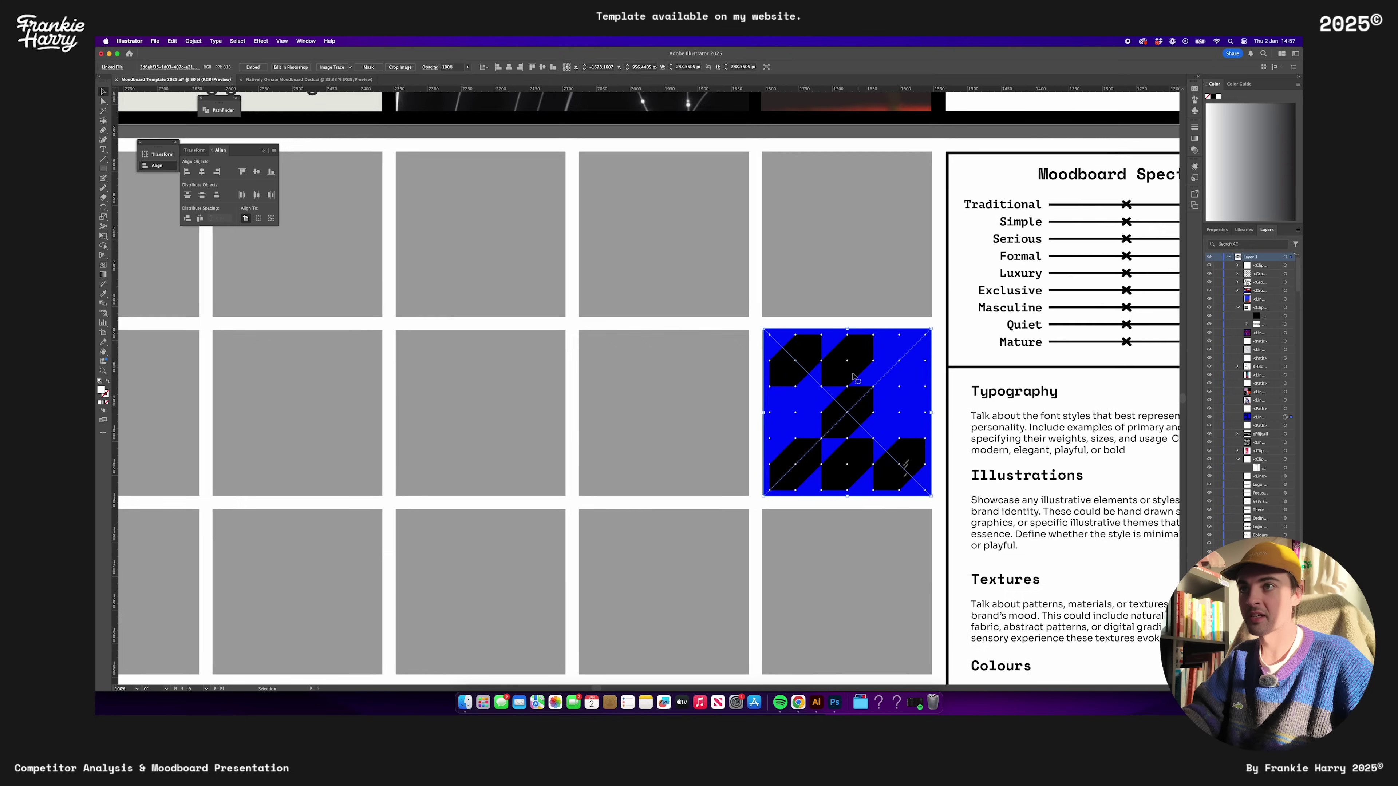
{"action": "left_click", "coordinate": [187, 40]}
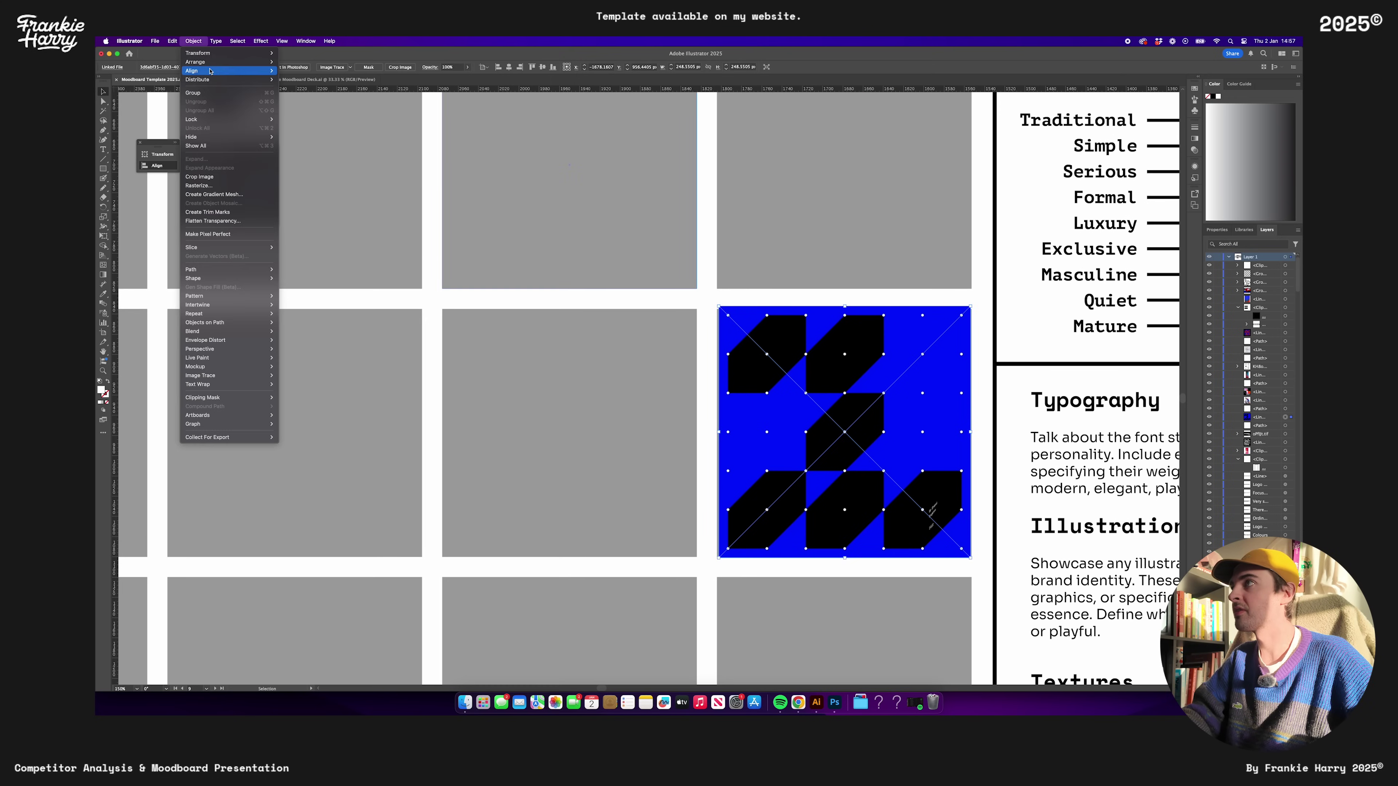
{"action": "left_click", "coordinate": [291, 88]}
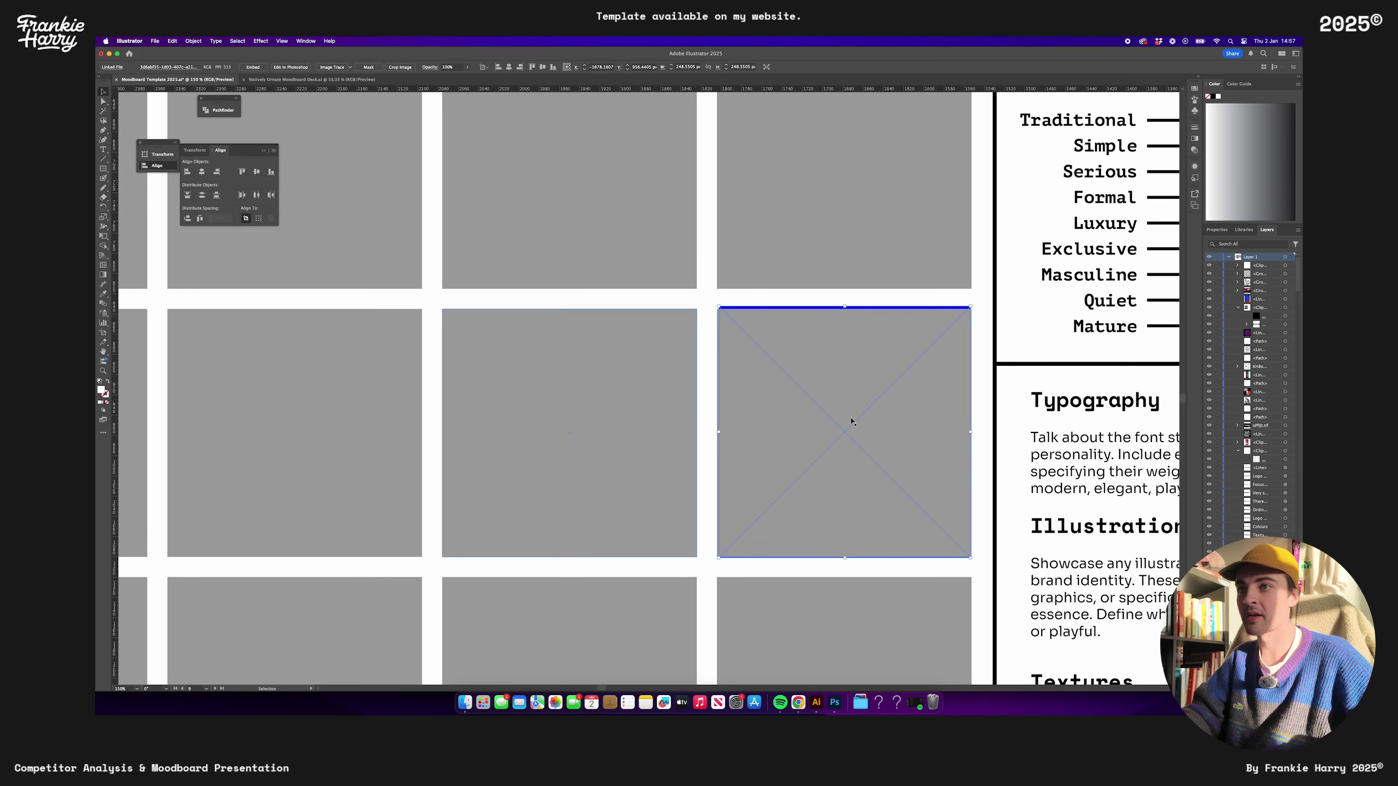
{"action": "left_click", "coordinate": [884, 515], "text": "shift"}
{"action": "right_click", "coordinate": [885, 514]}
{"action": "left_click", "coordinate": [892, 531]}
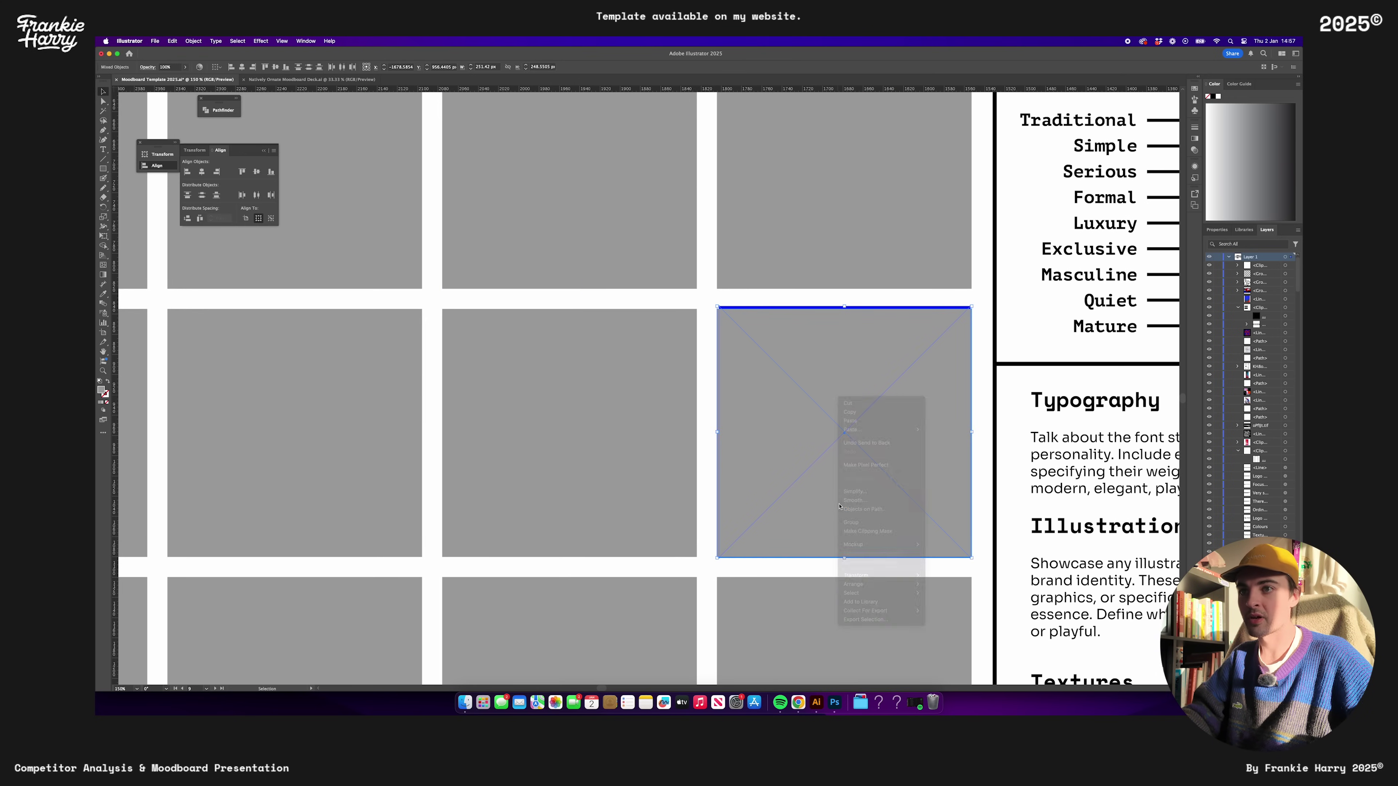
Enlarge the blue and black pattern slightly within its clipping mask so it fills the box
{"action": "key", "text": "super+minus"}
{"action": "key", "text": "super+minus"}
{"action": "scroll", "coordinate": [1292, 420], "scroll_direction": "down", "scroll_amount": 10}
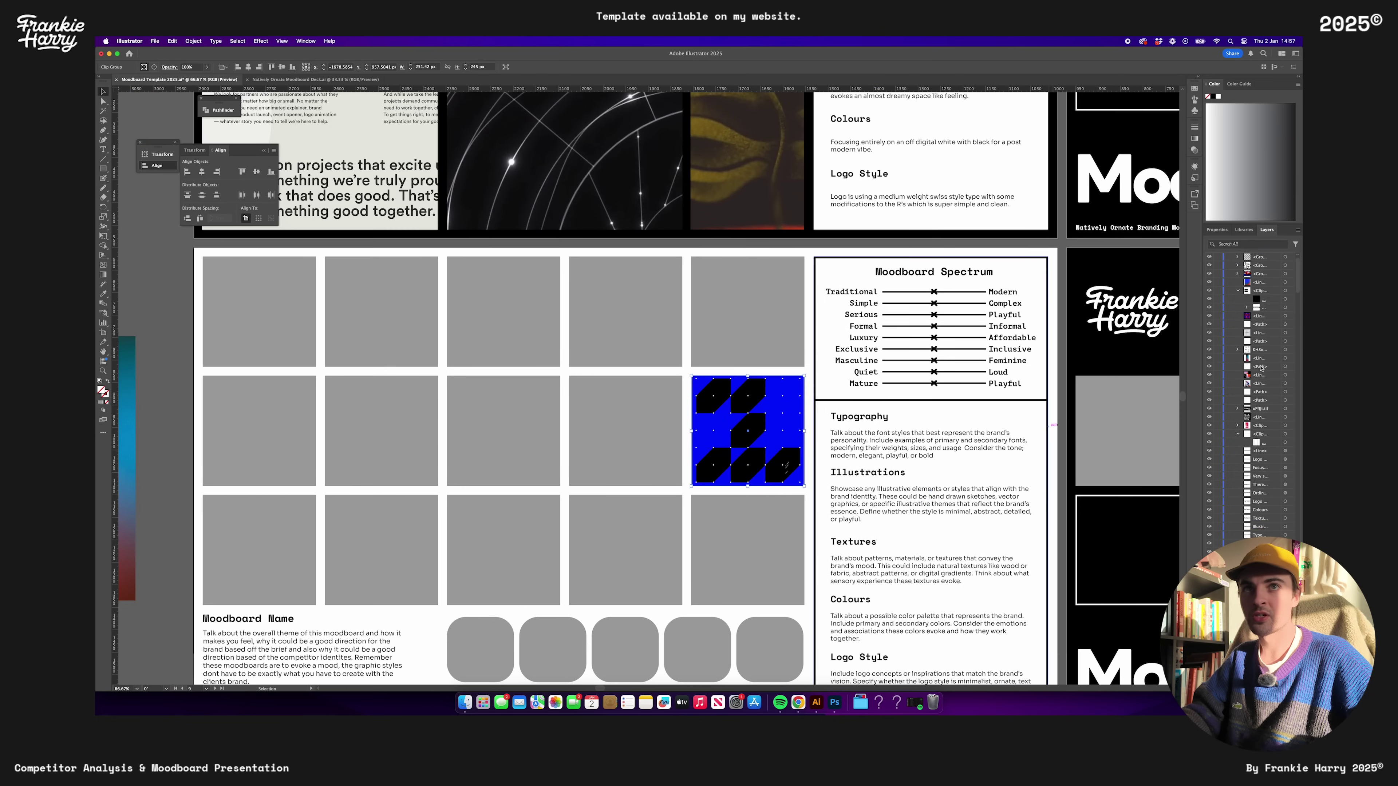
{"action": "scroll", "coordinate": [1264, 420], "scroll_direction": "up", "scroll_amount": 5}
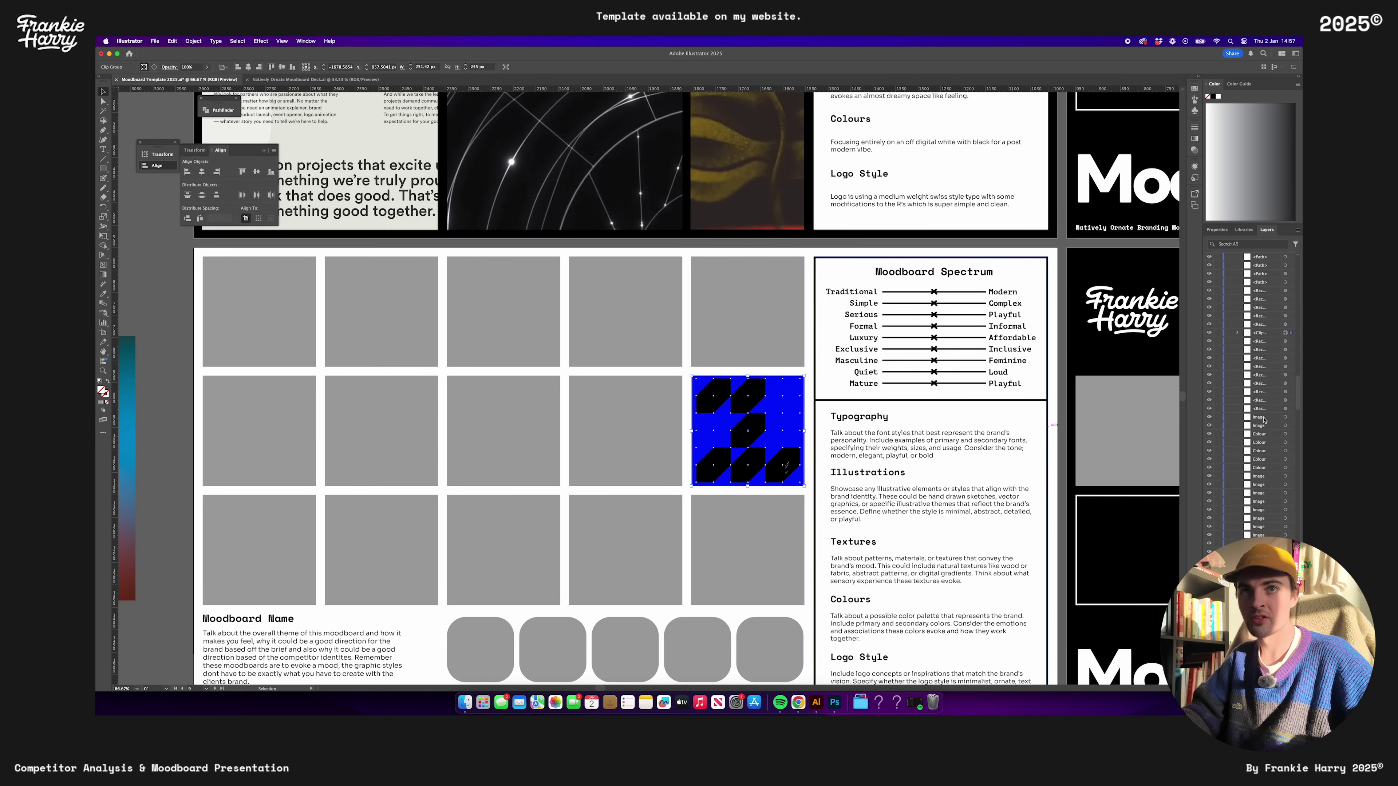
{"action": "left_click", "coordinate": [1237, 350]}
{"action": "left_click", "coordinate": [1288, 366]}
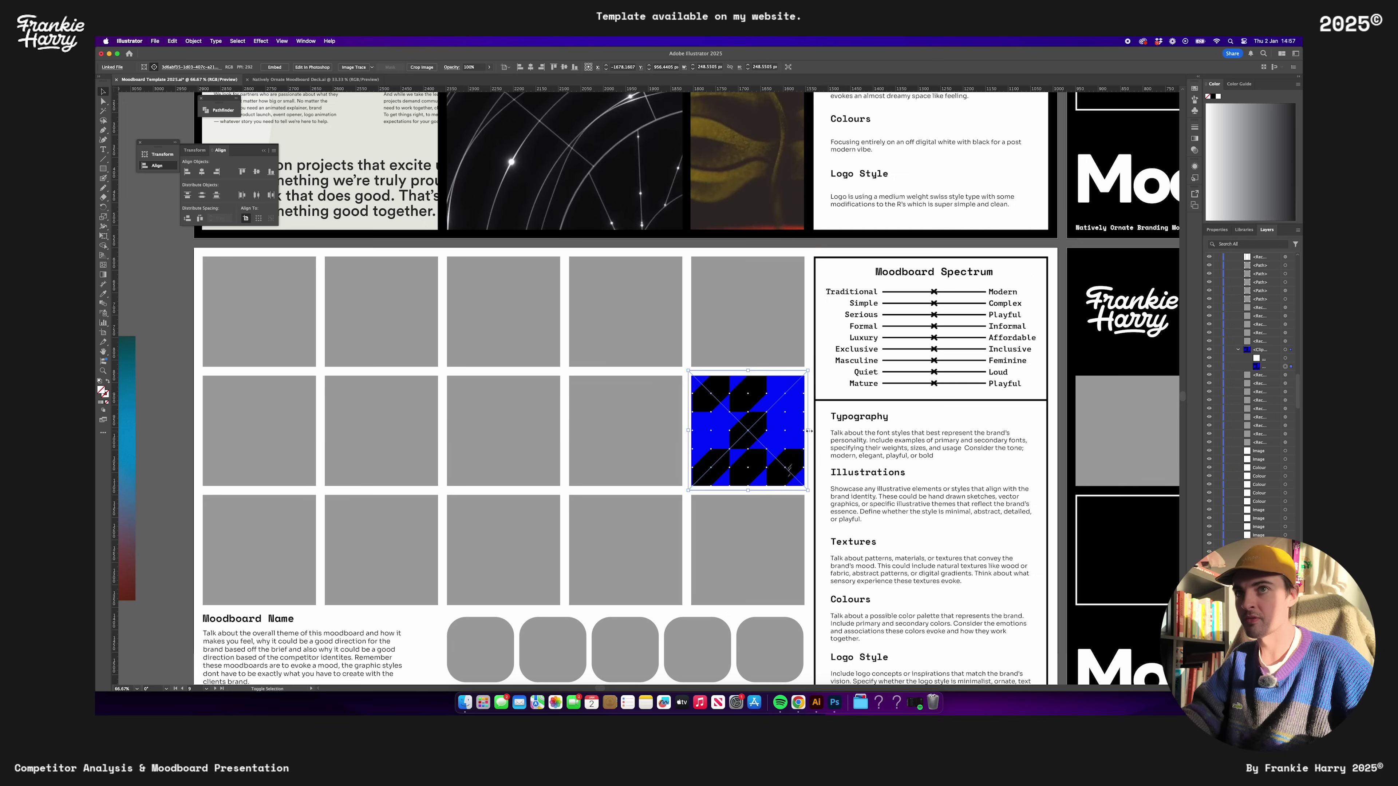
Place the blue gradient with the red and green curve in the fourth box of the bottom row and clip it to the box
{"action": "scroll", "coordinate": [809, 430], "scroll_direction": "down", "scroll_amount": 1}
{"action": "scroll", "coordinate": [716, 440], "scroll_direction": "left", "scroll_amount": 5}
{"action": "left_click_drag", "start_coordinate": [437, 378], "coordinate": [783, 573]}
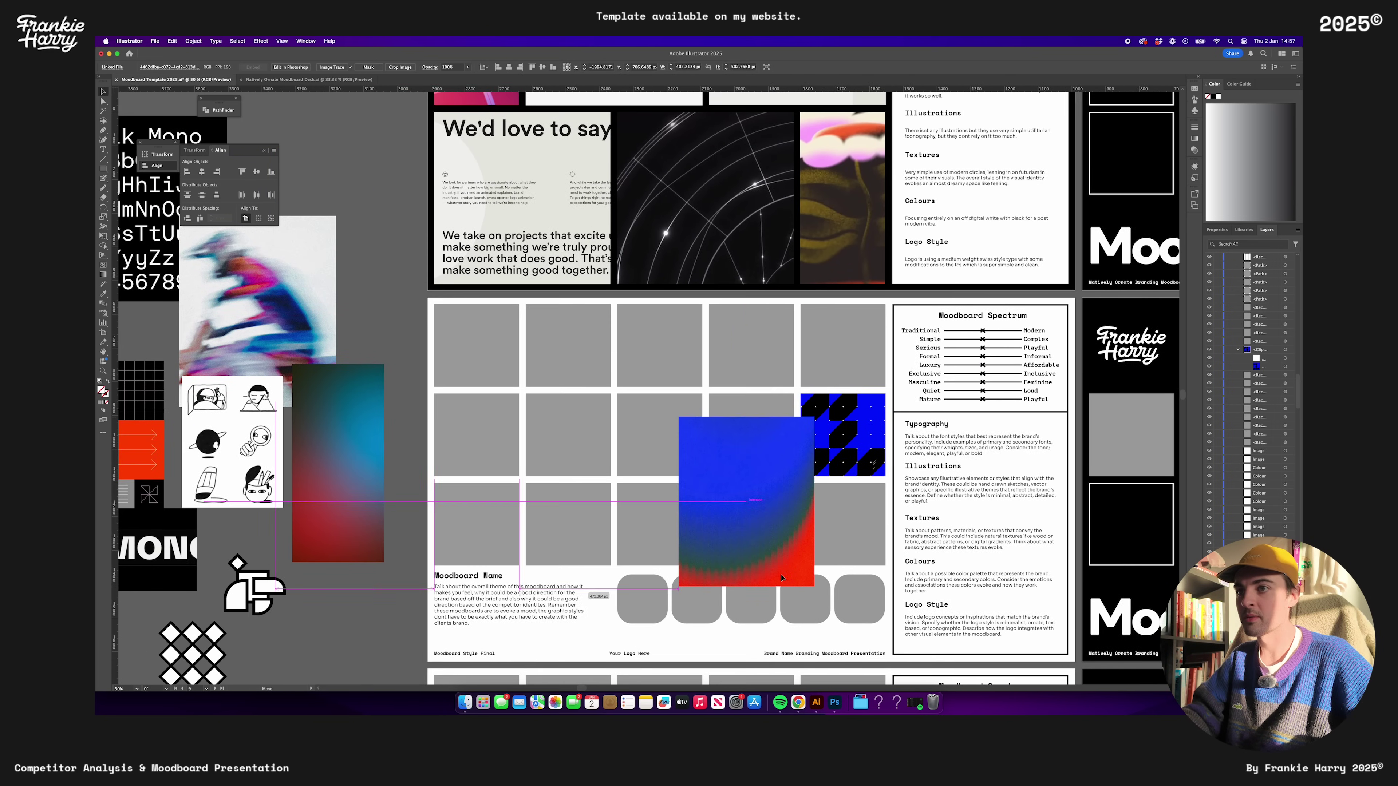
{"action": "left_click", "coordinate": [193, 41]}
{"action": "left_click", "coordinate": [308, 94]}
{"action": "right_click", "coordinate": [786, 463]}
{"action": "left_click", "coordinate": [820, 595]}
{"action": "left_click", "coordinate": [1238, 308]}
Place the black-and-white character illustrations in the fourth box of the middle row and clip them to the box
{"action": "left_click_drag", "start_coordinate": [227, 452], "coordinate": [703, 435]}
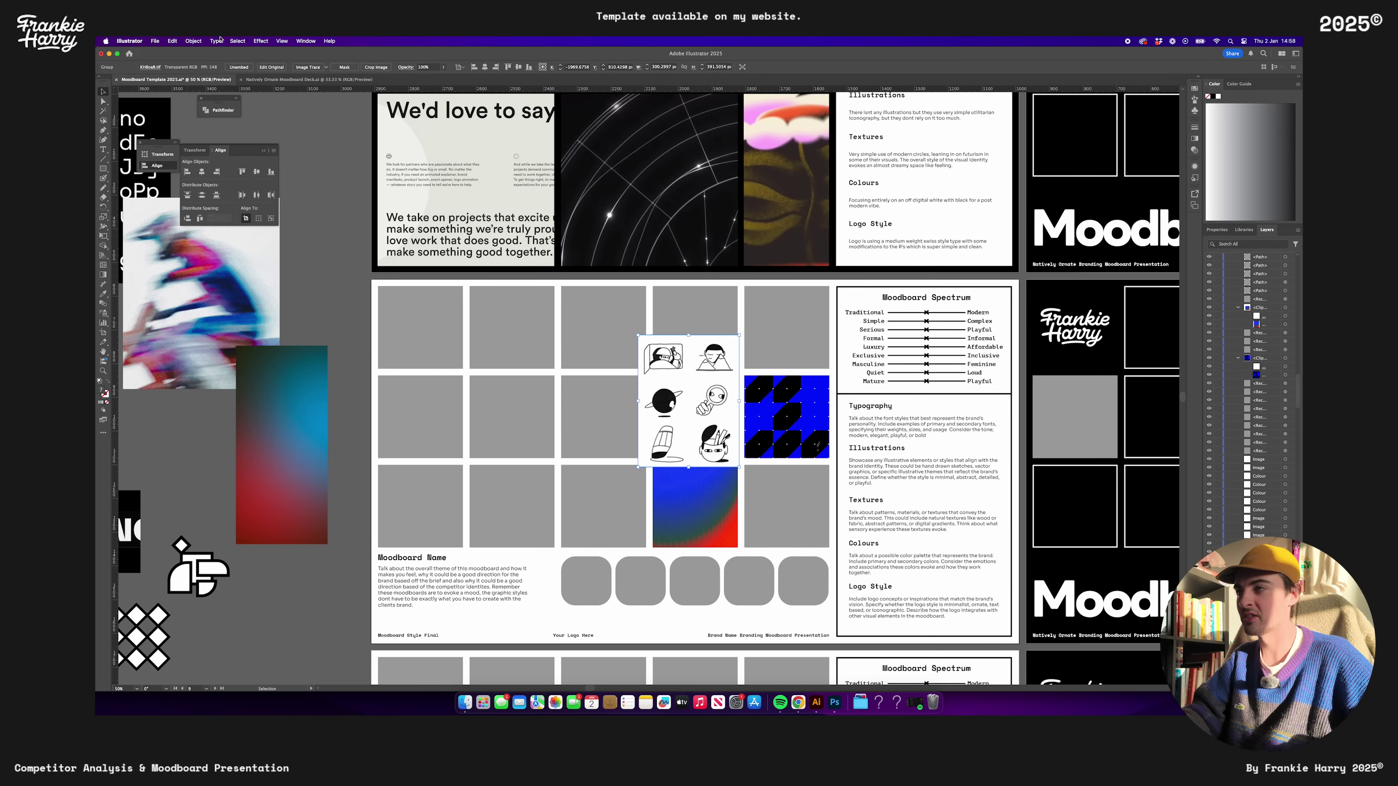
{"action": "left_click", "coordinate": [193, 40]}
{"action": "mouse_move", "coordinate": [220, 63]}
{"action": "left_click", "coordinate": [308, 93]}
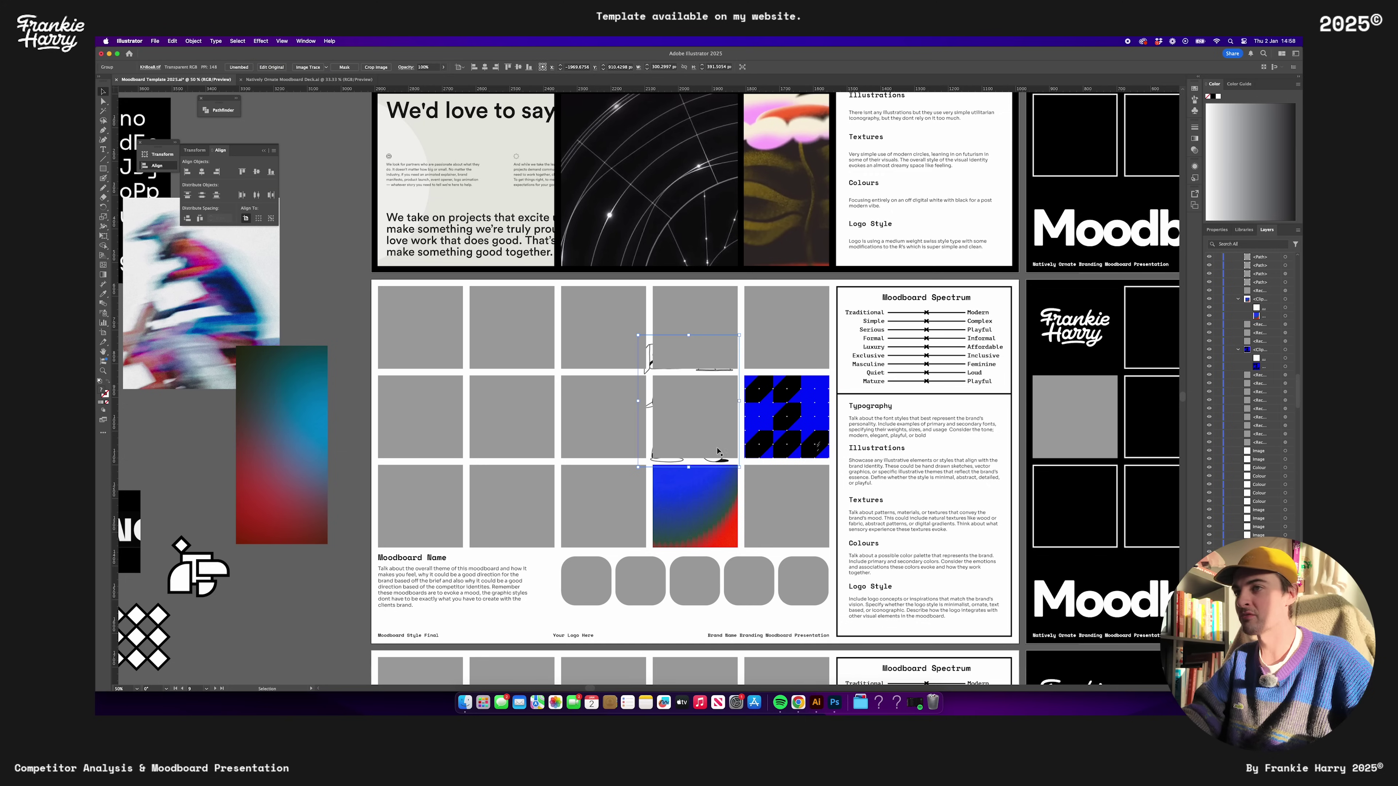
{"action": "right_click", "coordinate": [713, 422]}
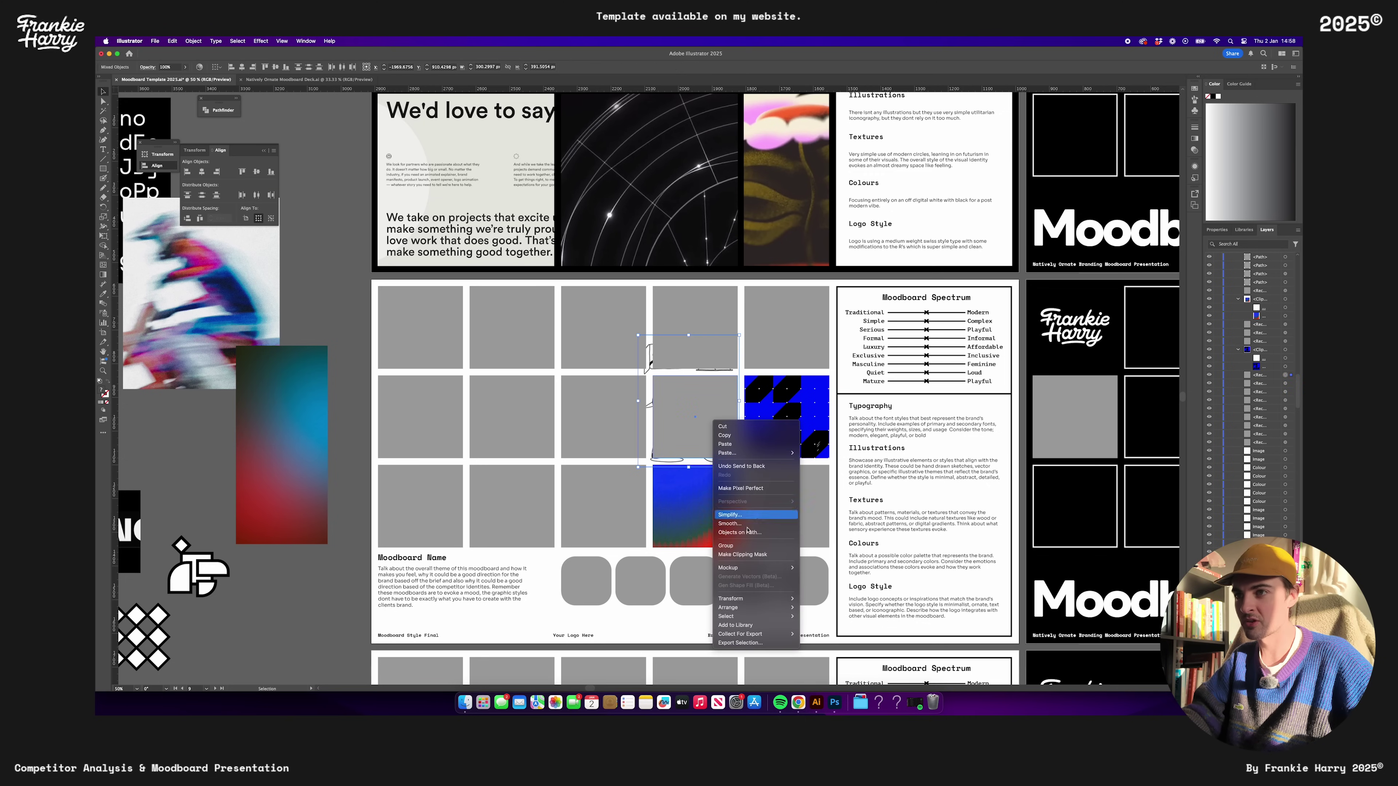
{"action": "left_click", "coordinate": [742, 555]}
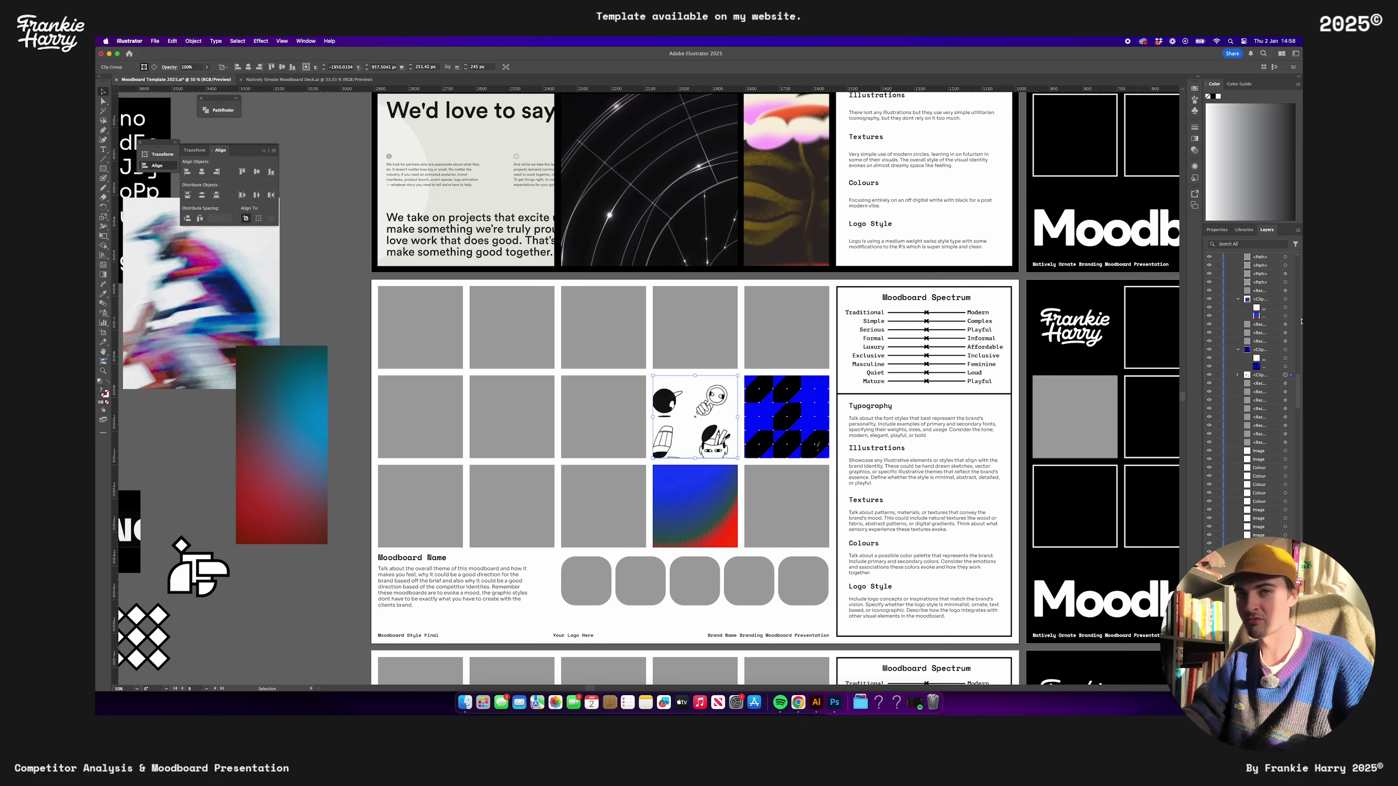
Move the character illustrations up inside their clipping mask to frame the lower four drawings
{"action": "left_click", "coordinate": [1237, 375]}
{"action": "left_click", "coordinate": [1285, 391]}
{"action": "left_click_drag", "start_coordinate": [712, 431], "coordinate": [710, 413]}
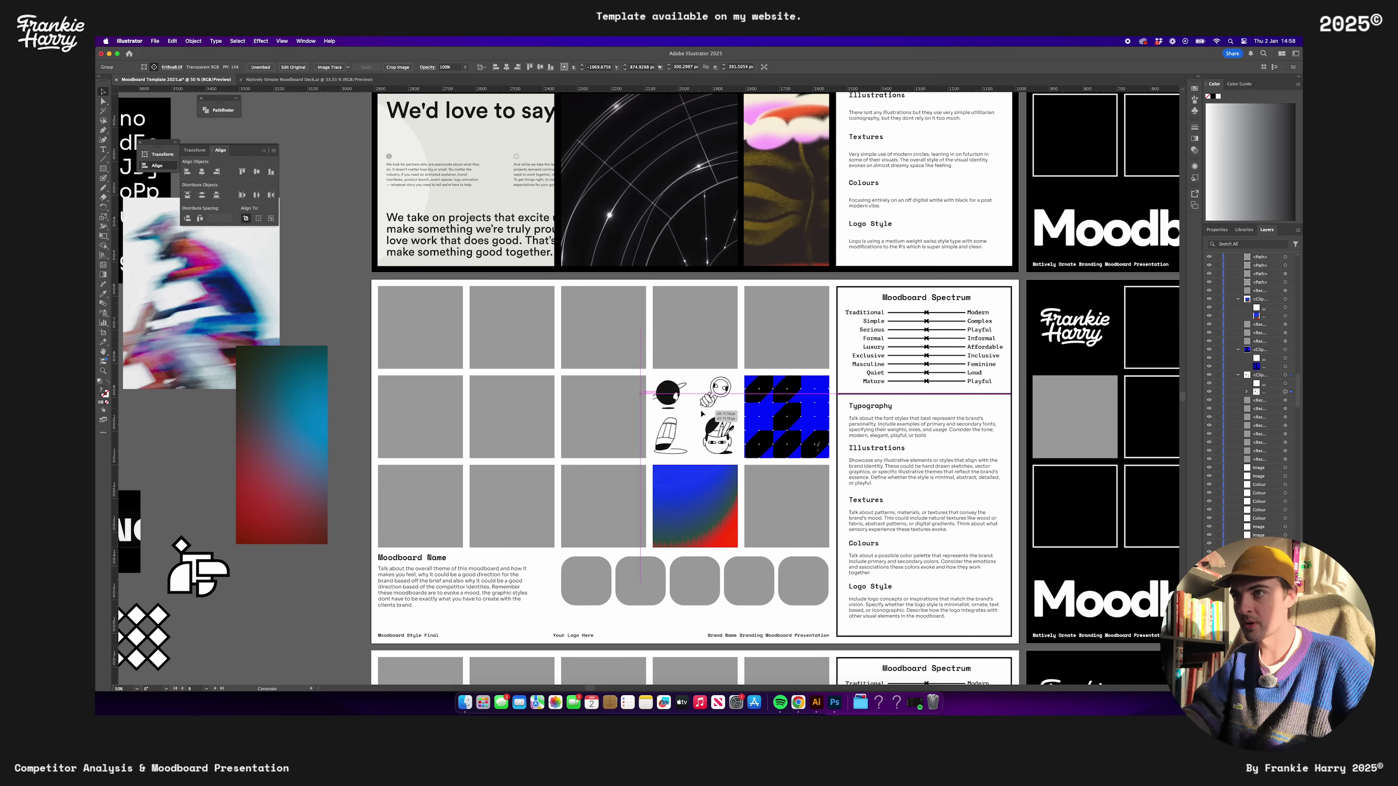
Position the blurred motion image over the second box of the middle row and send it behind the grey boxes
{"action": "scroll", "coordinate": [540, 406], "scroll_direction": "left", "scroll_amount": 3}
{"action": "scroll", "coordinate": [540, 405], "scroll_direction": "down", "scroll_amount": 1}
{"action": "left_click_drag", "start_coordinate": [393, 341], "coordinate": [549, 390]}
{"action": "scroll", "coordinate": [549, 390], "scroll_direction": "up", "scroll_amount": 1}
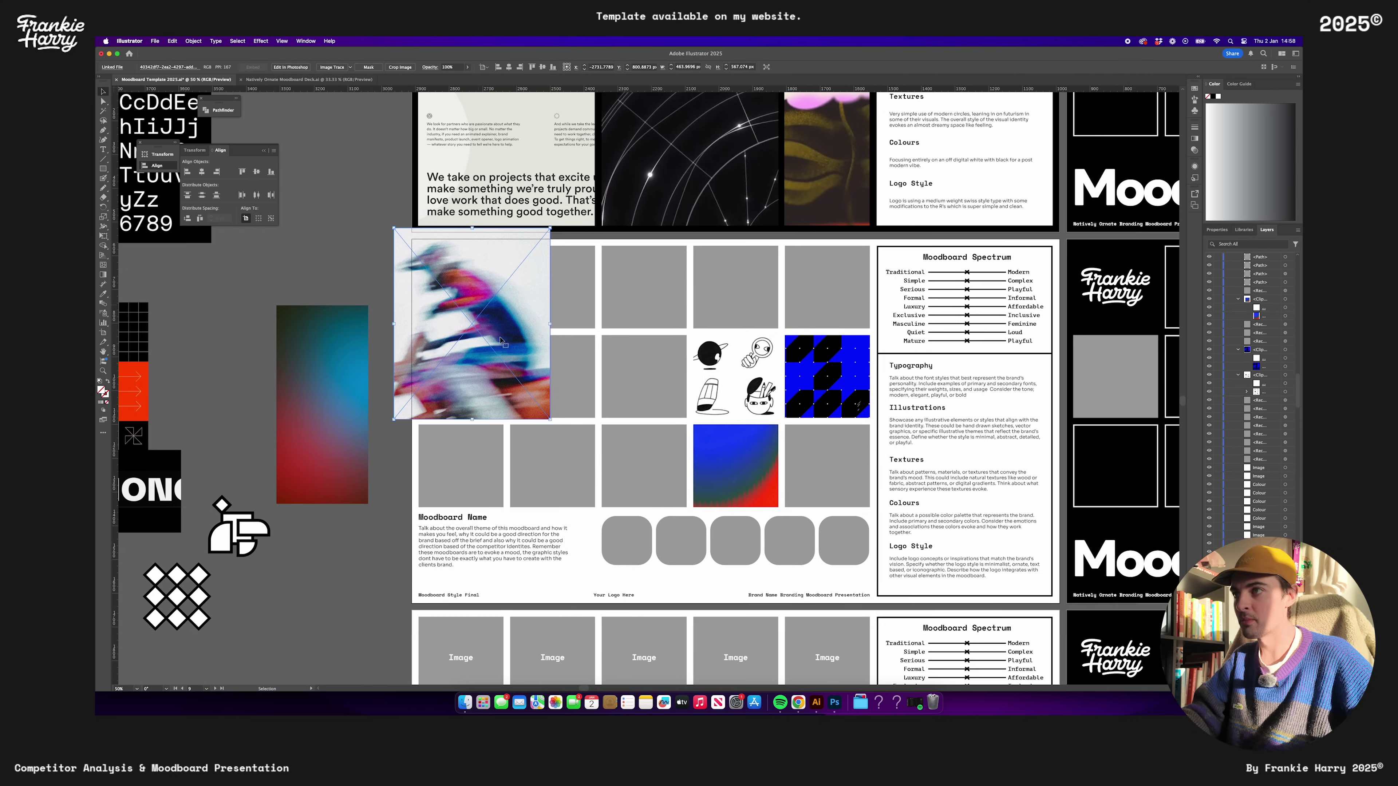
{"action": "scroll", "coordinate": [550, 390], "scroll_direction": "down", "scroll_amount": 2}
{"action": "scroll", "coordinate": [512, 361], "scroll_direction": "up", "scroll_amount": 1}
{"action": "scroll", "coordinate": [512, 361], "scroll_direction": "down", "scroll_amount": 1}
{"action": "scroll", "coordinate": [512, 361], "scroll_direction": "down", "scroll_amount": 1}
{"action": "left_click_drag", "start_coordinate": [512, 361], "coordinate": [589, 412]}
{"action": "left_click", "coordinate": [193, 40]}
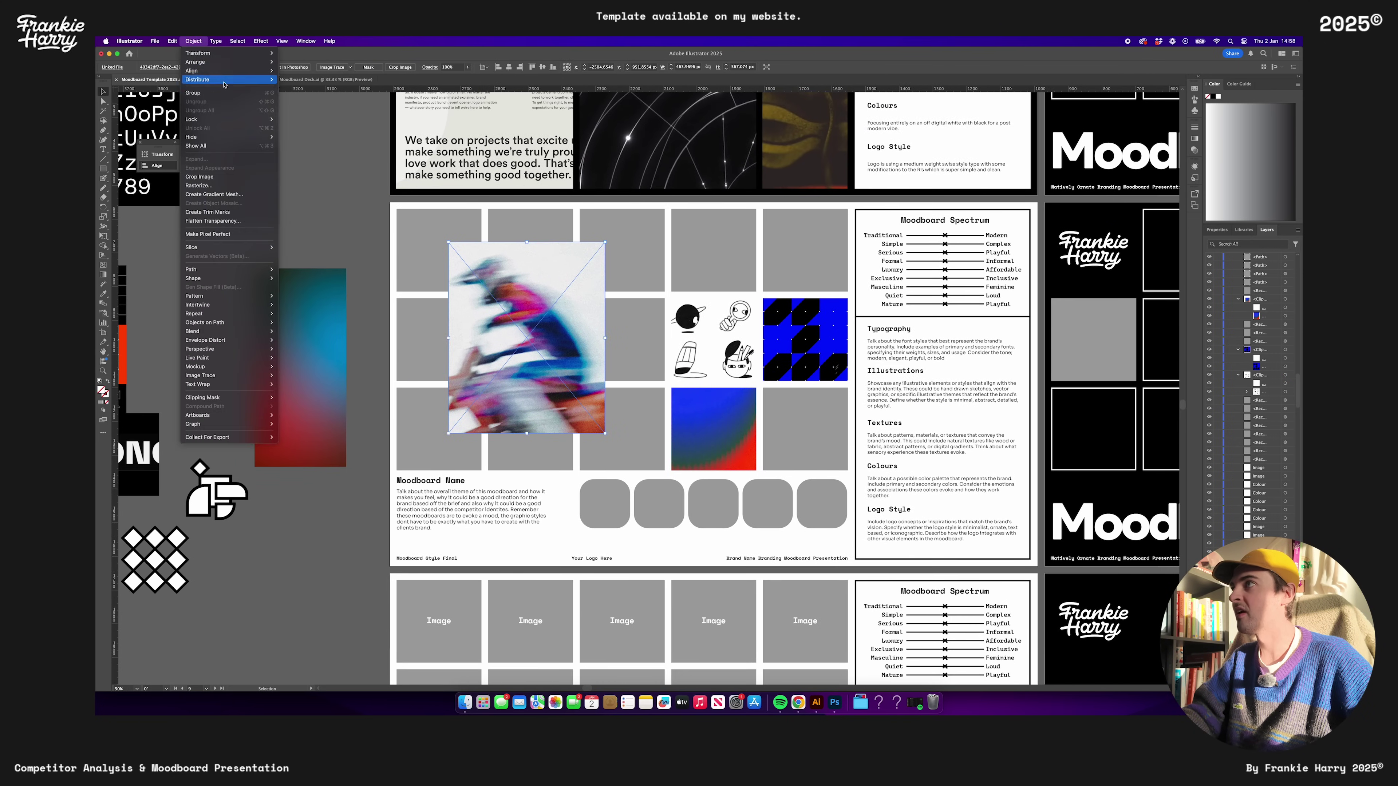
{"action": "mouse_move", "coordinate": [232, 61]}
{"action": "left_click", "coordinate": [300, 88]}
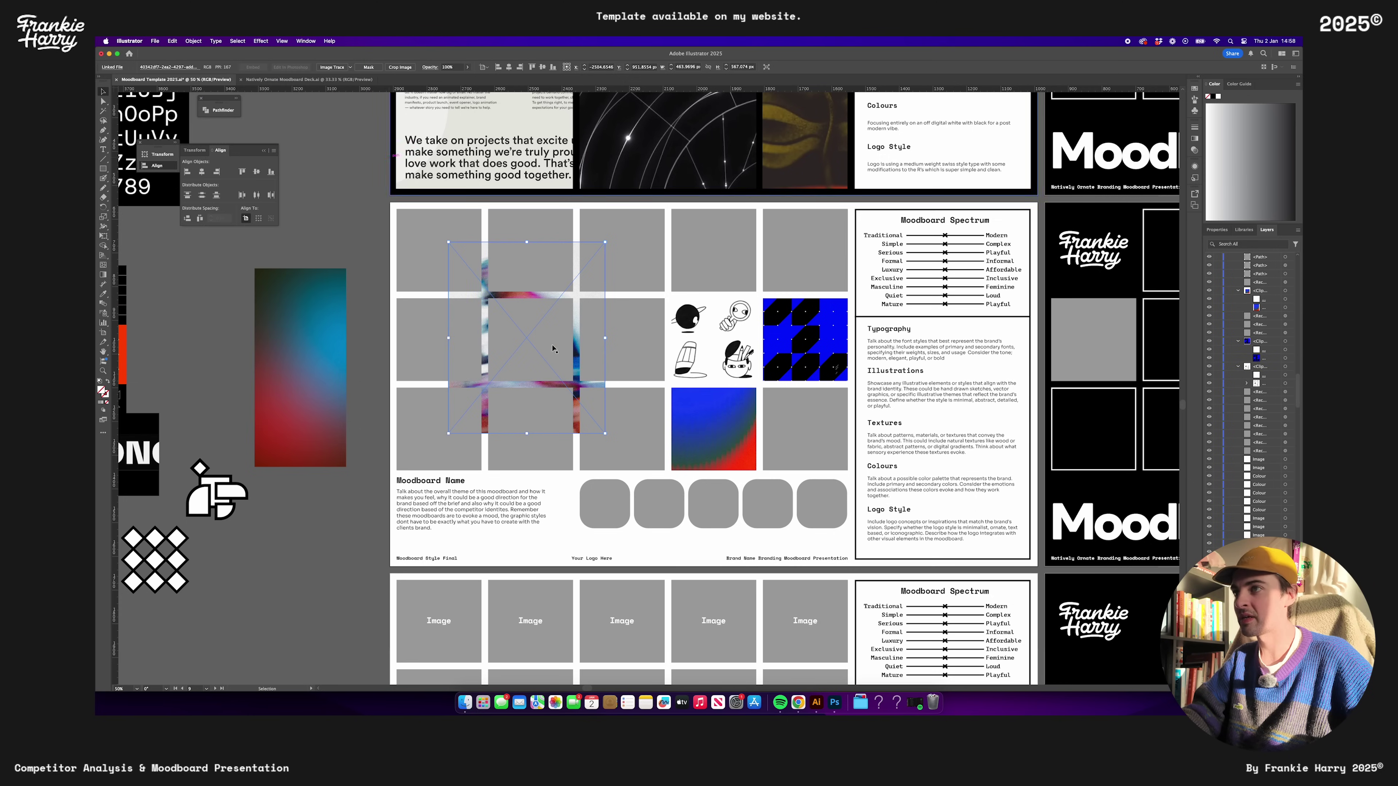
{"action": "left_click_drag", "start_coordinate": [561, 340], "coordinate": [585, 340]}
{"action": "right_click", "coordinate": [561, 340]}
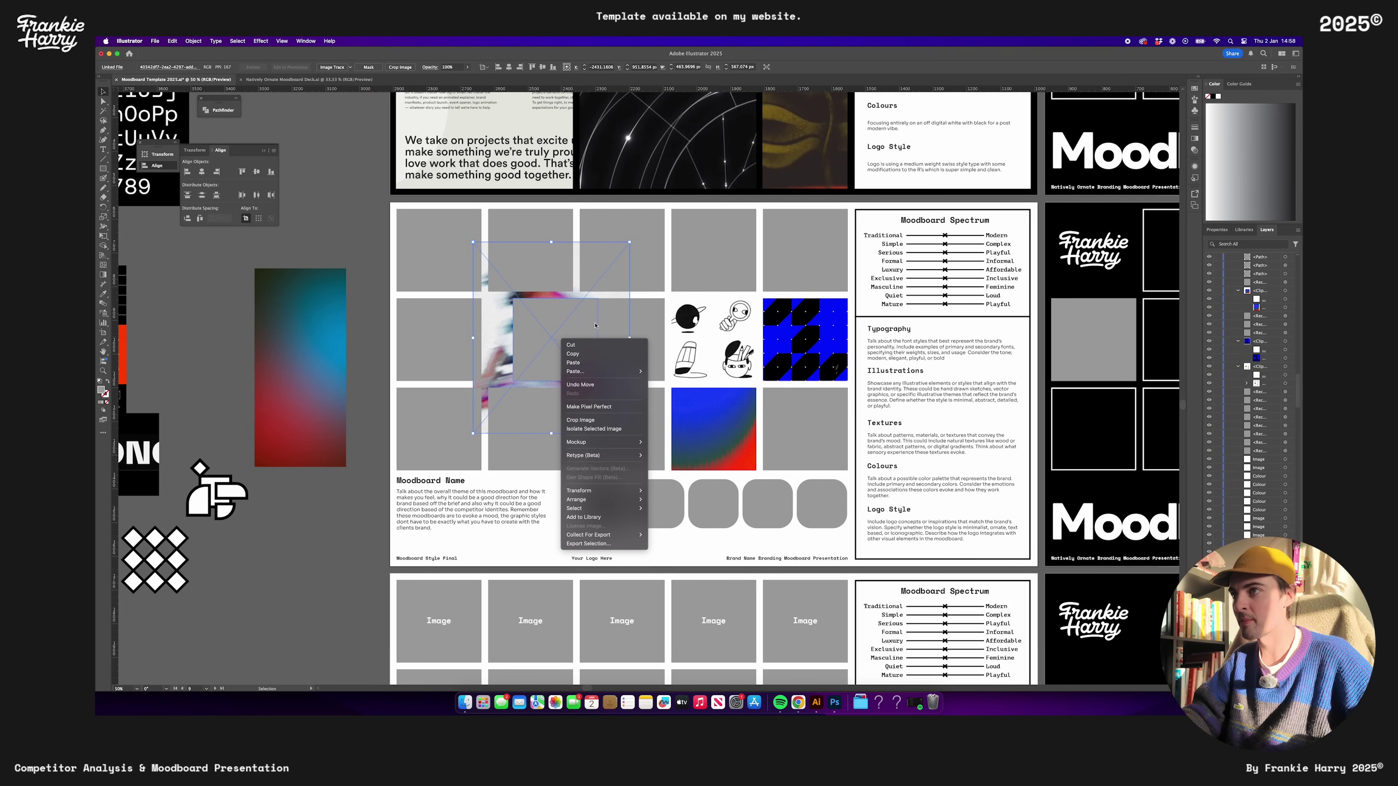
{"action": "key", "text": "Escape"}
{"action": "key", "text": "cmd+z"}
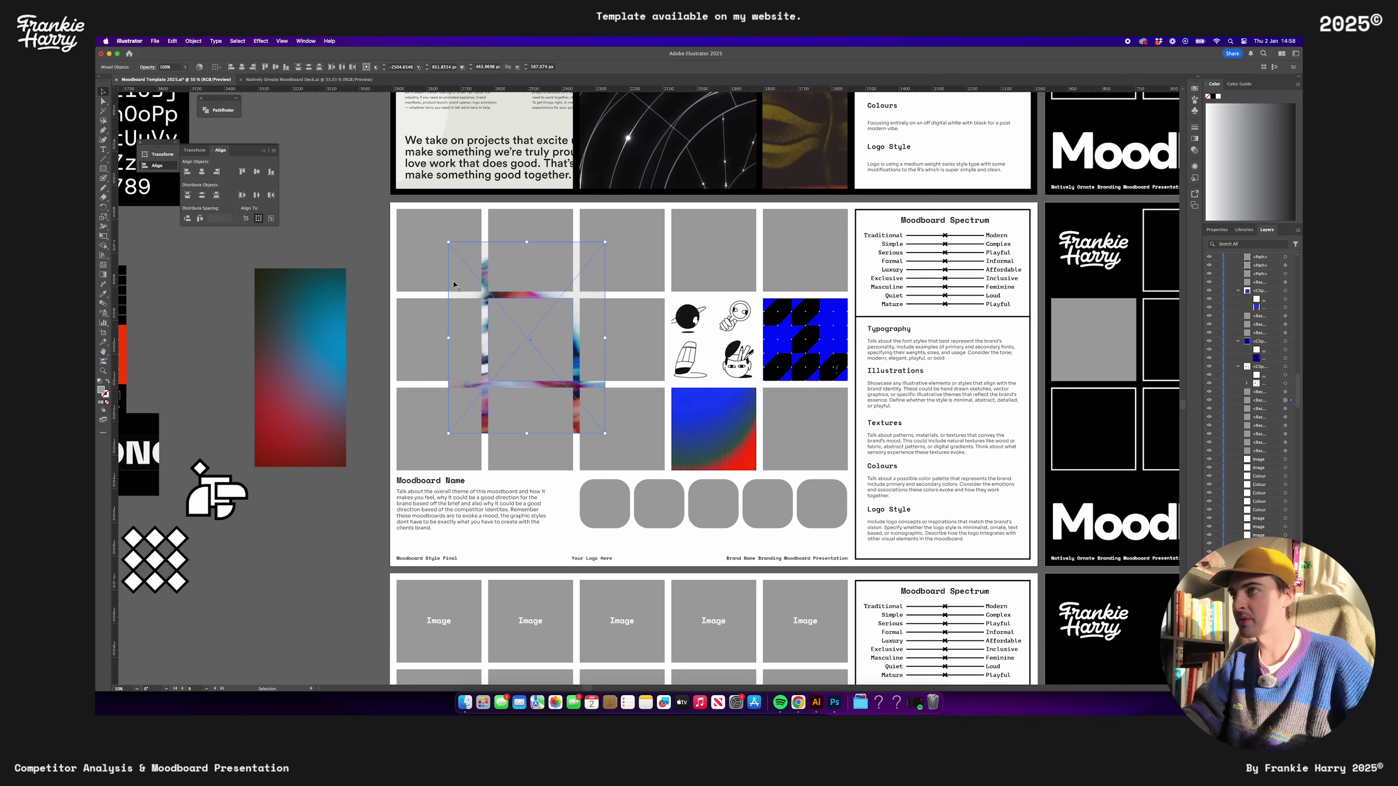
Clip the blurred motion image to the second grey box of the middle row
{"action": "left_click", "coordinate": [353, 224]}
{"action": "left_click", "coordinate": [486, 298]}
{"action": "left_click", "coordinate": [572, 362], "text": "shift"}
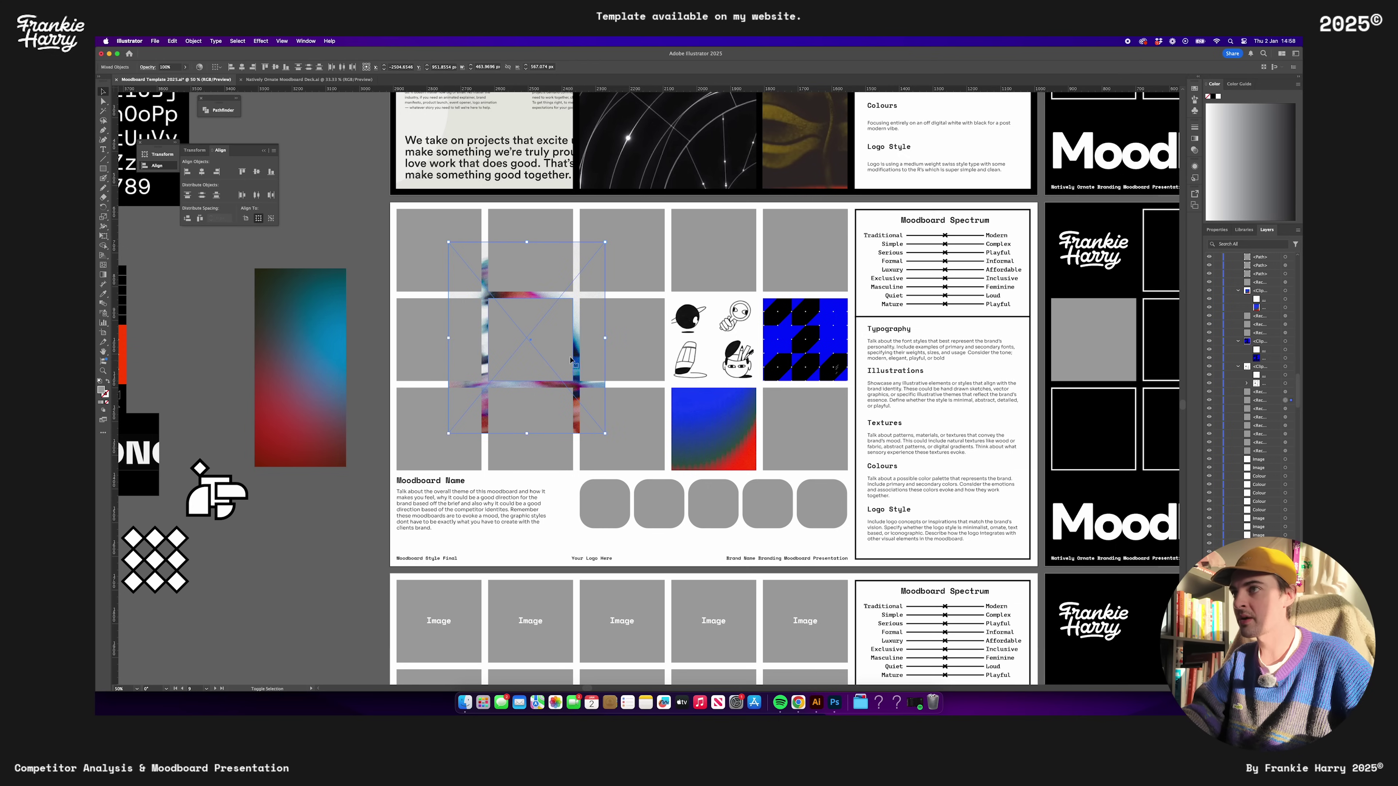
{"action": "left_click", "coordinate": [355, 237]}
{"action": "left_click", "coordinate": [491, 298]}
{"action": "left_click", "coordinate": [552, 341], "text": "shift"}
Place the hackajob logo graphic in the fourth box of the top row and clip it to the grey box
{"action": "left_click_drag", "start_coordinate": [567, 354], "coordinate": [690, 281]}
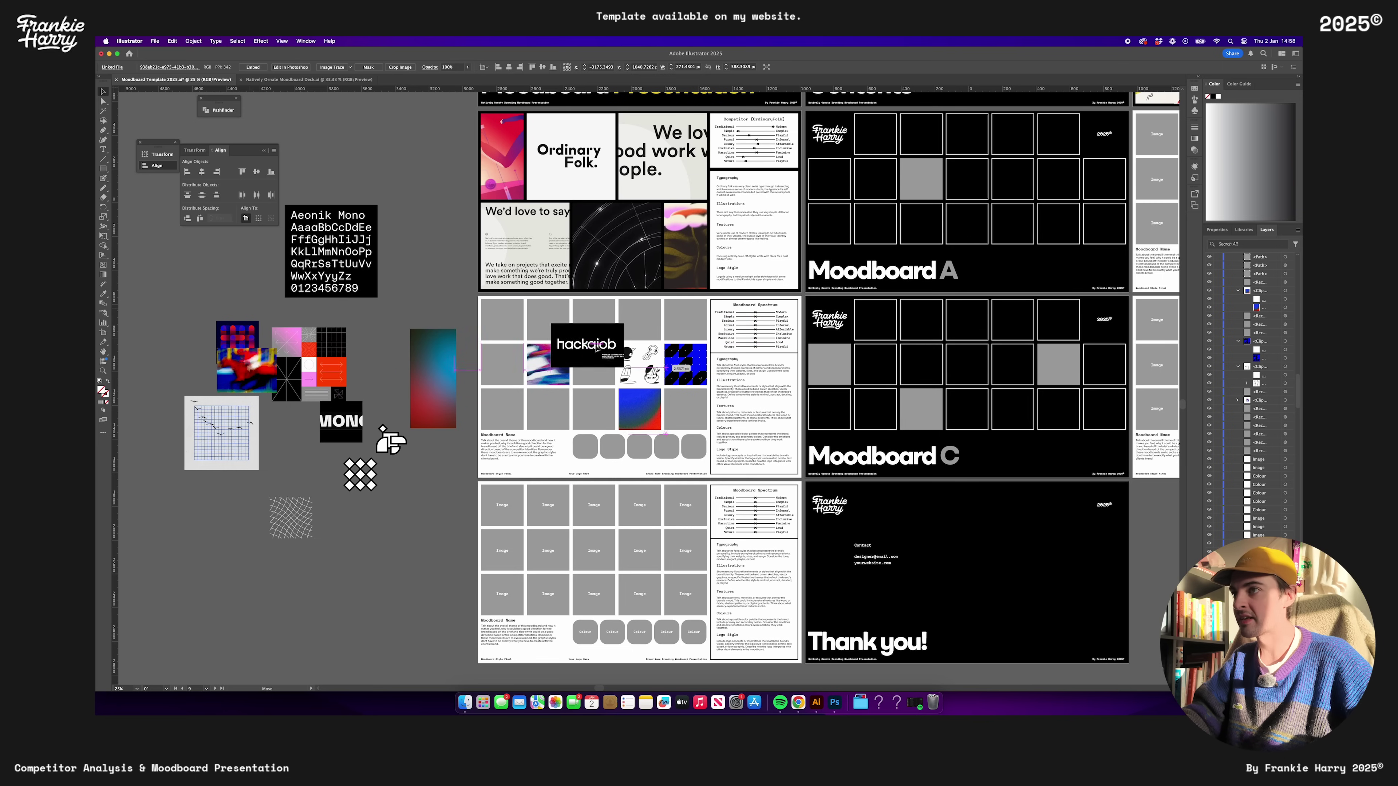
{"action": "key", "text": "super+equal"}
{"action": "key", "text": "super+equal"}
{"action": "key", "text": "super+equal"}
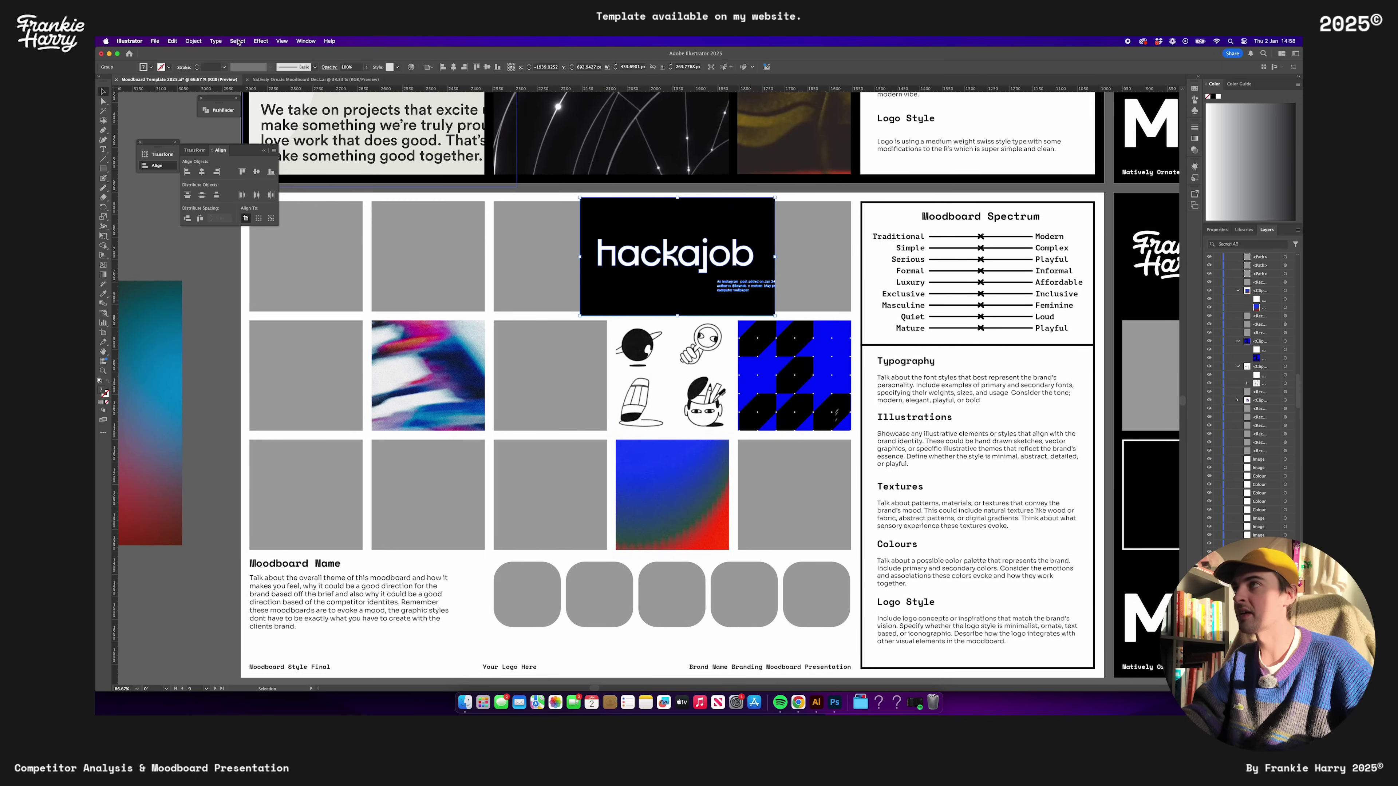
{"action": "left_click", "coordinate": [193, 41]}
{"action": "left_click", "coordinate": [314, 89]}
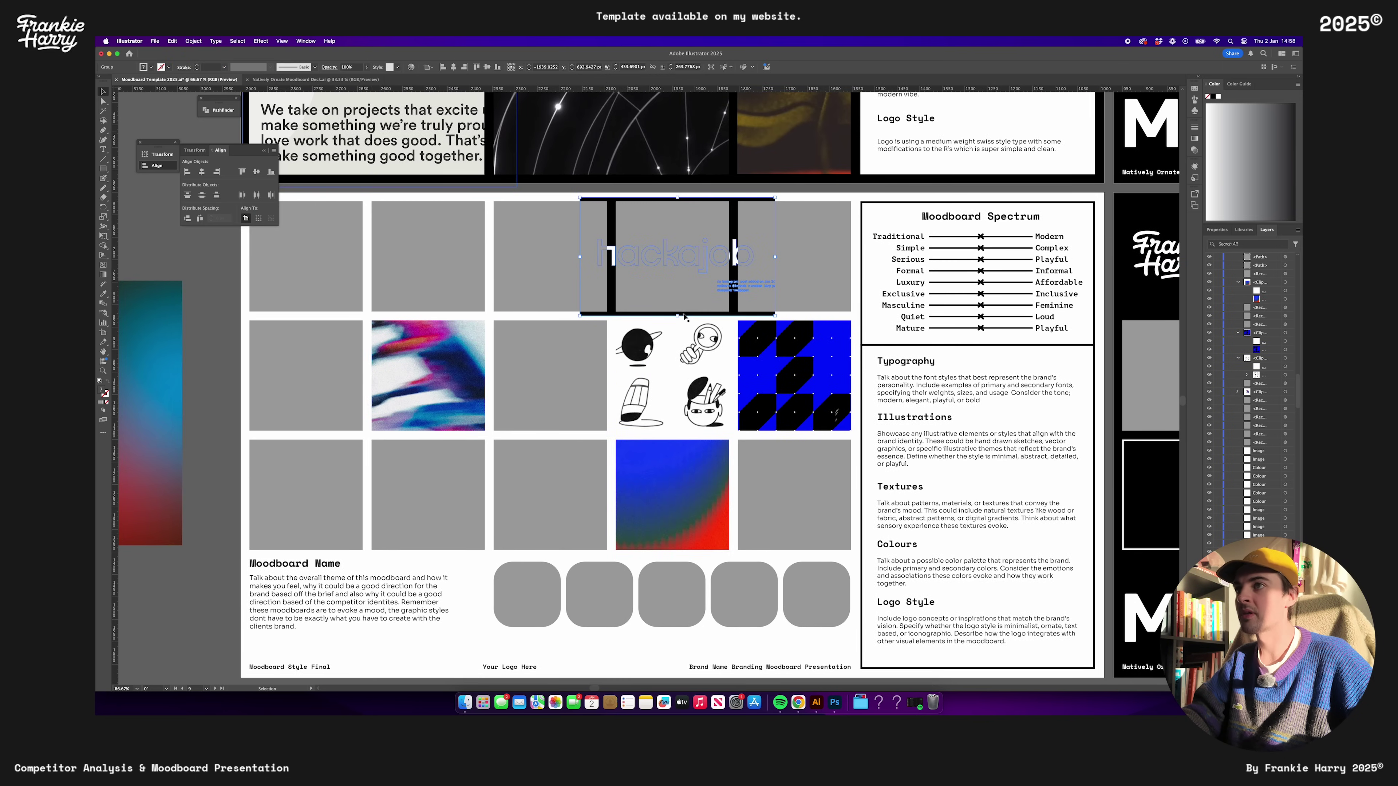
{"action": "left_click", "coordinate": [698, 204], "text": "shift"}
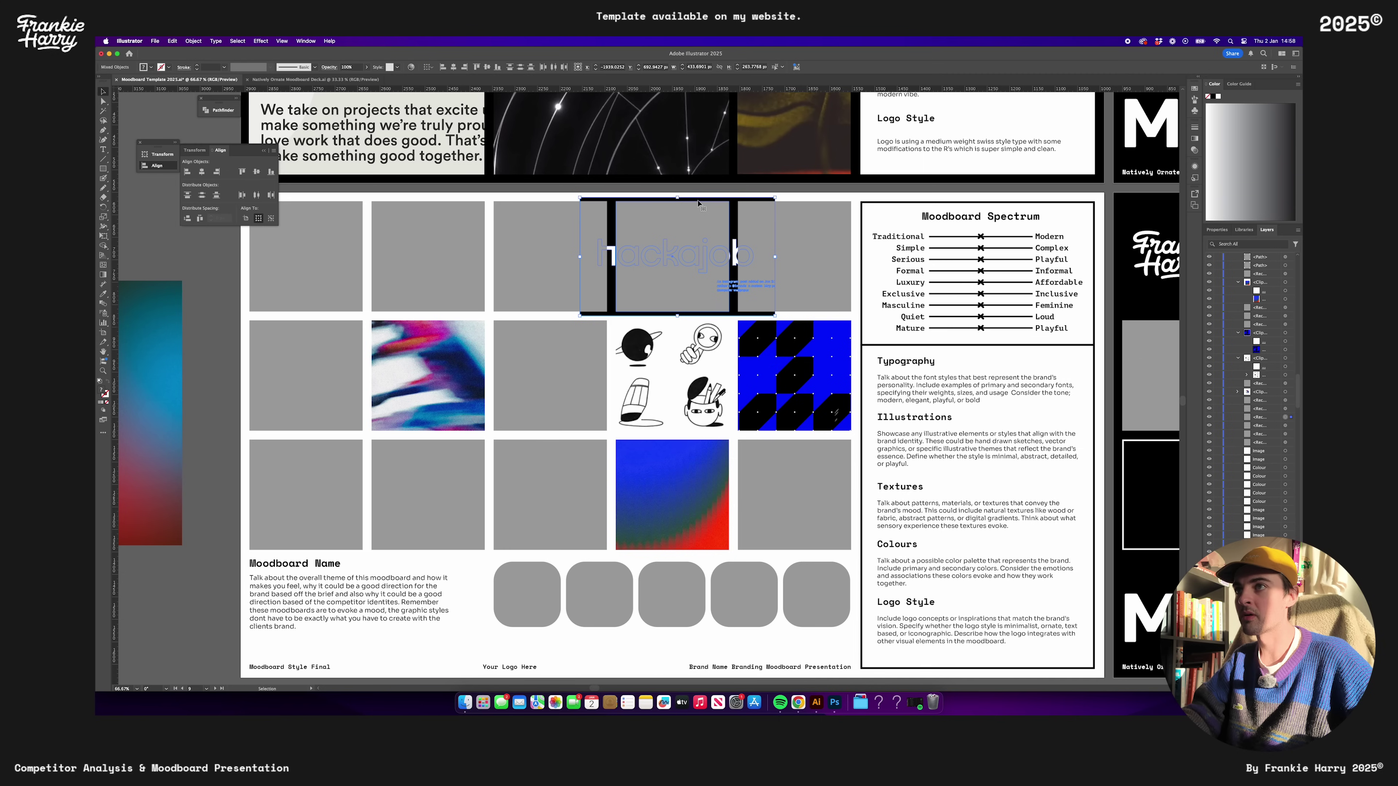
{"action": "right_click", "coordinate": [701, 229]}
{"action": "left_click", "coordinate": [729, 364]}
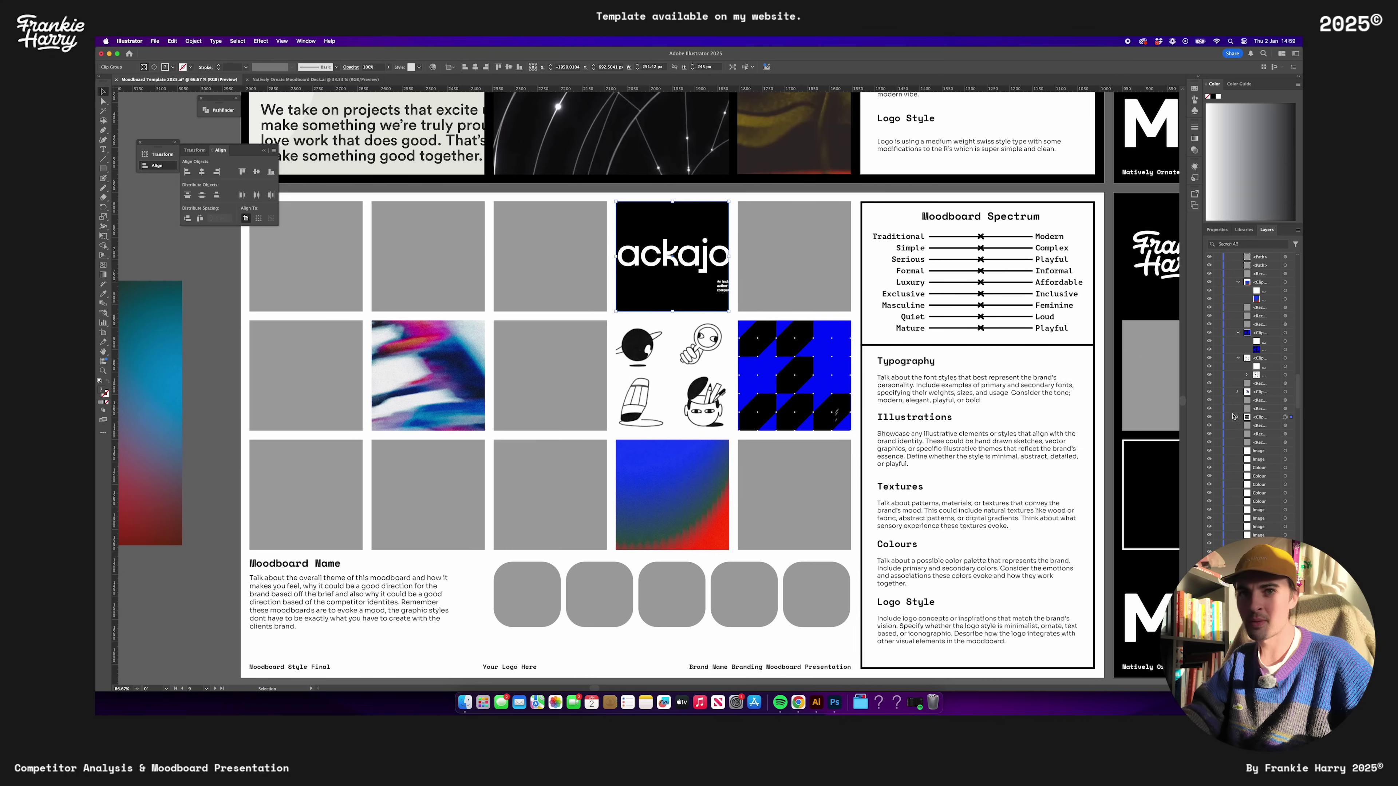
Shift the hackajob artwork right within its clipping mask to show the start of the wordmark
{"action": "left_click", "coordinate": [1237, 417]}
{"action": "left_click", "coordinate": [1285, 435]}
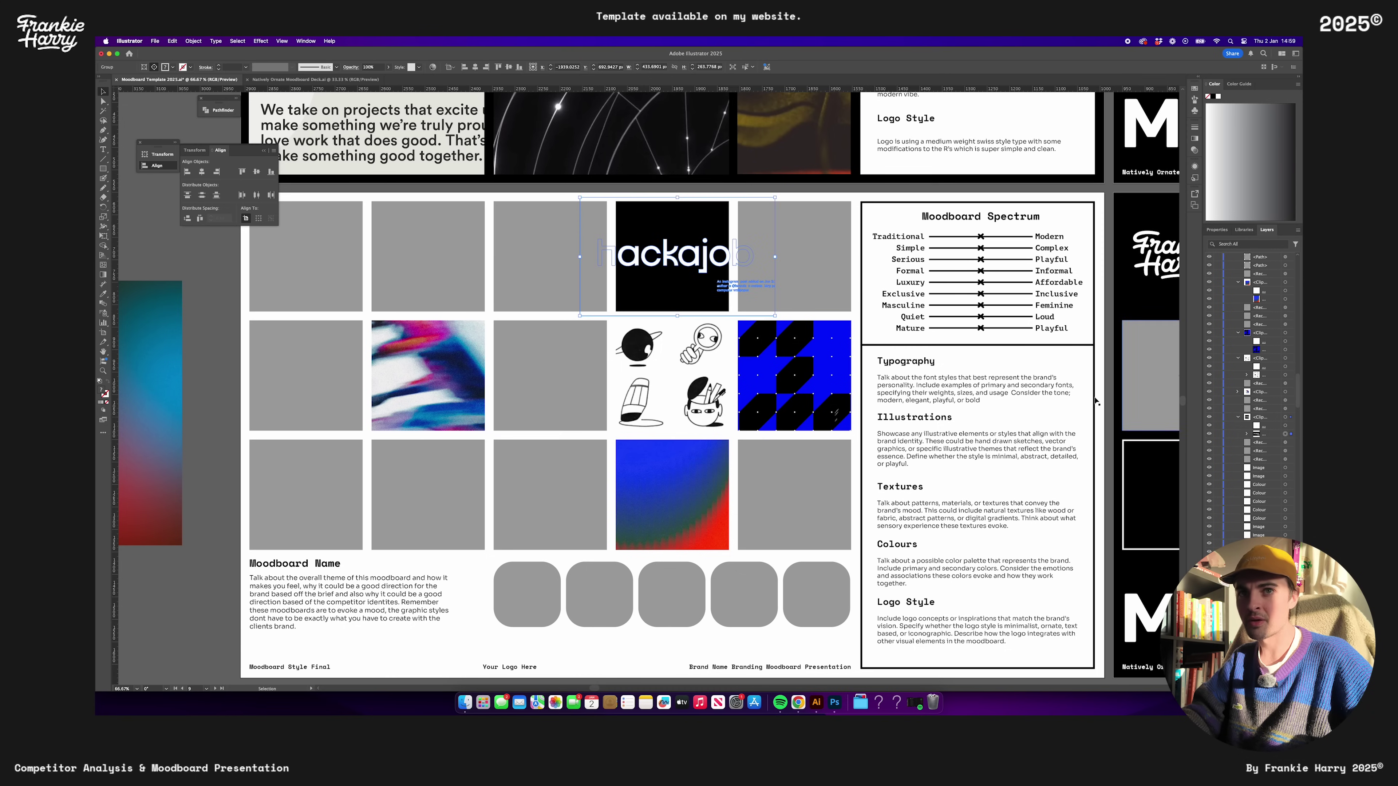
{"action": "left_click_drag", "start_coordinate": [668, 263], "coordinate": [738, 272]}
{"action": "key", "text": "super+shift+a"}
Place the black MONO lettering image in the third box of the bottom row and clip it to the box
{"action": "key", "text": "super+minus"}
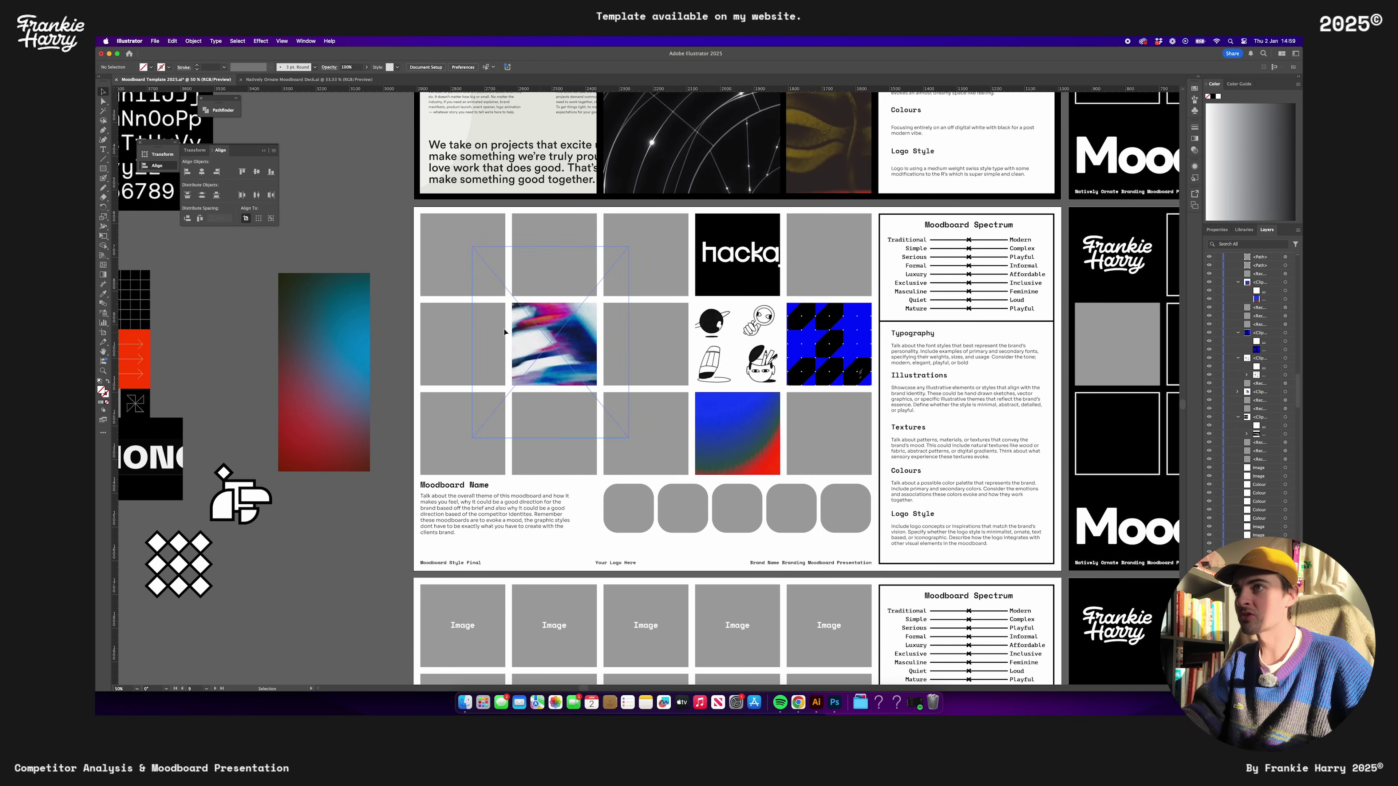
{"action": "key", "text": "super+minus"}
{"action": "left_click_drag", "start_coordinate": [337, 397], "coordinate": [620, 396]}
{"action": "key", "text": "super+equal"}
{"action": "key", "text": "super+equal"}
{"action": "key", "text": "super+equal"}
{"action": "key", "text": "super+equal"}
{"action": "key", "text": "super+minus"}
{"action": "key", "text": "super+minus"}
{"action": "key", "text": "super+minus"}
{"action": "key", "text": "super+minus"}
{"action": "scroll", "coordinate": [622, 398], "scroll_direction": "left", "scroll_amount": 2}
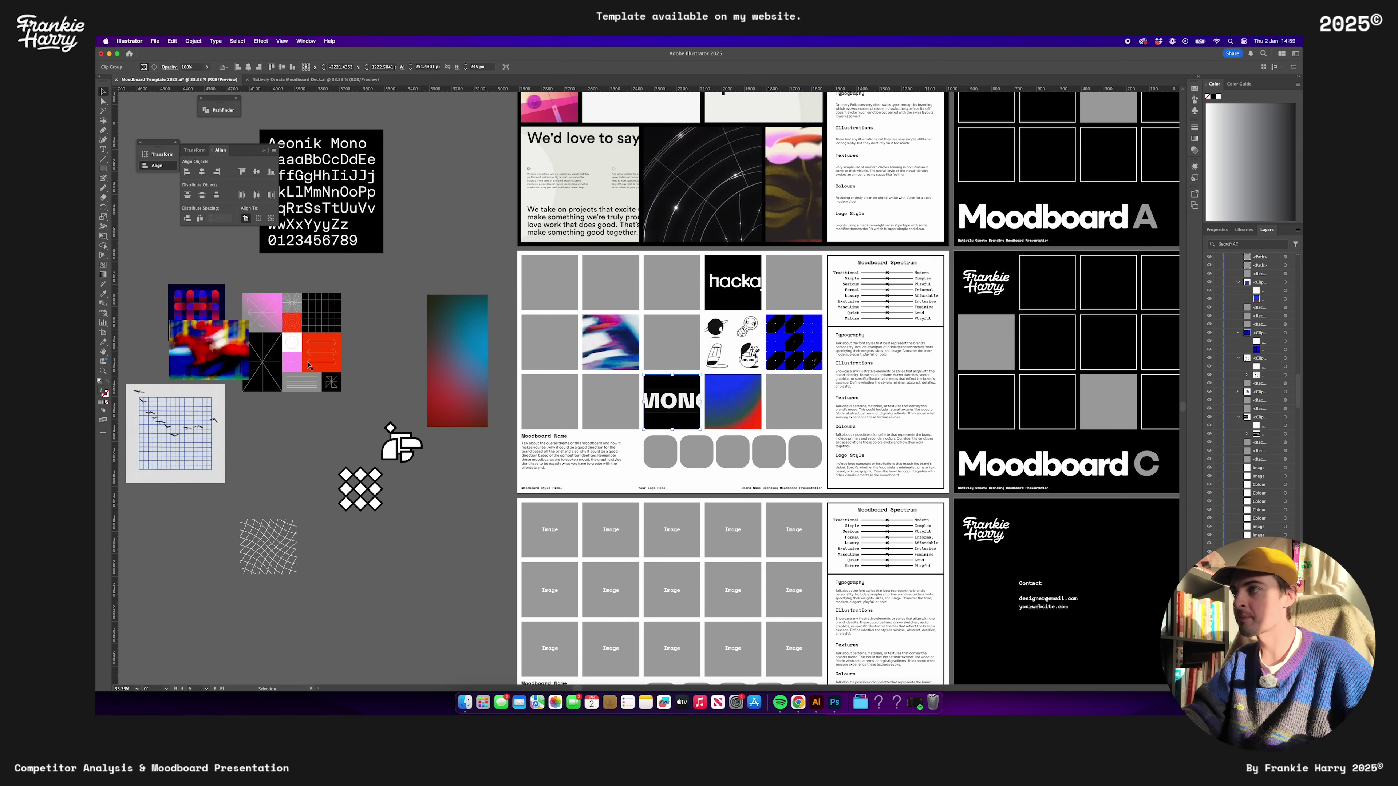
Place the pink, red and black geometric pattern image in the third box of the top row and clip it to the box
{"action": "left_click_drag", "start_coordinate": [297, 343], "coordinate": [659, 274]}
{"action": "key", "text": "super+equal"}
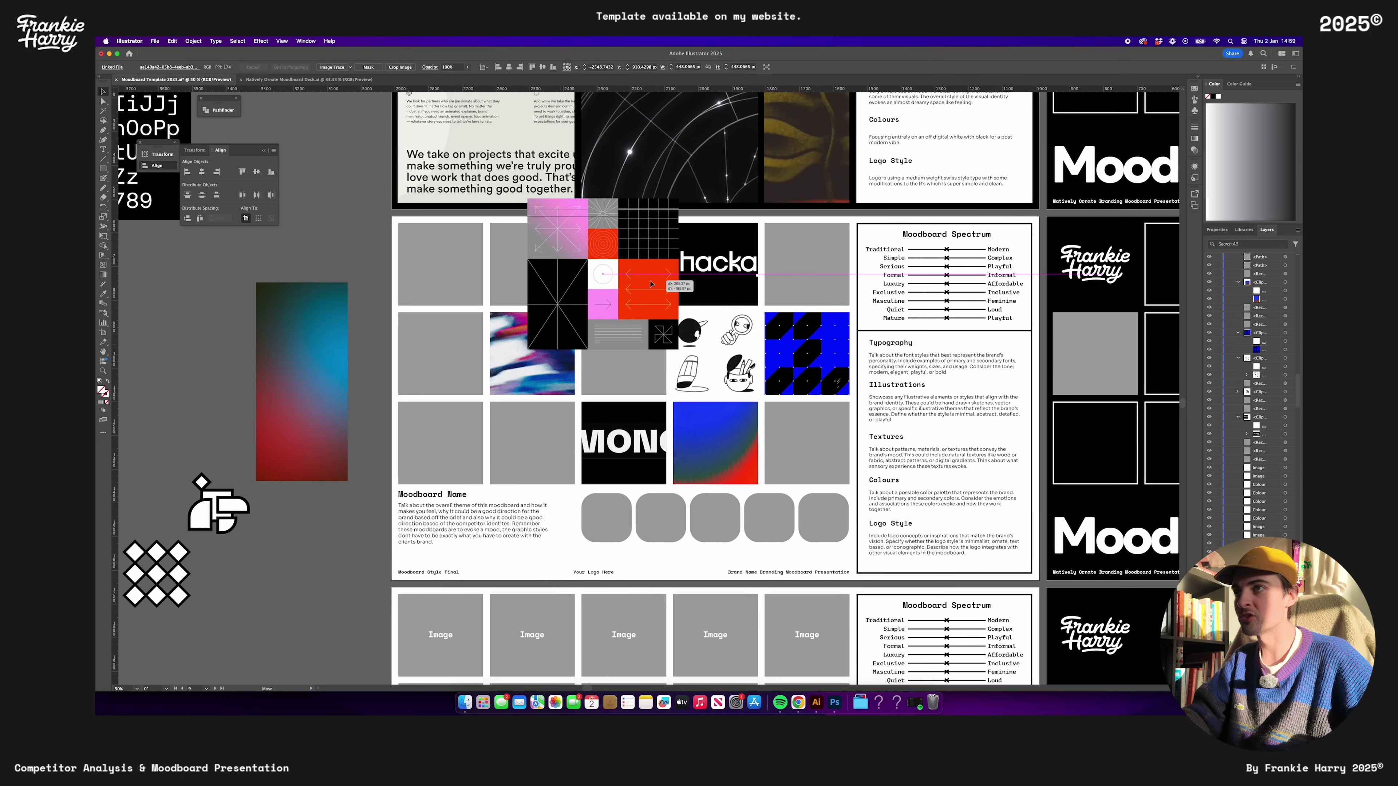
{"action": "left_click", "coordinate": [194, 41]}
{"action": "mouse_move", "coordinate": [218, 66]}
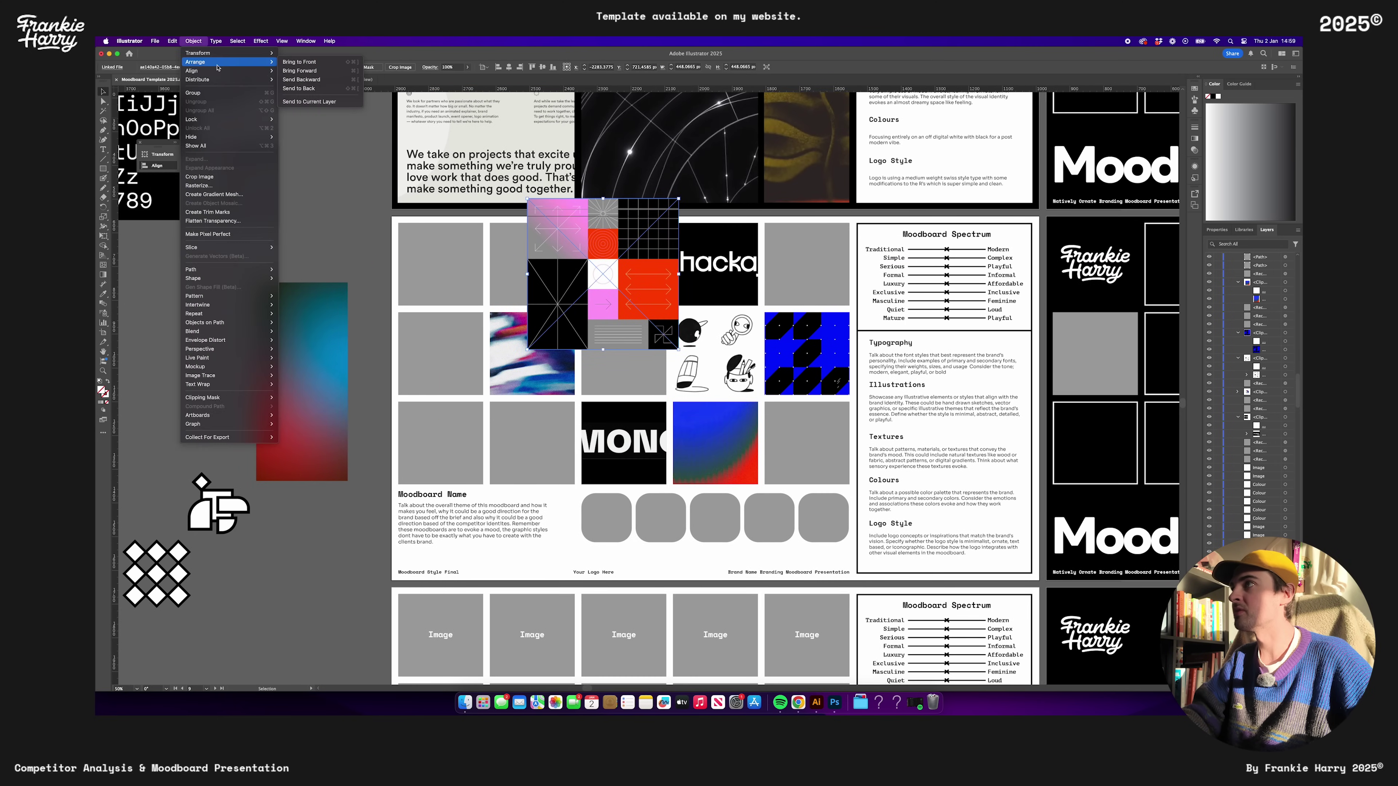
{"action": "left_click", "coordinate": [299, 88]}
{"action": "right_click", "coordinate": [643, 272]}
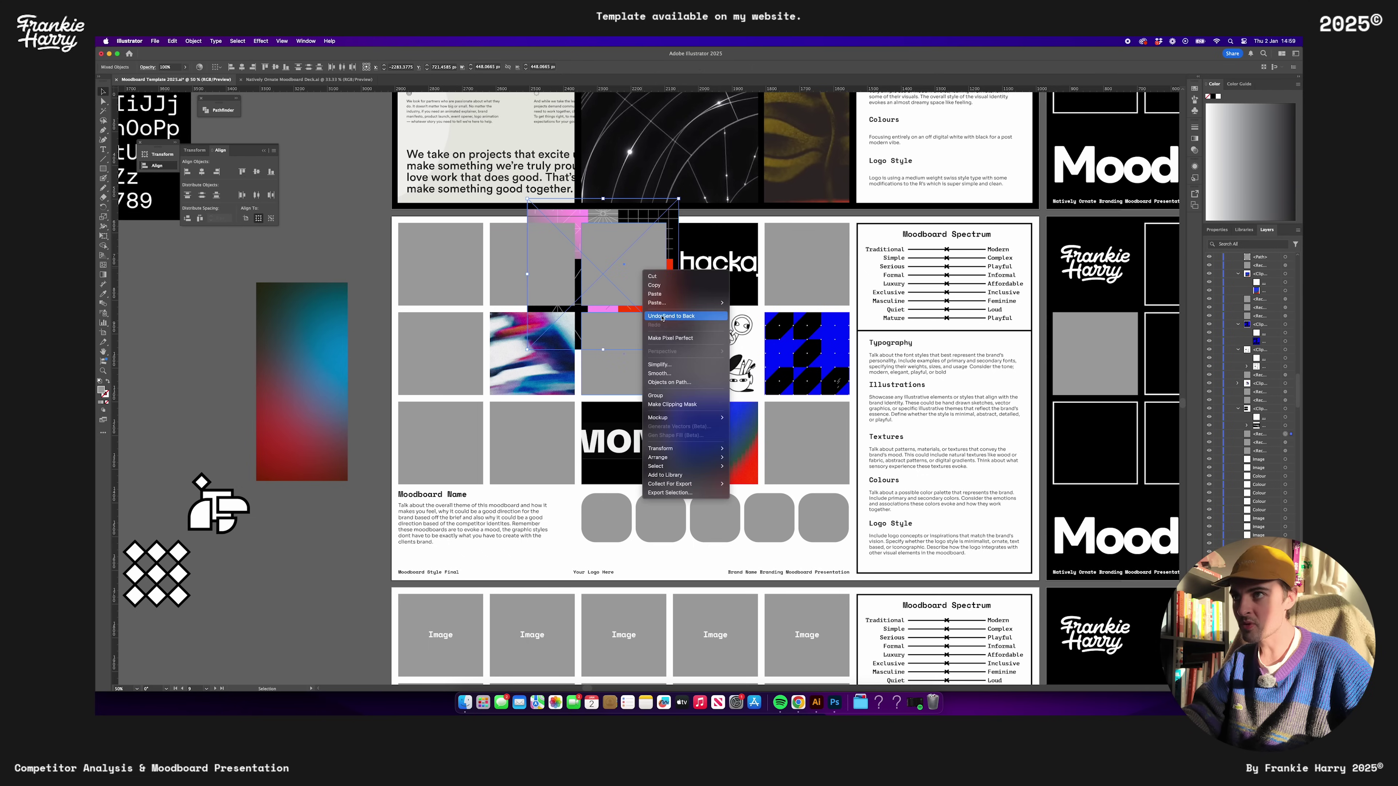
{"action": "left_click", "coordinate": [686, 406]}
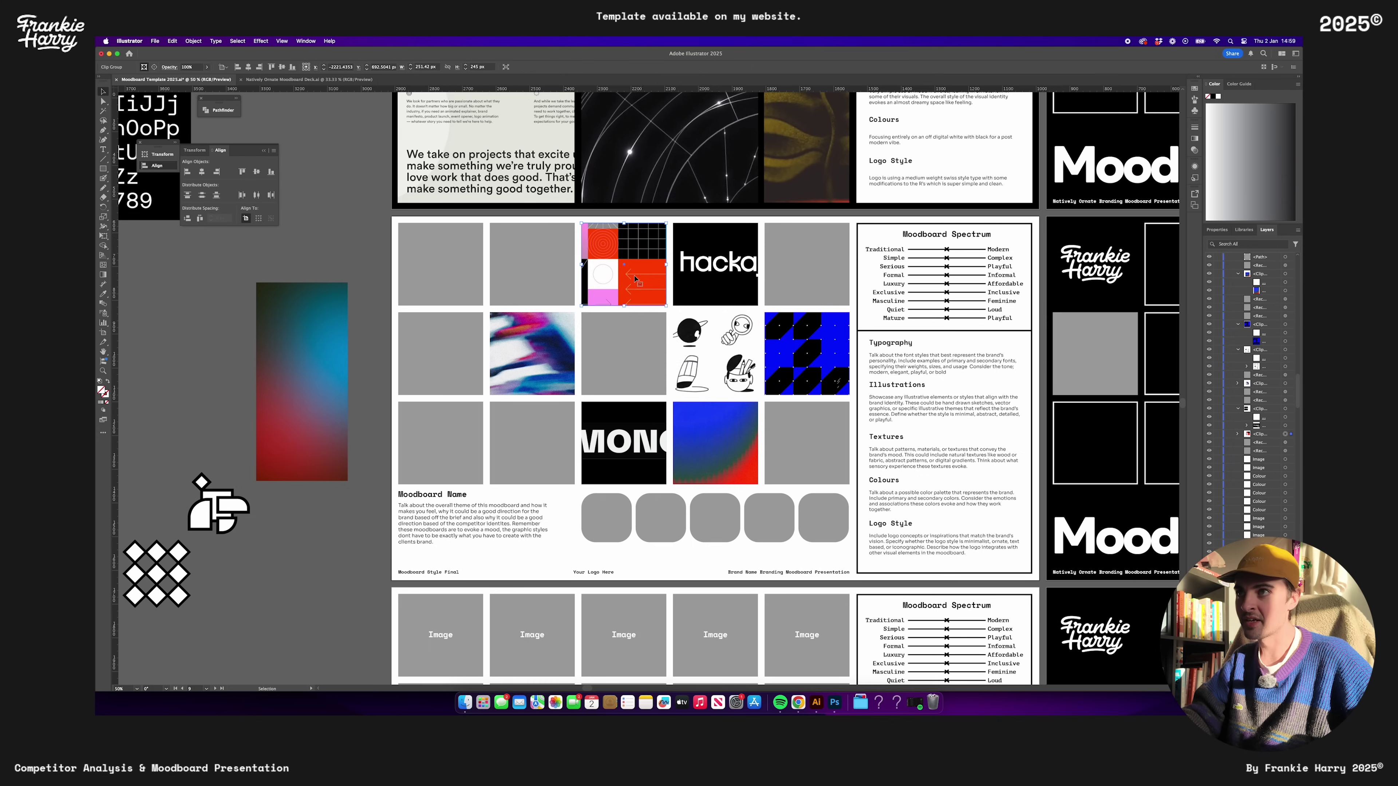
Scale down and reposition the geometric pattern artwork within its clipping mask so more of the pattern fits the box
{"action": "left_click", "coordinate": [1239, 435]}
{"action": "left_click", "coordinate": [1287, 453]}
{"action": "left_click_drag", "start_coordinate": [627, 276], "coordinate": [635, 280]}
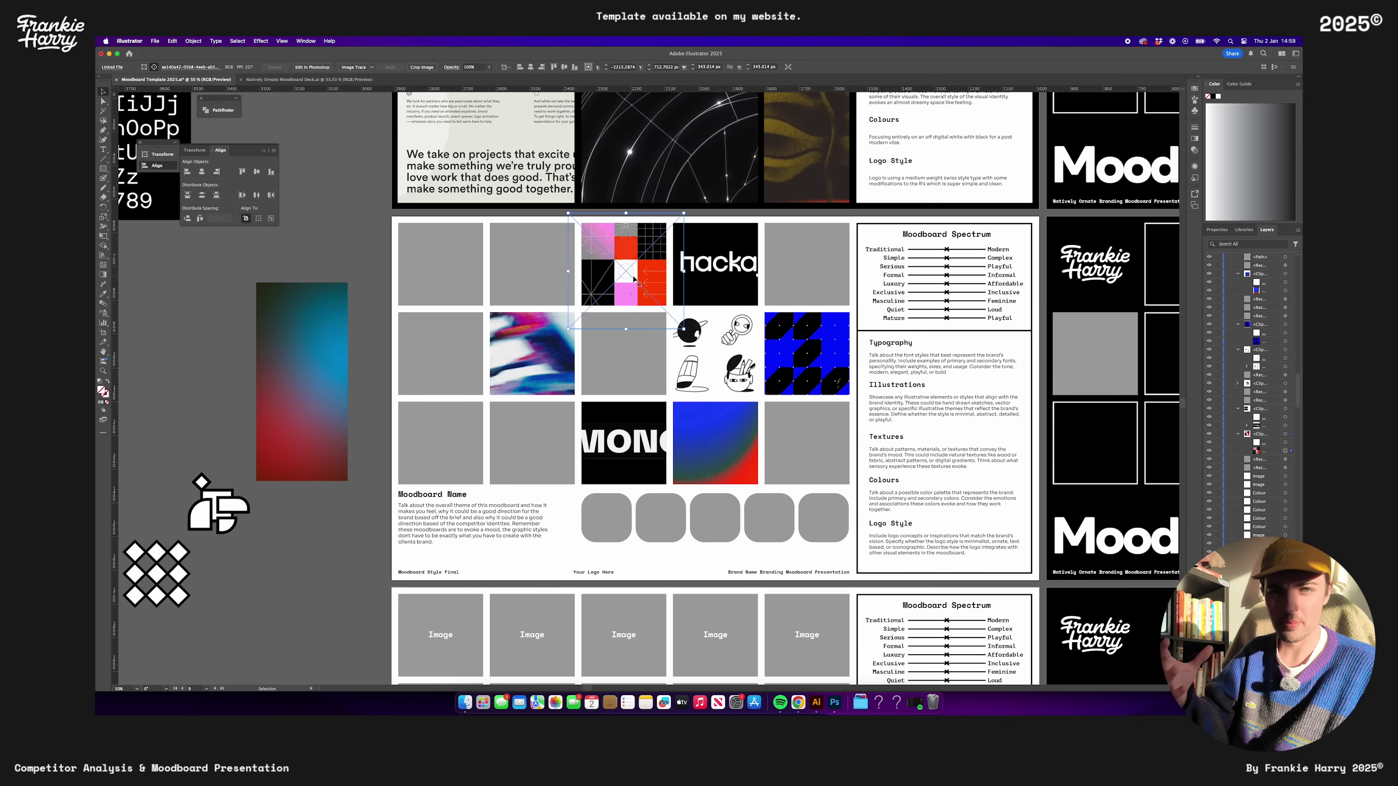
Place the Aeonik Mono alphabet image over the first box of the top row and send it to the back
{"action": "left_click", "coordinate": [572, 337]}
{"action": "left_click_drag", "start_coordinate": [581, 338], "coordinate": [748, 336]}
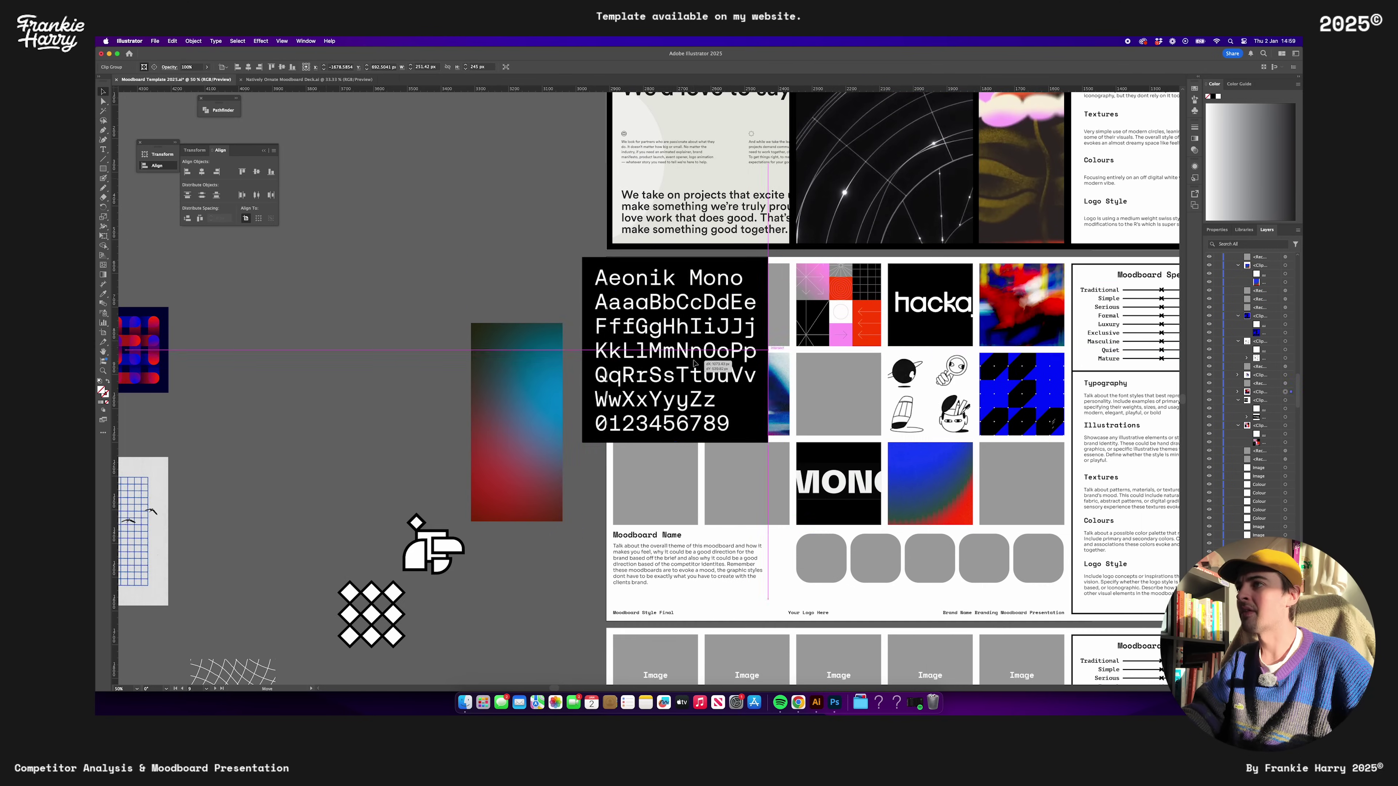
{"action": "left_click_drag", "start_coordinate": [695, 363], "coordinate": [651, 302]}
{"action": "scroll", "coordinate": [710, 352], "scroll_direction": "down", "scroll_amount": 2}
{"action": "scroll", "coordinate": [710, 352], "scroll_direction": "right", "scroll_amount": 3}
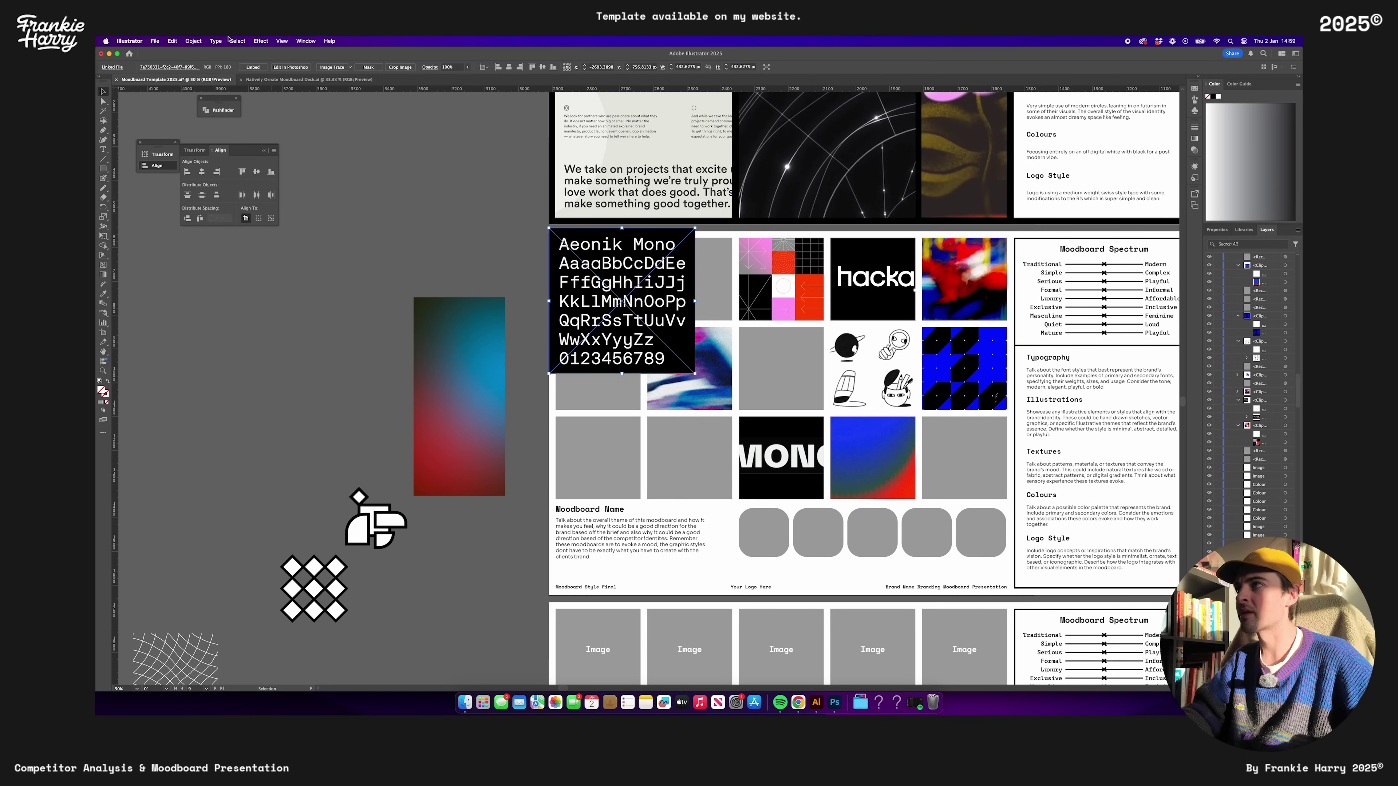
{"action": "left_click", "coordinate": [194, 41]}
{"action": "mouse_move", "coordinate": [231, 62]}
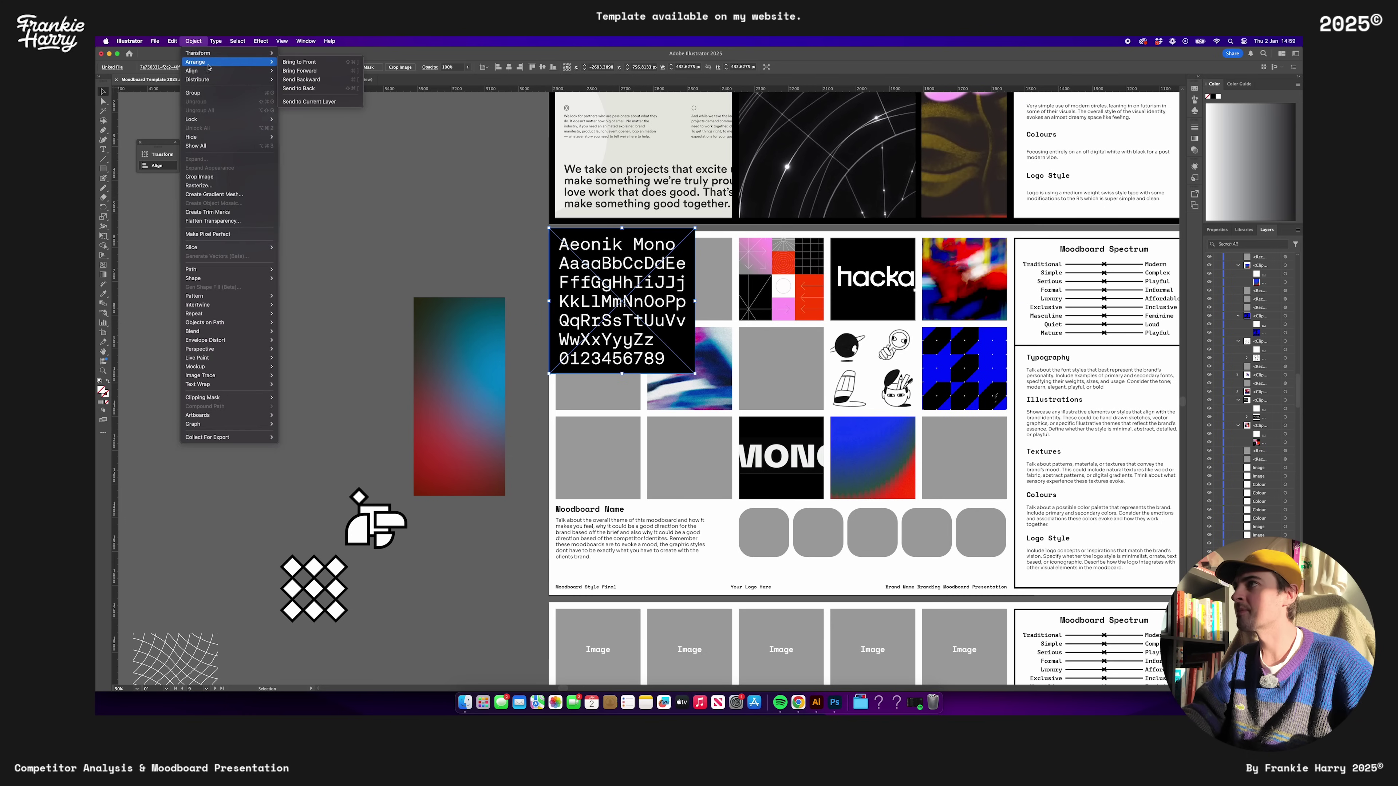
{"action": "left_click", "coordinate": [297, 90]}
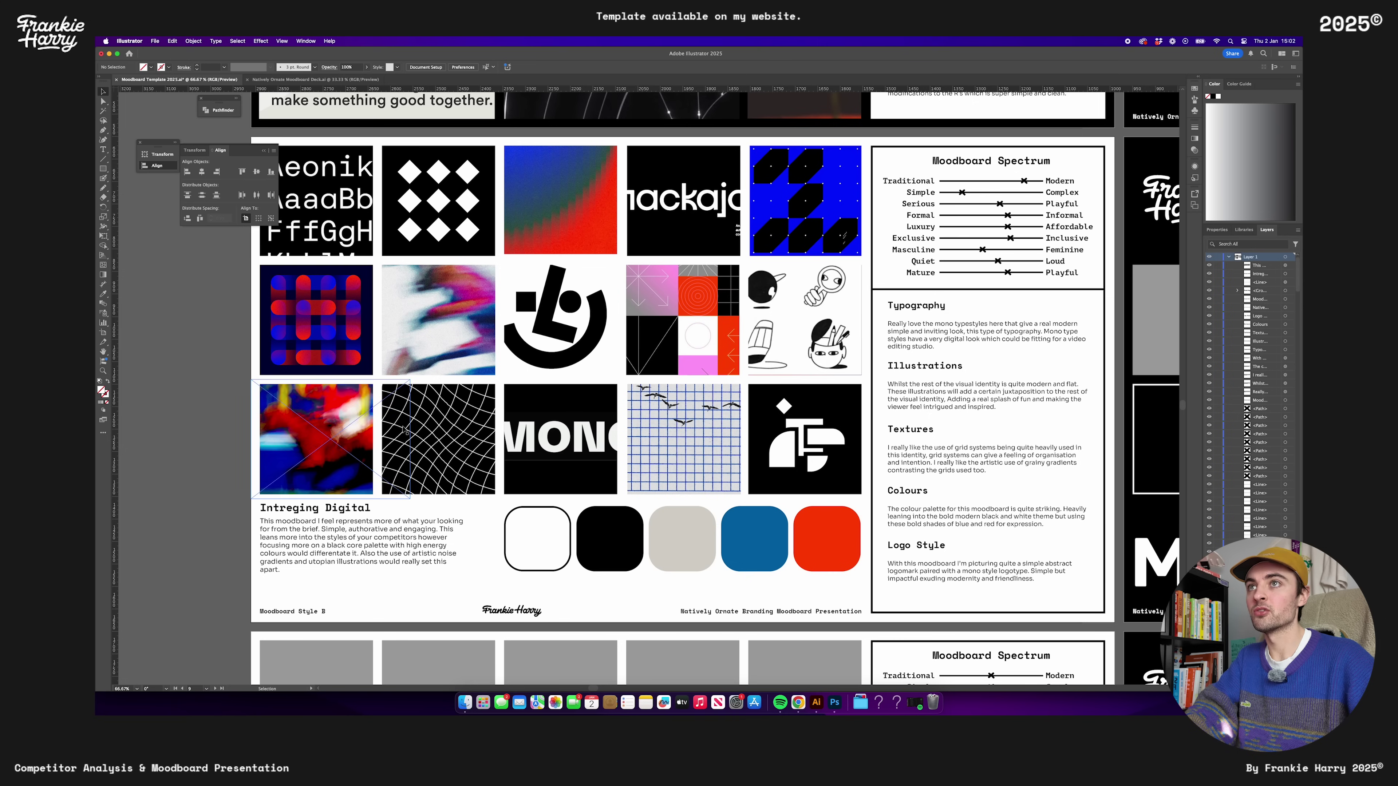
Review the Intreging Digital moodboard's image grid, colour swatches, spectrum sliders and written sections
{"action": "scroll", "coordinate": [584, 432], "scroll_direction": "right", "scroll_amount": 3}
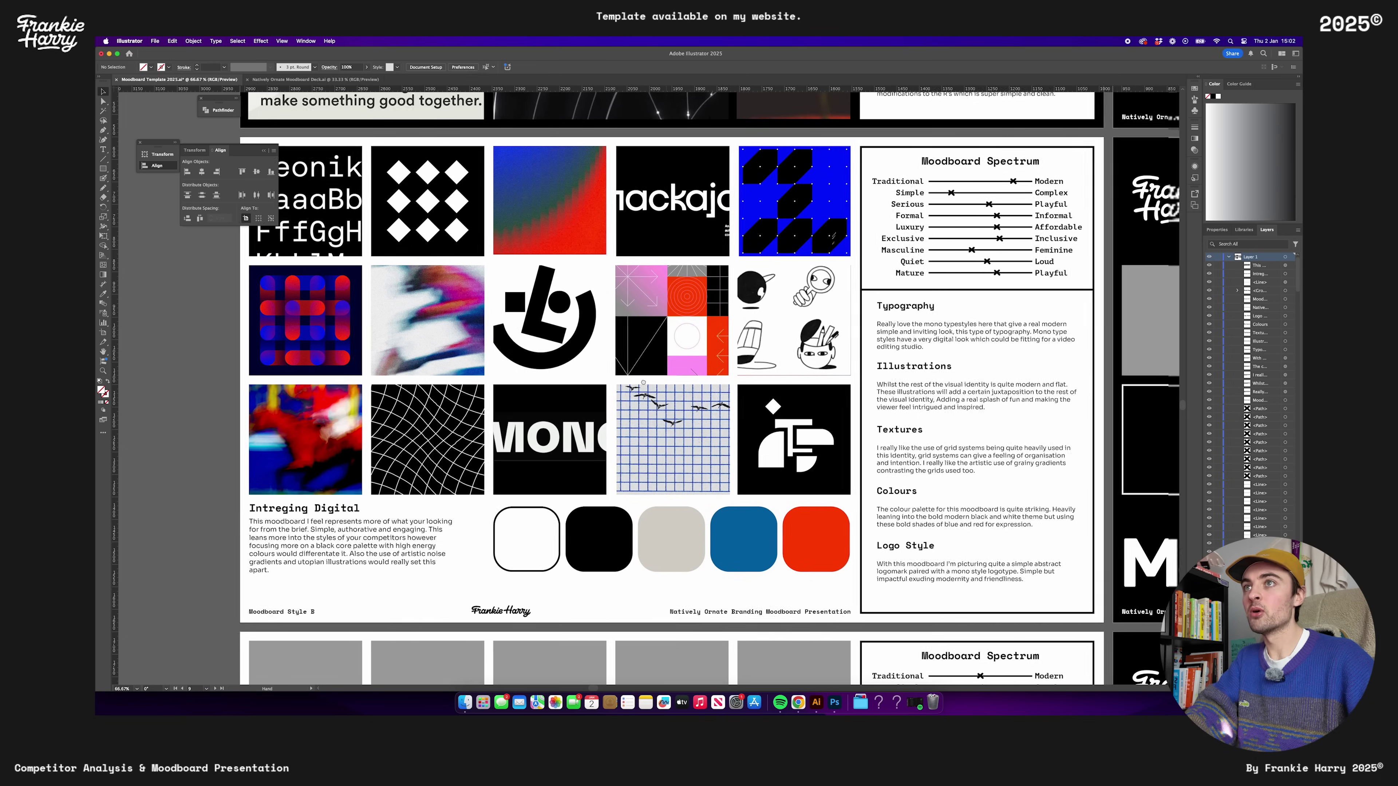
{"action": "scroll", "coordinate": [939, 178], "scroll_direction": "right", "scroll_amount": 3}
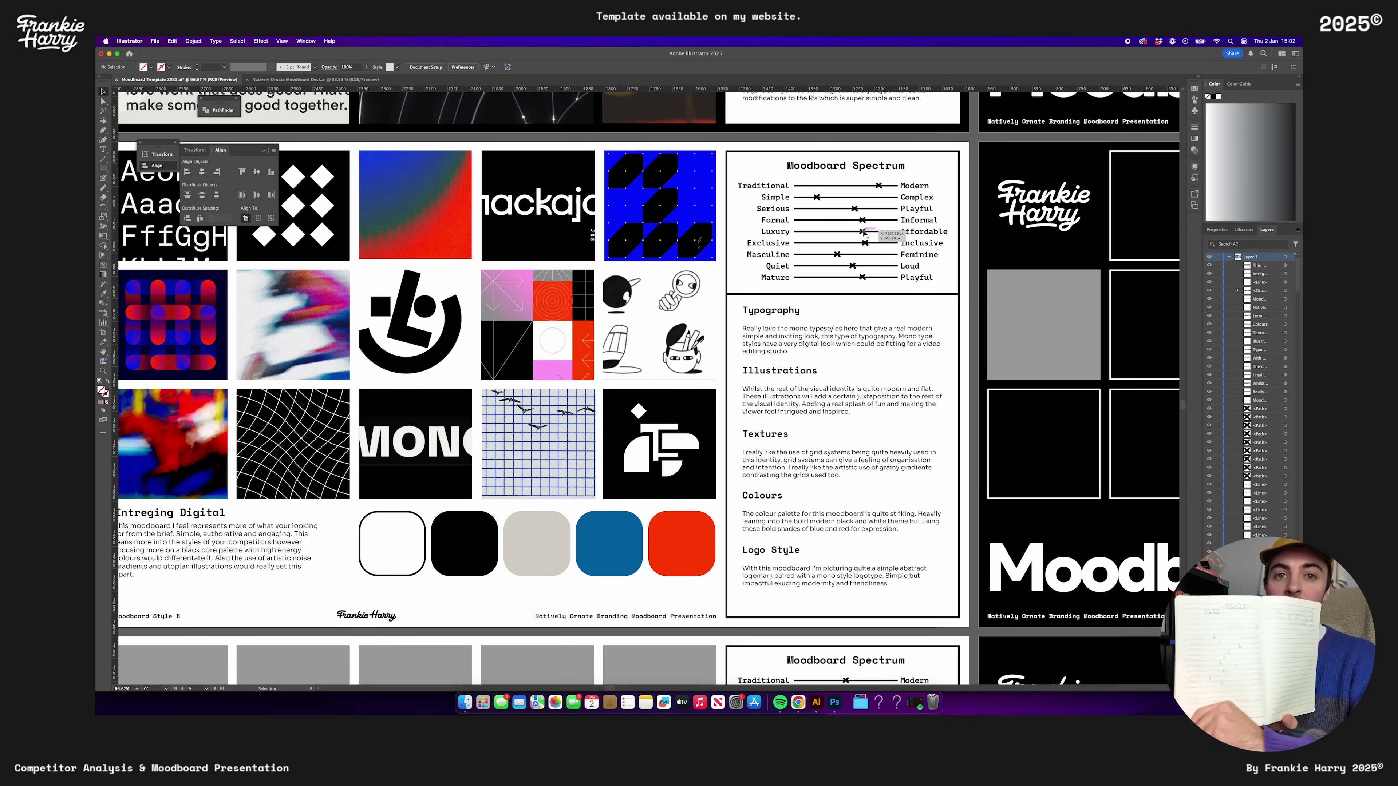
{"action": "scroll", "coordinate": [798, 285], "scroll_direction": "left", "scroll_amount": 2}
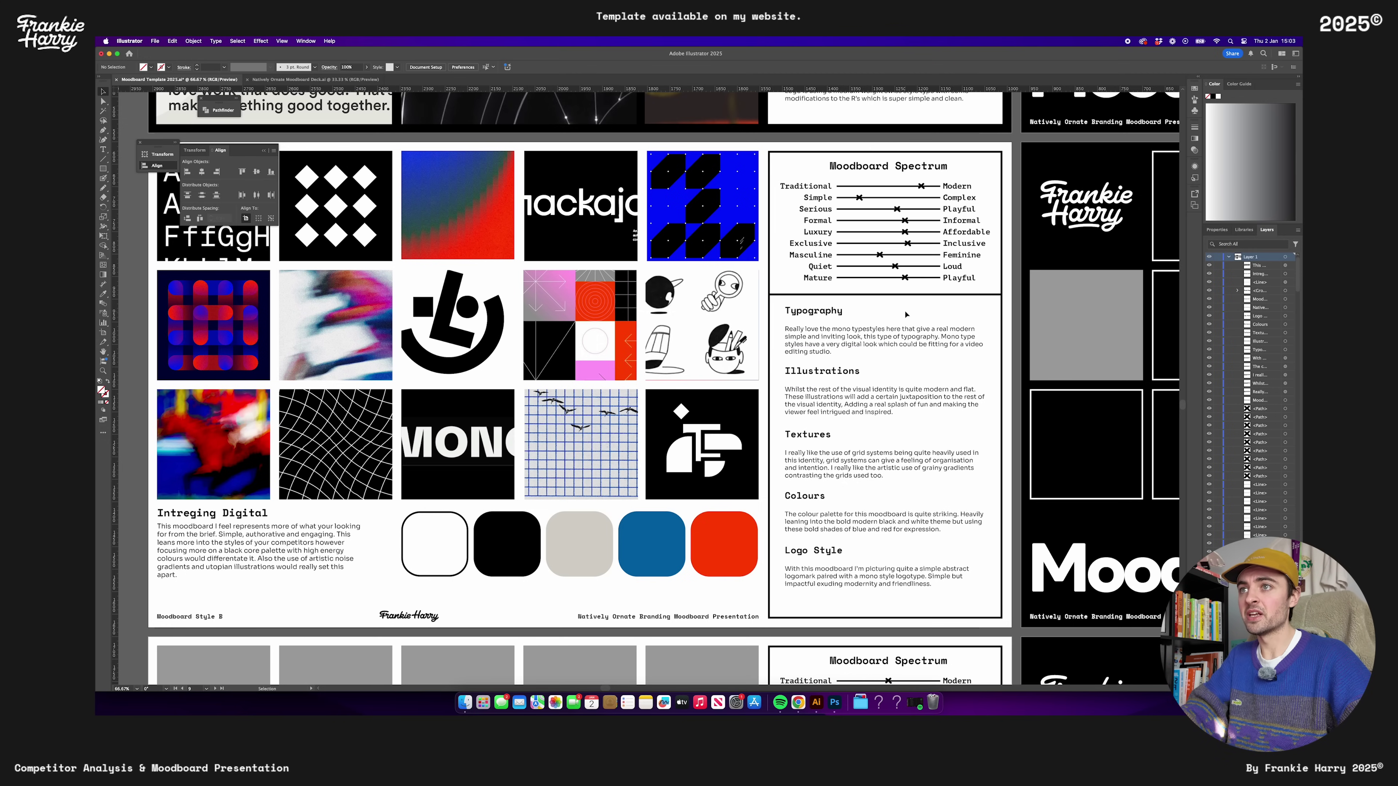
{"action": "scroll", "coordinate": [905, 314], "scroll_direction": "up", "scroll_amount": 1}
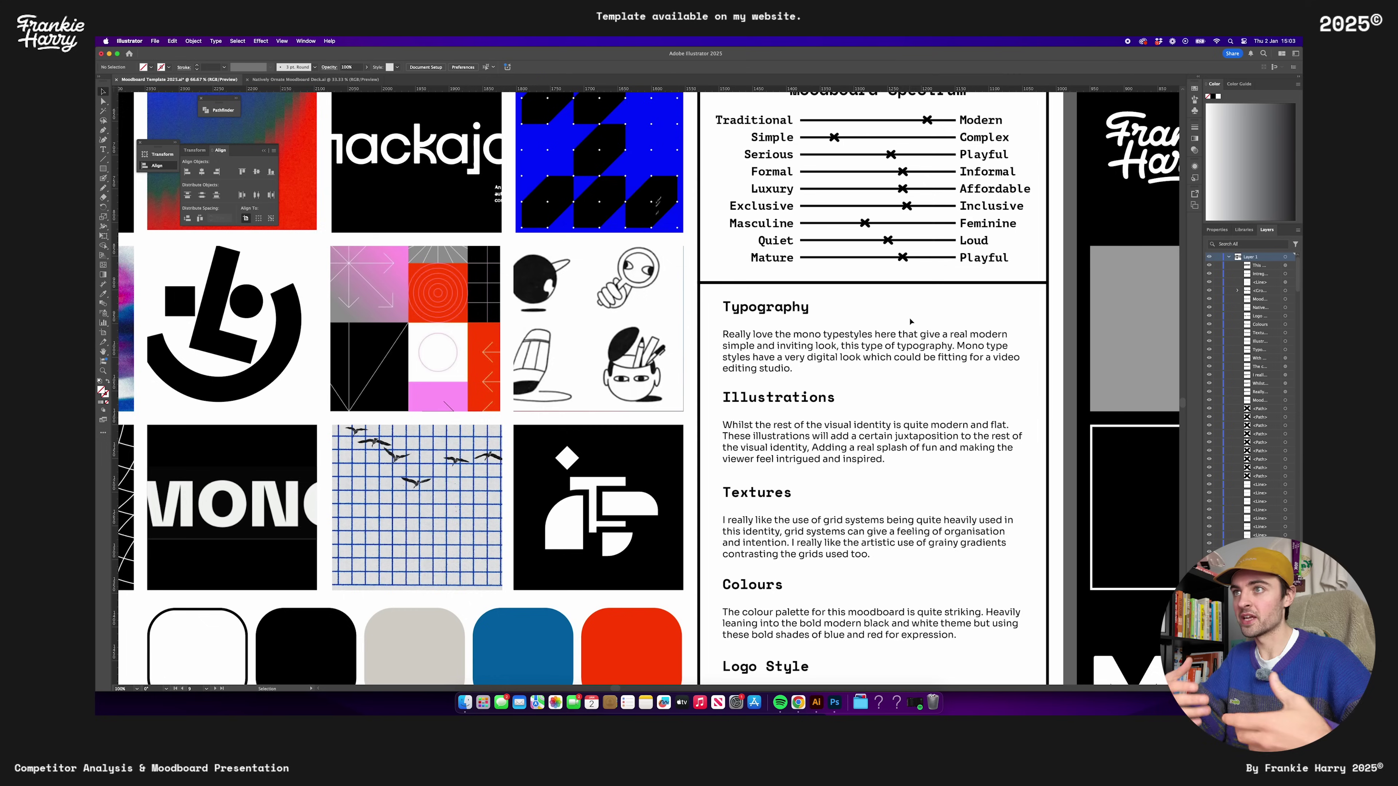
{"action": "scroll", "coordinate": [780, 335], "scroll_direction": "right", "scroll_amount": 3}
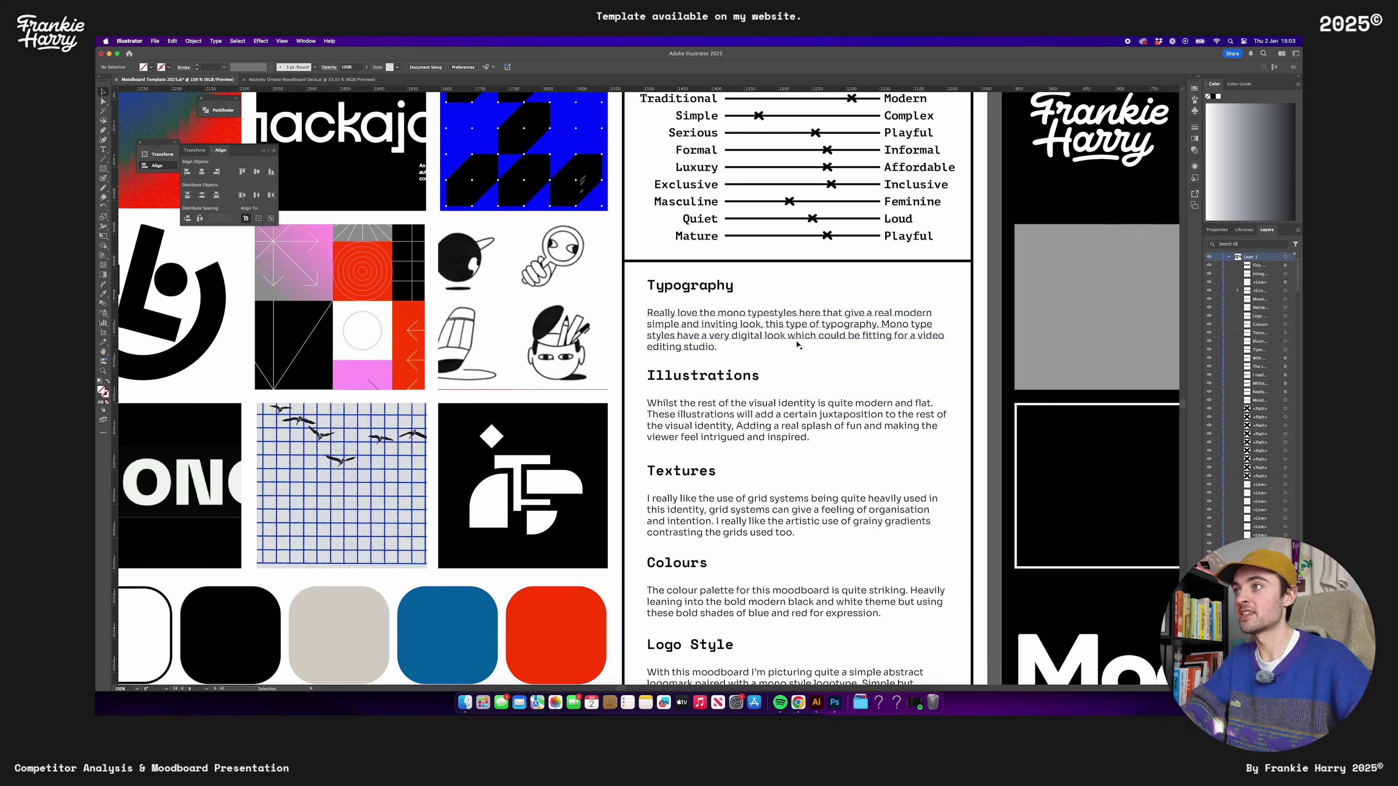
{"action": "scroll", "coordinate": [797, 345], "scroll_direction": "down", "scroll_amount": 3}
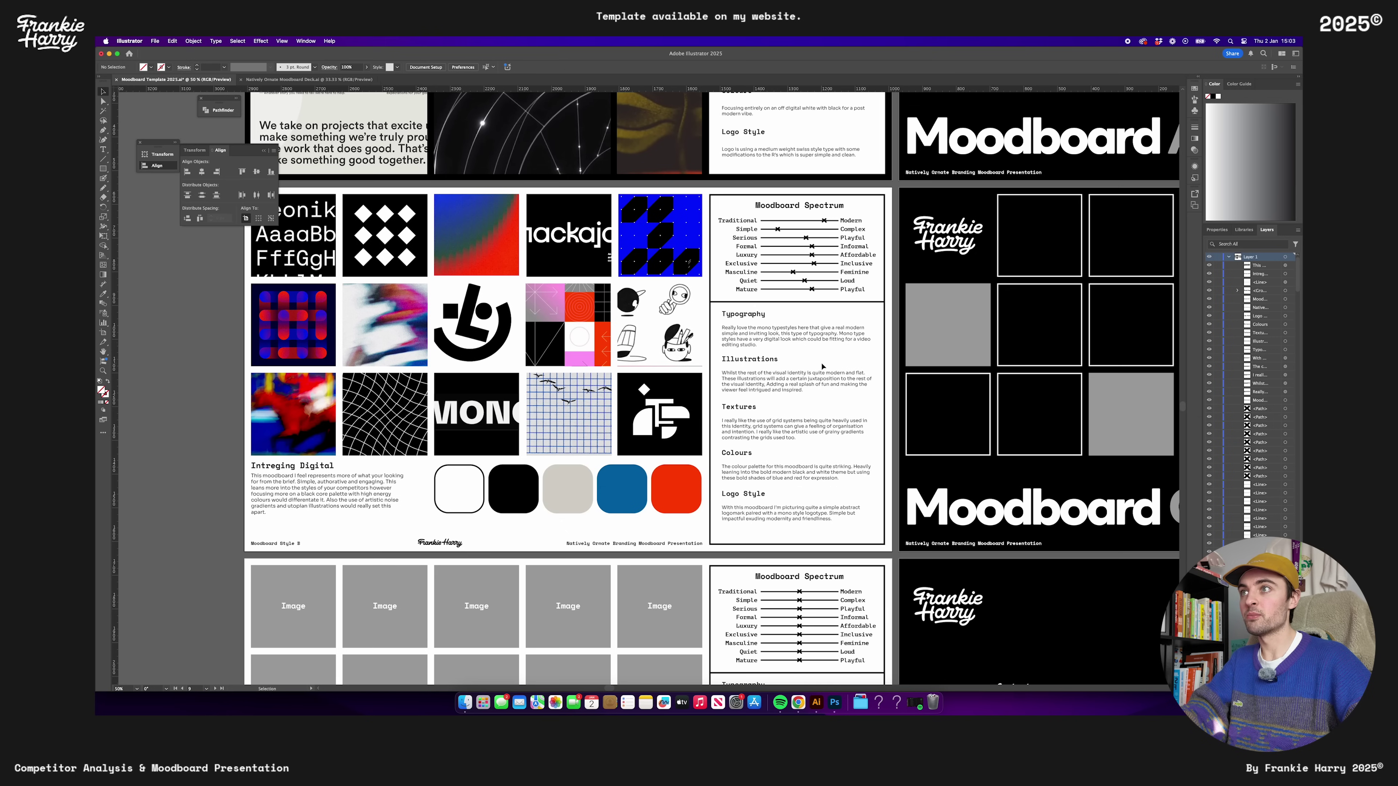
{"action": "scroll", "coordinate": [797, 344], "scroll_direction": "up", "scroll_amount": 2}
{"action": "left_click_drag", "start_coordinate": [798, 358], "coordinate": [846, 351]}
{"action": "left_click_drag", "start_coordinate": [753, 323], "coordinate": [841, 333]}
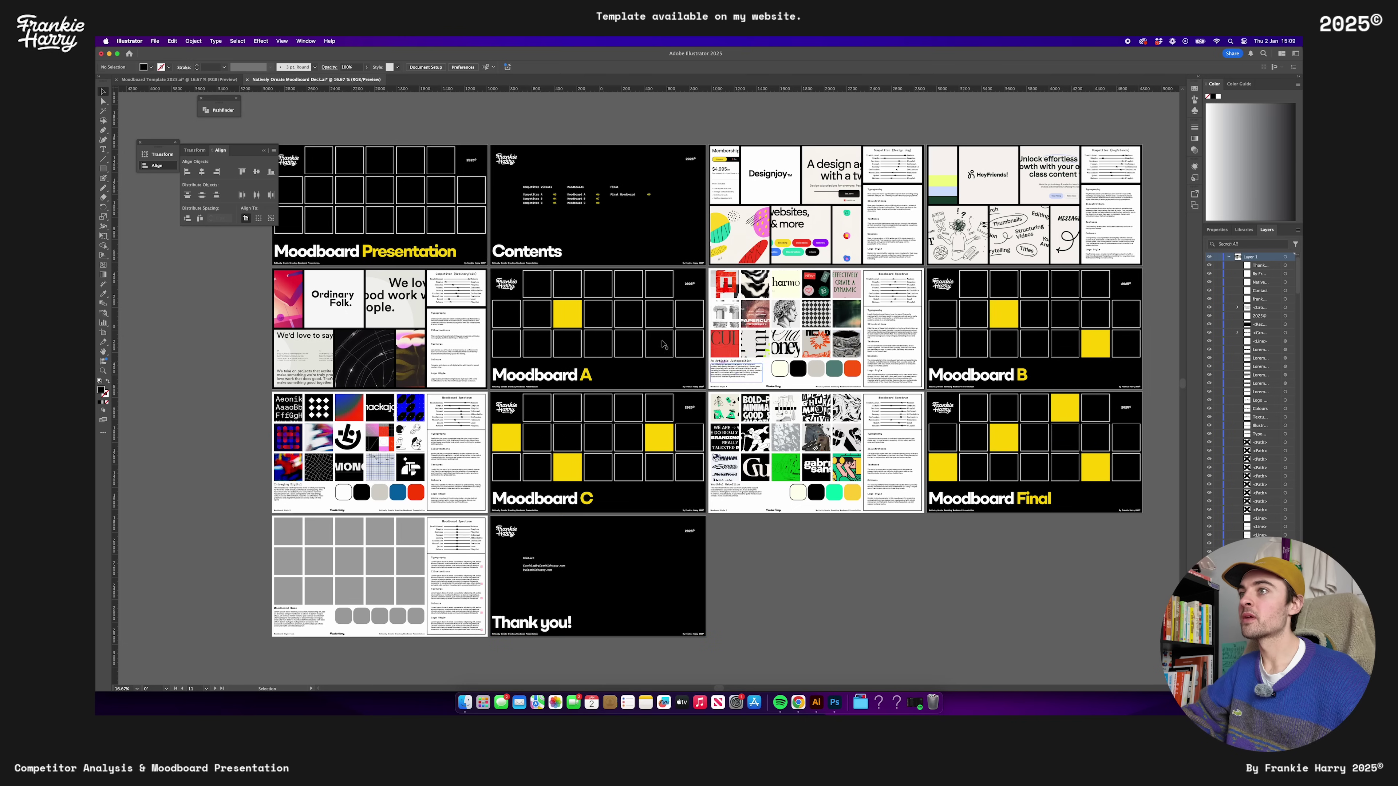
Examine the An Artistic Juxtaposition and Youthful Rebellion moodboards in the Natively Ornate deck, including their images, swatches and descriptions
{"action": "scroll", "coordinate": [649, 343], "scroll_direction": "up", "scroll_amount": 2}
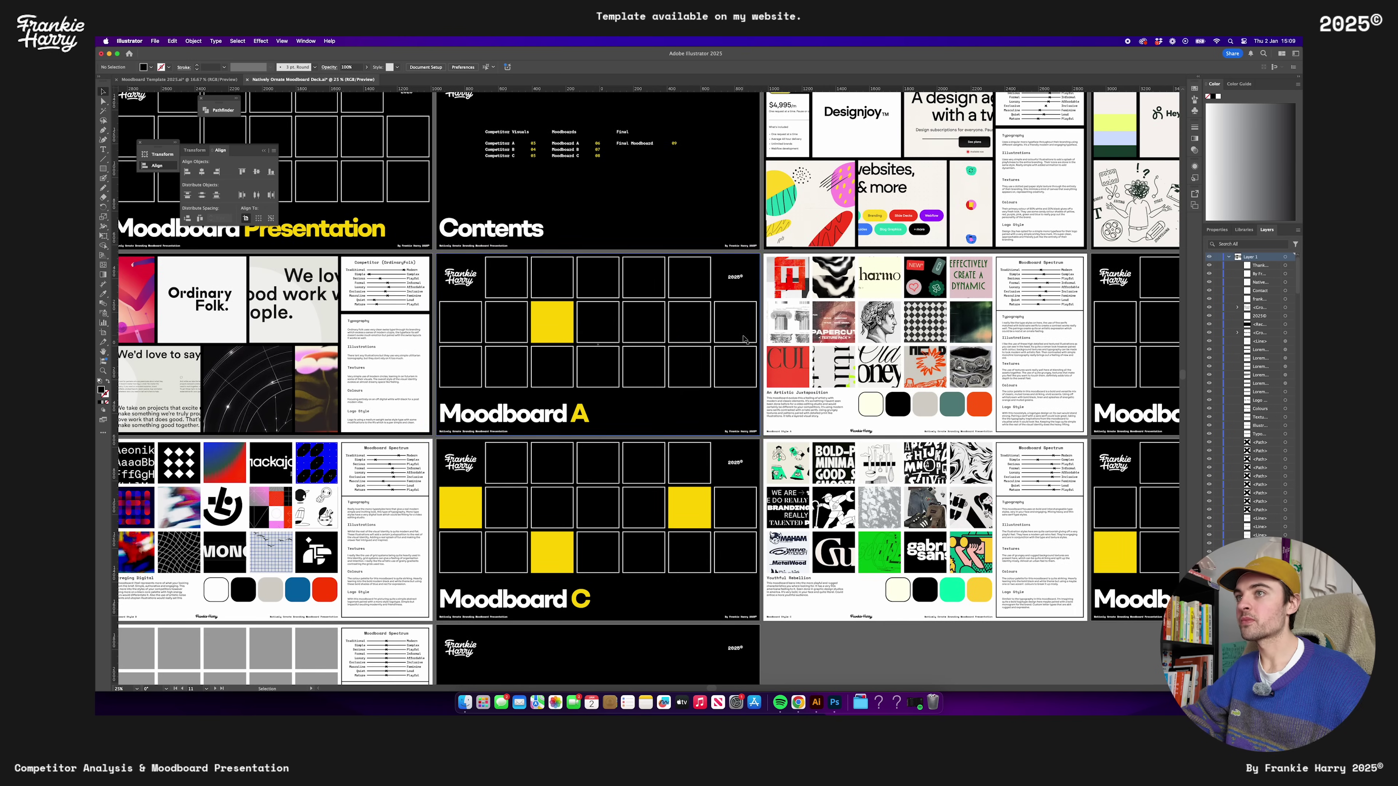
{"action": "scroll", "coordinate": [557, 332], "scroll_direction": "up", "scroll_amount": 5}
{"action": "left_click_drag", "start_coordinate": [627, 348], "coordinate": [576, 349]}
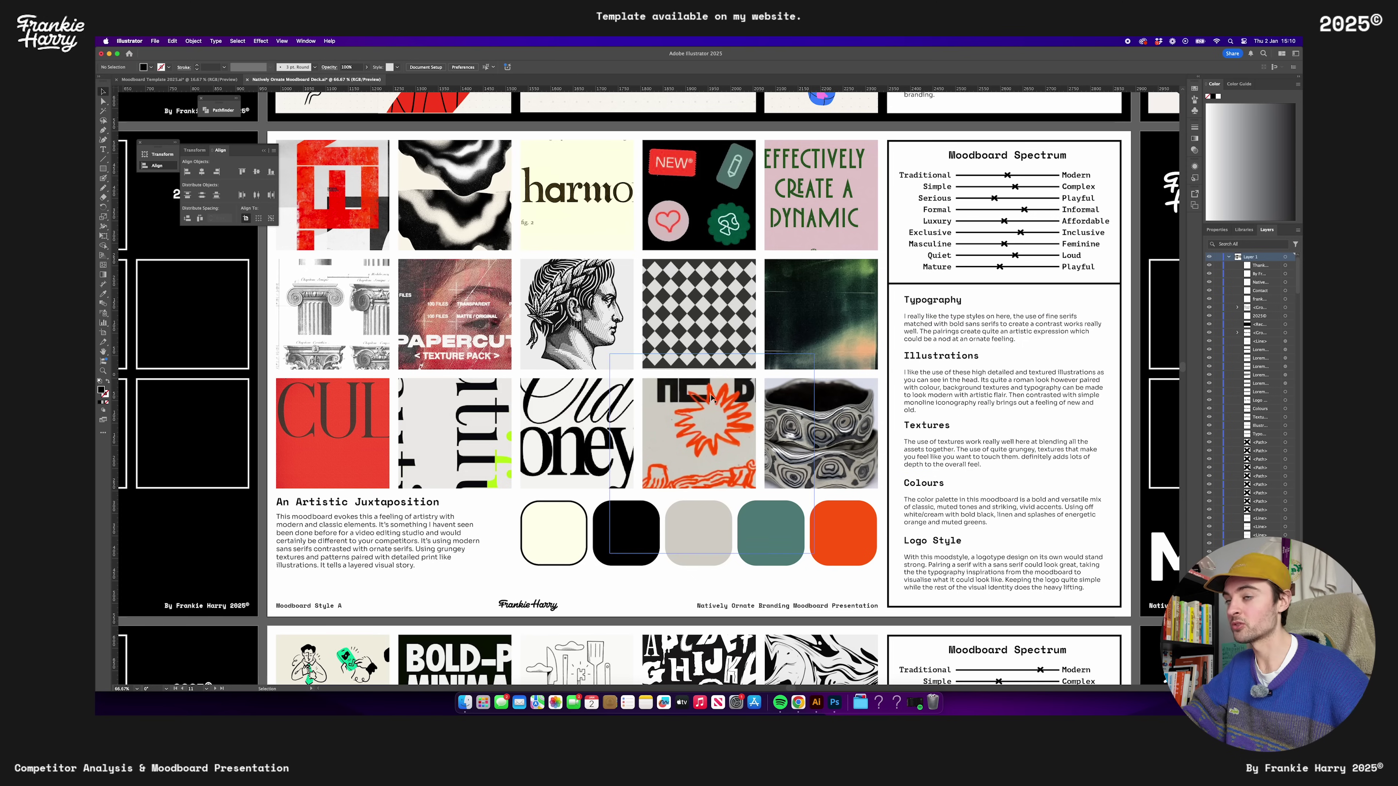
{"action": "scroll", "coordinate": [613, 421], "scroll_direction": "down", "scroll_amount": 2}
{"action": "scroll", "coordinate": [715, 408], "scroll_direction": "right", "scroll_amount": 5}
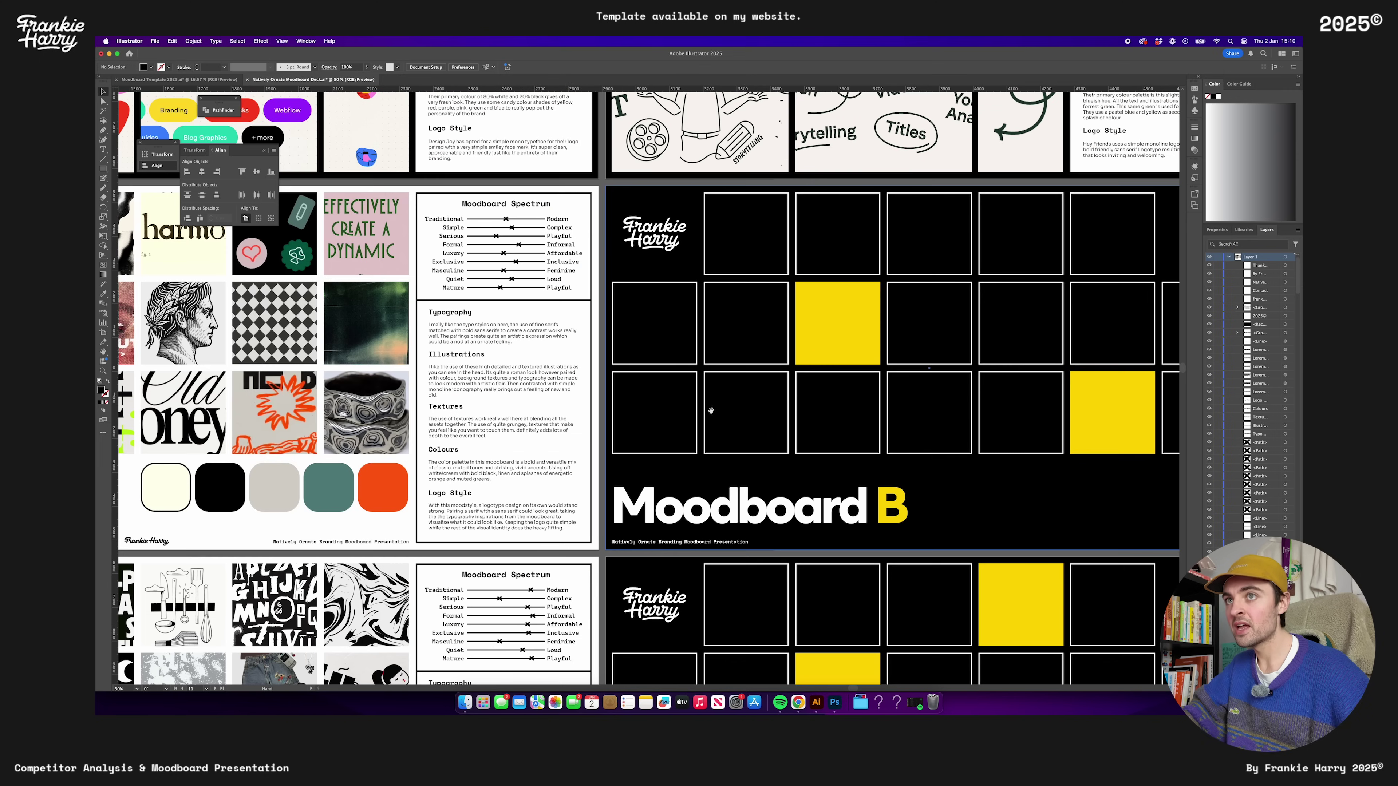
{"action": "scroll", "coordinate": [645, 406], "scroll_direction": "down", "scroll_amount": 2}
{"action": "scroll", "coordinate": [688, 372], "scroll_direction": "up", "scroll_amount": 5}
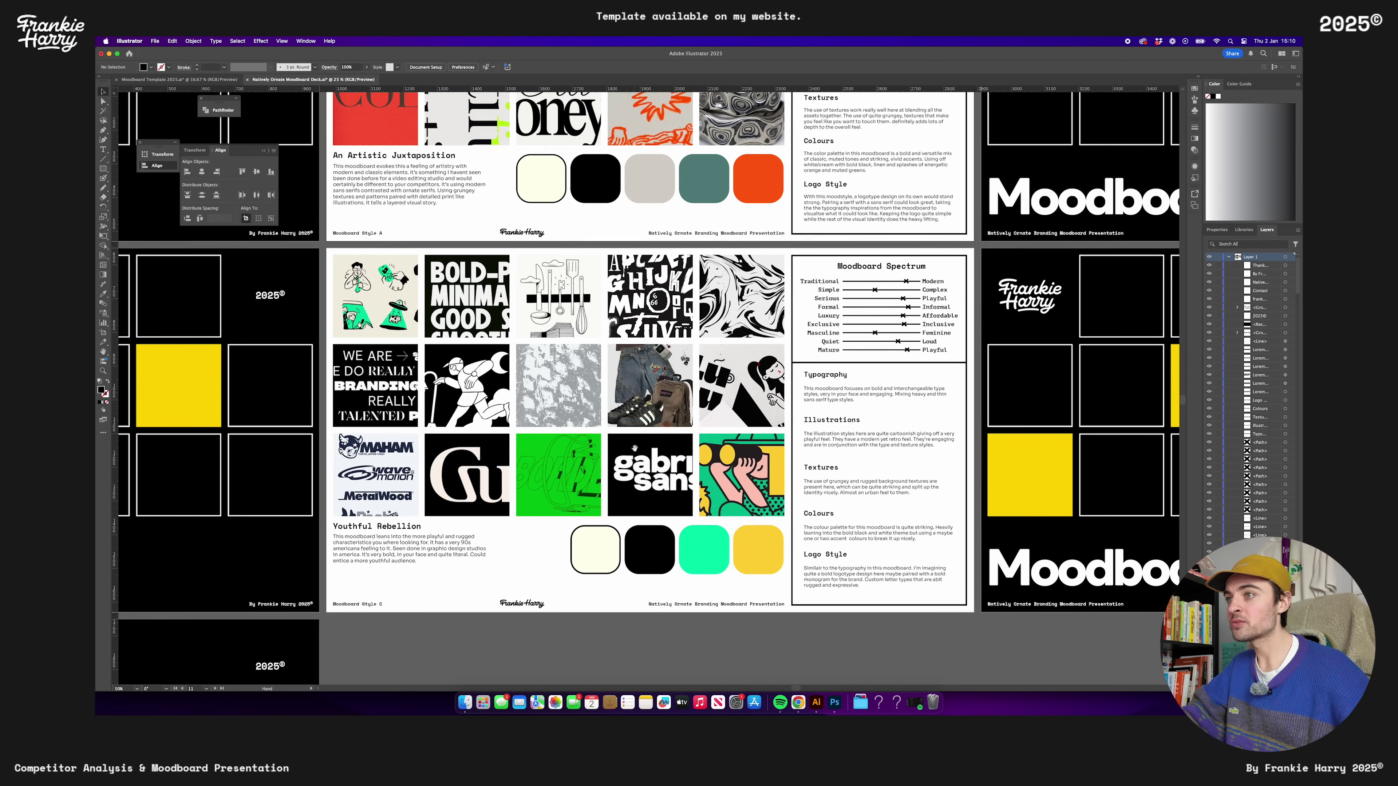
{"action": "scroll", "coordinate": [657, 449], "scroll_direction": "left", "scroll_amount": 1}
{"action": "scroll", "coordinate": [657, 449], "scroll_direction": "down", "scroll_amount": 2}
{"action": "scroll", "coordinate": [657, 449], "scroll_direction": "left", "scroll_amount": 1}
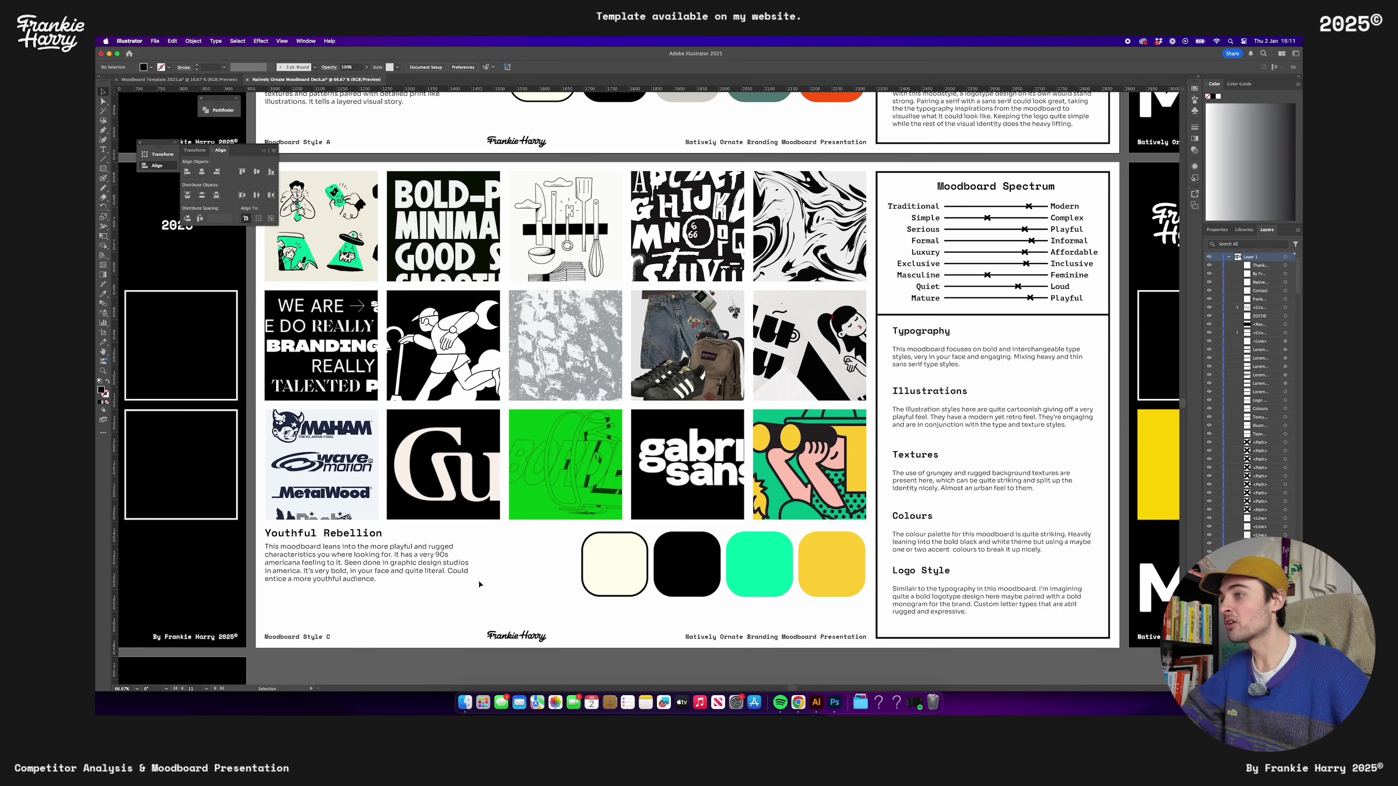
{"action": "left_click_drag", "start_coordinate": [443, 594], "coordinate": [446, 595]}
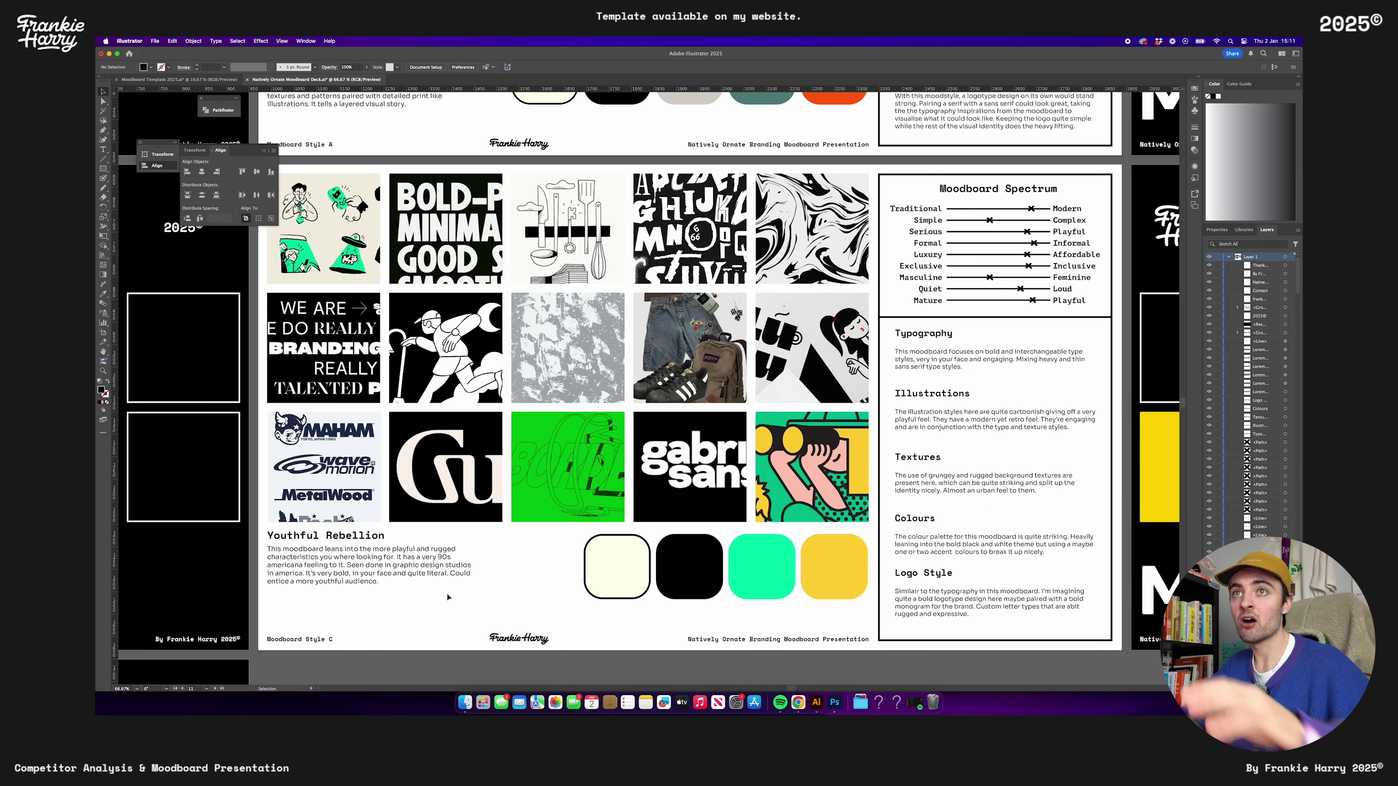
{"action": "left_click_drag", "start_coordinate": [635, 456], "coordinate": [570, 461]}
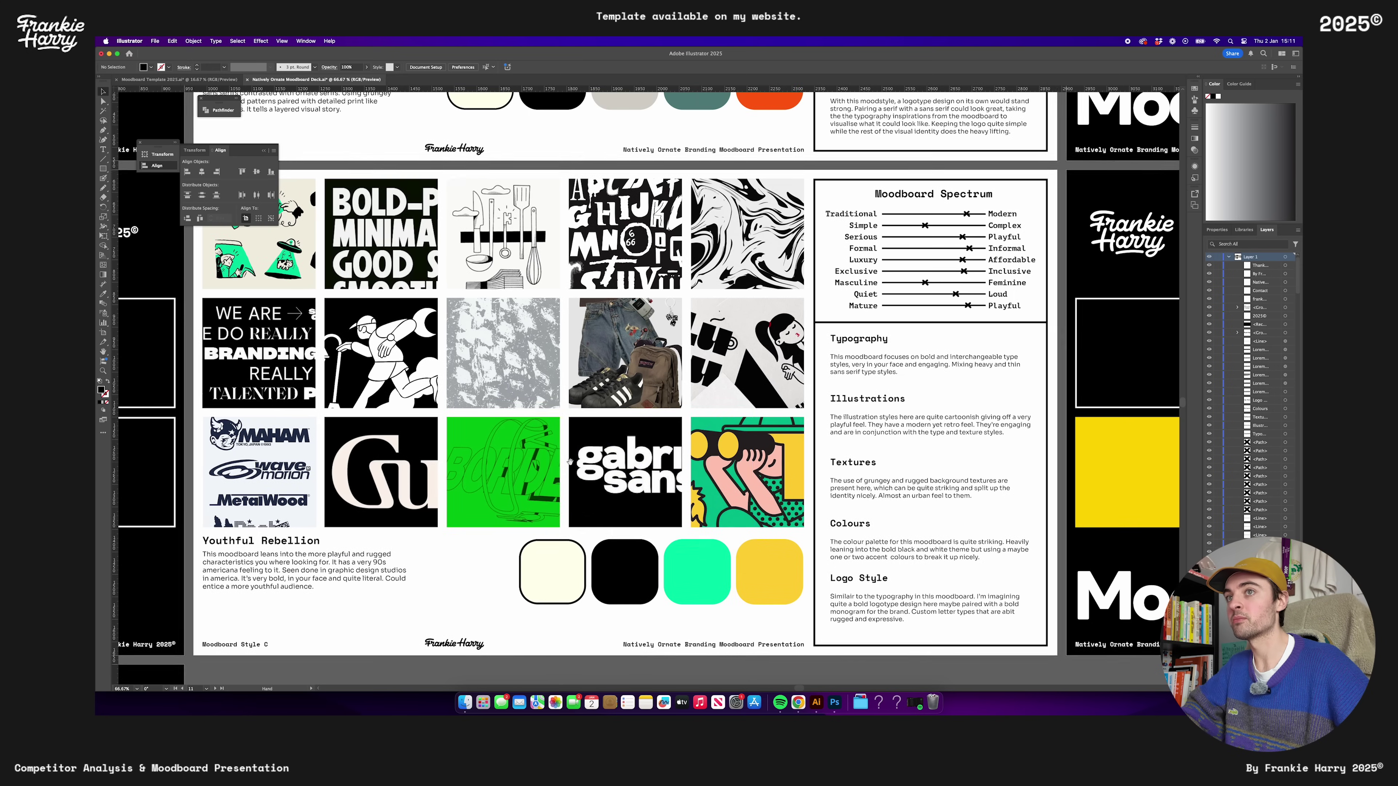
Look over the Intreging Digital moodboard in the deck, reading its summary, spectrum and typography and illustration notes
{"action": "scroll", "coordinate": [627, 469], "scroll_direction": "down", "scroll_amount": 5}
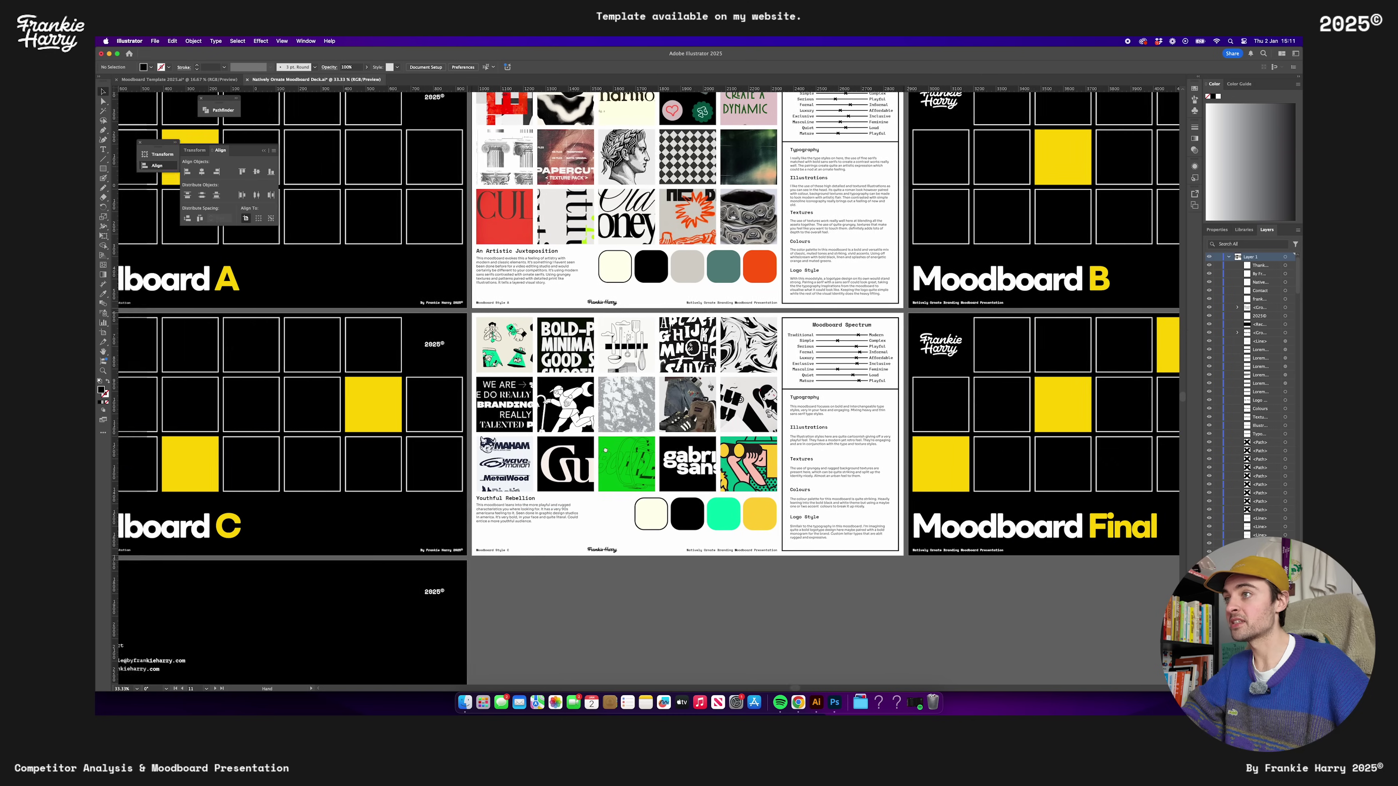
{"action": "scroll", "coordinate": [544, 435], "scroll_direction": "up", "scroll_amount": 4}
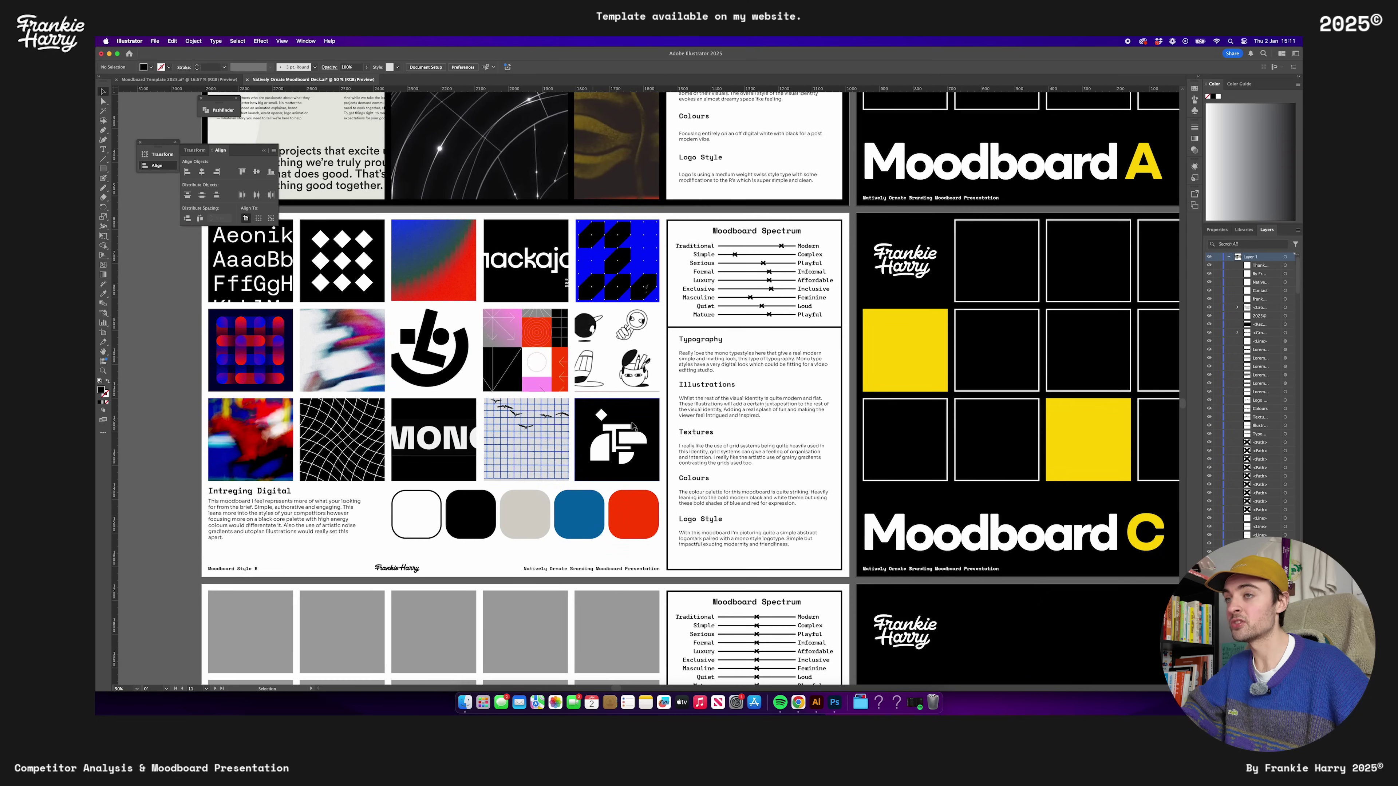
{"action": "scroll", "coordinate": [741, 364], "scroll_direction": "up", "scroll_amount": 1}
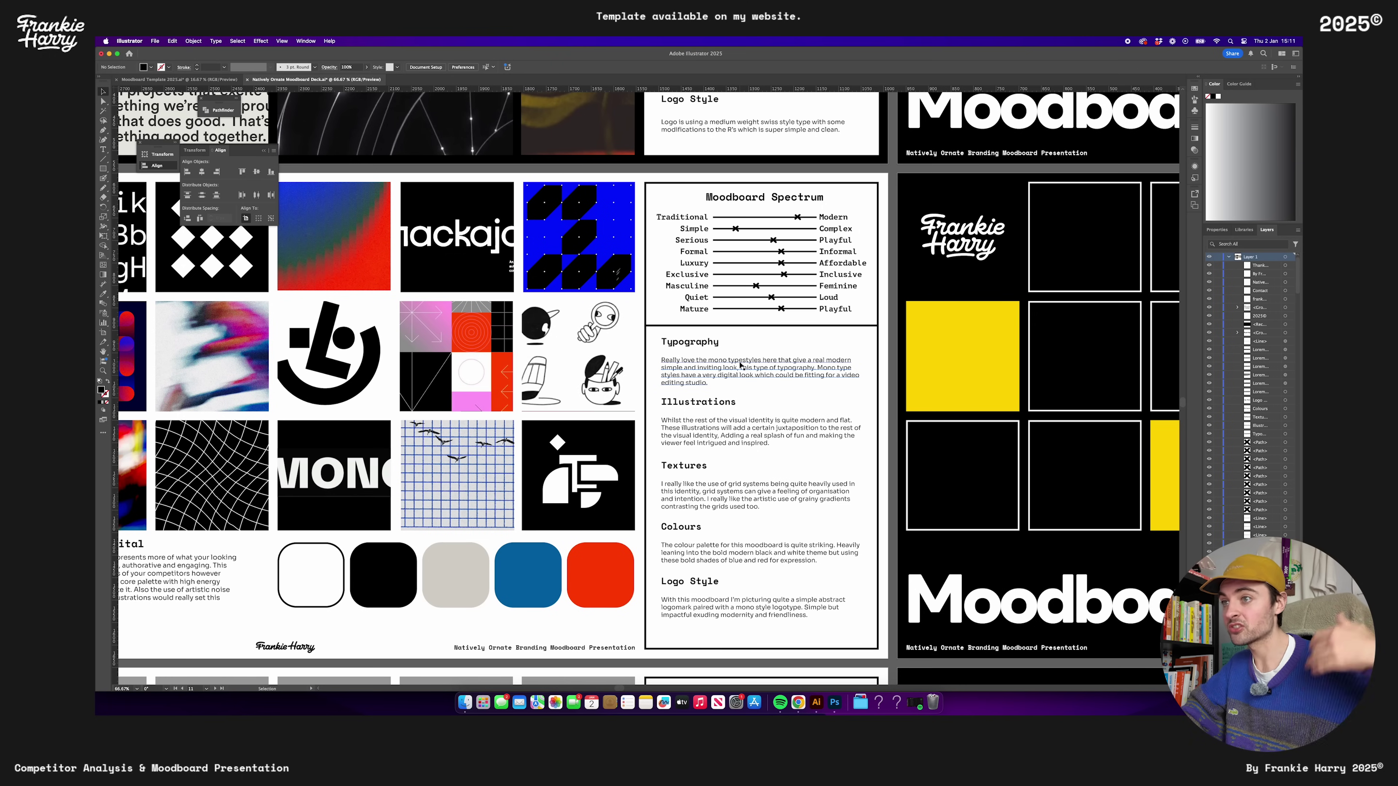
{"action": "left_click_drag", "start_coordinate": [444, 403], "coordinate": [704, 336]}
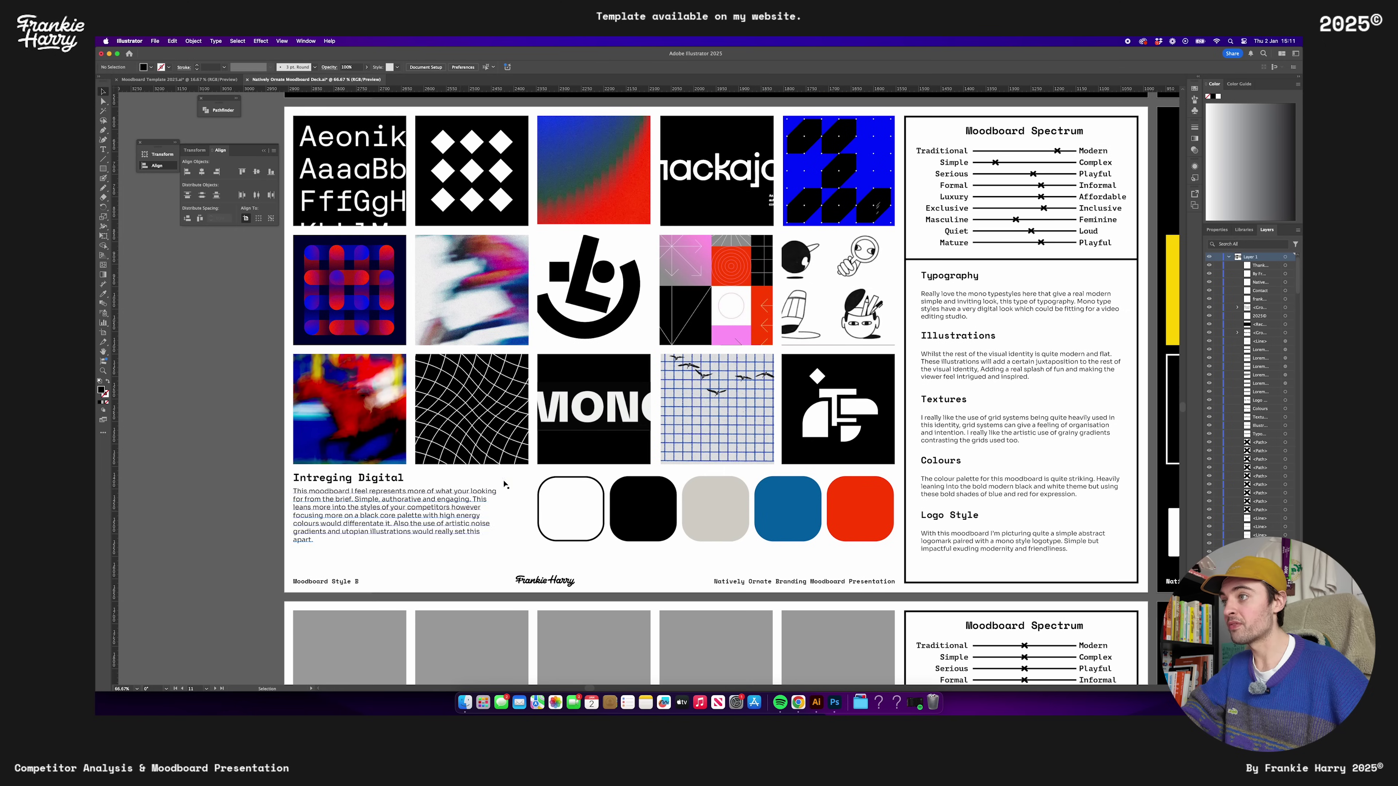
{"action": "scroll", "coordinate": [737, 385], "scroll_direction": "right", "scroll_amount": 3}
{"action": "scroll", "coordinate": [780, 433], "scroll_direction": "down", "scroll_amount": 2}
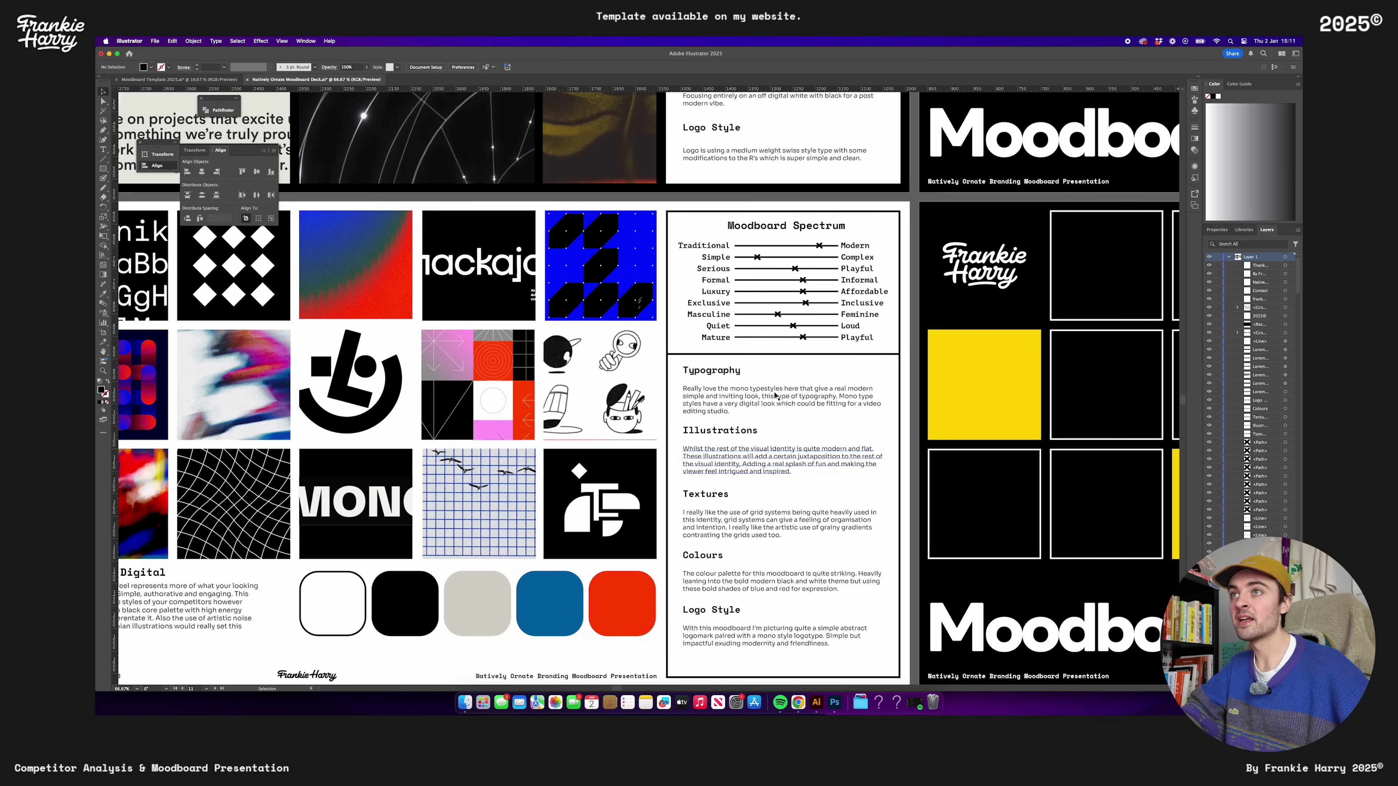
{"action": "scroll", "coordinate": [561, 320], "scroll_direction": "up", "scroll_amount": 1}
{"action": "scroll", "coordinate": [561, 320], "scroll_direction": "down", "scroll_amount": 2}
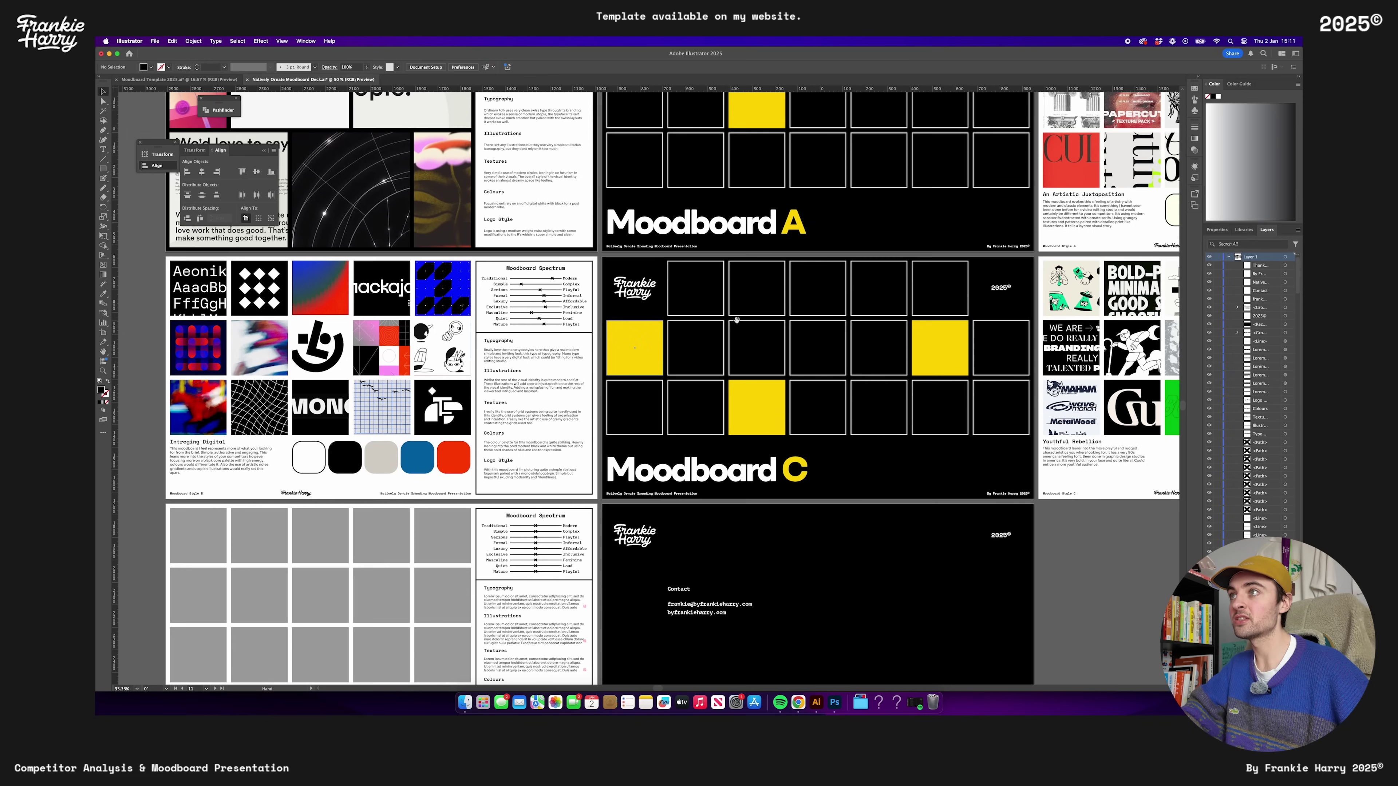
Look through the deck's competitor analysis pages, contents page and Moodboard divider slides to compare the overall layout
{"action": "scroll", "coordinate": [560, 320], "scroll_direction": "right", "scroll_amount": 10}
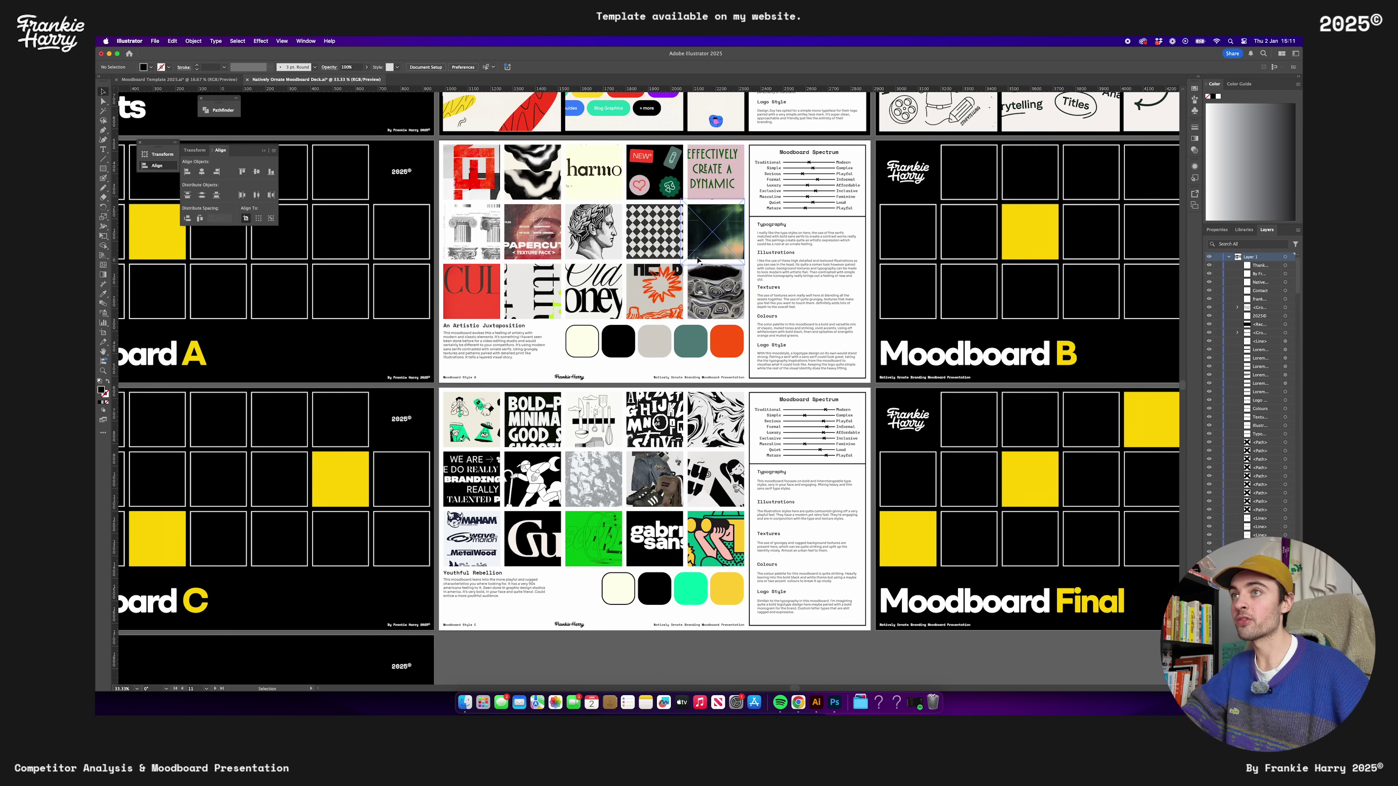
{"action": "scroll", "coordinate": [475, 563], "scroll_direction": "up", "scroll_amount": 1}
{"action": "scroll", "coordinate": [475, 563], "scroll_direction": "up", "scroll_amount": 3}
{"action": "scroll", "coordinate": [666, 399], "scroll_direction": "up", "scroll_amount": 3}
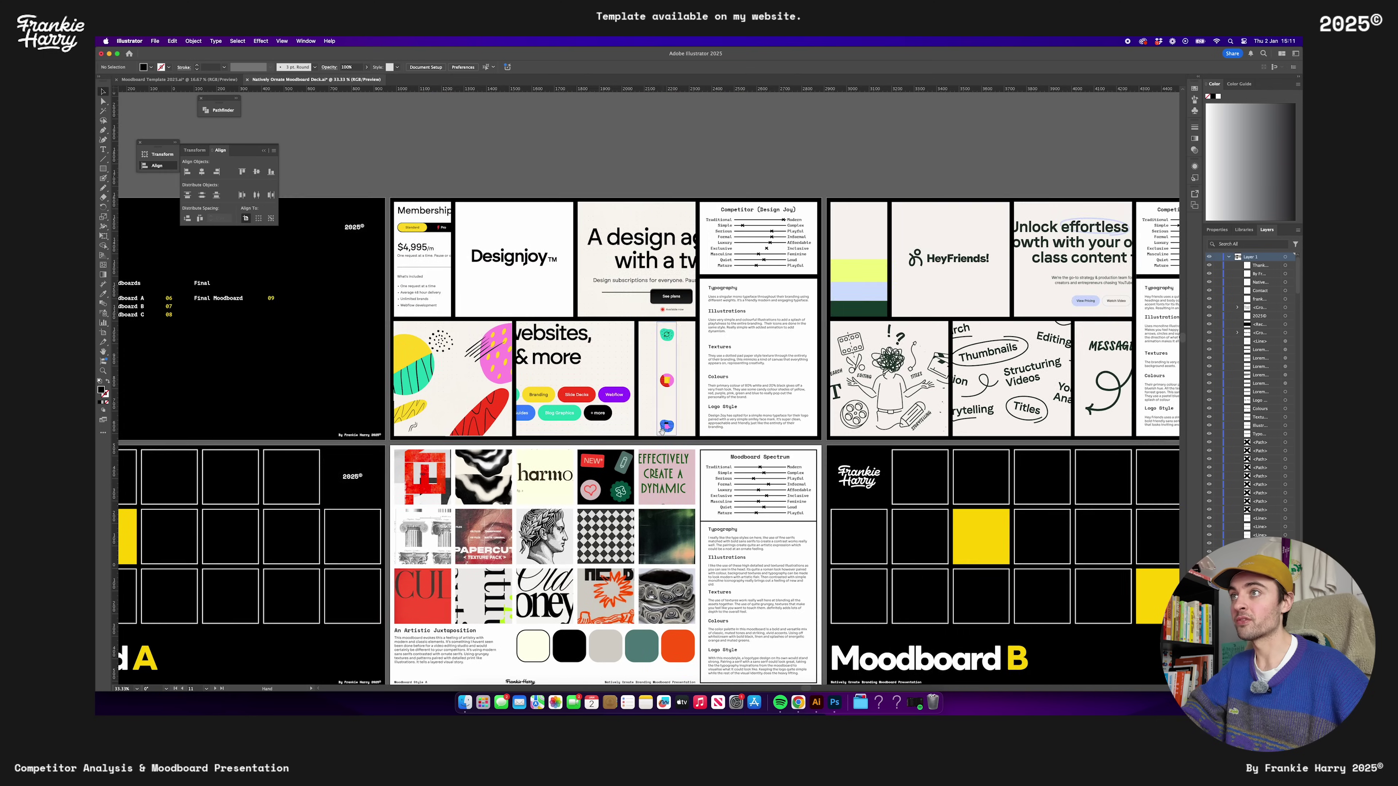
{"action": "scroll", "coordinate": [665, 399], "scroll_direction": "up", "scroll_amount": 1}
{"action": "scroll", "coordinate": [718, 334], "scroll_direction": "right", "scroll_amount": 10}
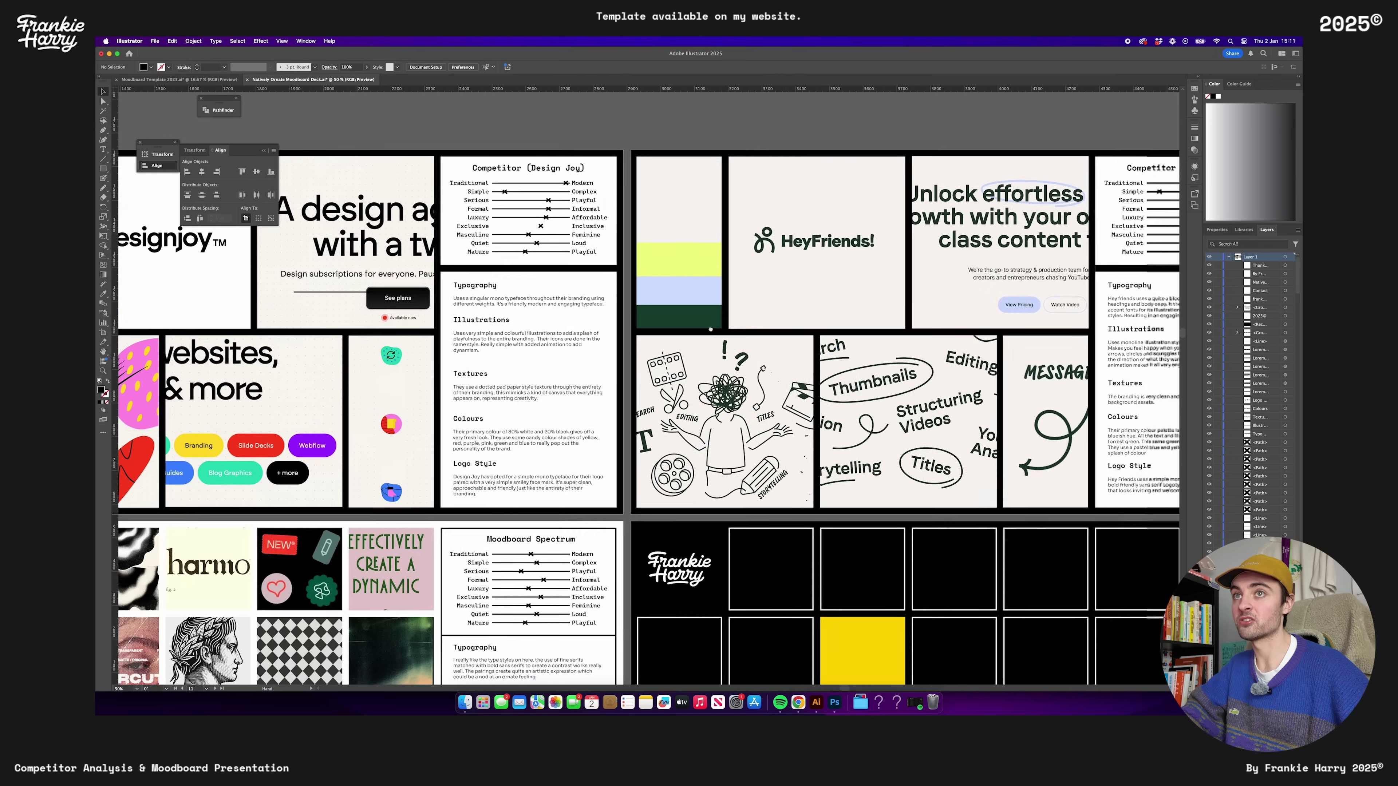
{"action": "scroll", "coordinate": [743, 320], "scroll_direction": "down", "scroll_amount": 1}
{"action": "scroll", "coordinate": [764, 304], "scroll_direction": "up", "scroll_amount": 1}
{"action": "scroll", "coordinate": [580, 342], "scroll_direction": "left", "scroll_amount": 10}
{"action": "scroll", "coordinate": [580, 342], "scroll_direction": "down", "scroll_amount": 2}
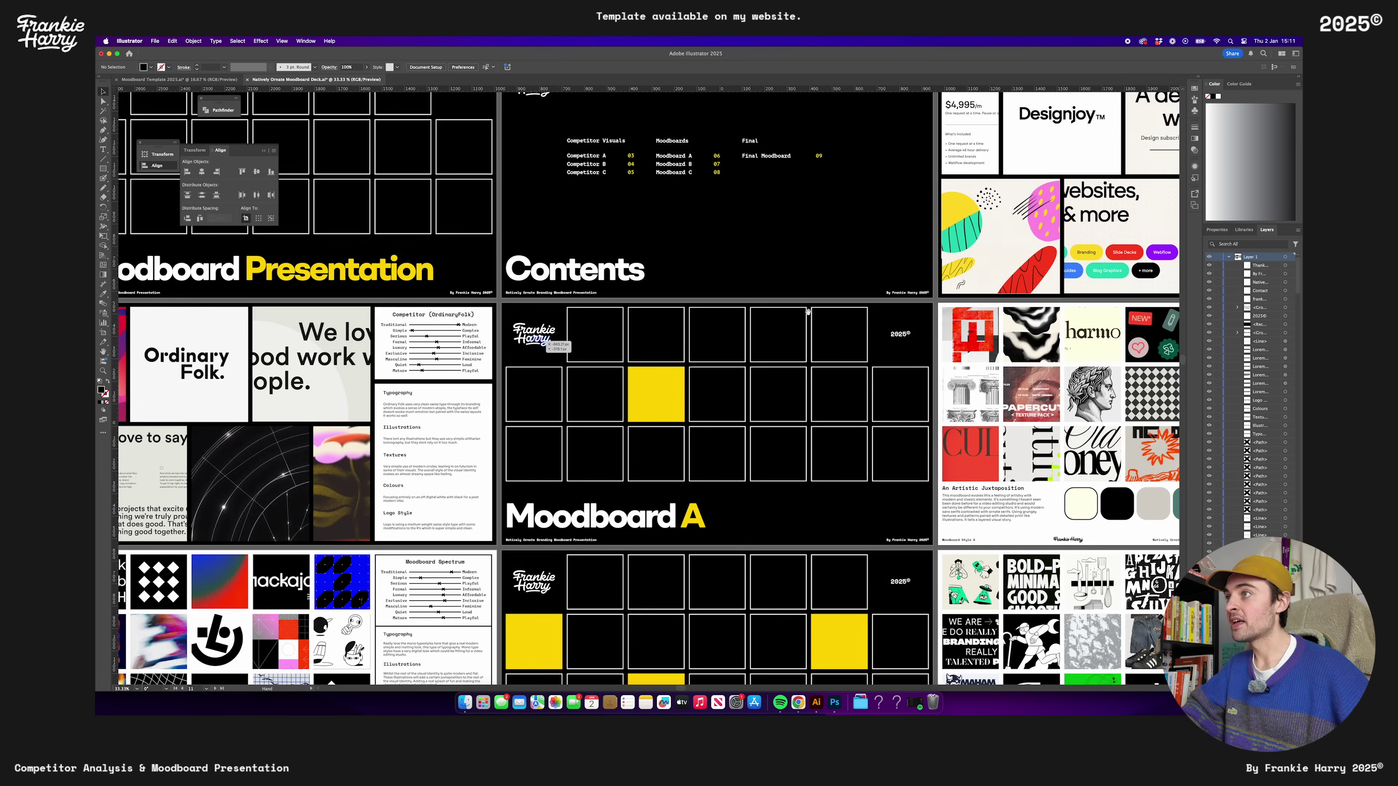
{"action": "scroll", "coordinate": [611, 335], "scroll_direction": "right", "scroll_amount": 3}
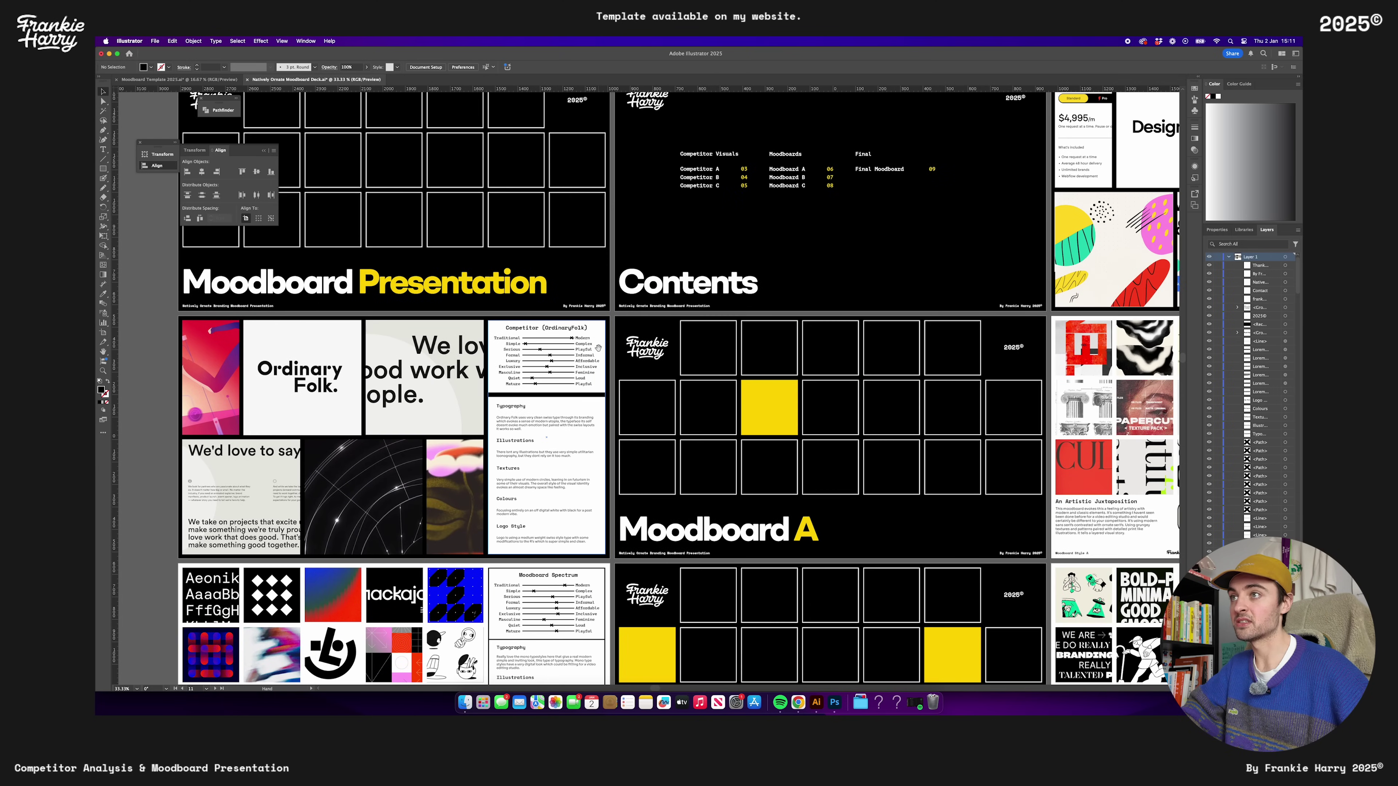
{"action": "scroll", "coordinate": [608, 358], "scroll_direction": "down", "scroll_amount": 3}
{"action": "scroll", "coordinate": [609, 357], "scroll_direction": "right", "scroll_amount": 3}
{"action": "scroll", "coordinate": [609, 374], "scroll_direction": "right", "scroll_amount": 2}
{"action": "scroll", "coordinate": [608, 373], "scroll_direction": "down", "scroll_amount": 1}
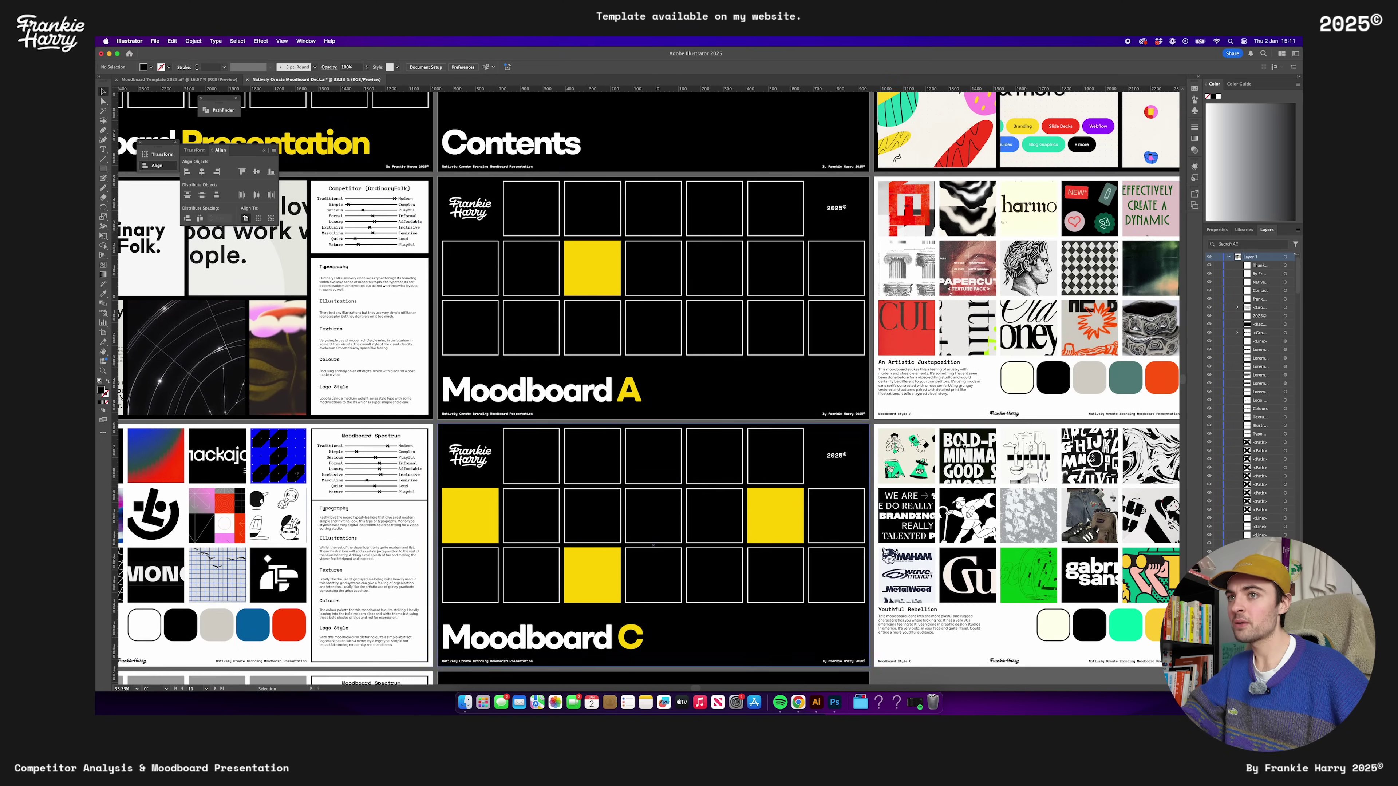
Compare the Moodboard A, B, C and Final divider slides with their neighbouring boards, checking the highlighted yellow squares in each grid
{"action": "scroll", "coordinate": [1045, 489], "scroll_direction": "right", "scroll_amount": 5}
{"action": "scroll", "coordinate": [1045, 489], "scroll_direction": "down", "scroll_amount": 2}
{"action": "scroll", "coordinate": [403, 201], "scroll_direction": "left", "scroll_amount": 9}
{"action": "scroll", "coordinate": [403, 201], "scroll_direction": "up", "scroll_amount": 2}
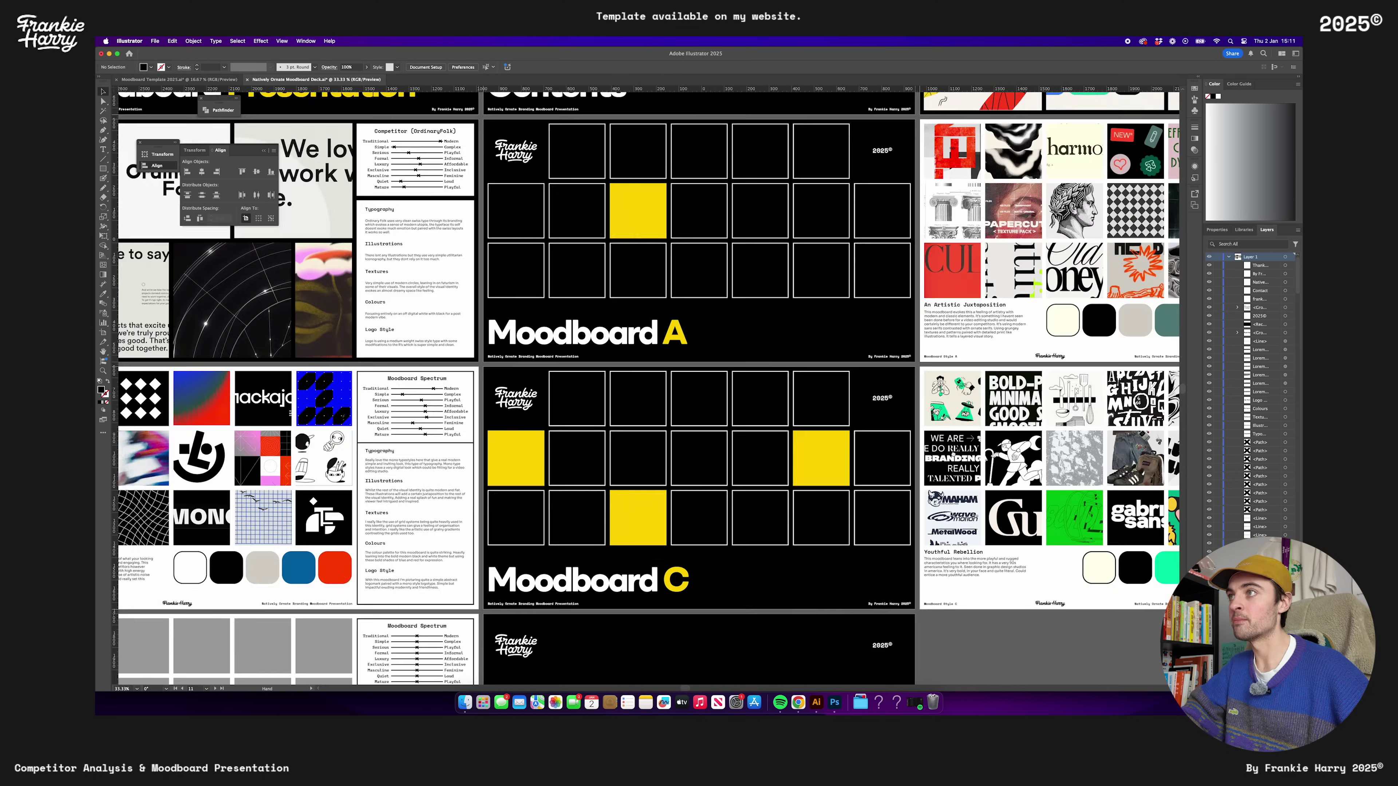
{"action": "scroll", "coordinate": [380, 230], "scroll_direction": "right", "scroll_amount": 6}
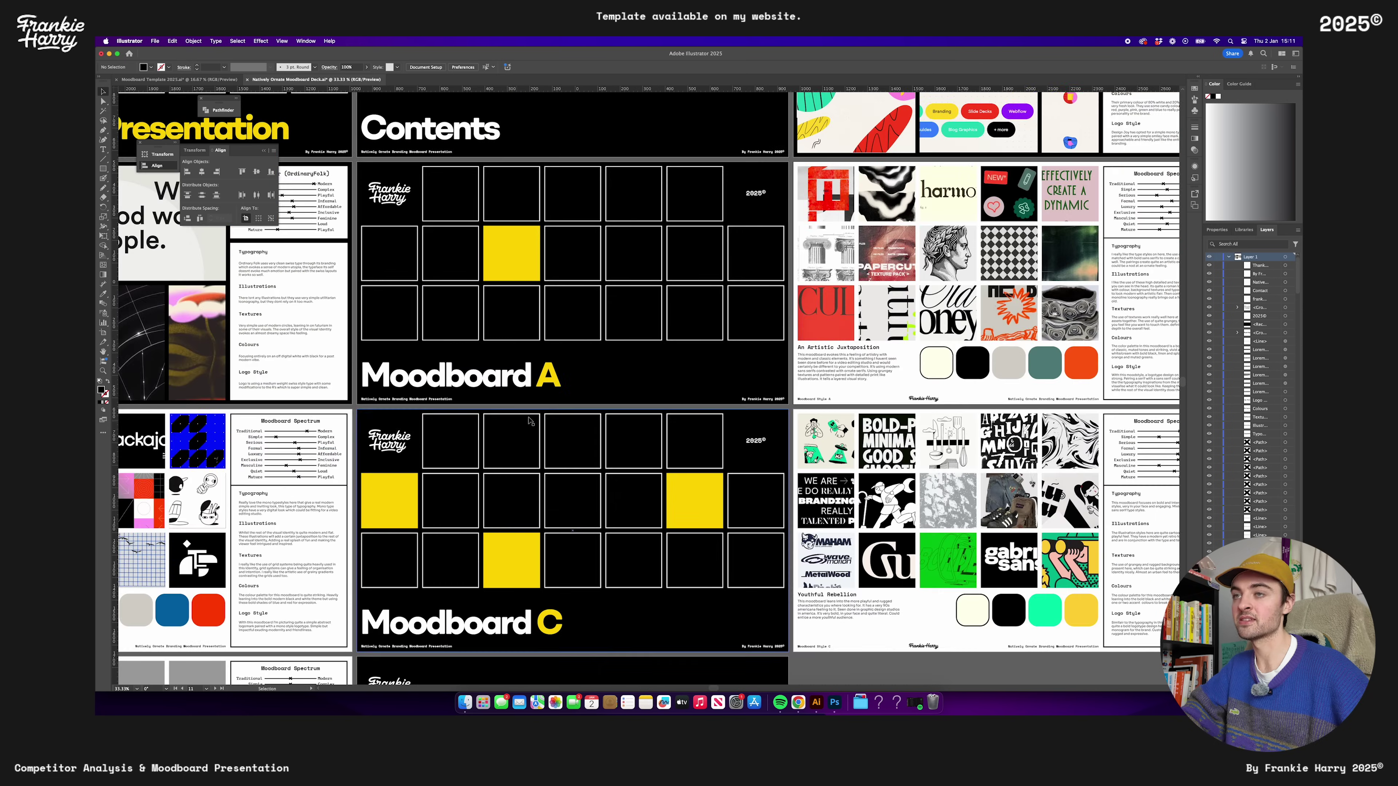
{"action": "scroll", "coordinate": [479, 428], "scroll_direction": "left", "scroll_amount": 6}
{"action": "scroll", "coordinate": [479, 427], "scroll_direction": "up", "scroll_amount": 1}
{"action": "scroll", "coordinate": [623, 367], "scroll_direction": "down", "scroll_amount": 2}
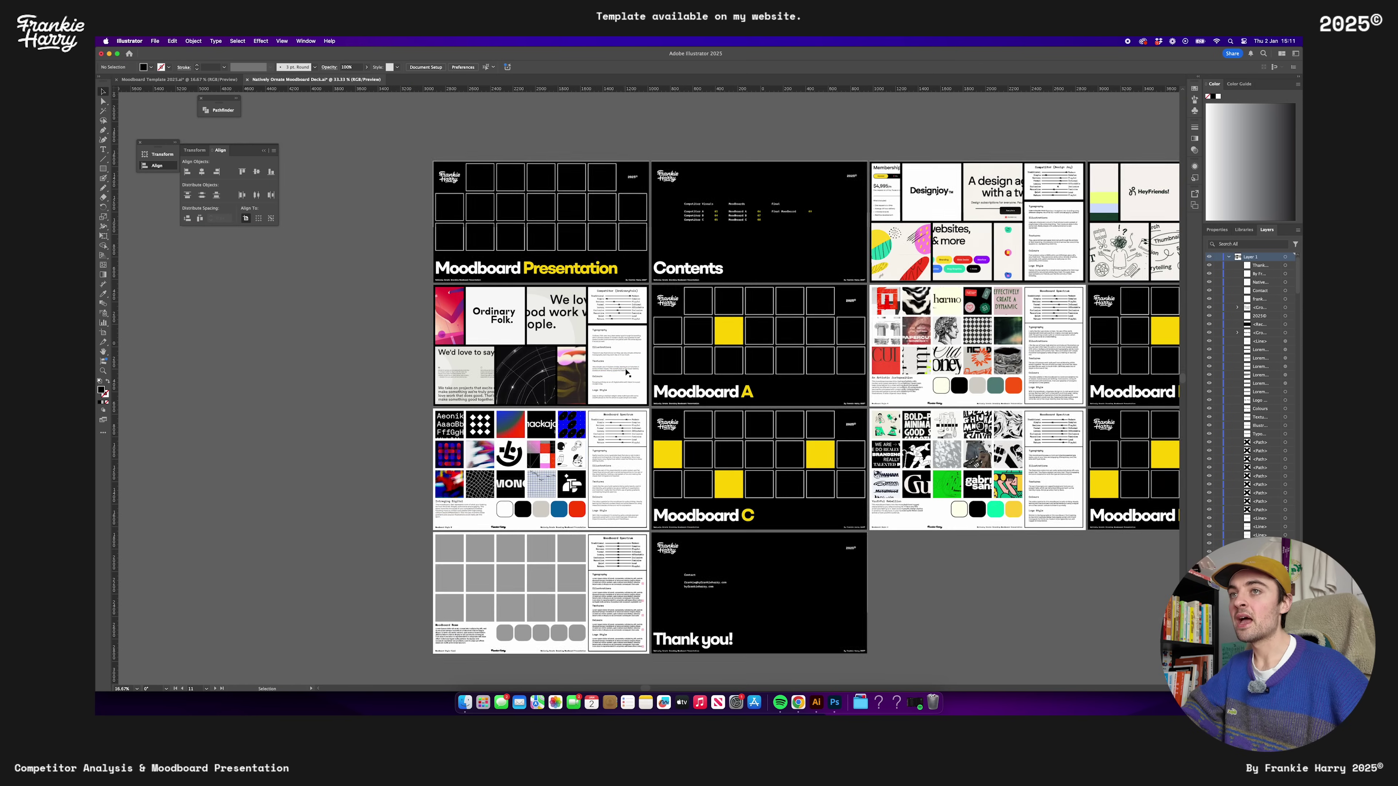
{"action": "scroll", "coordinate": [526, 414], "scroll_direction": "right", "scroll_amount": 5}
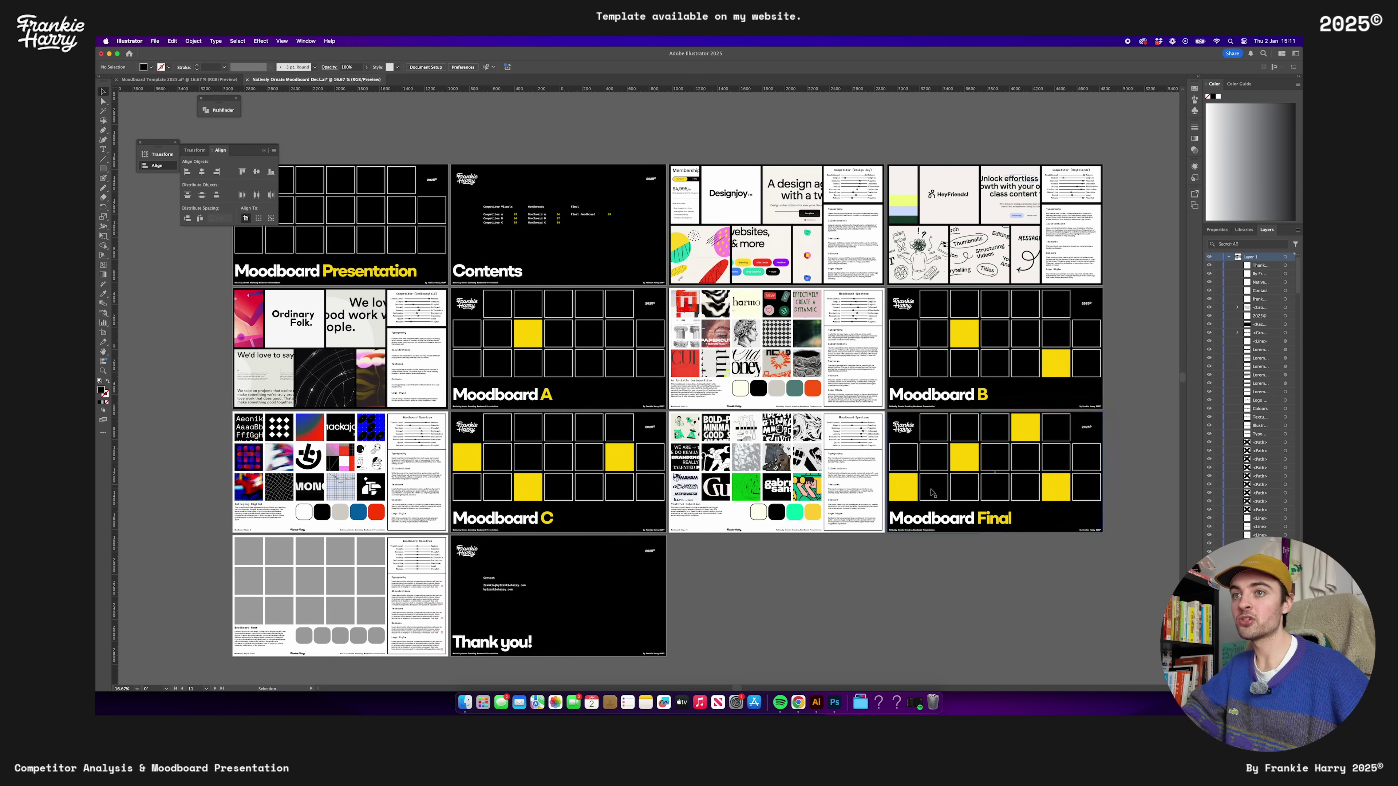
{"action": "scroll", "coordinate": [526, 414], "scroll_direction": "up", "scroll_amount": 2}
{"action": "scroll", "coordinate": [748, 396], "scroll_direction": "right", "scroll_amount": 3}
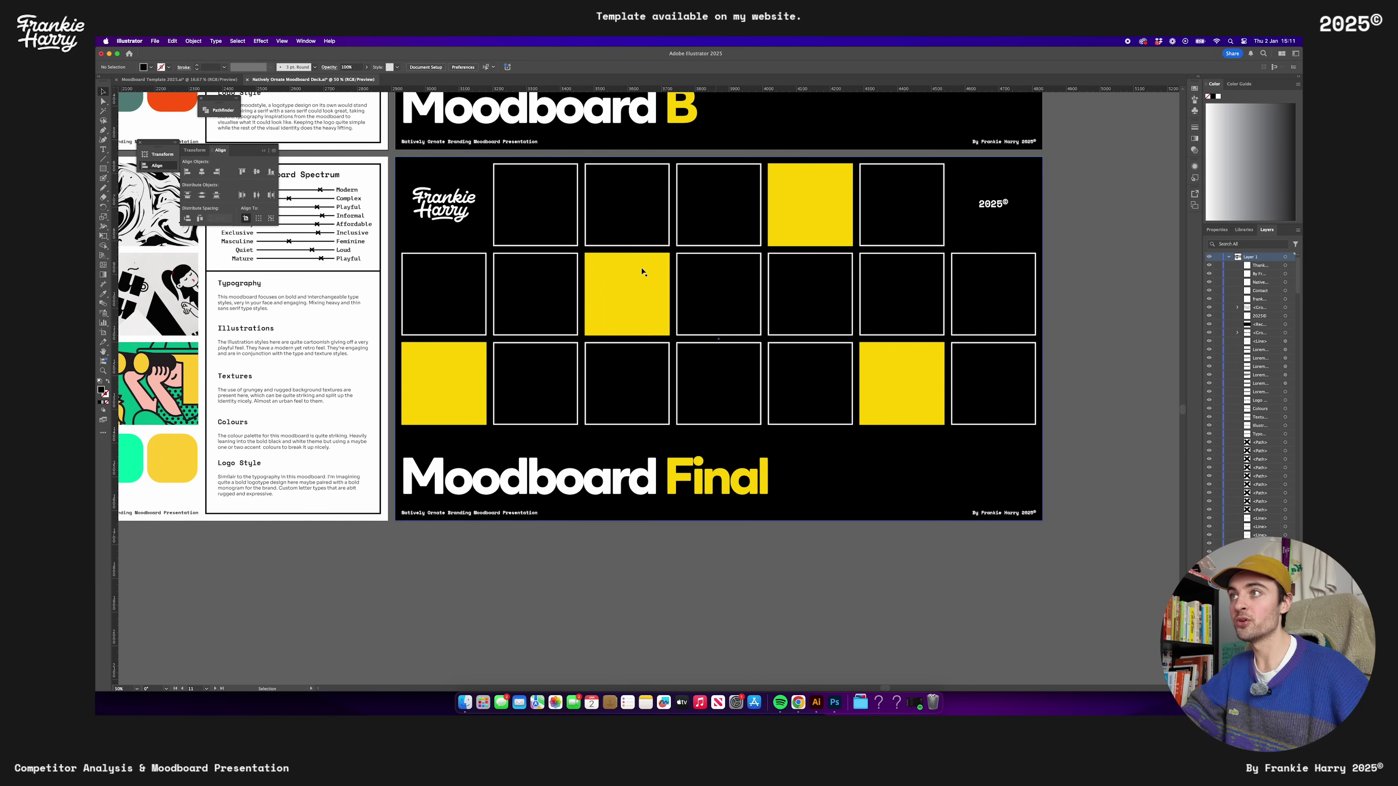
Examine the blank final moodboard page with its placeholder images, swatches and spectrum, plus the Thank you slide, within the whole deck
{"action": "scroll", "coordinate": [718, 312], "scroll_direction": "left", "scroll_amount": 10}
{"action": "scroll", "coordinate": [538, 306], "scroll_direction": "down", "scroll_amount": 3}
{"action": "scroll", "coordinate": [538, 307], "scroll_direction": "up", "scroll_amount": 2}
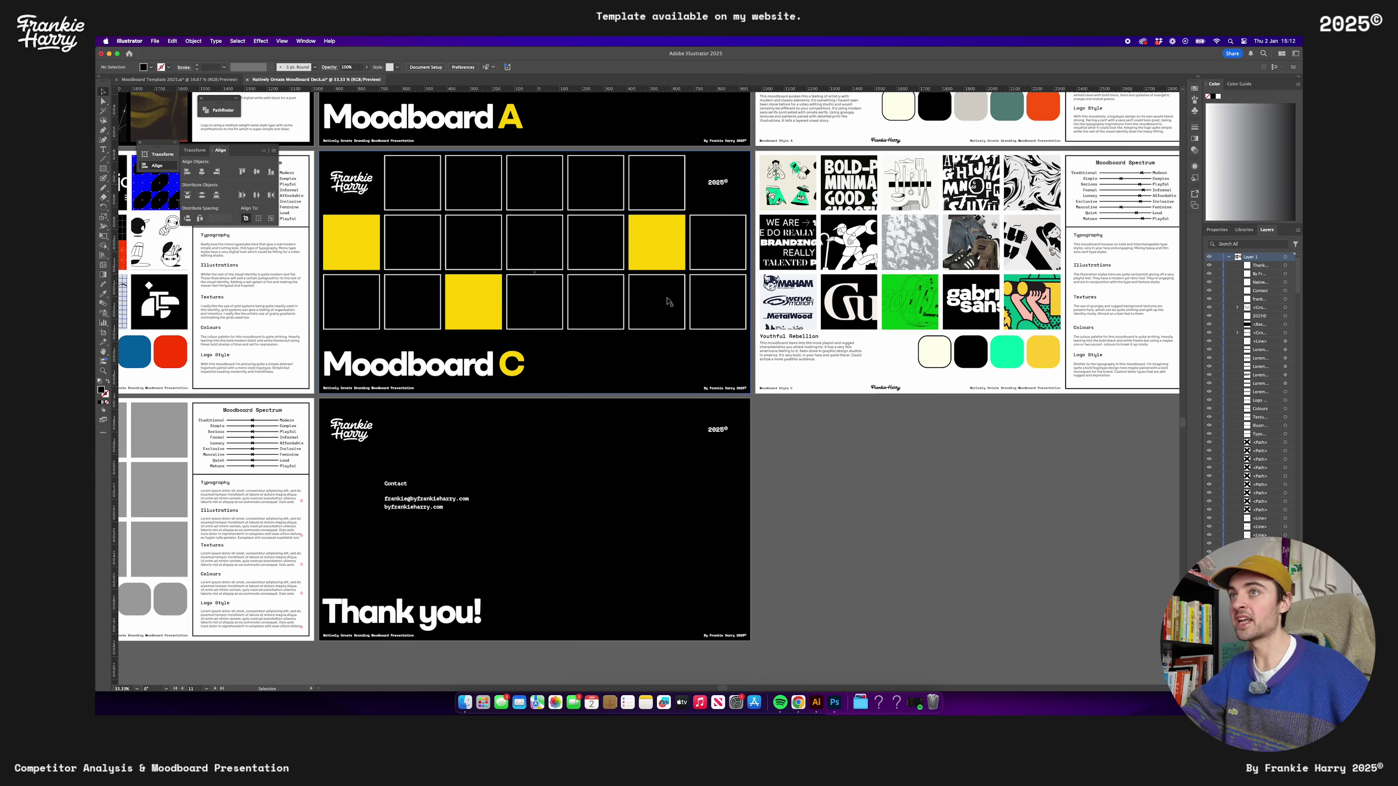
{"action": "scroll", "coordinate": [604, 352], "scroll_direction": "left", "scroll_amount": 10}
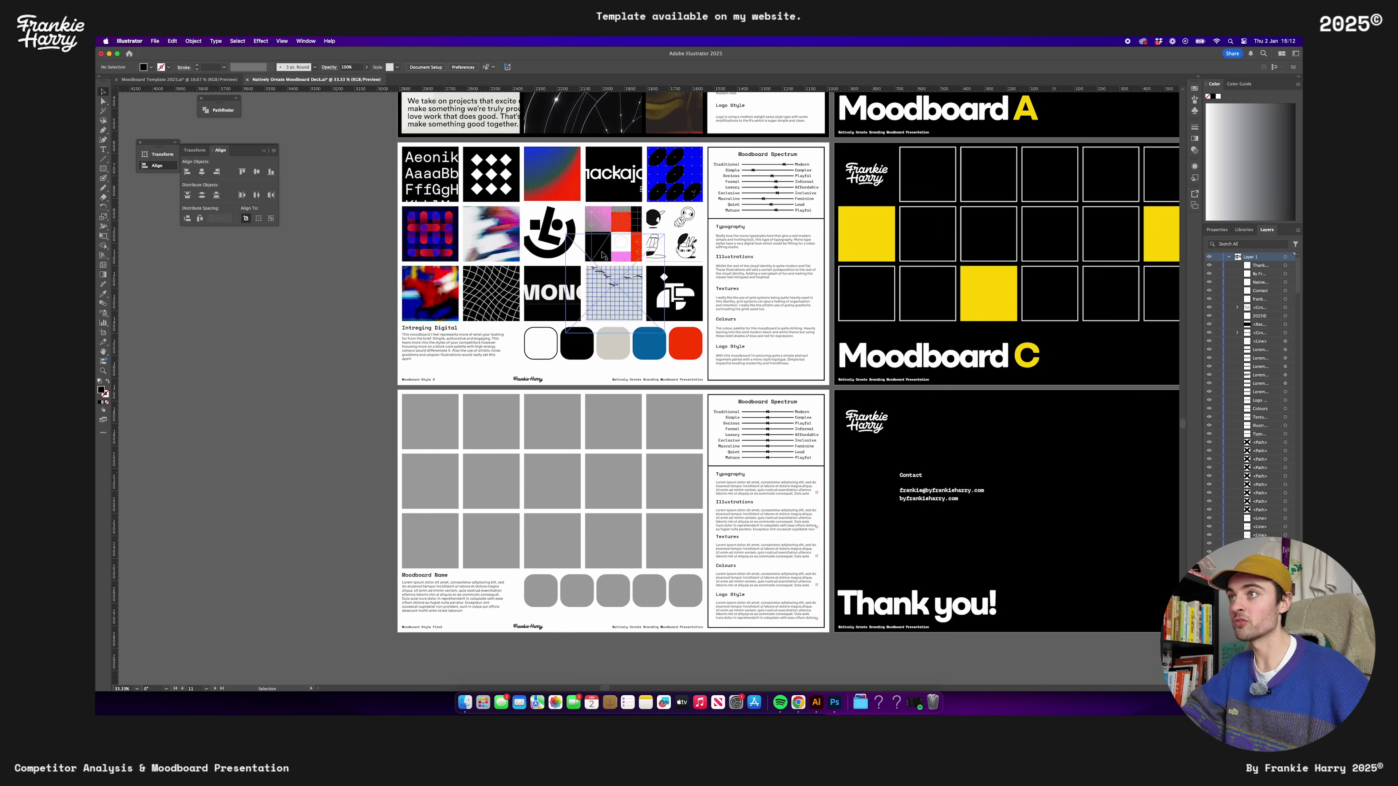
{"action": "scroll", "coordinate": [626, 271], "scroll_direction": "down", "scroll_amount": 2}
{"action": "scroll", "coordinate": [550, 435], "scroll_direction": "up", "scroll_amount": 2}
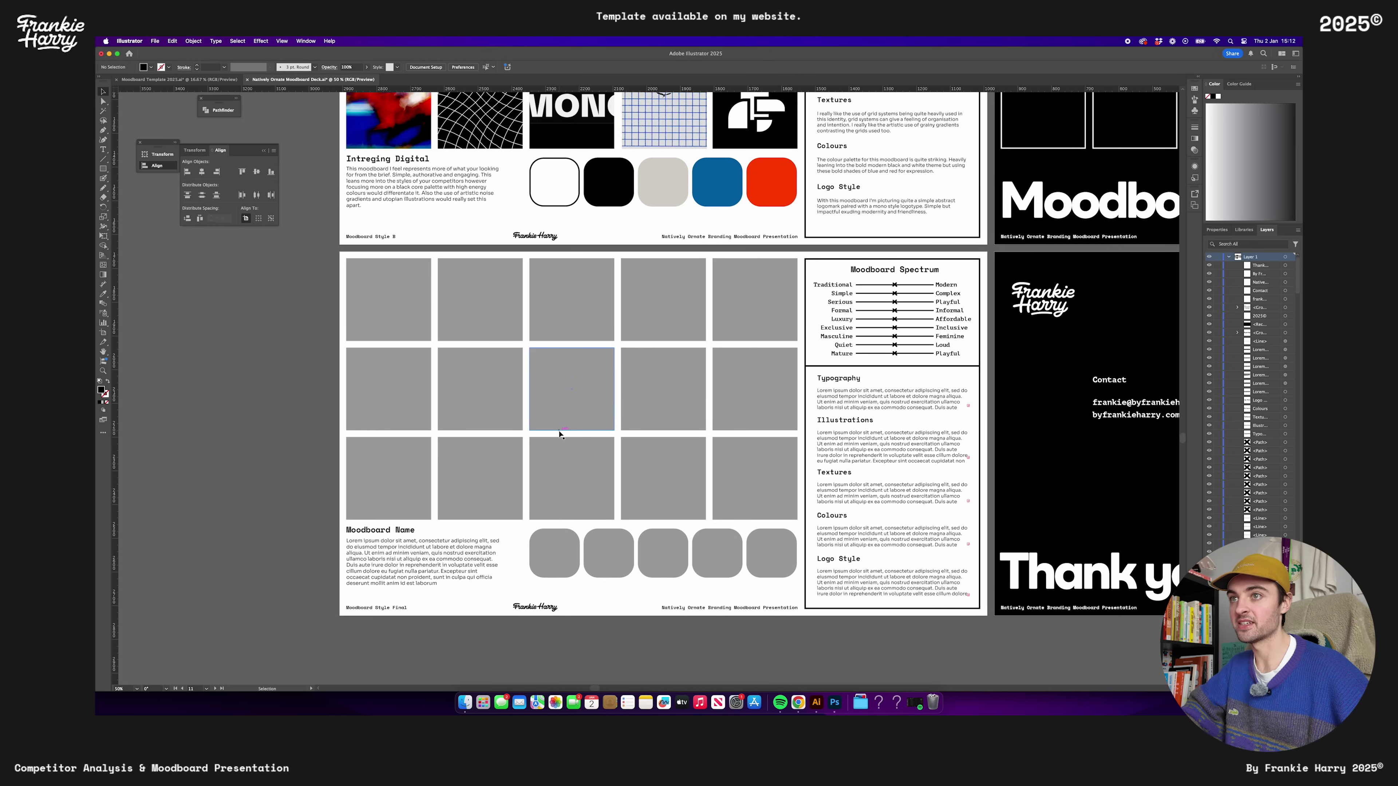
{"action": "key", "text": "super+alt+0"}
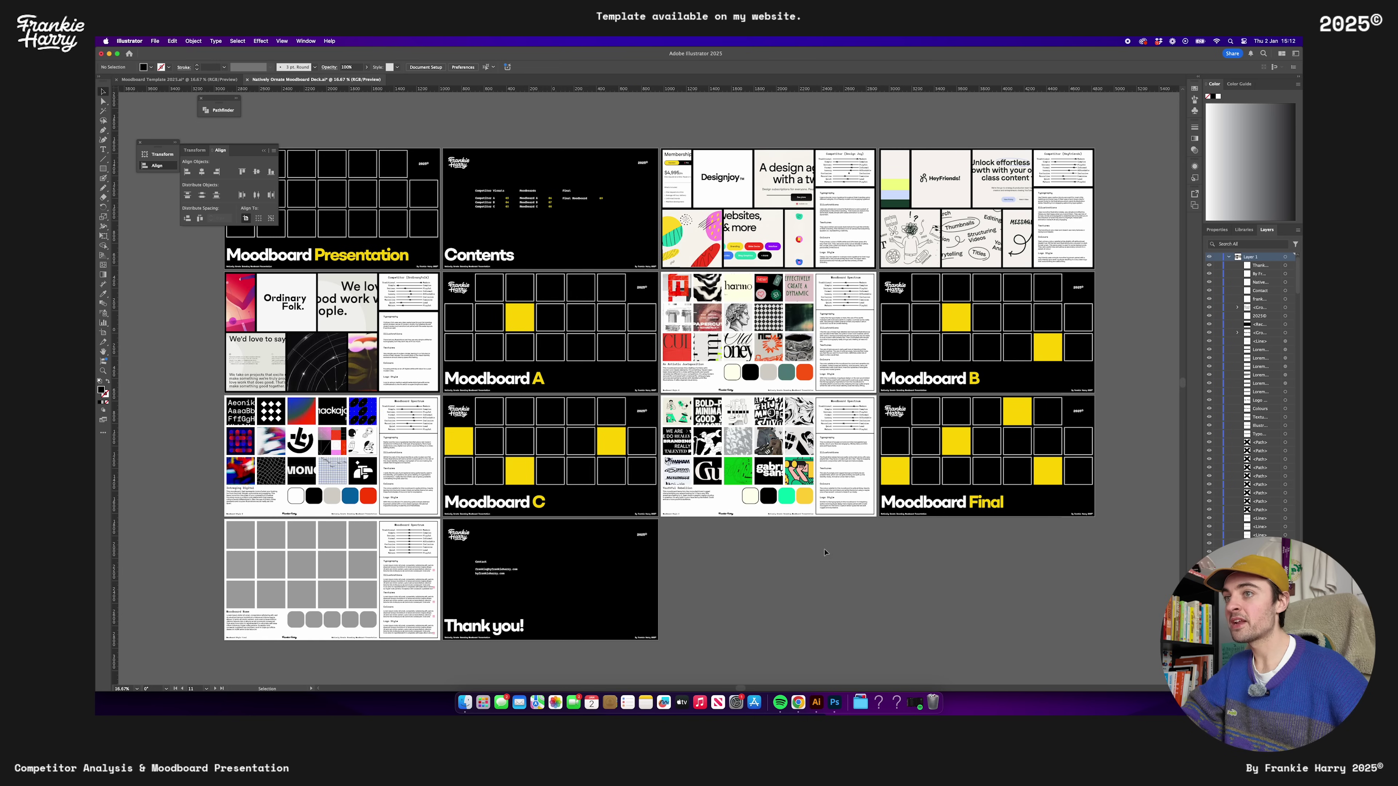
{"action": "scroll", "coordinate": [705, 556], "scroll_direction": "left", "scroll_amount": 1}
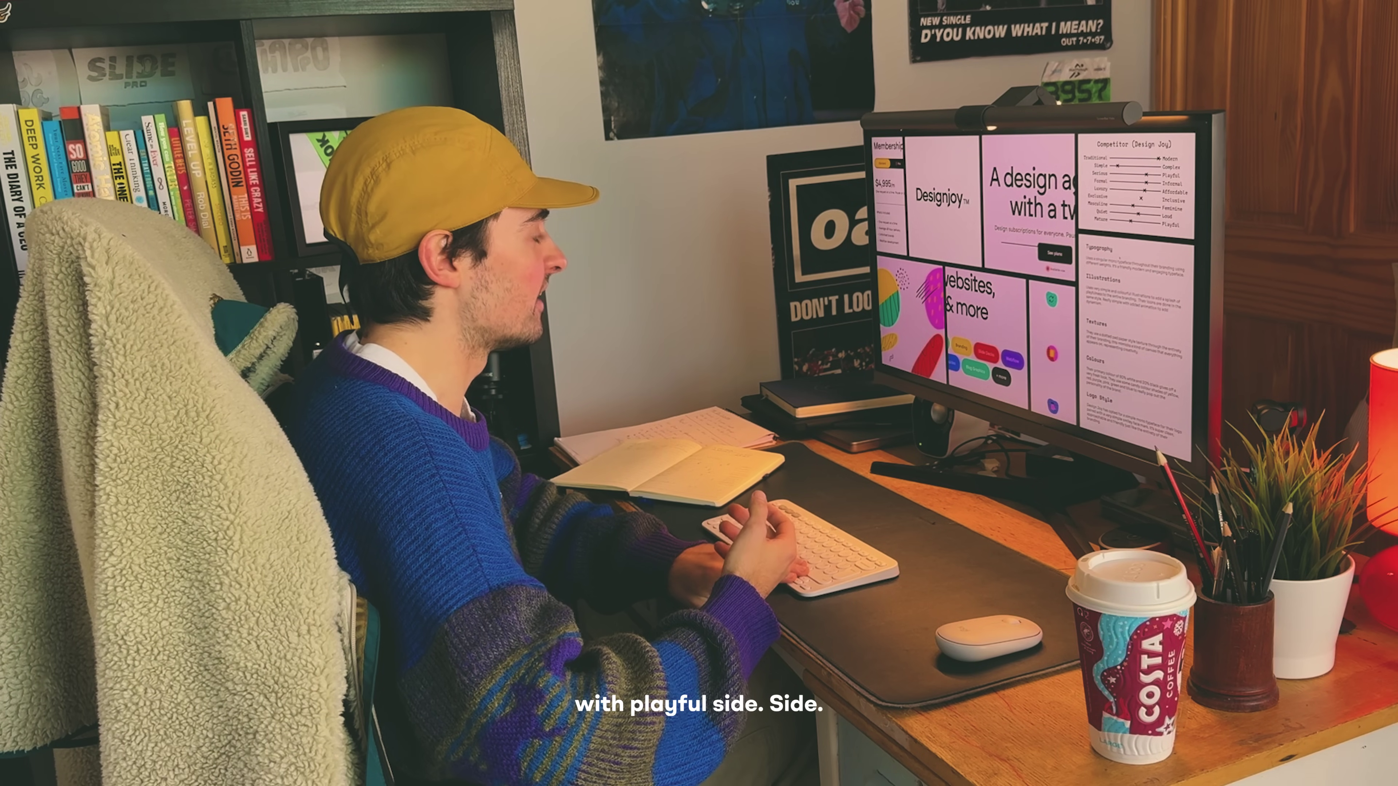
{"action": "key", "text": "Right"}
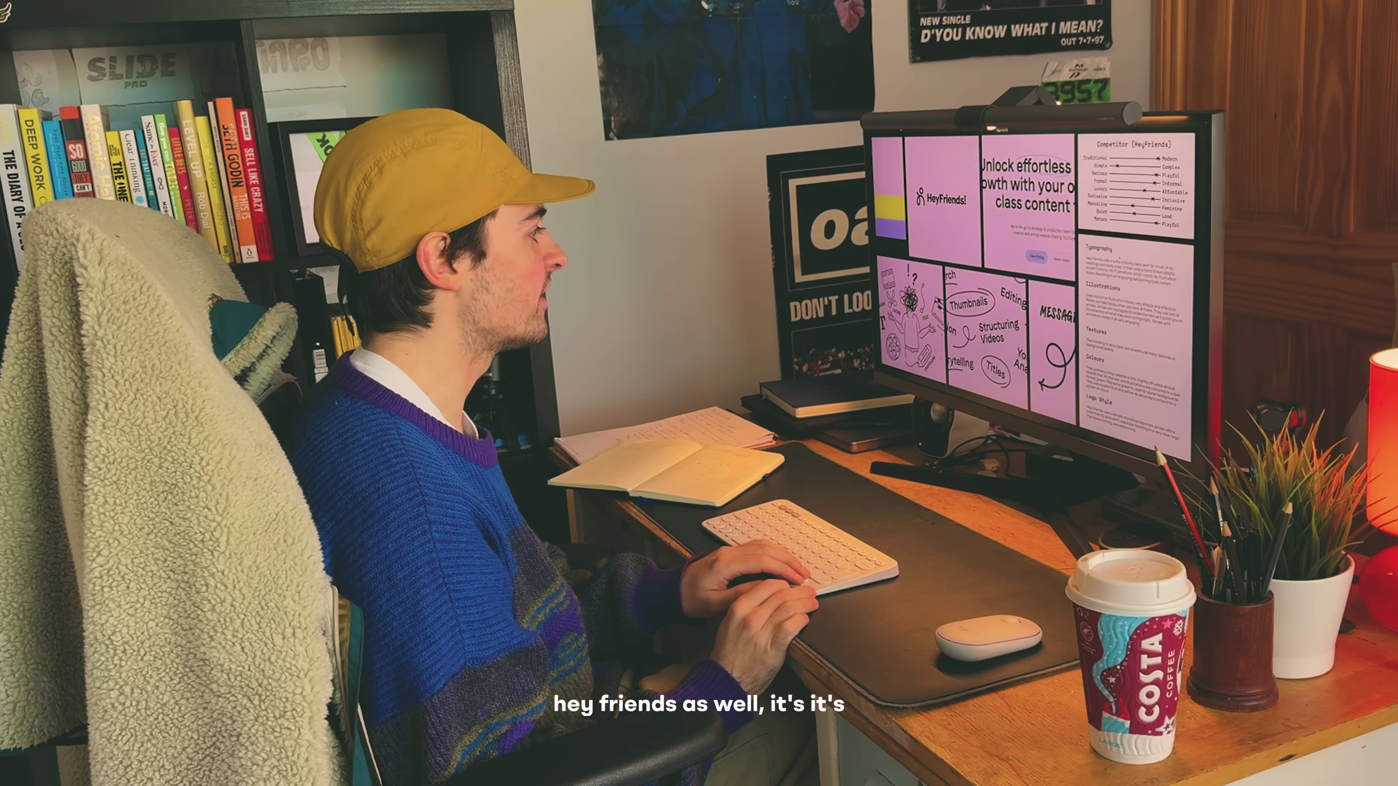